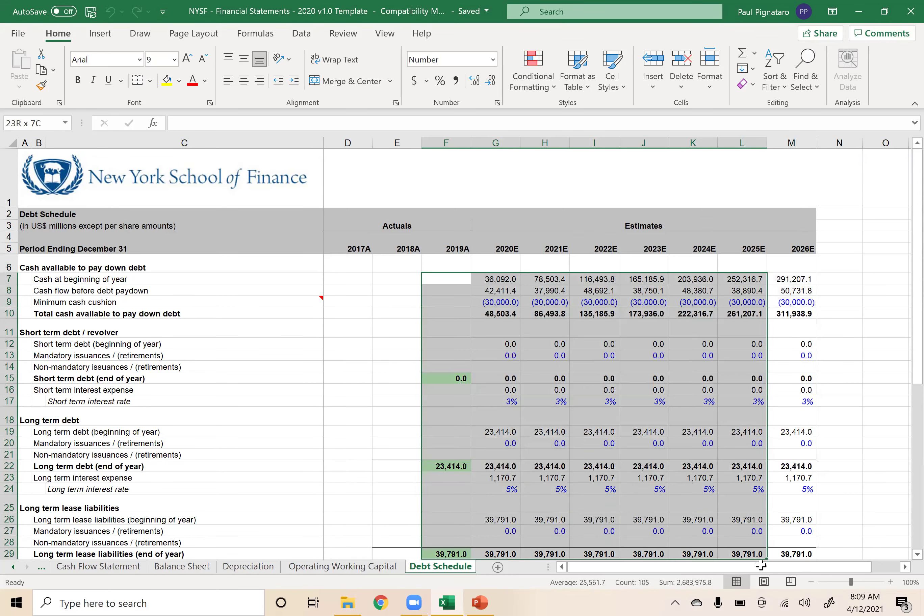
Clear the 2020E–2026E cells of the cash available and short term debt sections, rows 7 to 16, keeping the interest rates.
left_click(500, 302)
scroll(501, 302, "up", 2)
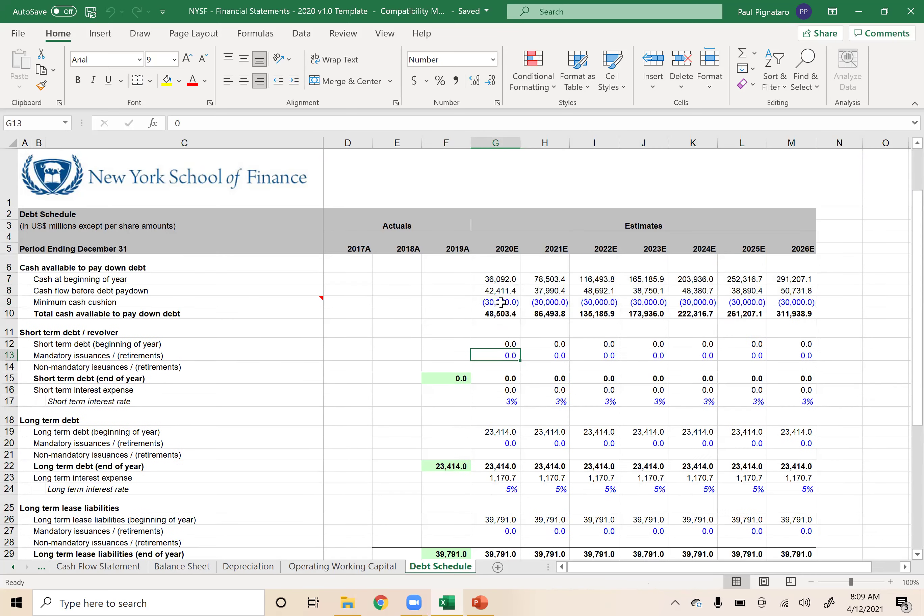
left_click_drag(502, 280, 792, 346)
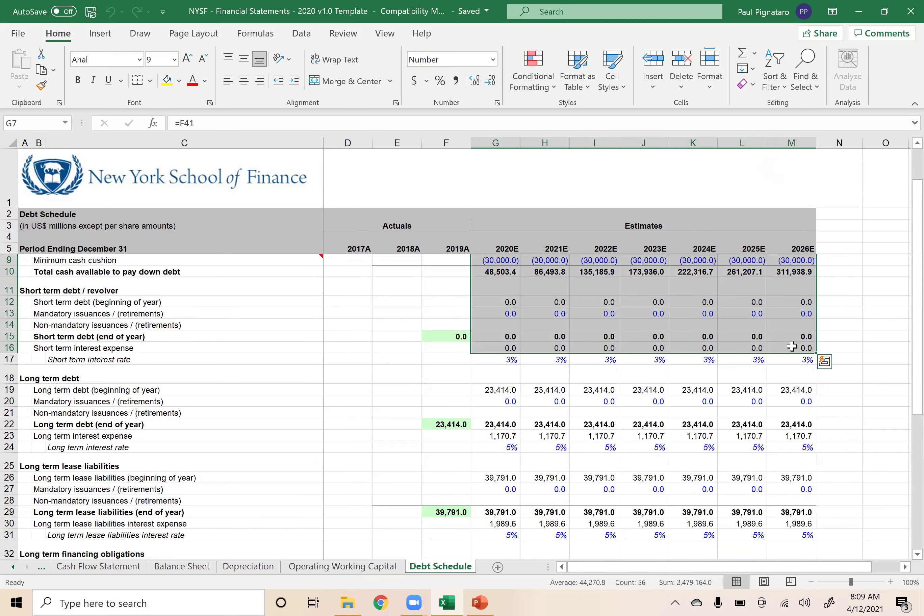
key("Delete")
Clear the 2020E–2026E long term debt cells in rows 19–23 and the long term lease liabilities cells in rows 26–30.
left_click_drag(495, 390, 803, 437)
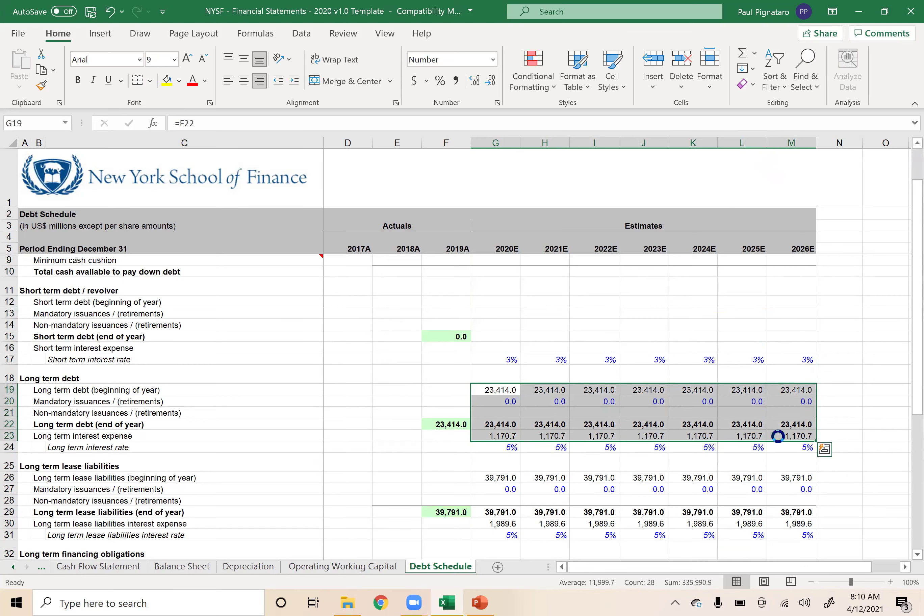
key("Delete")
left_click_drag(498, 478, 790, 522)
key("Delete")
Clear the 2020E–2026E long term financing obligations cells in rows 33–37 and the totals, ending cash and interest income cells in rows 39–42.
scroll(787, 519, "down", 4)
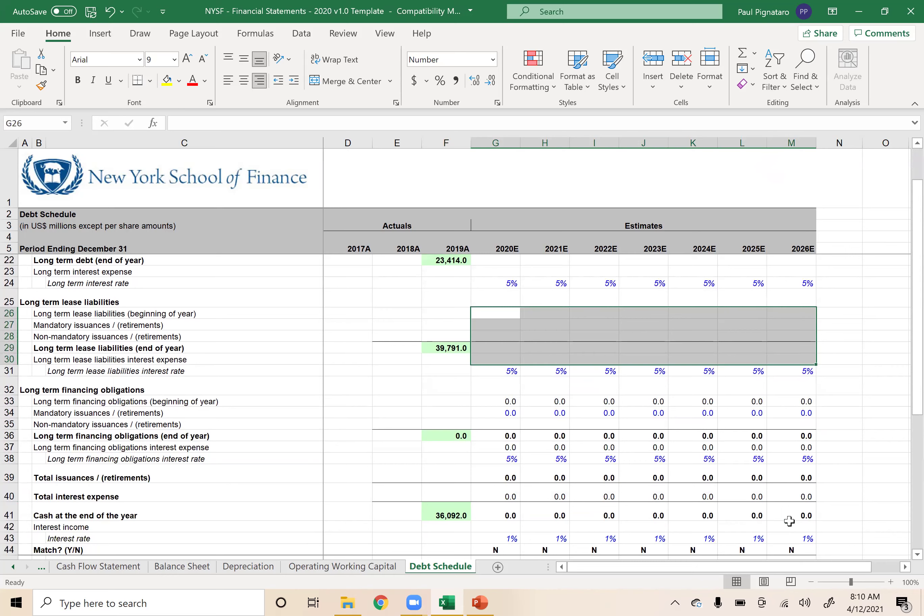
left_click_drag(497, 402, 781, 446)
key("Delete")
left_click_drag(515, 475, 783, 525)
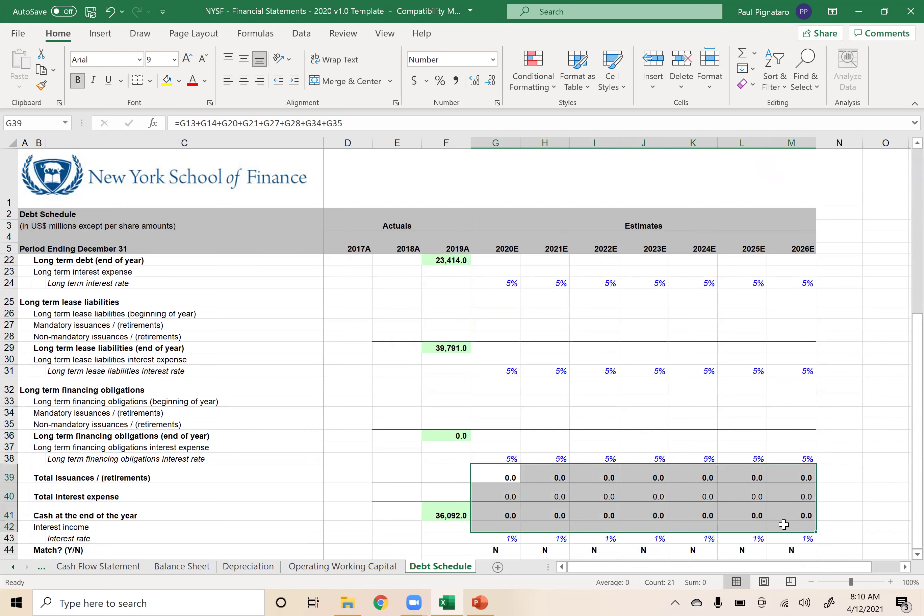
key("Delete")
left_click(355, 418)
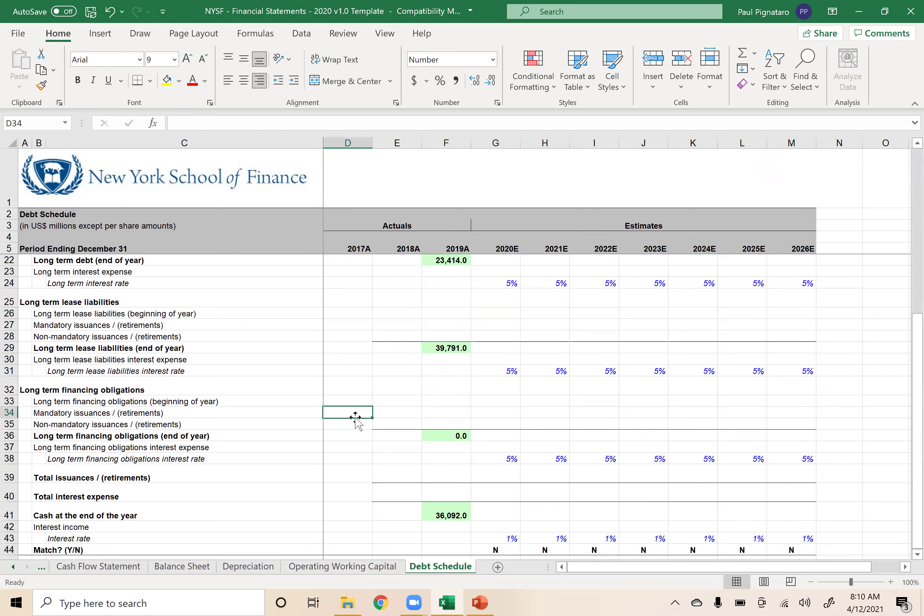
Trace the 2019A end-of-year short term debt and long term debt balances to their source cells on the Balance Sheet.
scroll(355, 417, "up", 3)
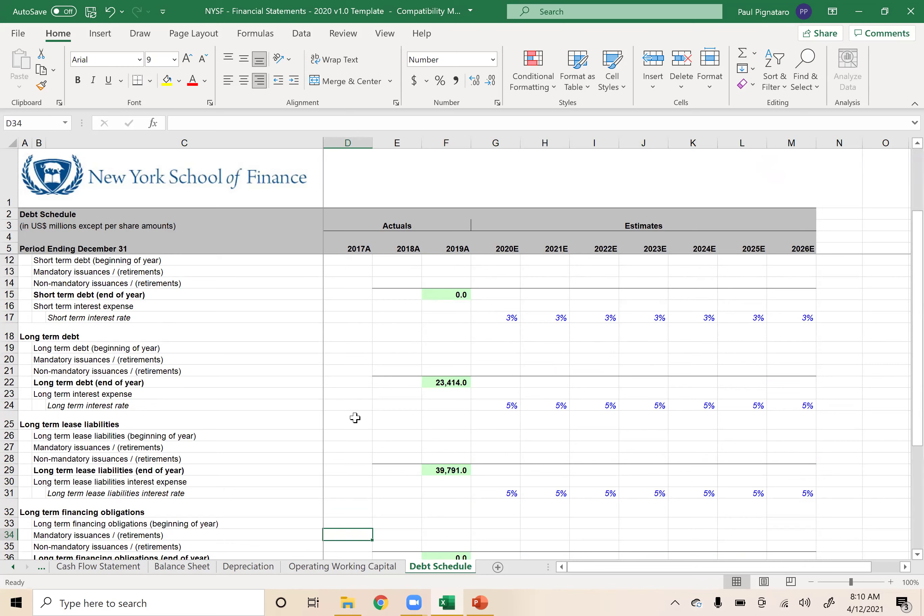
scroll(367, 379, "up", 2)
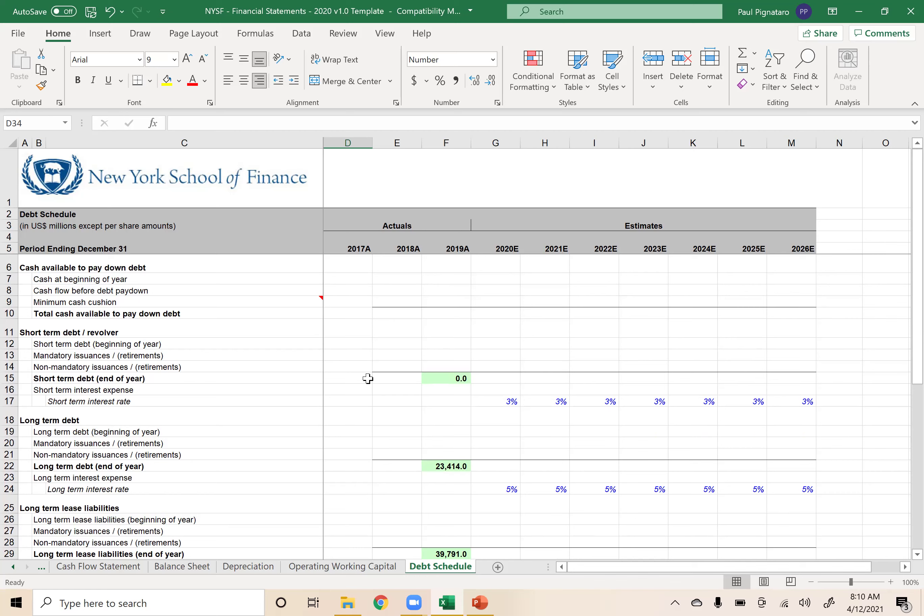
left_click(440, 377)
left_click(444, 289)
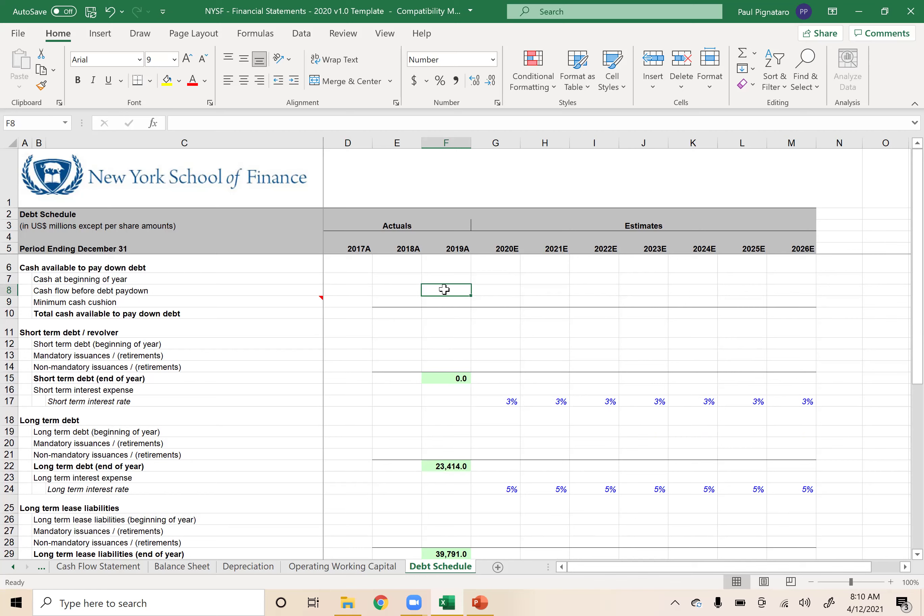
left_click(437, 378)
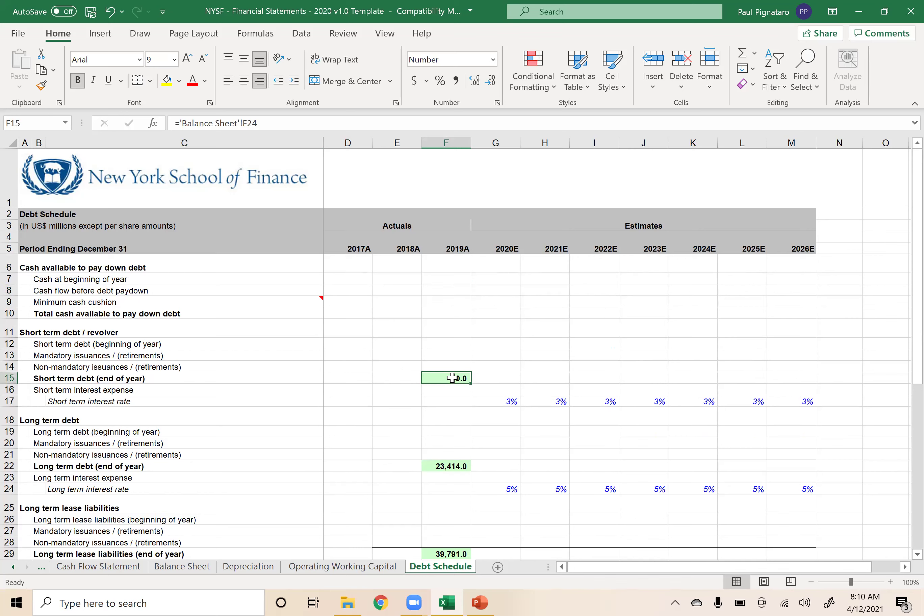
key("ctrl+bracketleft")
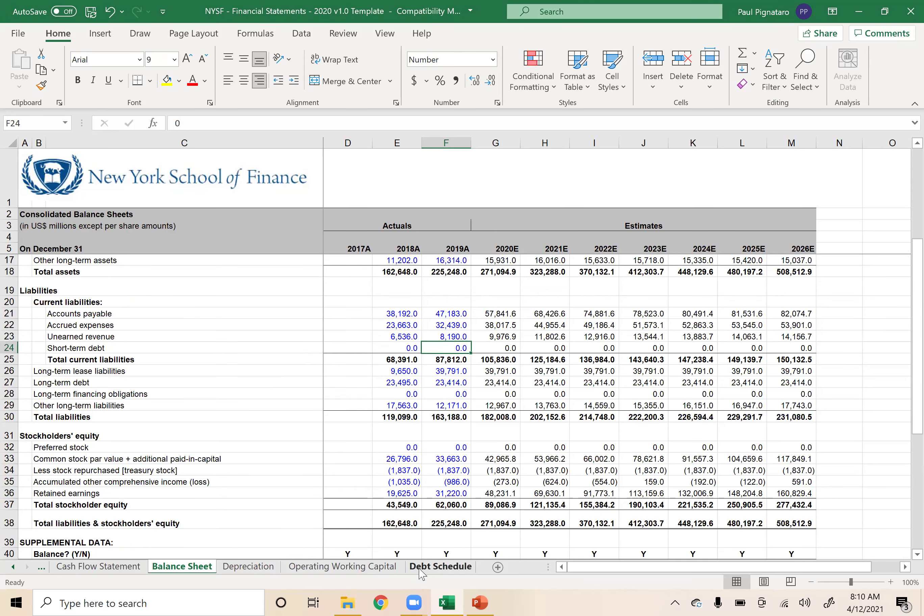
left_click(431, 568)
left_click(444, 466)
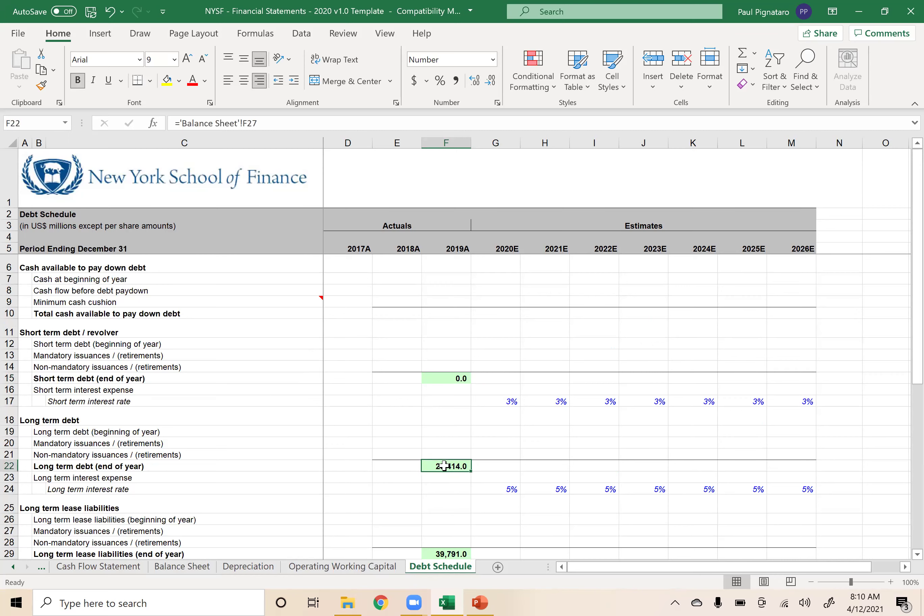
key("ctrl+bracketleft")
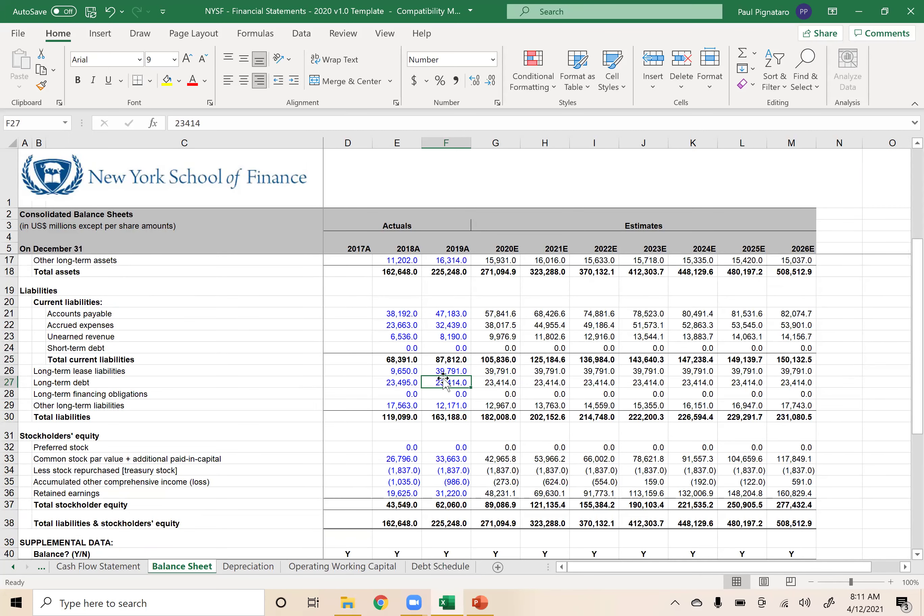
Examine the 2019A lease liabilities and financing obligations links on the Debt Schedule, and trace year-end cash to the Balance Sheet.
left_click(440, 566)
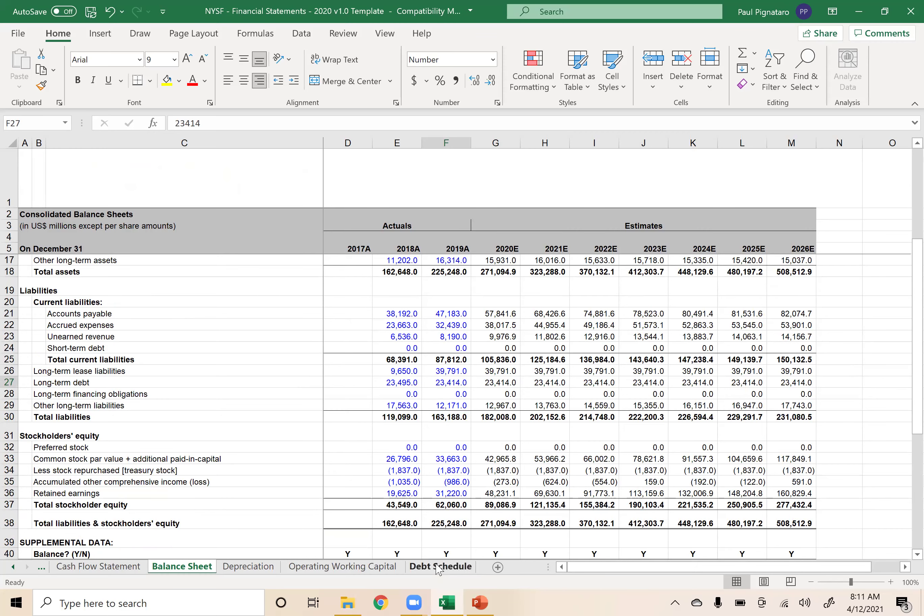
scroll(433, 458, "down", 4)
left_click(439, 412)
left_click(442, 501)
scroll(444, 502, "down", 4)
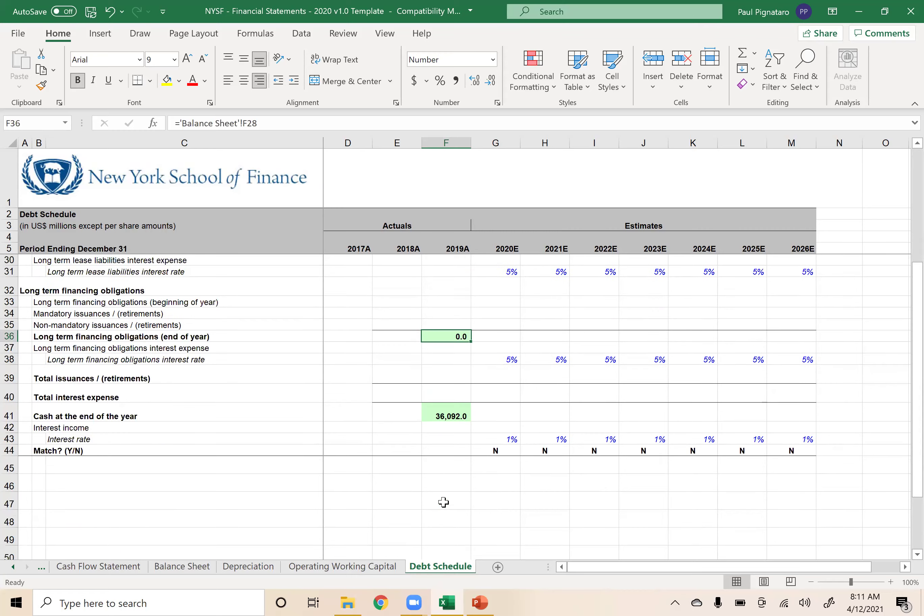
left_click(436, 412)
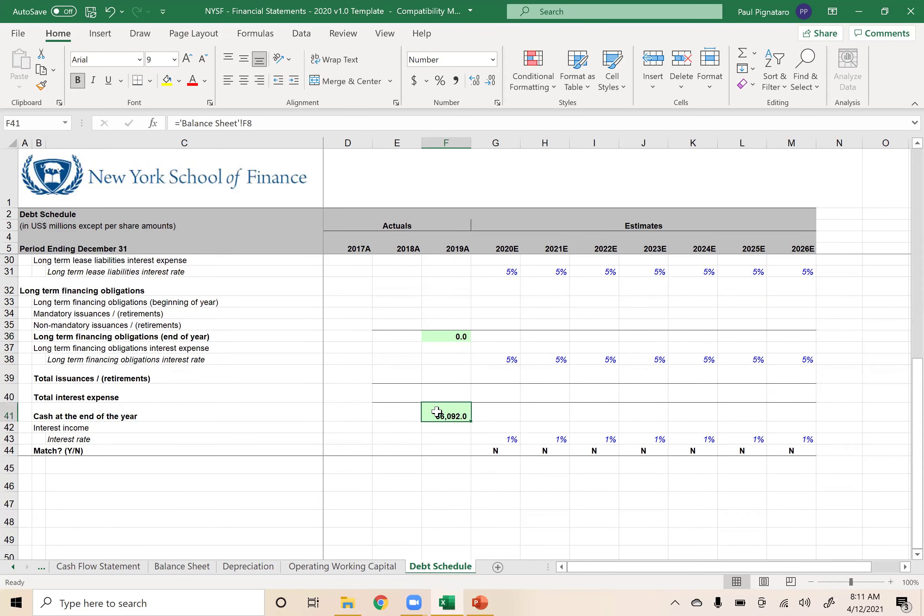
double_click(436, 412)
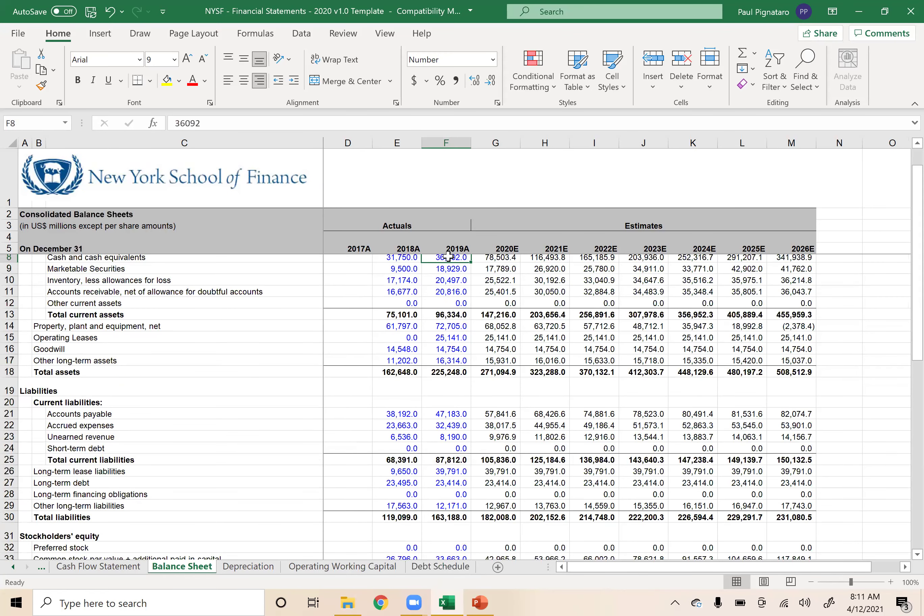
left_click(421, 568)
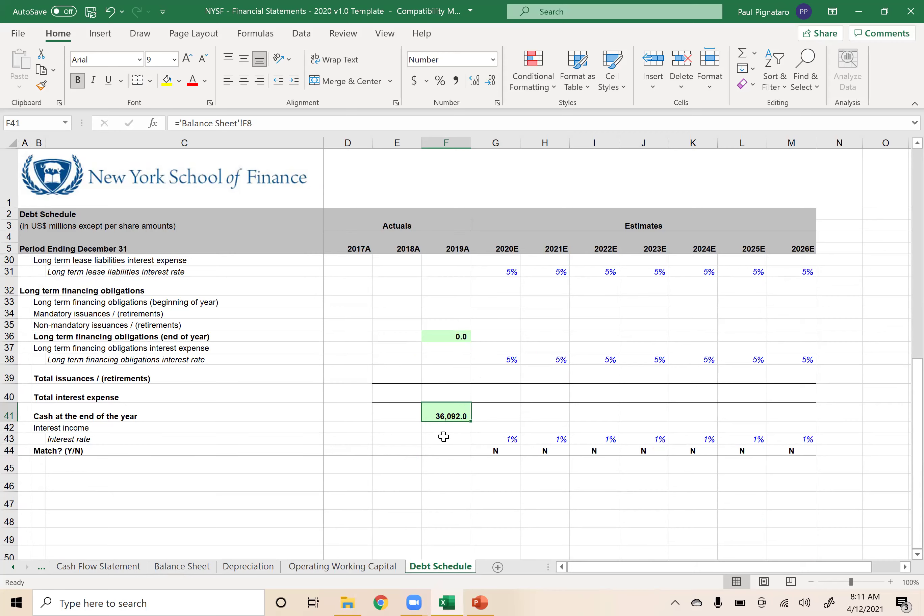
Link the 2020E cash at beginning of year in G7 to the 2019A cash at the end of the year with =F41.
scroll(443, 437, "up", 5)
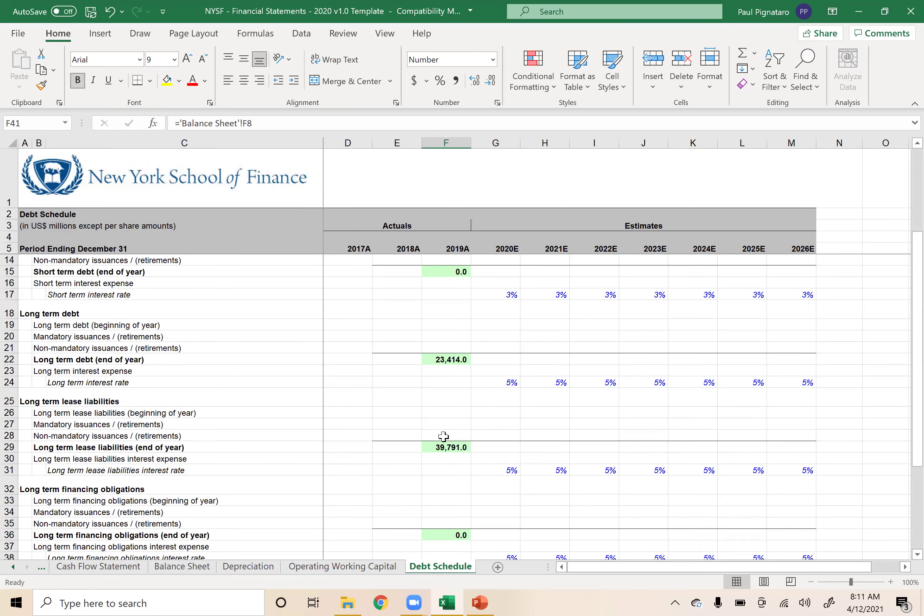
scroll(444, 437, "up", 3)
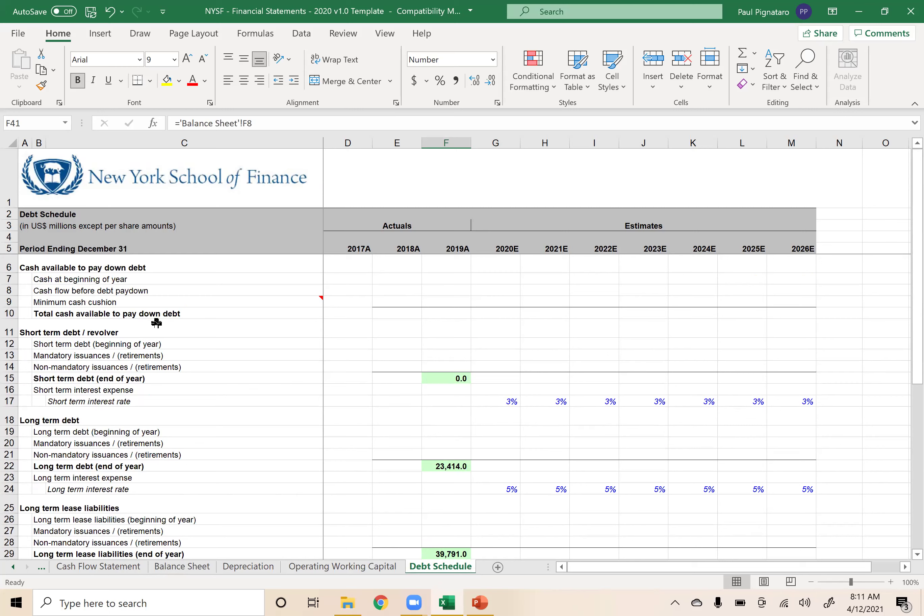
left_click_drag(25, 265, 801, 314)
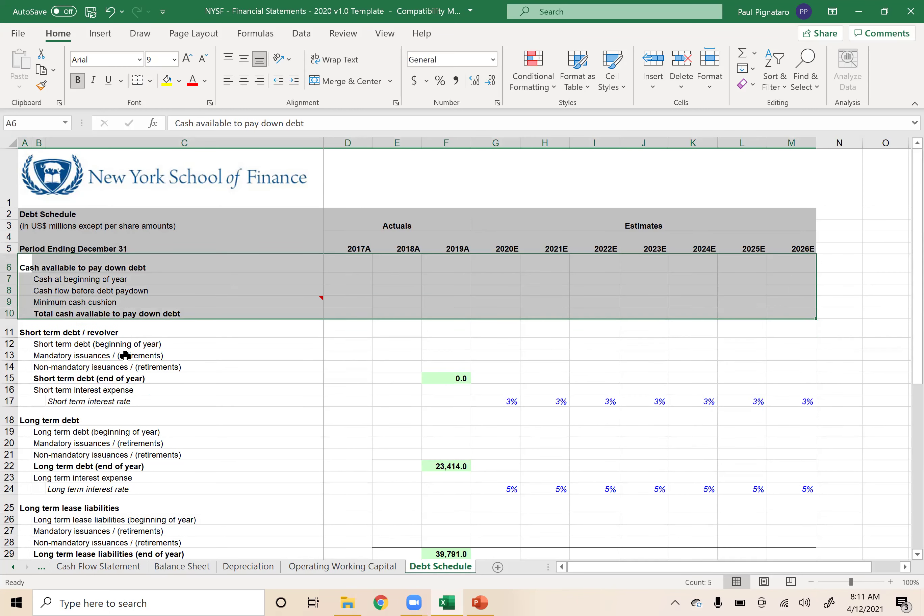
left_click(493, 276)
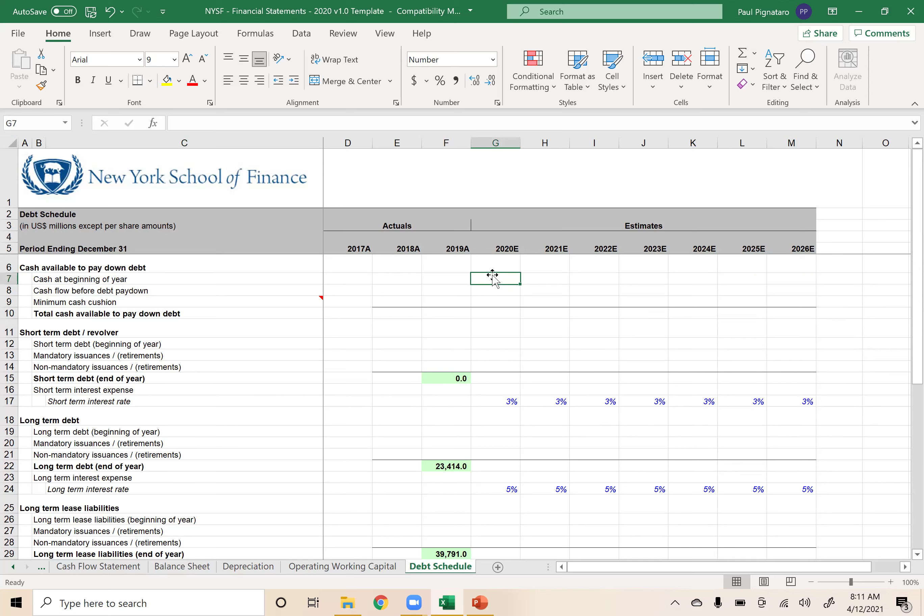
type("=")
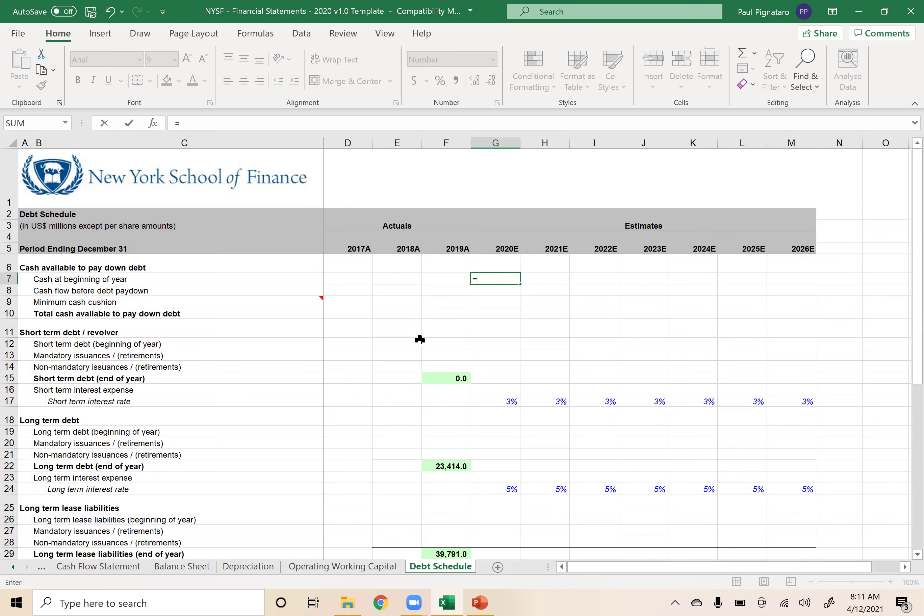
scroll(420, 340, "down", 5)
scroll(420, 340, "down", 5)
left_click(441, 349)
key("Return")
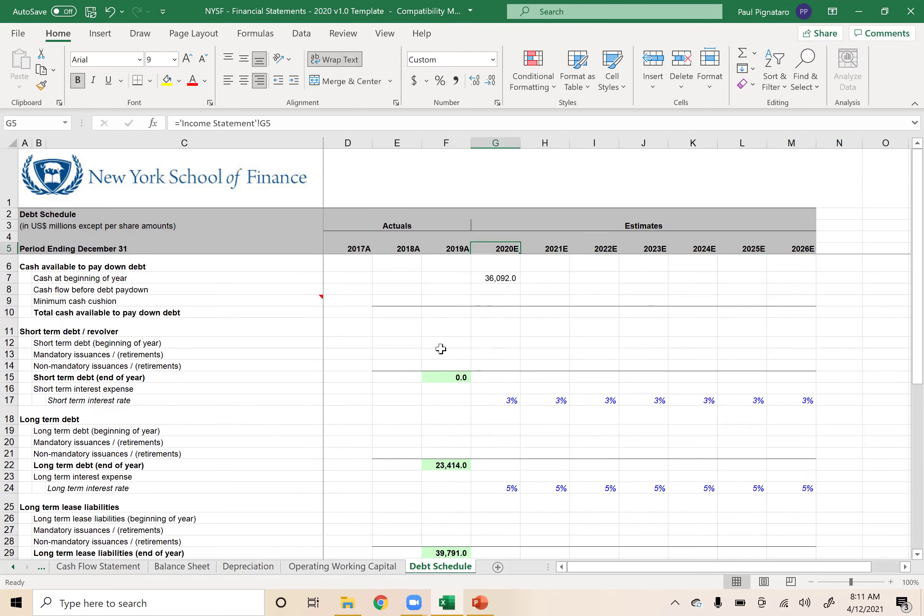
Fill the cash at beginning of year formula from 2020E across through 2026E.
key("Up")
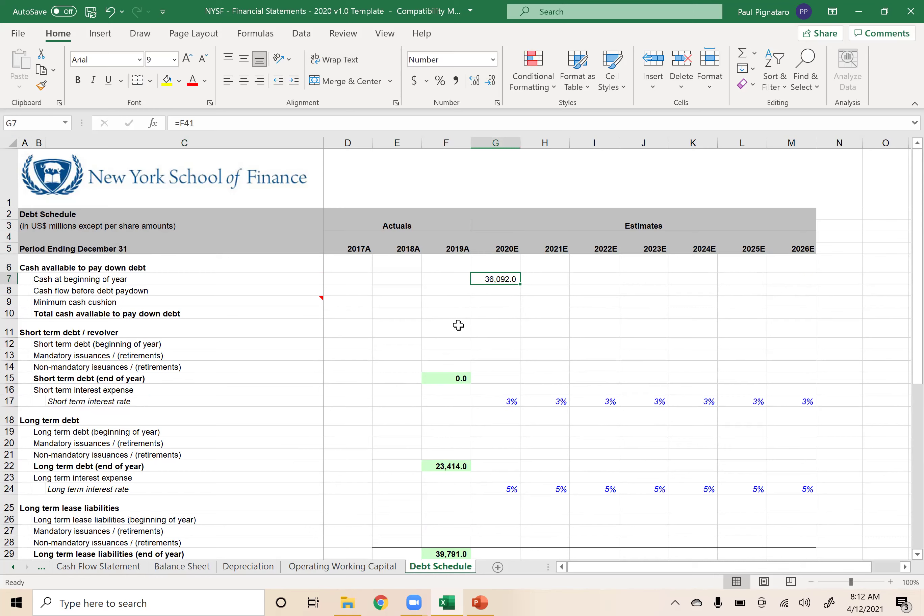
key("shift+Right")
key("shift+Right")
key("shift+Right")
key("shift+Right")
key("shift+Right")
key("shift+Right")
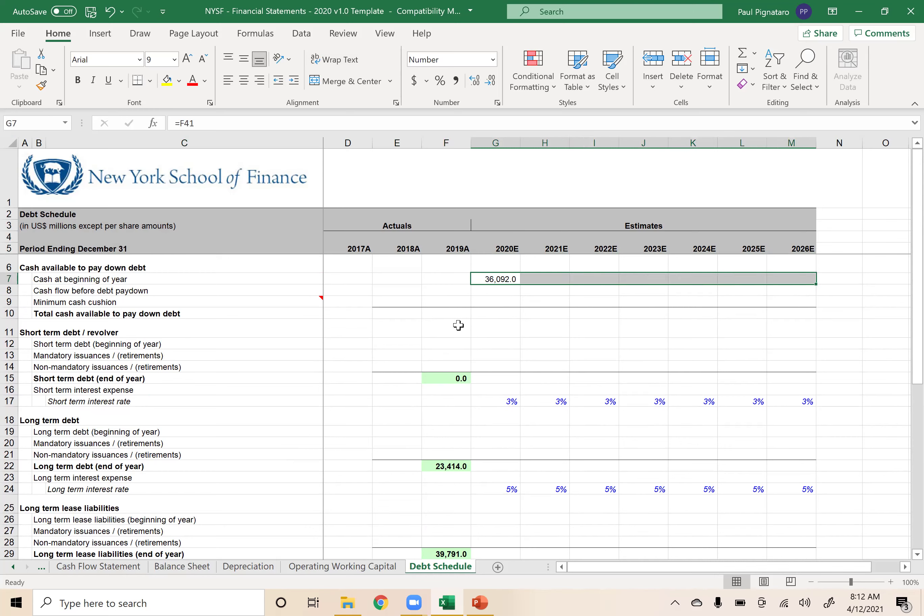
key("ctrl+r")
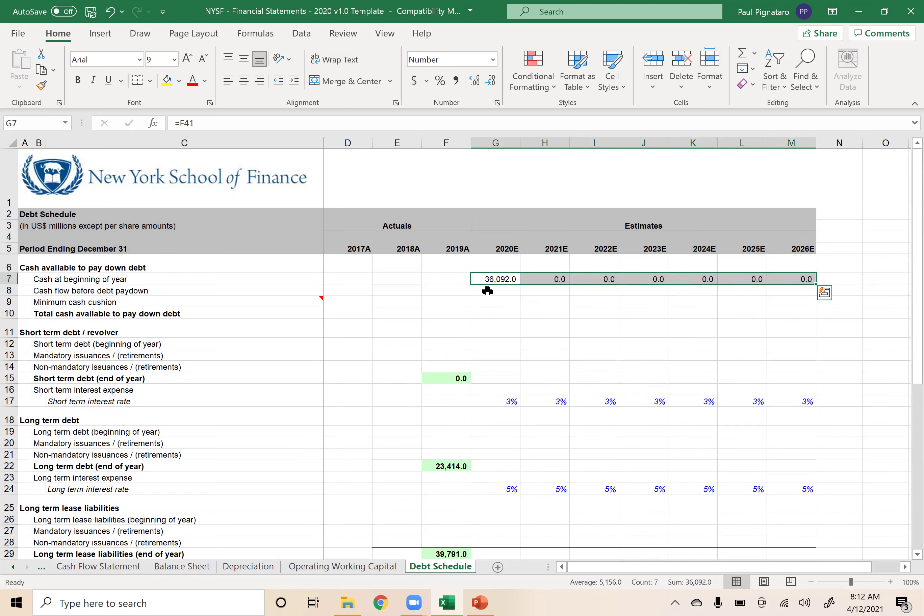
Link the 2020E cash flow before debt paydown in G8 to the matching row with ='Cash Flow Statement'!G44.
key("Down")
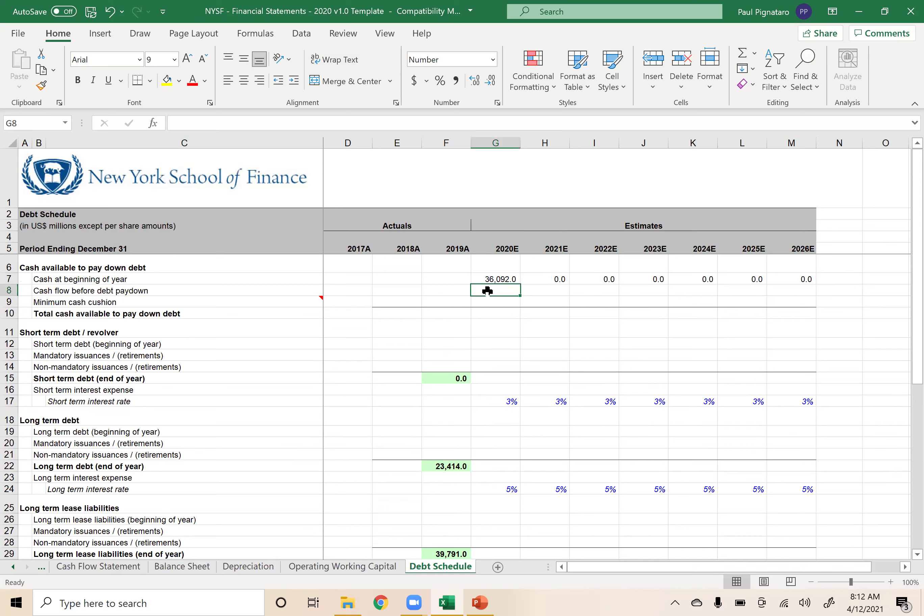
type("=")
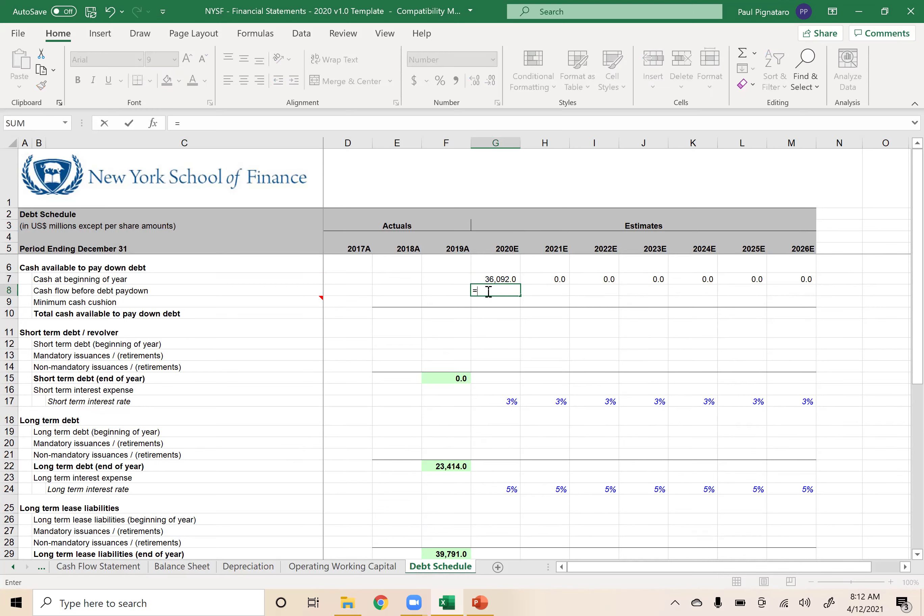
left_click(114, 569)
left_click(493, 533)
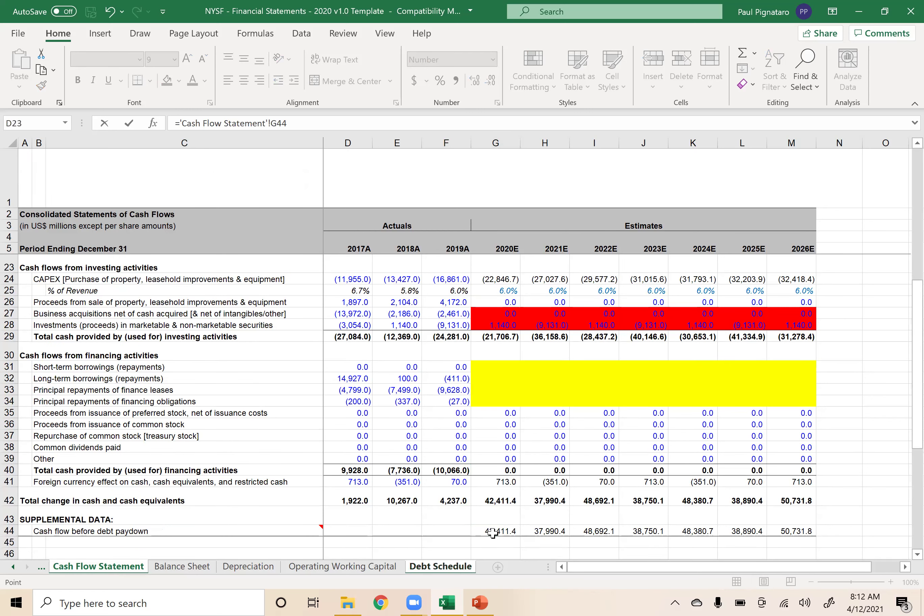
key("ctrl+Return")
Fill the cash flow before debt paydown formula from 2020E across through 2026E.
key("shift+Right")
key("shift+Right")
key("shift+Right")
key("shift+Right")
key("shift+Right")
key("shift+Right")
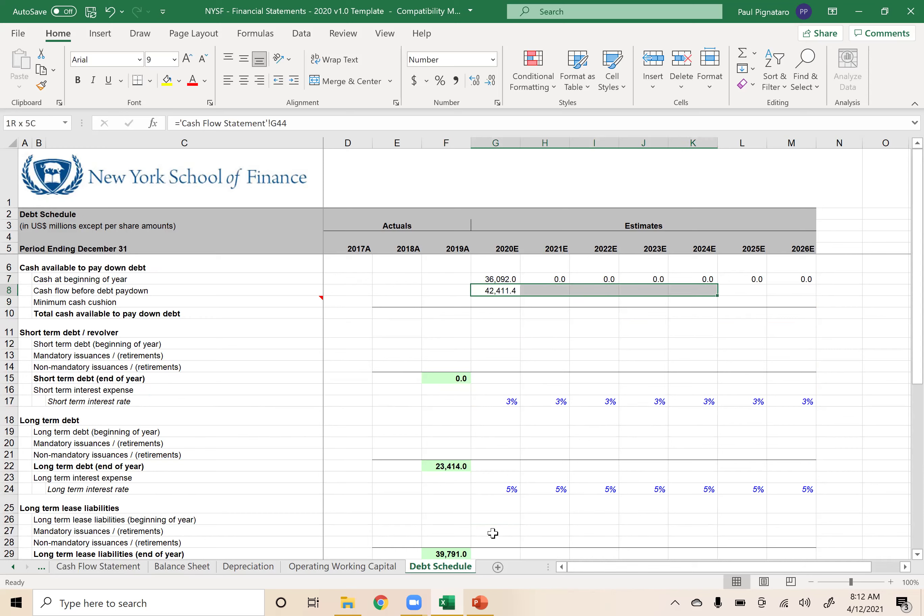
key("ctrl+r")
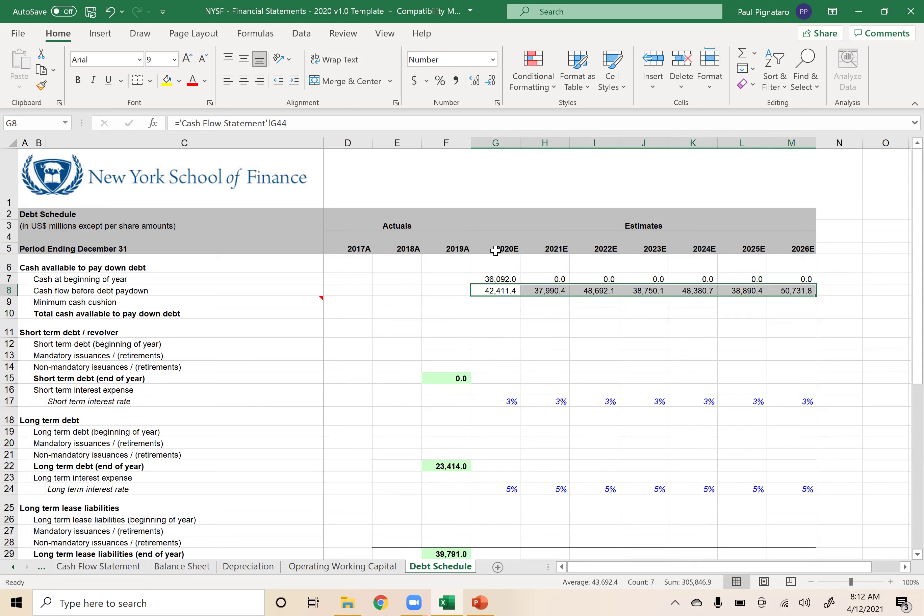
Review the 2020E beginning cash formula, and trace the 2020E cash flow before debt paydown to its source on the Cash Flow Statement.
left_click(490, 277)
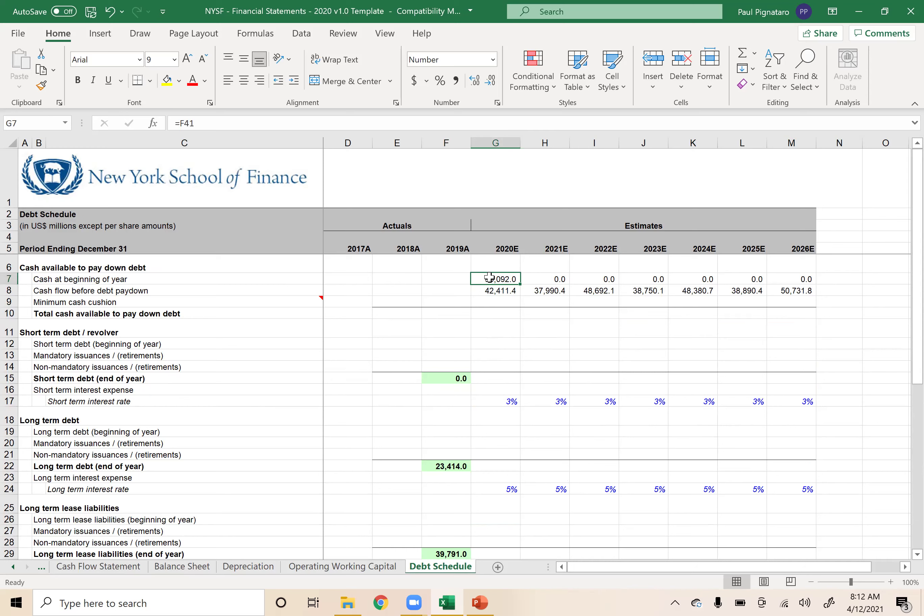
left_click(489, 290)
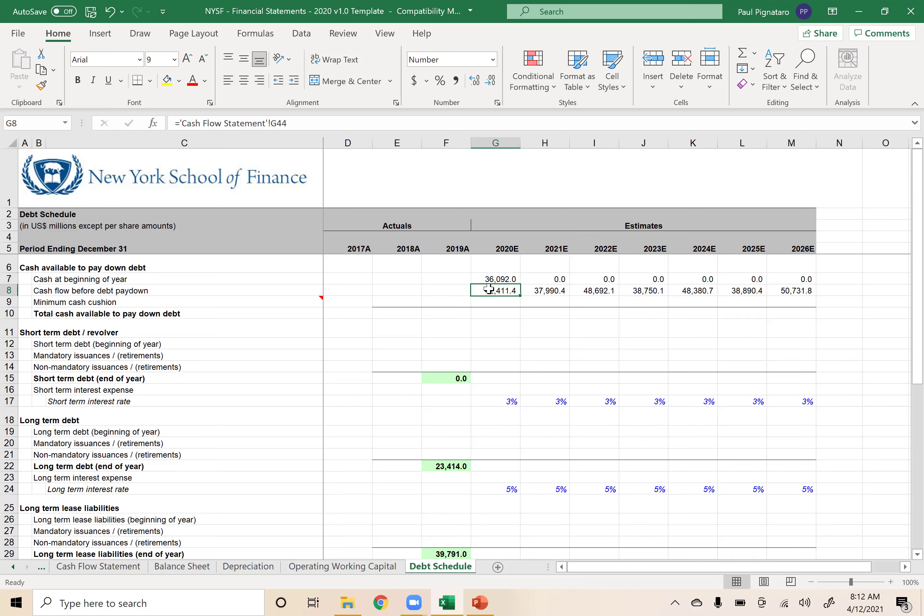
key("ctrl+bracketleft")
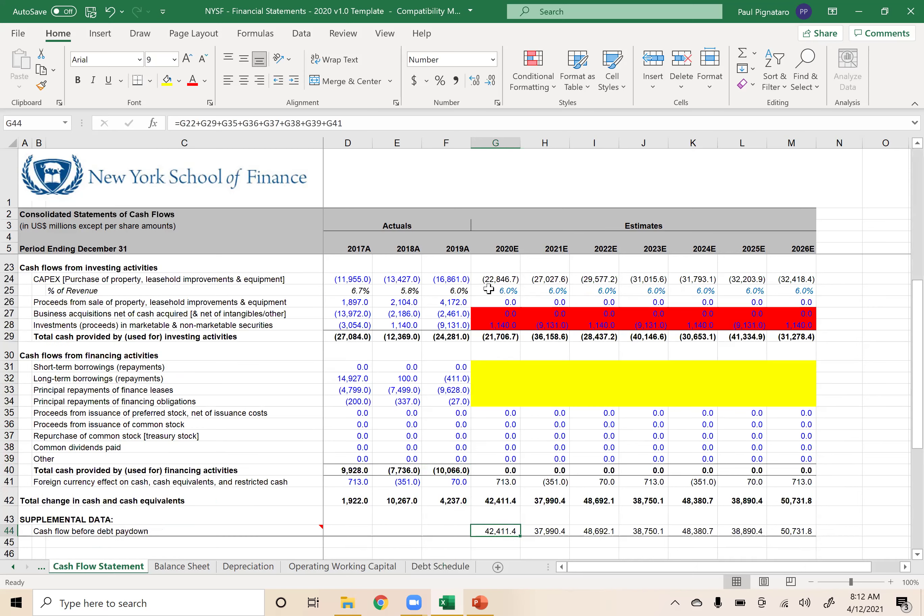
Enter a test value of -30000 for 2020E principal repayments of finance leases in G33 of the Cash Flow Statement.
left_click_drag(487, 368, 497, 402)
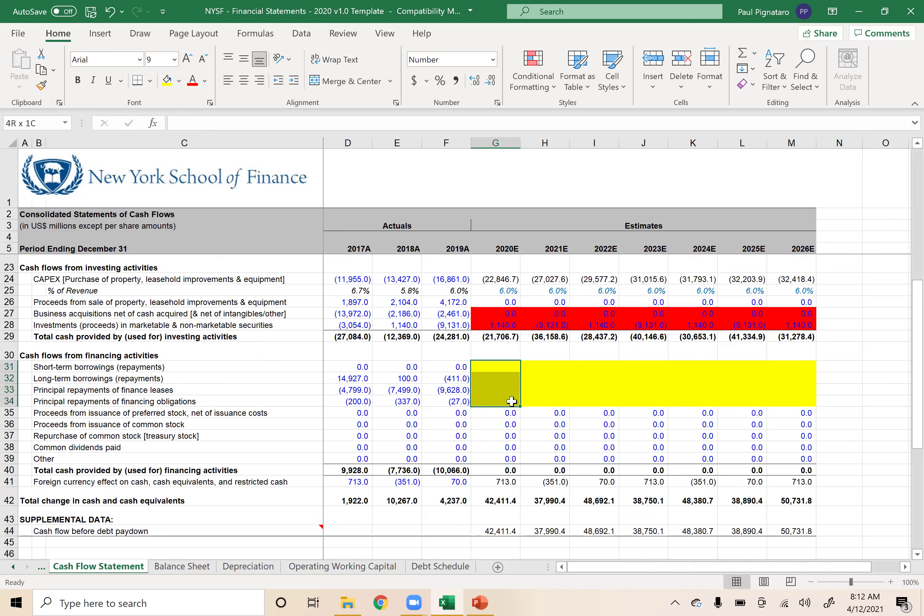
left_click(496, 382)
left_click(488, 390)
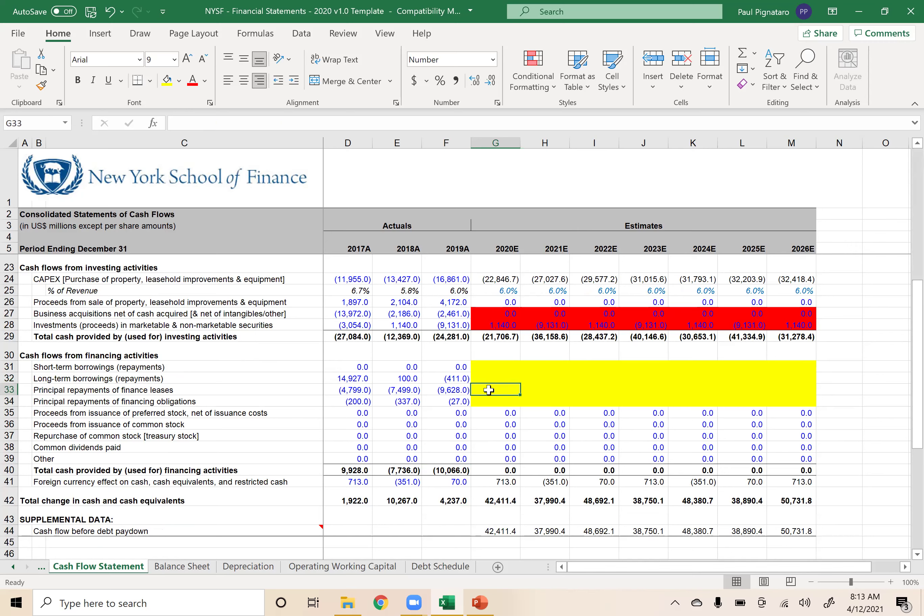
type("-30000")
key("ctrl+Return")
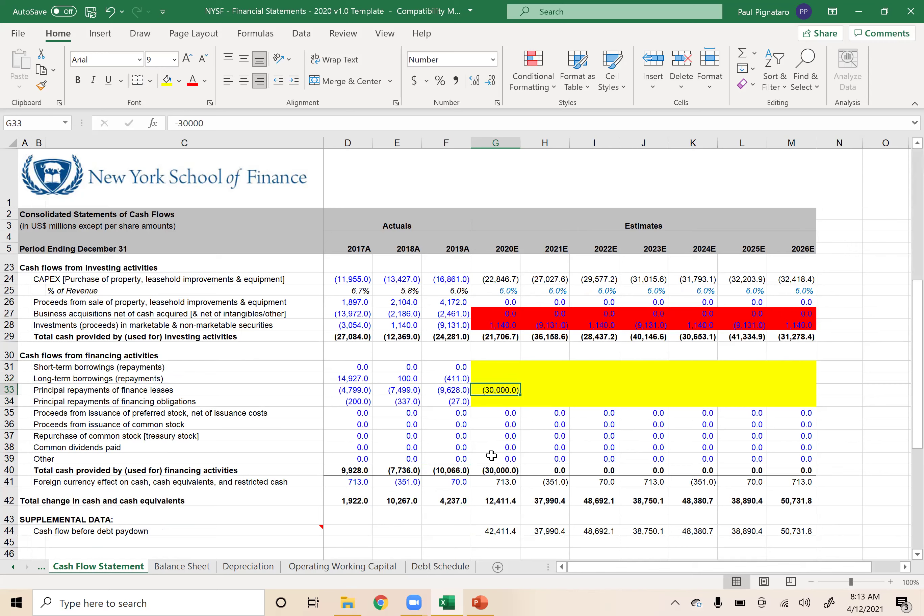
Compare the 2020E total change in cash with cash flow before debt paydown, and inspect which rows the latter's formula in G44 includes.
left_click(482, 499)
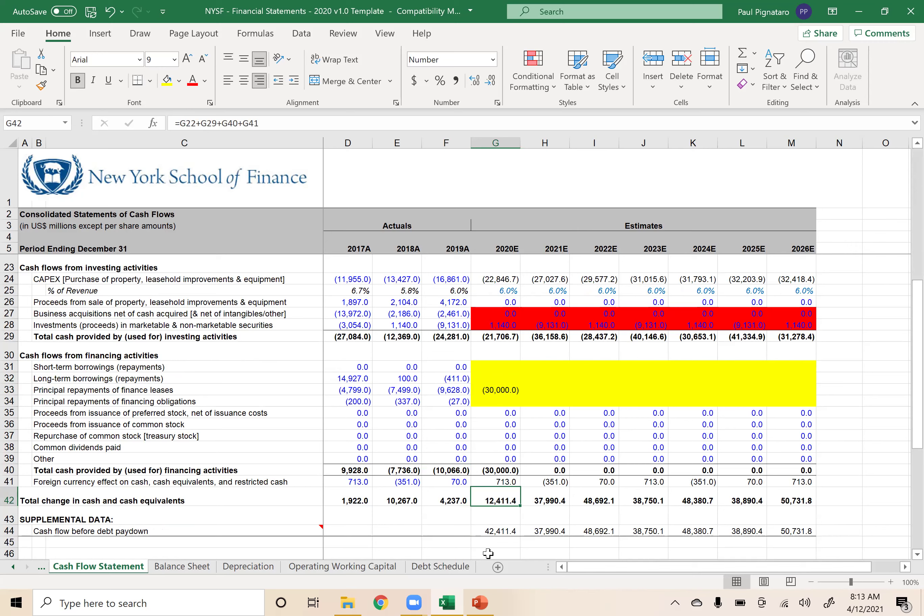
left_click(483, 531)
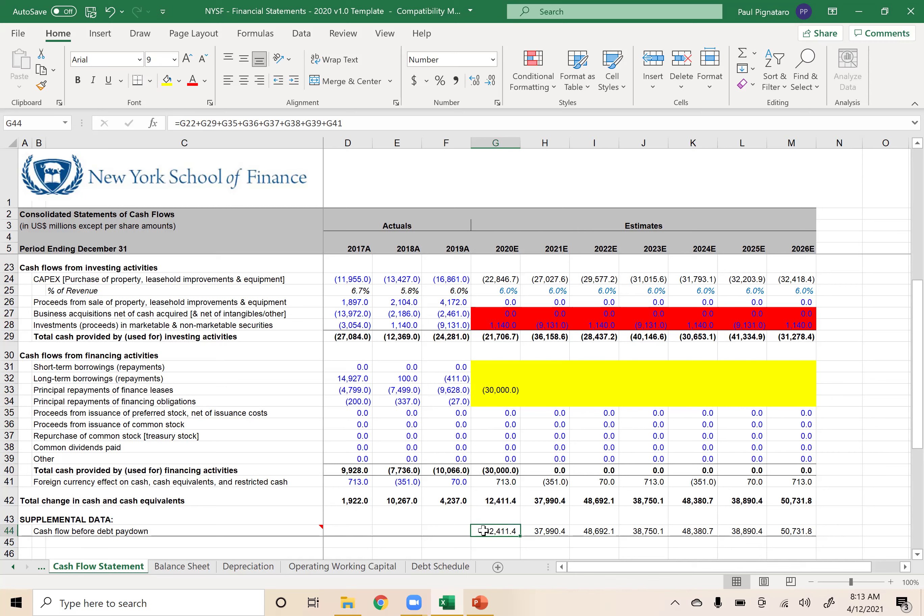
left_click(493, 389)
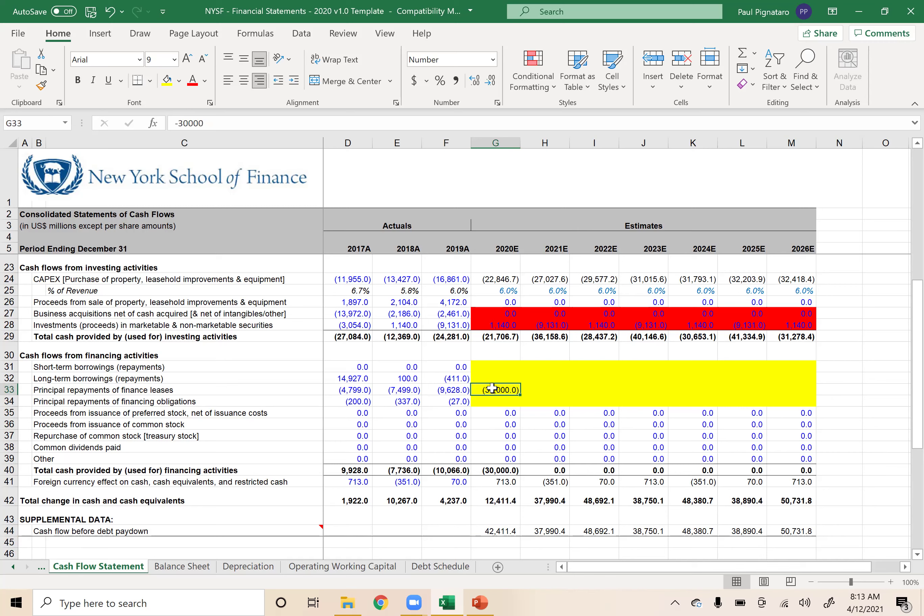
left_click_drag(489, 366, 796, 402)
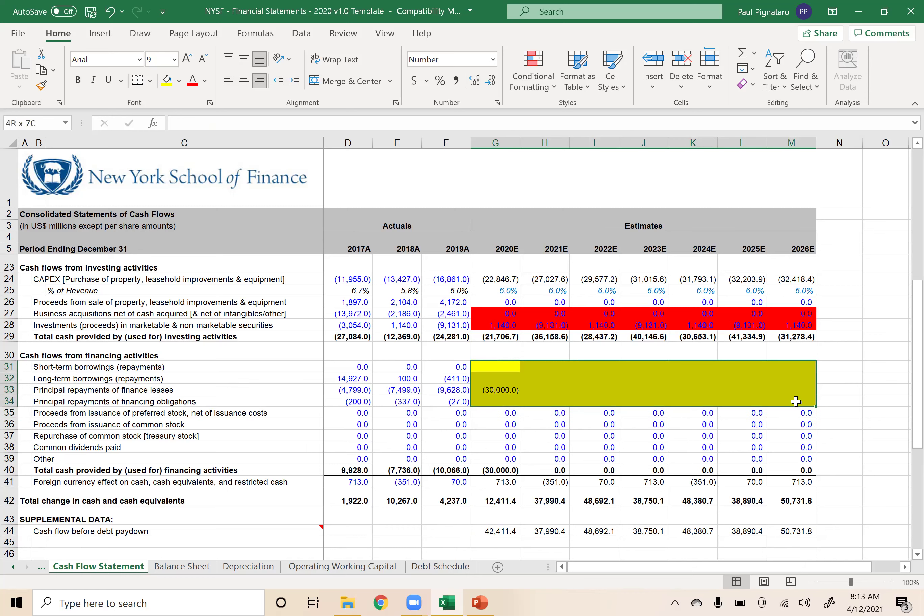
left_click(498, 390)
double_click(494, 533)
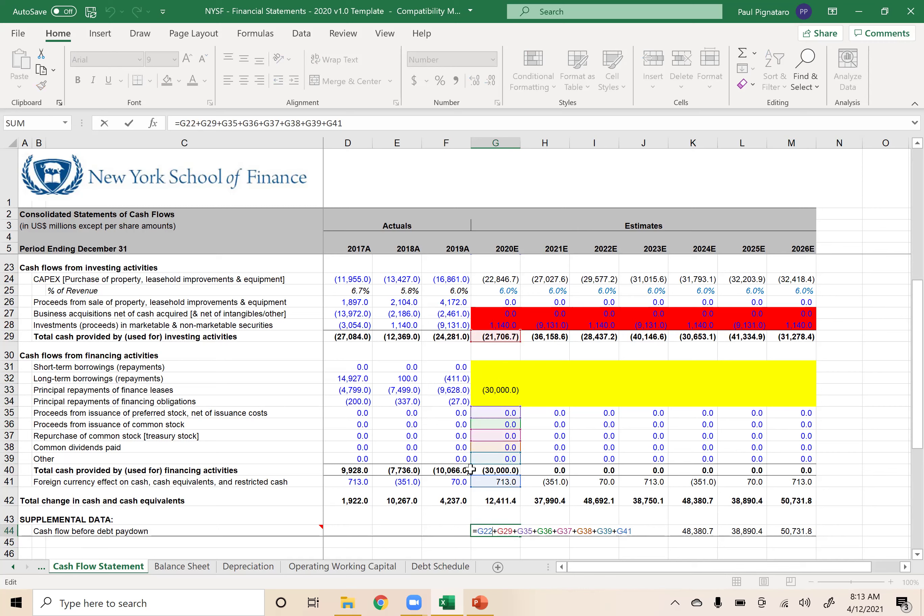
key("Escape")
Clear the test repayment from G33 and recheck the 2020E total change in cash against cash flow before debt paydown.
left_click(488, 390)
key("Delete")
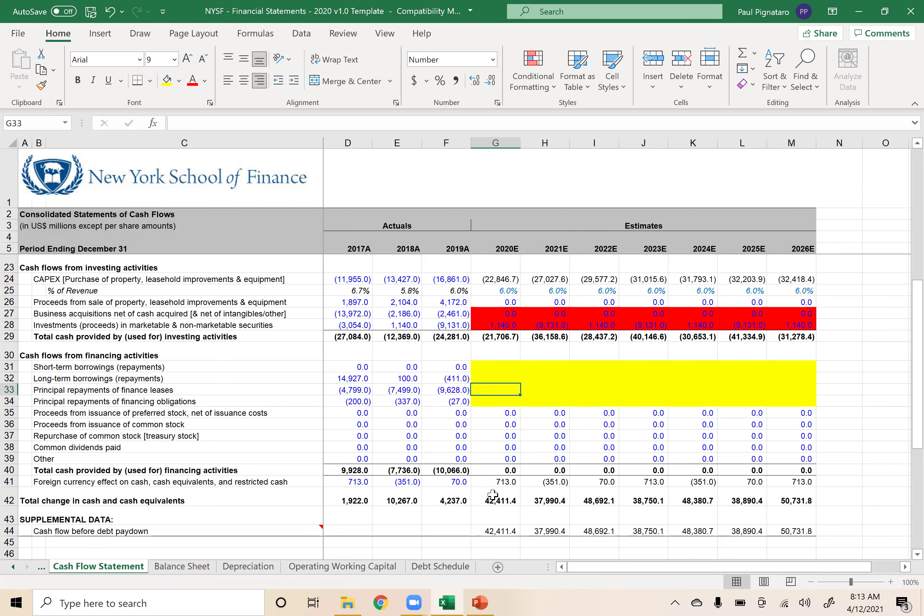
left_click_drag(494, 498, 492, 516)
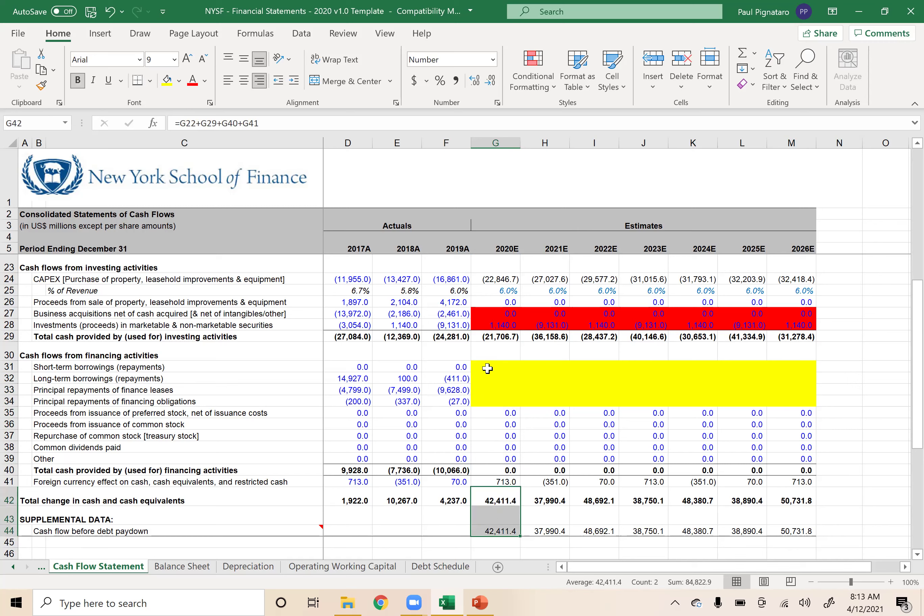
left_click_drag(485, 367, 515, 405)
left_click(496, 500)
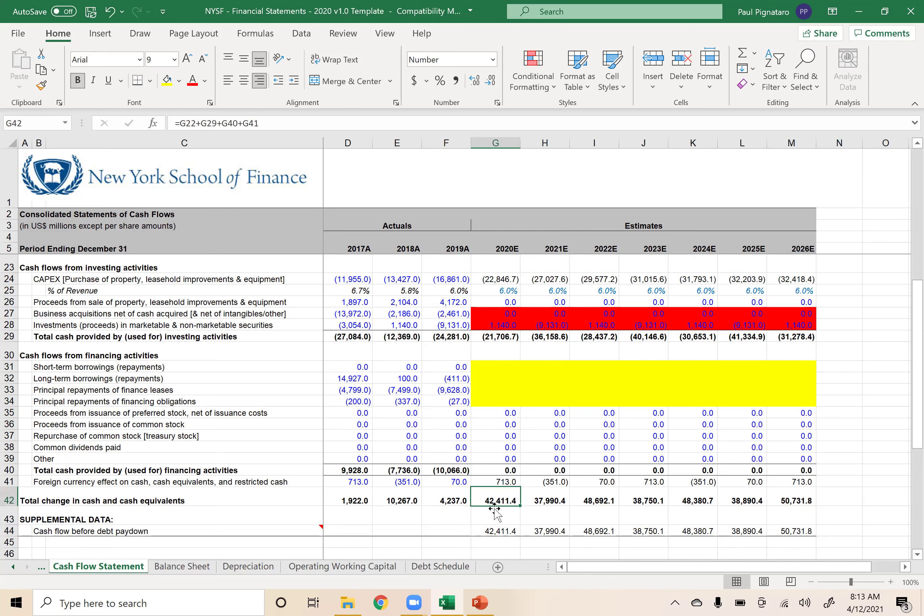
left_click(492, 531)
On the Debt Schedule, set the 2020E minimum cash cushion in G9 to -30000.
left_click(440, 567)
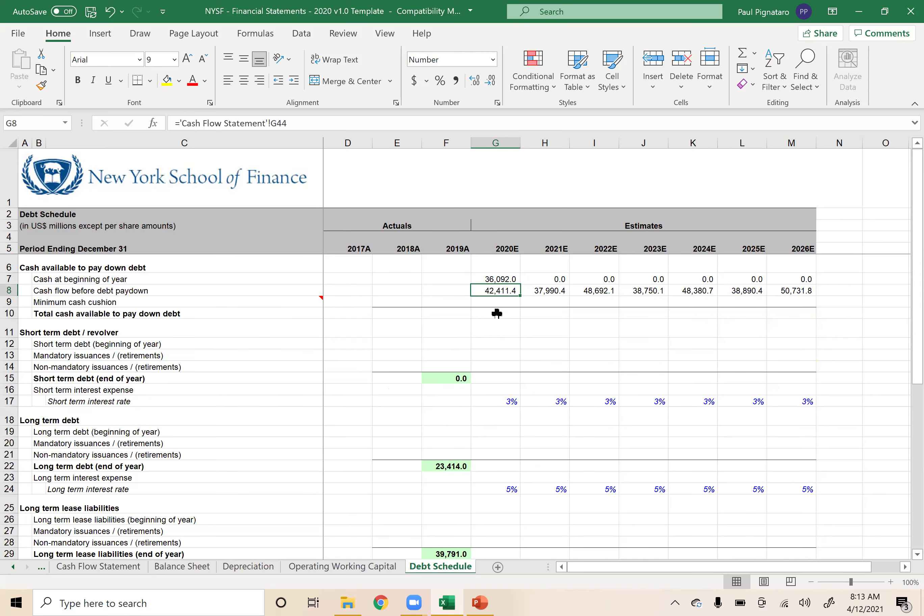
left_click(489, 302)
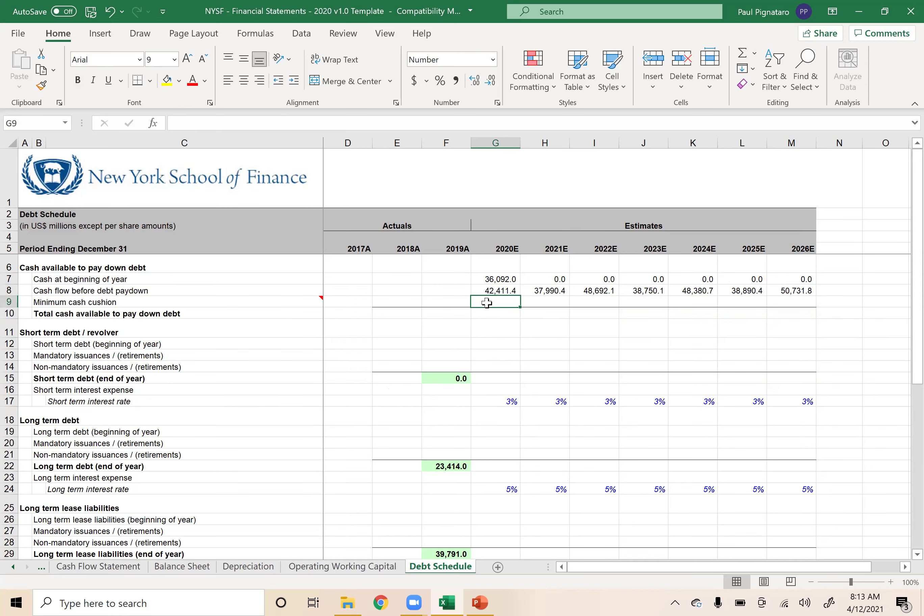
type("-30000")
key("Return")
left_click(487, 302)
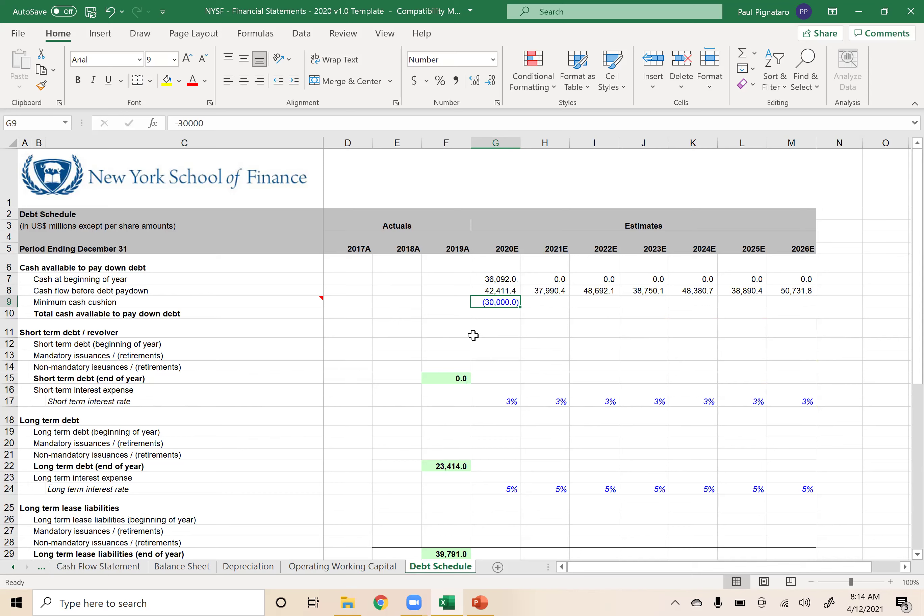
Calculate the 2020E total cash available to pay down debt in G10 with =SUM(G7:G9).
left_click(494, 315)
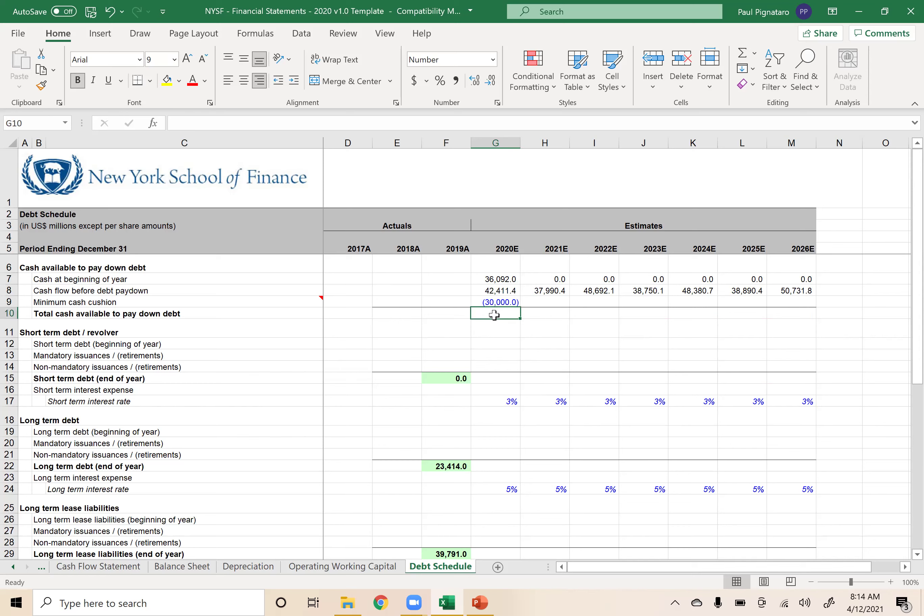
key("alt+equal")
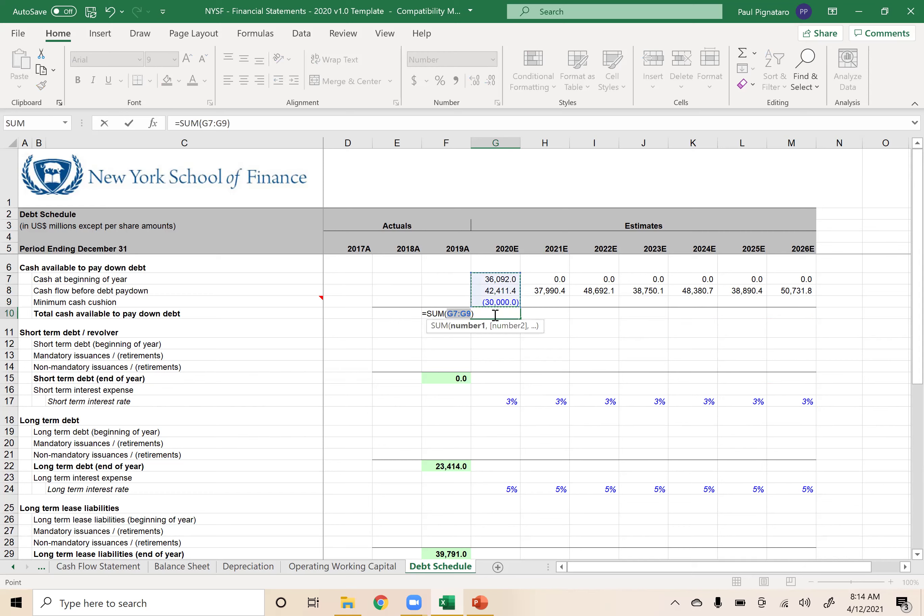
key("Return")
left_click(496, 315)
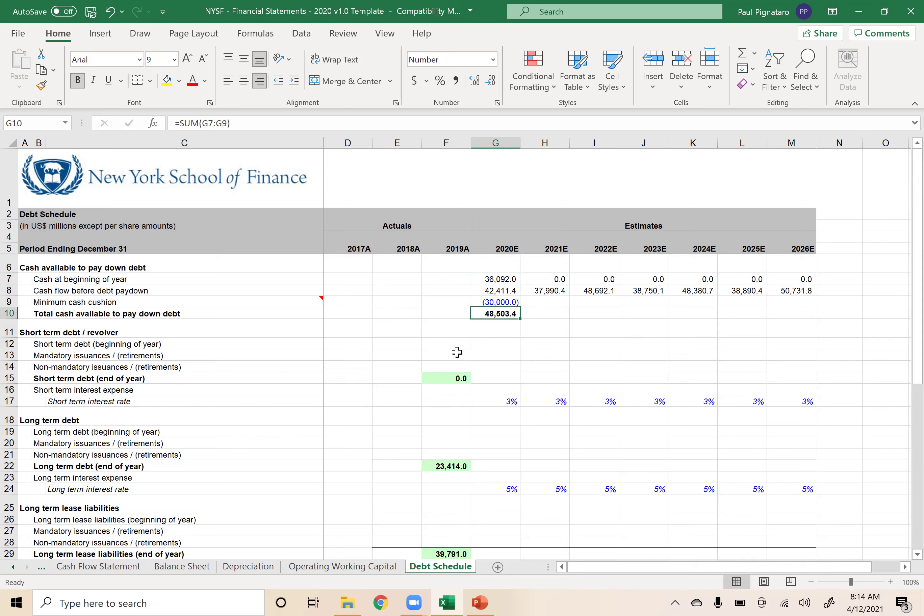
Review the components of 2020E total cash available, and examine historical and projected cash and cash equivalents on the Balance Sheet.
left_click(495, 279)
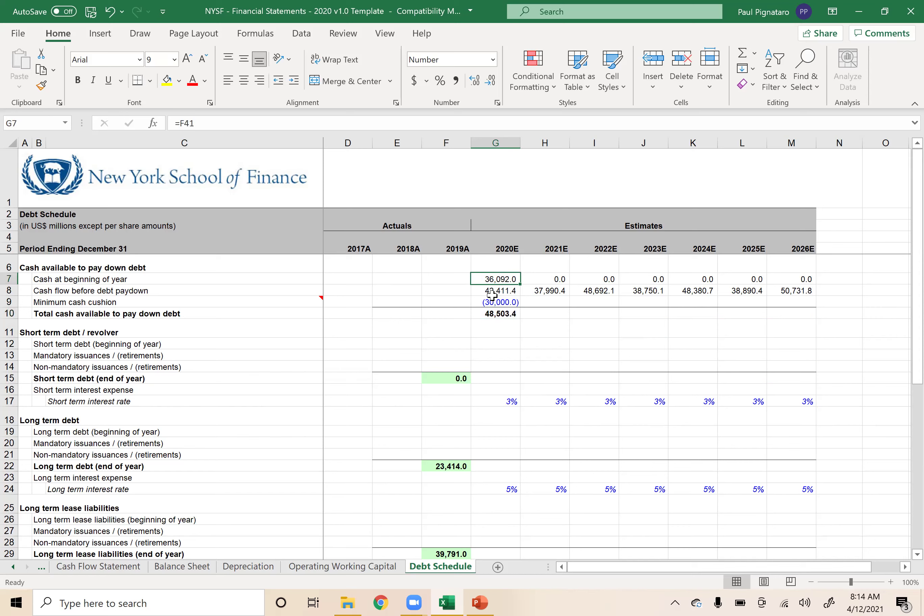
left_click(501, 291)
left_click(486, 301)
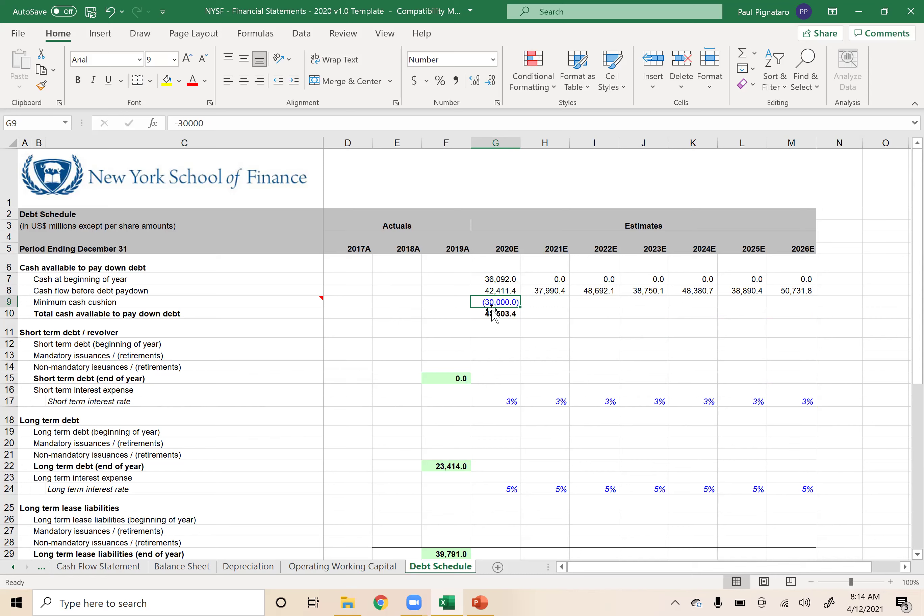
left_click(489, 313)
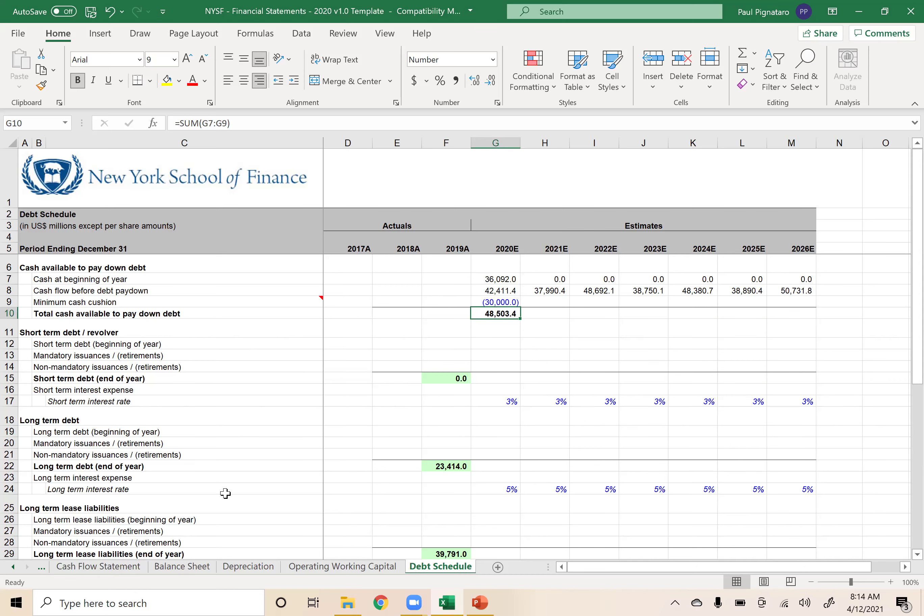
left_click(171, 568)
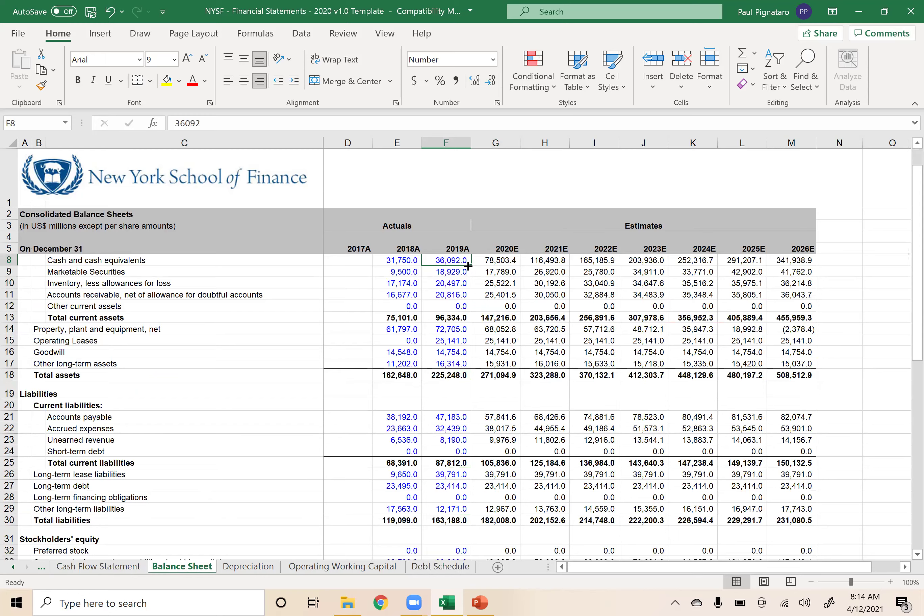
mouse_move(392, 292)
left_mouse_down()
mouse_move(458, 268)
mouse_move(777, 290)
left_mouse_up()
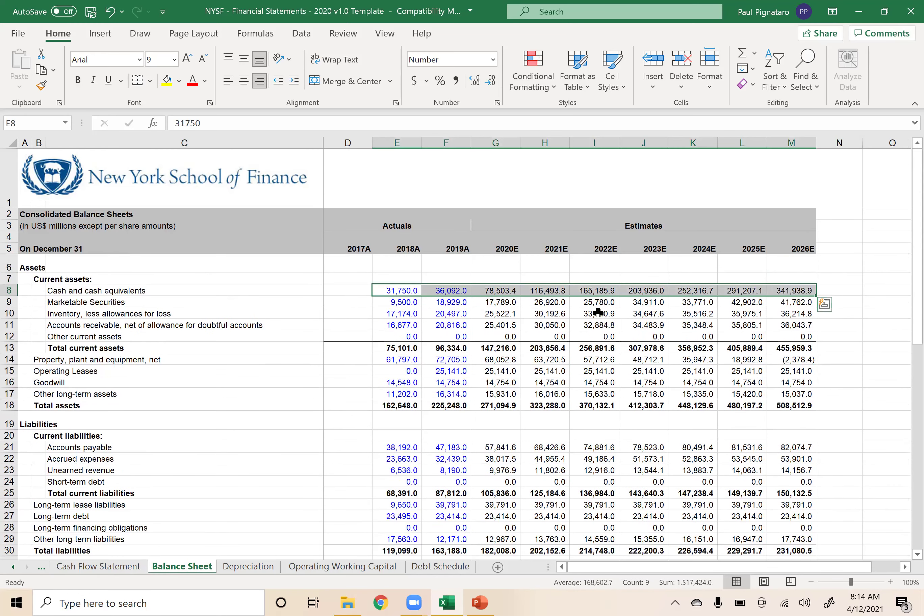
left_click(493, 291)
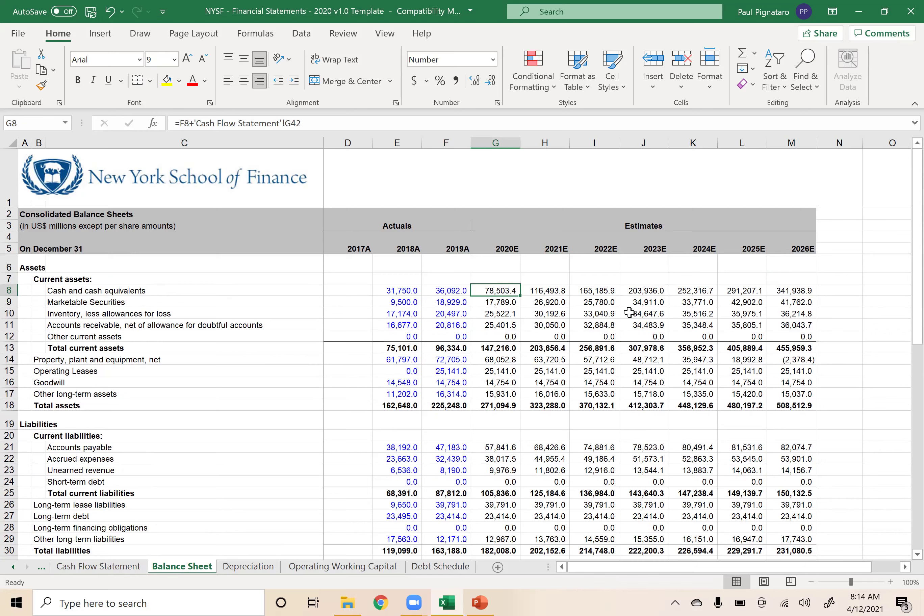
left_click(399, 291)
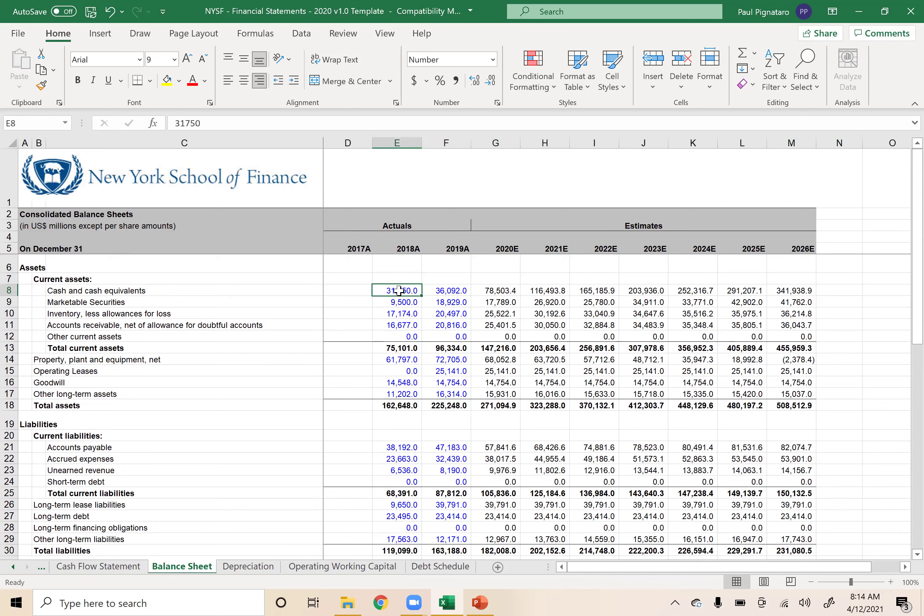
left_click(453, 290)
left_click(396, 293)
On the Debt Schedule, fill the minimum cash cushion and total cash available to pay down debt from 2020E across through 2026E.
left_click(429, 568)
left_click_drag(501, 303, 501, 303)
key("shift+Right")
key("shift+Right")
key("shift+Right")
key("shift+Right")
key("shift+Right")
key("shift+Right")
key("ctrl+r")
Review the filled minimum cash cushion across the projection years and the 2020E total cash available formula.
key("Right")
key("Right")
key("Right")
key("Right")
key("Right")
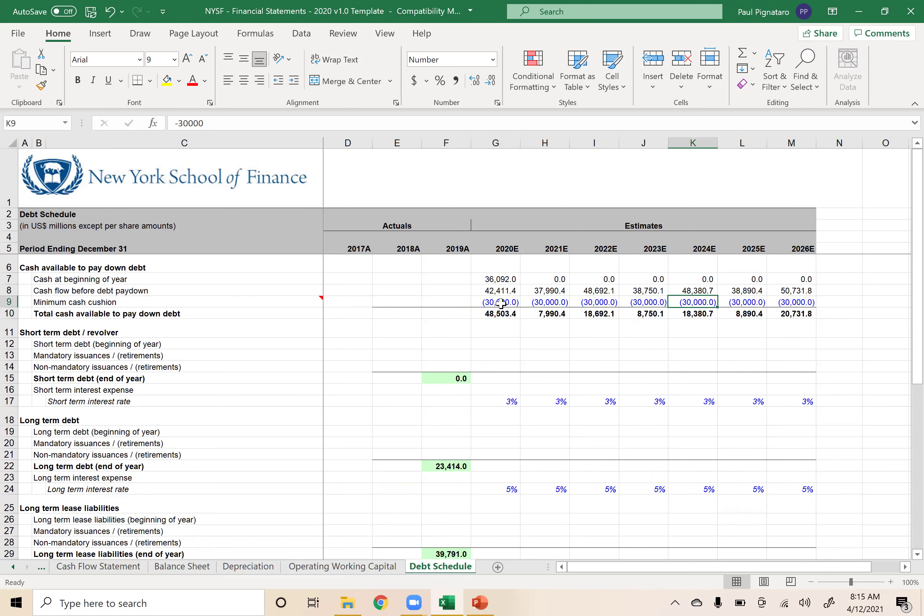
key("Up")
key("Up")
key("Left")
key("Left")
key("Left")
key("Left")
key("Left")
key("Left")
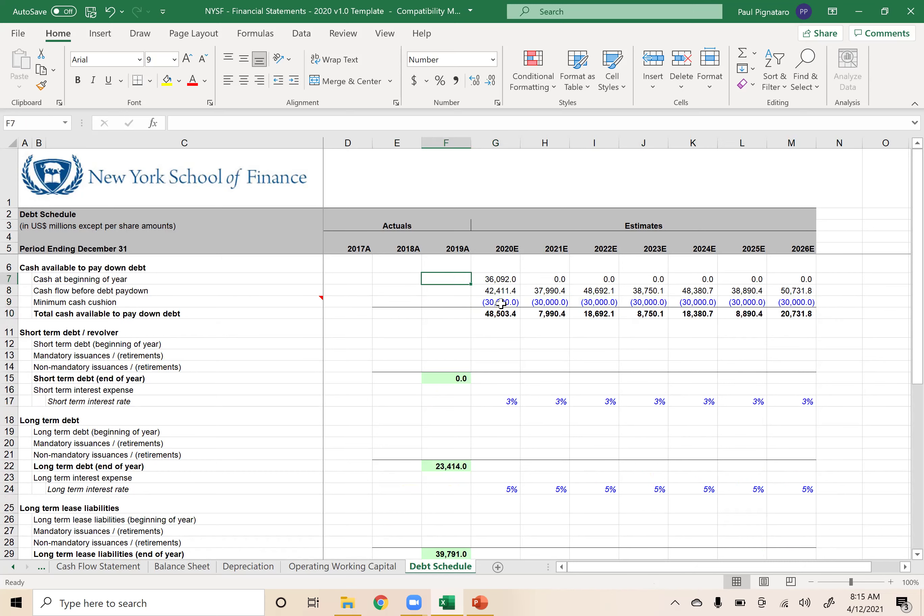
key("Down")
key("Down")
key("Down")
key("Right")
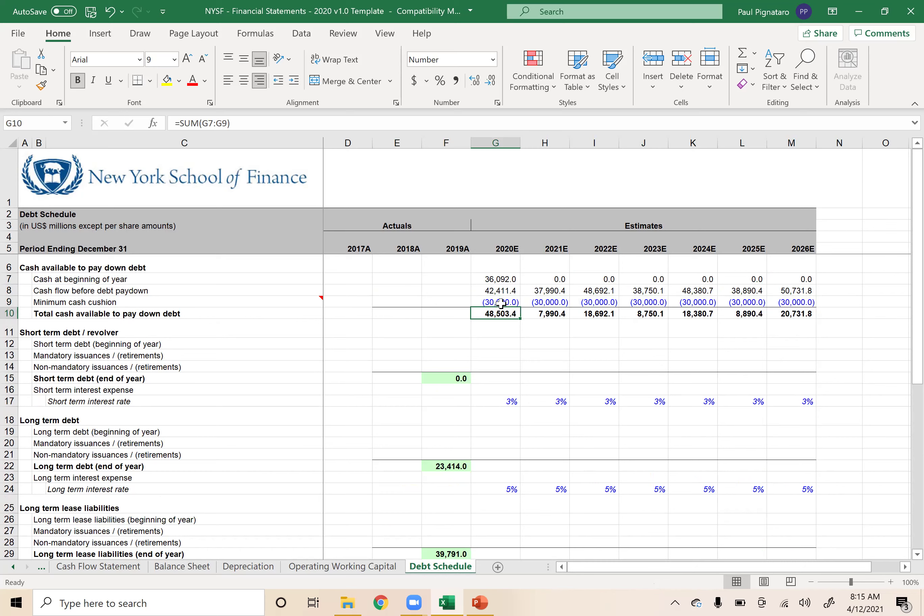
Check the 2019A ending short term debt, and link the 2020E beginning short term debt in G12 to it with =F15.
key("Down")
key("Down")
key("Left")
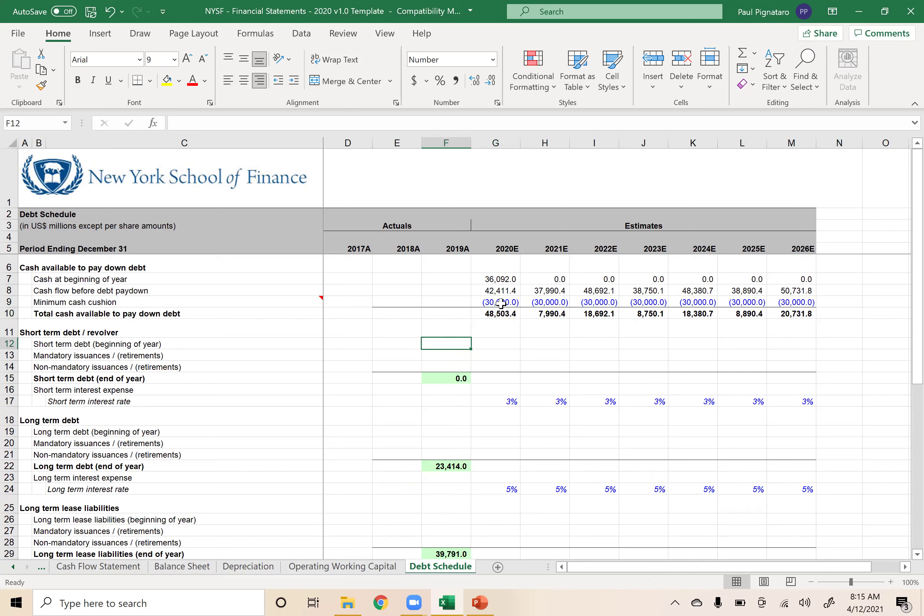
key("Down")
key("Down")
key("Down")
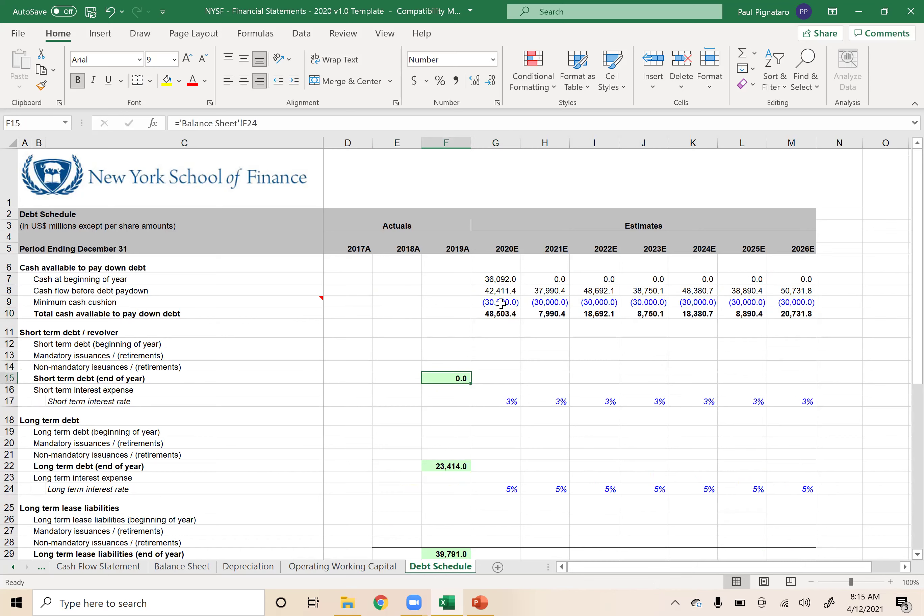
key("Up")
key("Up")
key("Up")
key("Up")
key("Right")
key("Down")
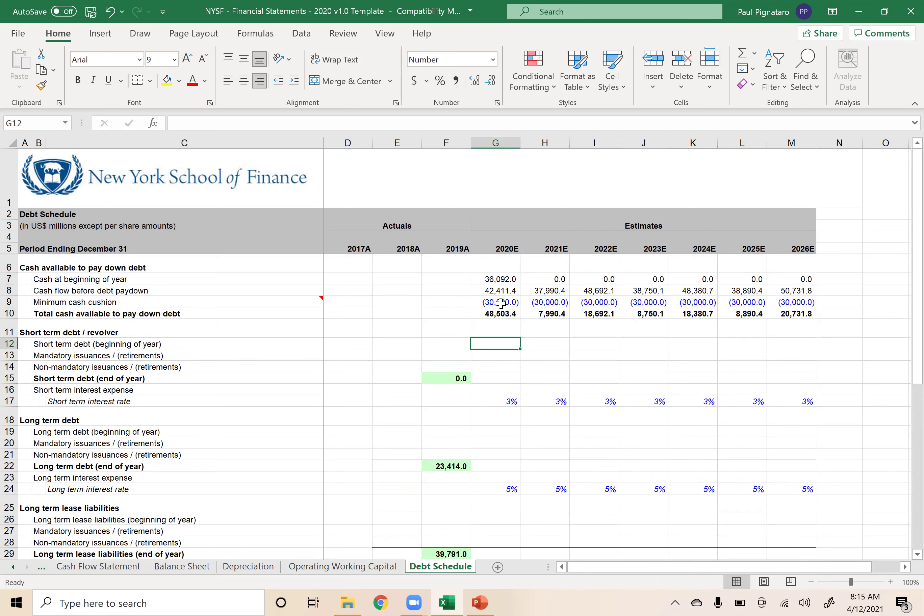
type("=")
key("Left")
key("Down")
key("Down")
key("Down")
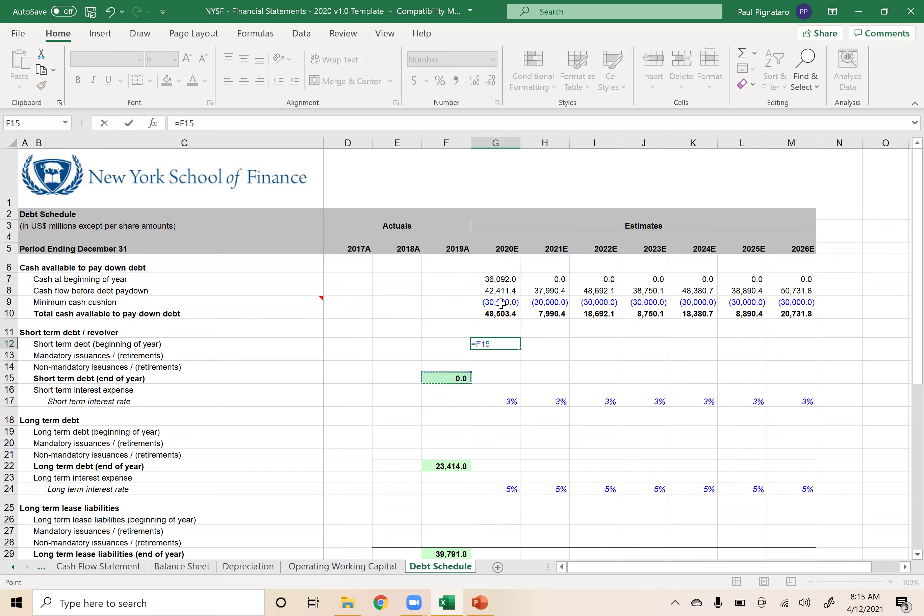
key("Return")
key("Up")
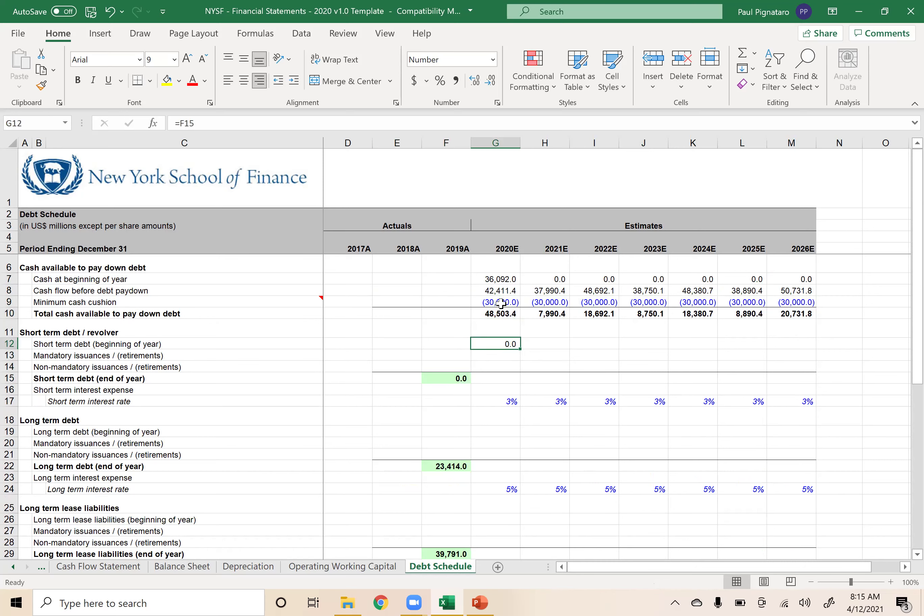
Fill the short term debt beginning of year formula from 2020E across through 2026E.
key("shift+Right")
key("shift+Right")
key("shift+Right")
key("shift+Right")
key("shift+Right")
key("shift+Right")
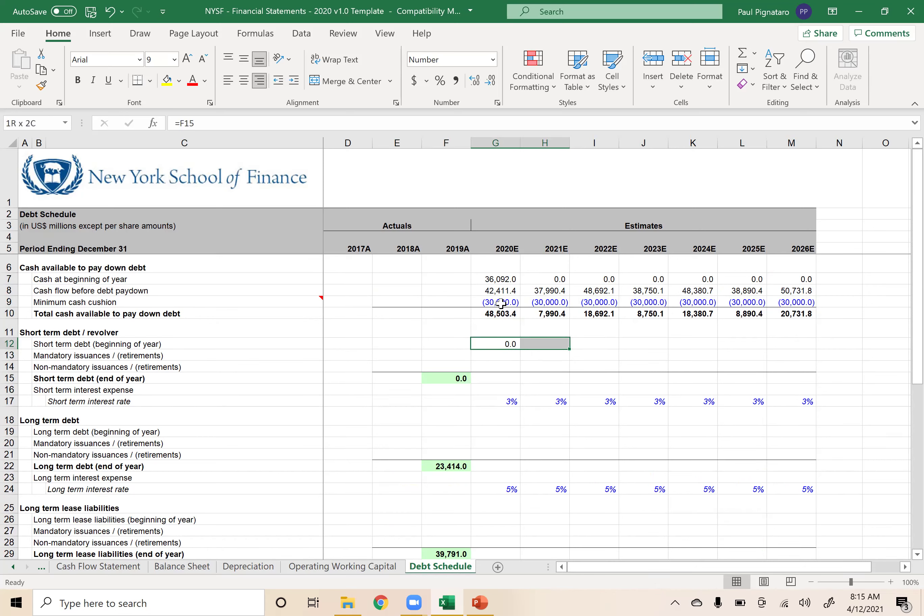
key("ctrl+r")
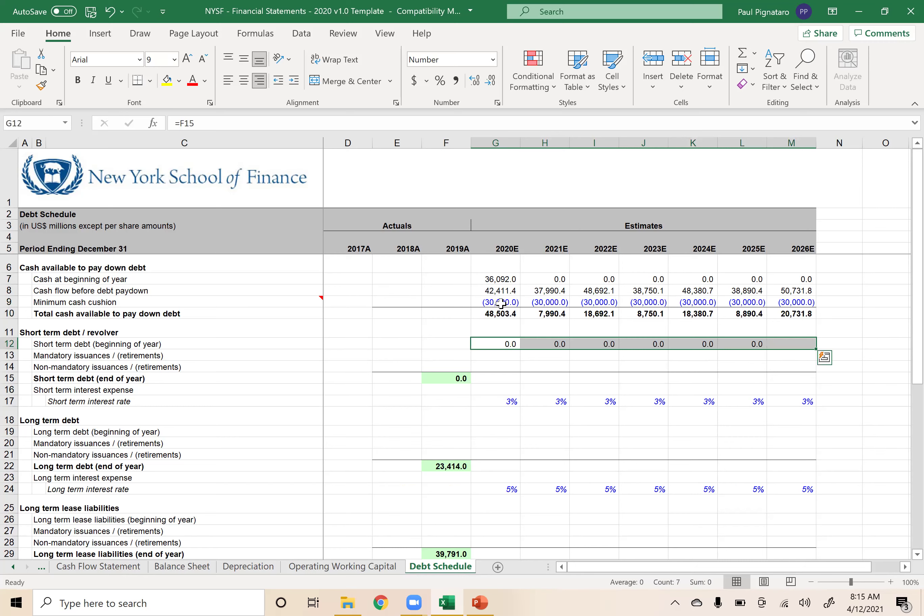
key("shift+Left")
key("shift+Left")
key("shift+Left")
key("shift+Left")
key("shift+Left")
key("shift+Left")
key("Down")
key("Down")
key("Up")
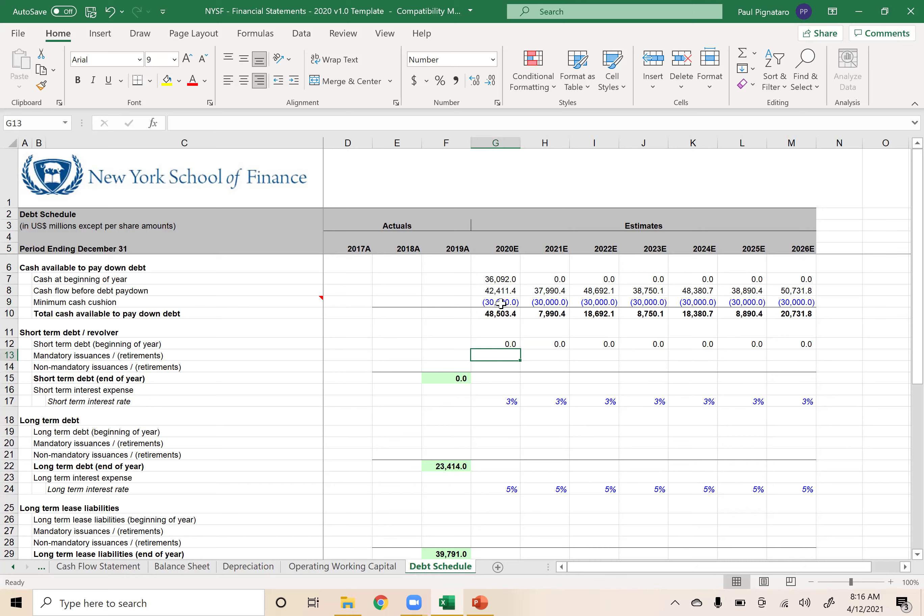
Try a 2020E mandatory issuance of 10000 in G13, and replace it with a retirement of -10000.
type("10000")
key("Return")
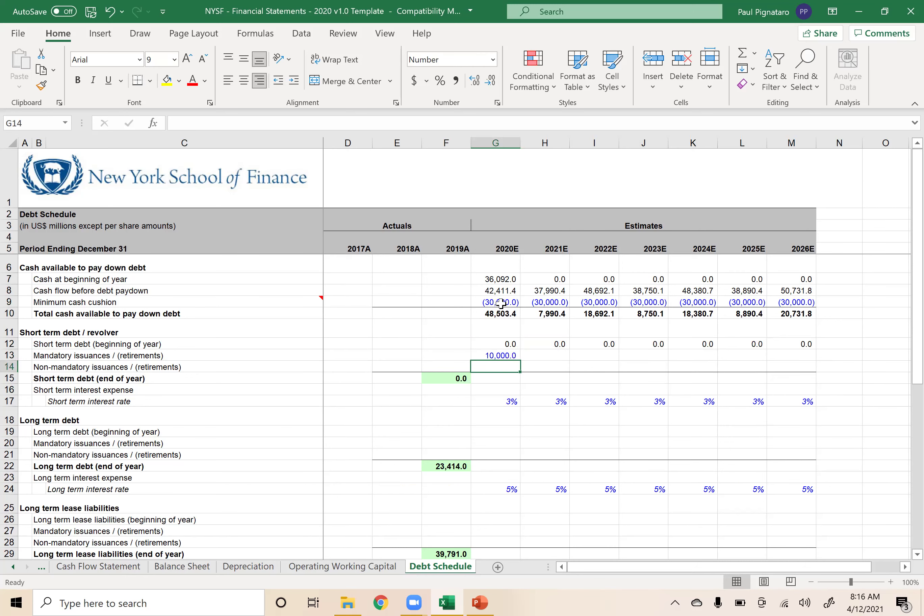
key("Up")
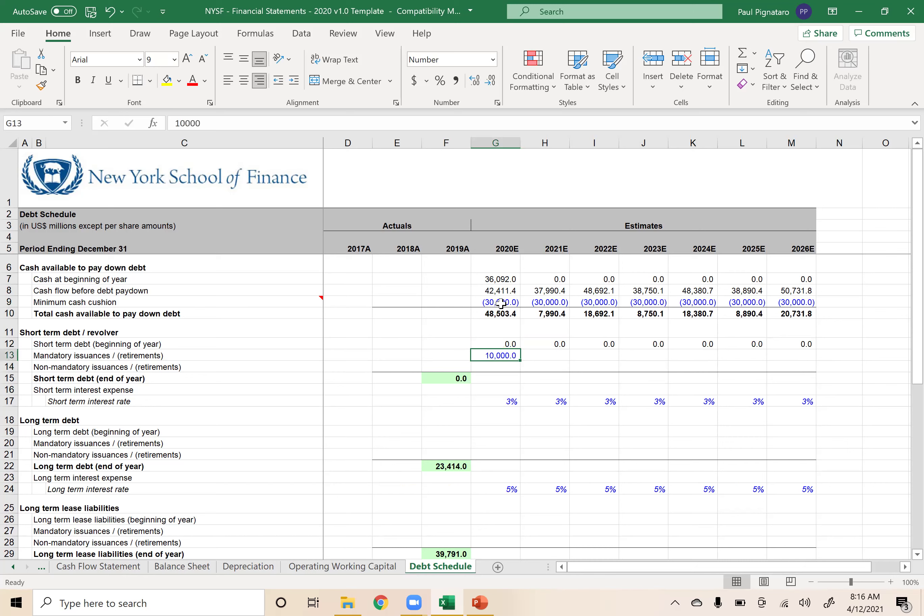
type("-10000")
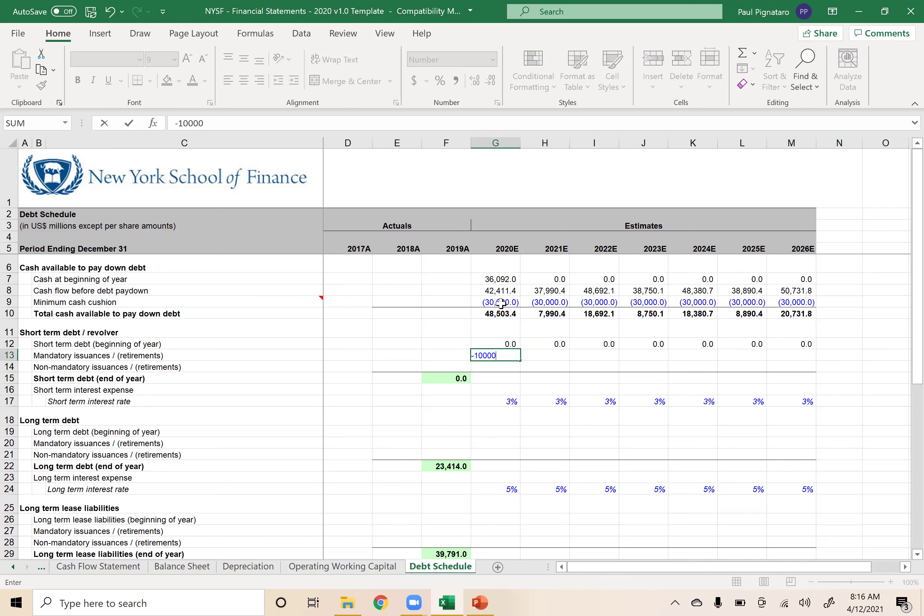
key("Return")
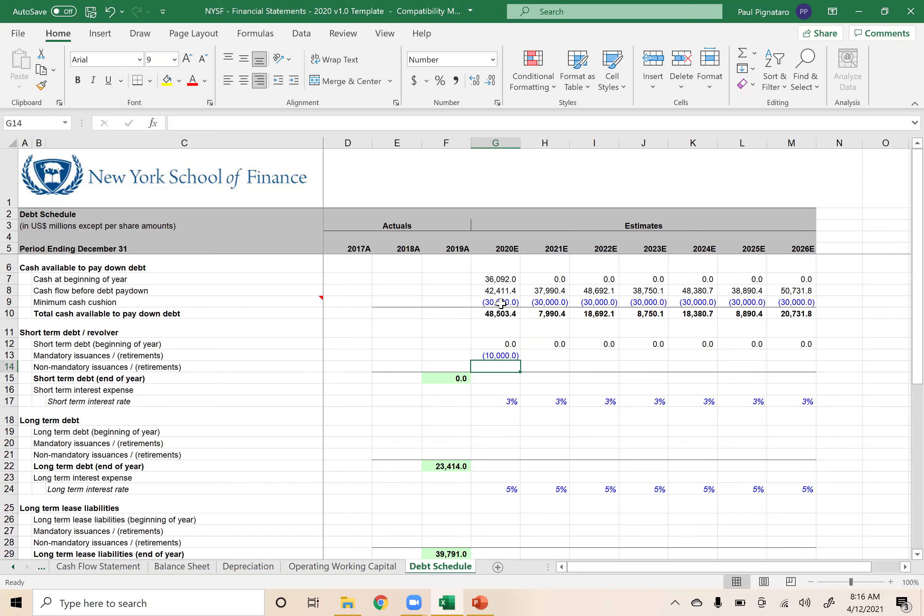
Calculate the 2020E short term debt (end of year) in G15 with =SUM(G12:G14).
key("Down")
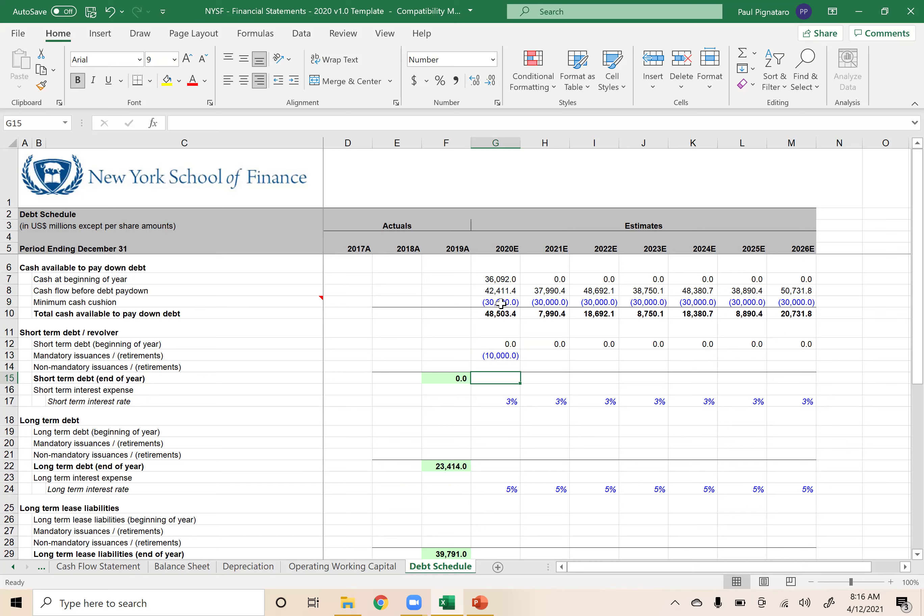
type("=sum(")
key("Left")
key("Up")
key("Up")
key("Up")
key("Right")
key("shift+Down")
key("shift+Down")
key("Return")
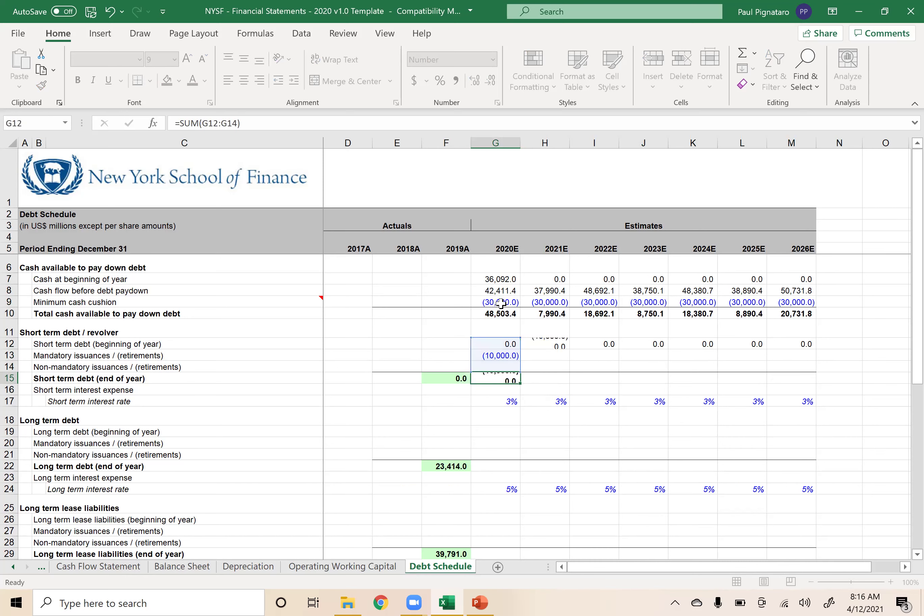
Examine how the 2020E mandatory retirement in G13 flows into the ending short term debt in G15.
key("Up")
key("Up")
key("shift+Down")
key("shift+Down")
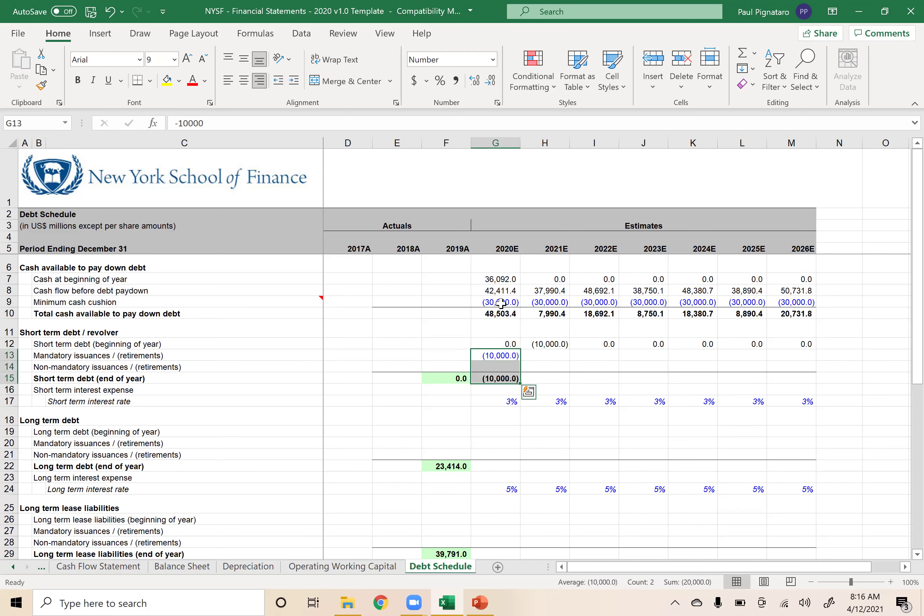
key("Down")
key("Up")
key("Up")
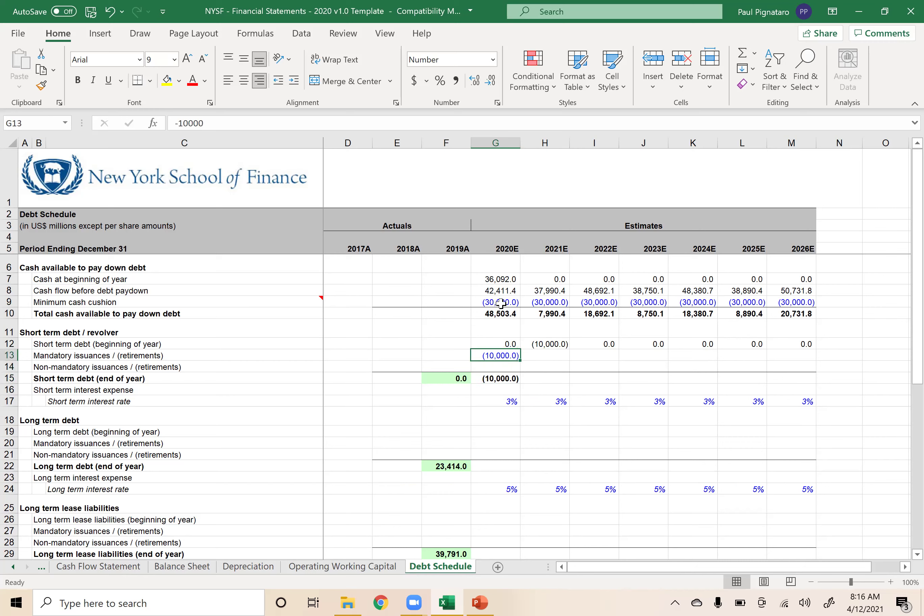
key("Down")
key("Down")
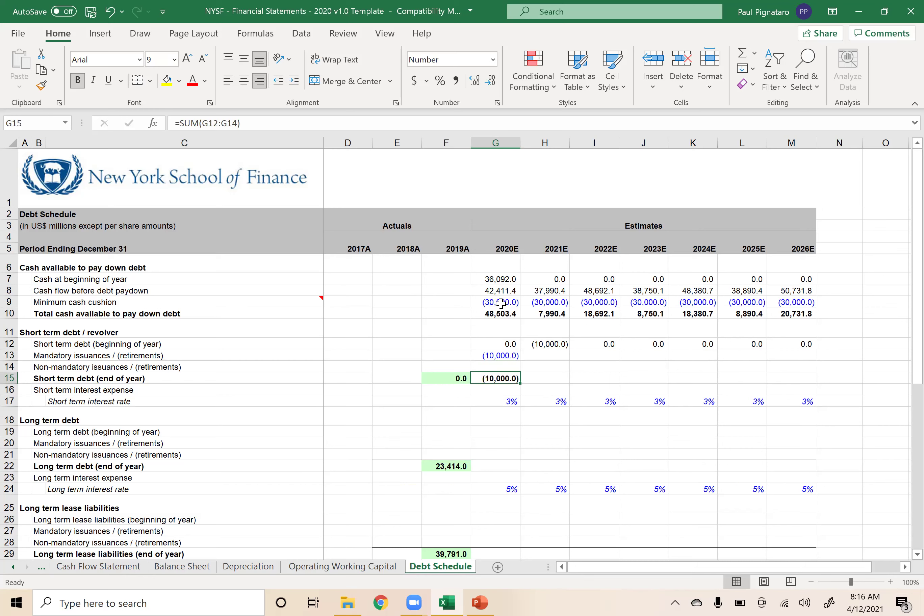
key("Up")
key("Up")
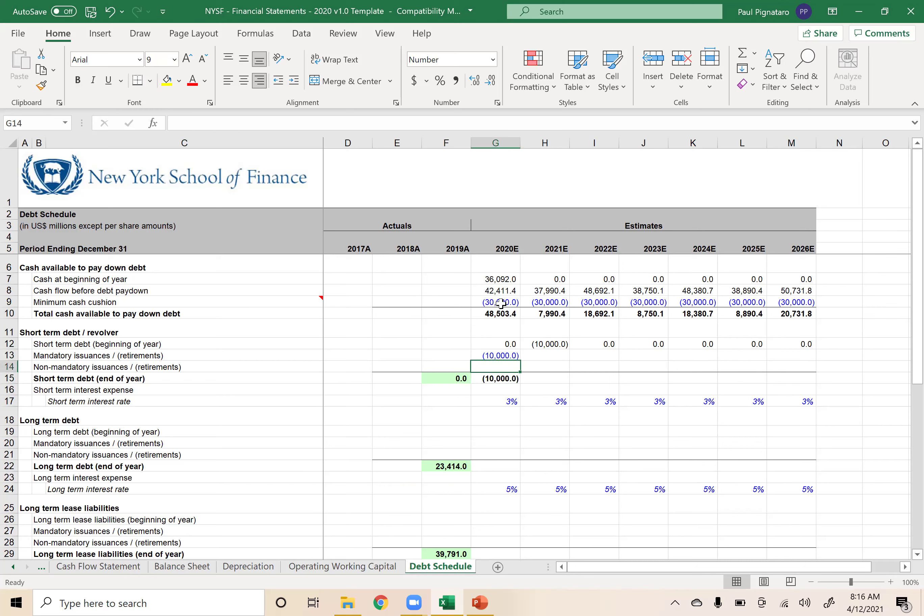
Test a 2020E mandatory issuance of 50000 in G13 against the ending balance, and reset it to 0.
type("50,0")
type("0000")
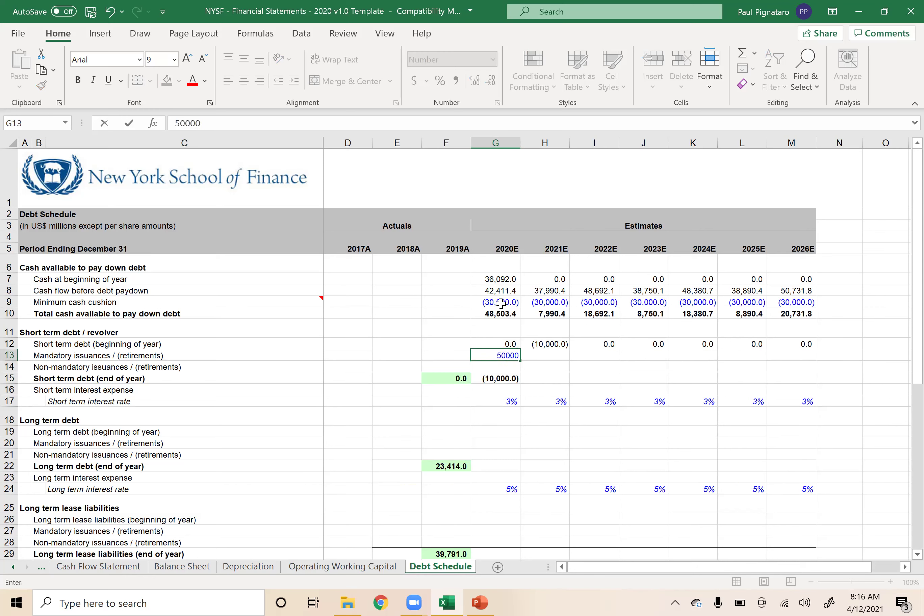
key("Return")
key("Down")
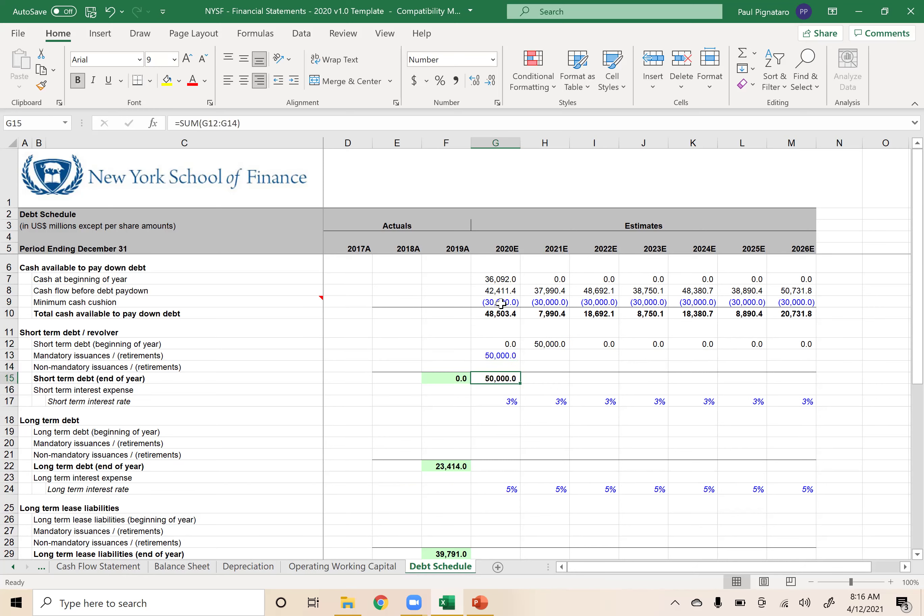
key("Up")
key("Up")
type("0")
key("Return")
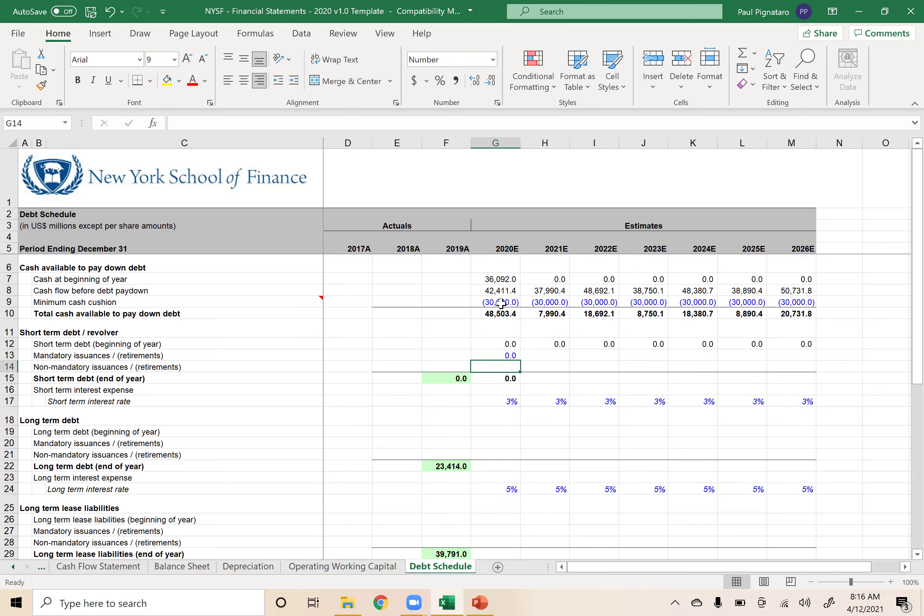
Enter 50000 again as the 2020E mandatory issuance in G13 and check the ending short term debt.
key("Up")
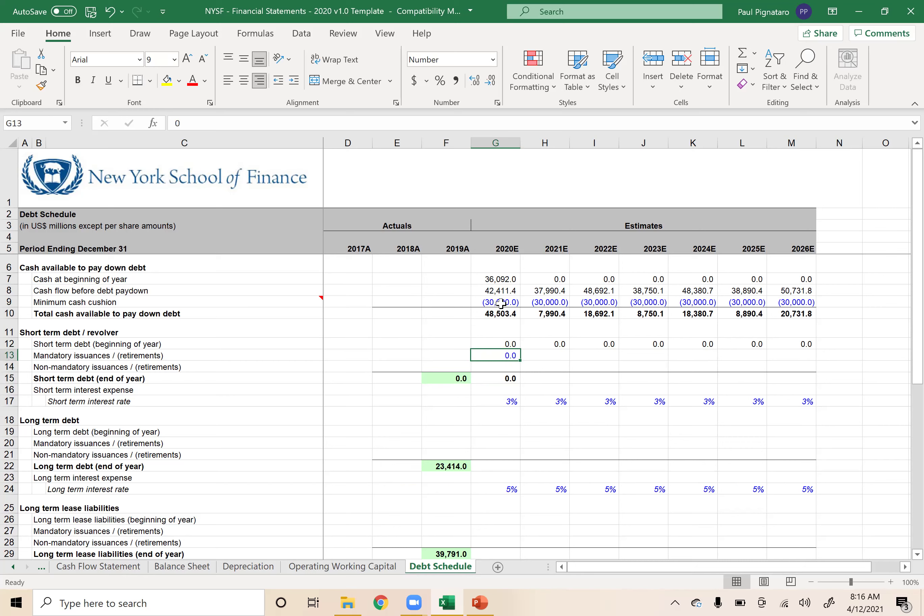
type("50000")
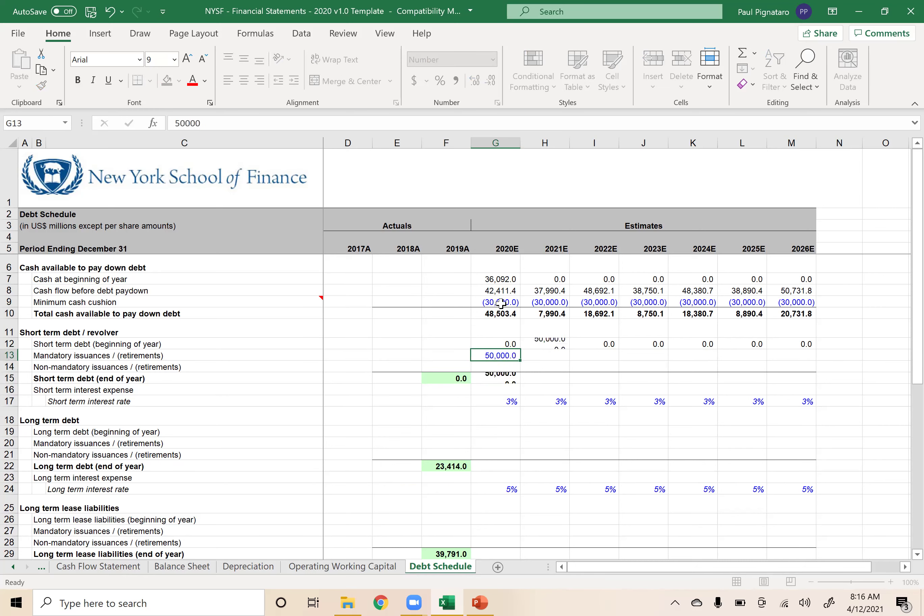
key("Return")
key("Down")
key("Up")
key("Up")
key("Down")
key("Down")
key("Down")
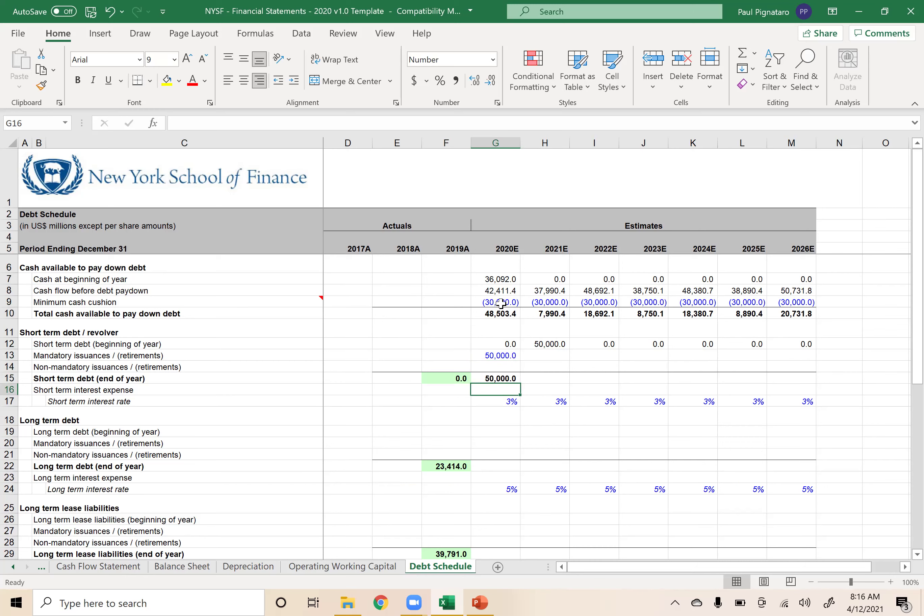
Set the 2020E short term mandatory issuances / (retirements) in G13 to 0.
key("Up")
key("Up")
key("Up")
type("0")
key("Return")
key("Up")
key("Left")
key("Down")
key("Down")
key("Right")
key("Right")
key("Up")
key("Up")
key("Up")
key("Left")
key("Left")
key("Left")
key("Down")
key("Down")
key("Right")
key("Right")
key("Right")
key("Up")
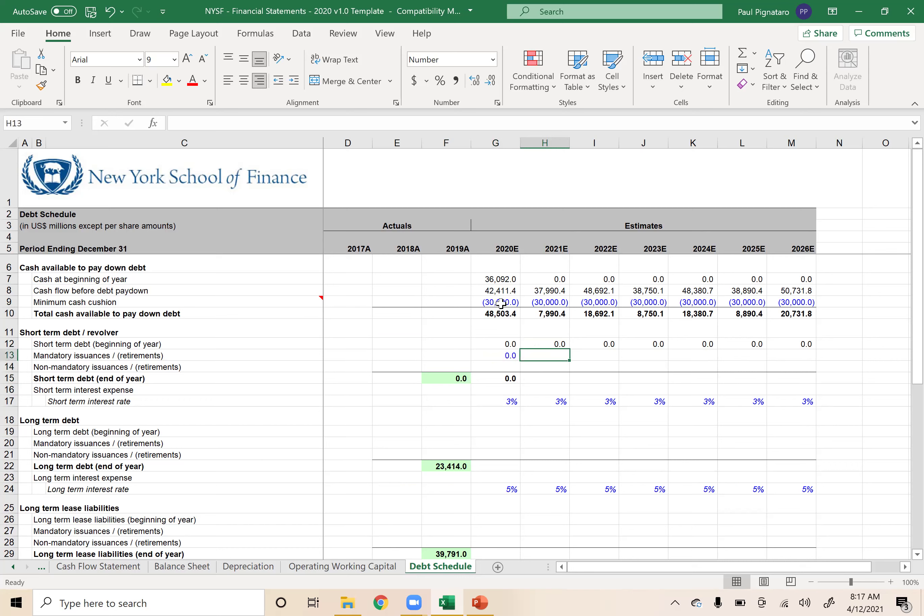
Fill the zero short term mandatory issuances / (retirements) from 2020E across through 2026E.
key("Left")
key("shift+Right")
key("shift+Right")
key("shift+Right")
key("shift+Right")
key("shift+Right")
key("shift+Right")
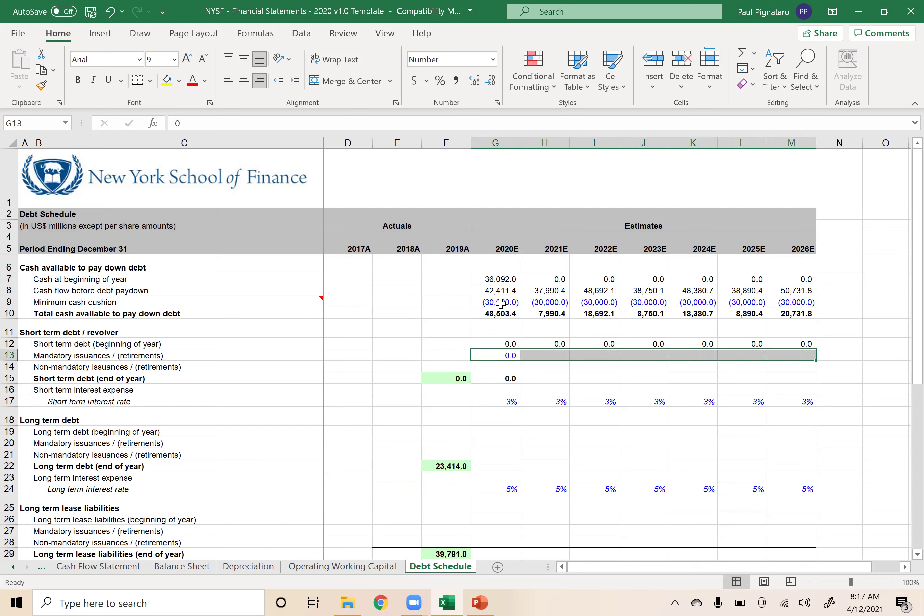
key("ctrl+r")
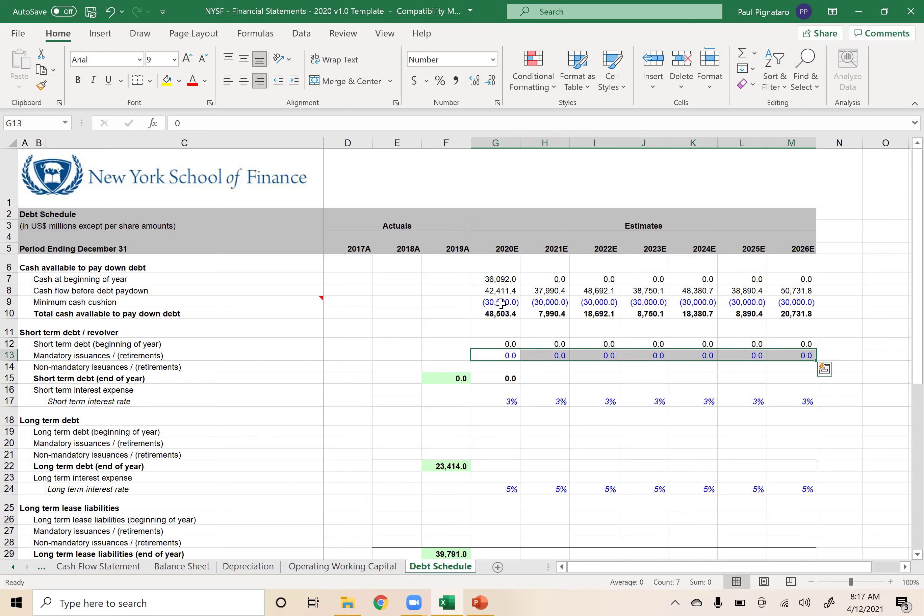
Try a mandatory retirement of -500 in 2020E and fill it across the short term debt section through 2025E.
key("shift+BackSpace")
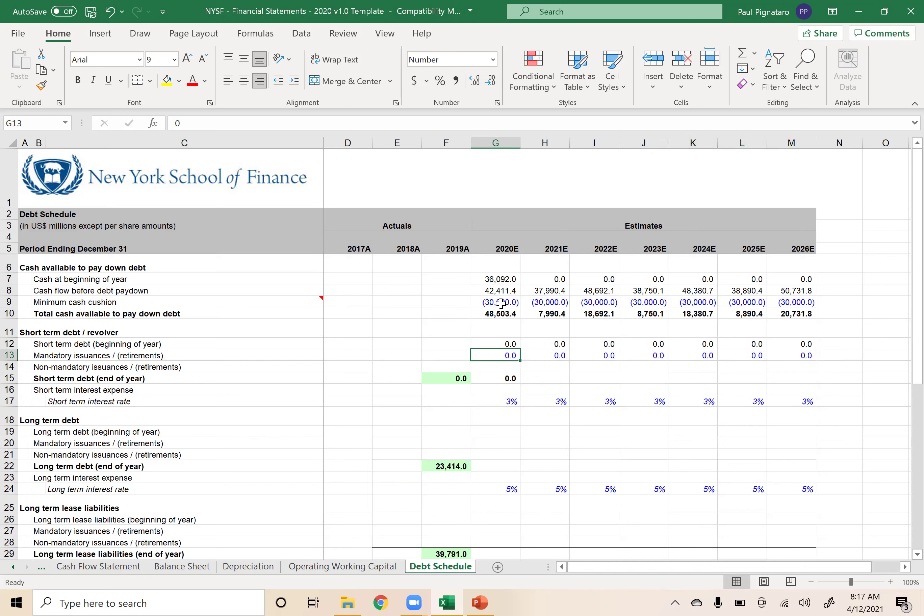
type("-500")
key("ctrl+Return")
key("shift+Right")
key("shift+Right")
key("shift+Right")
key("shift+Right")
key("shift+Right")
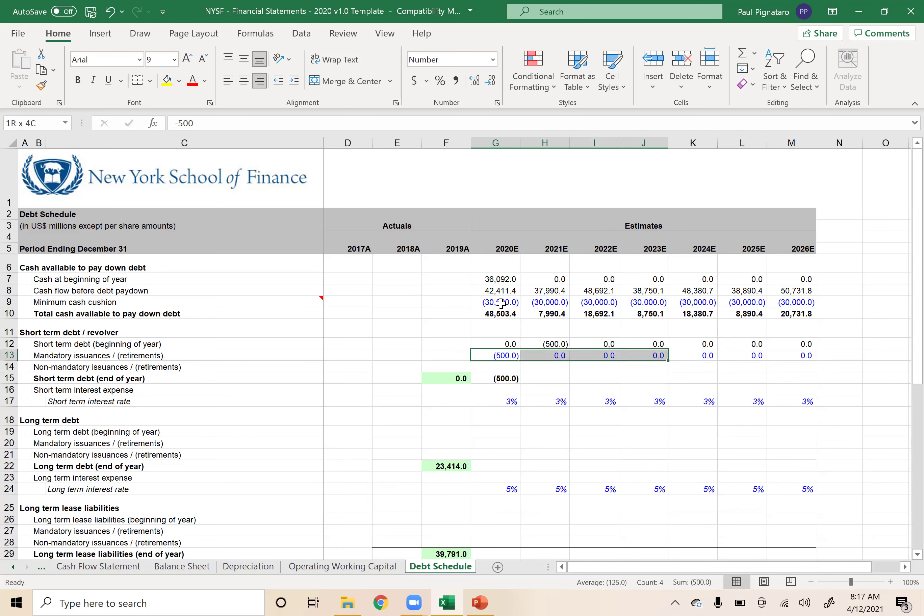
key("ctrl+r")
key("Left")
key("Right")
key("Down")
key("Right")
key("Right")
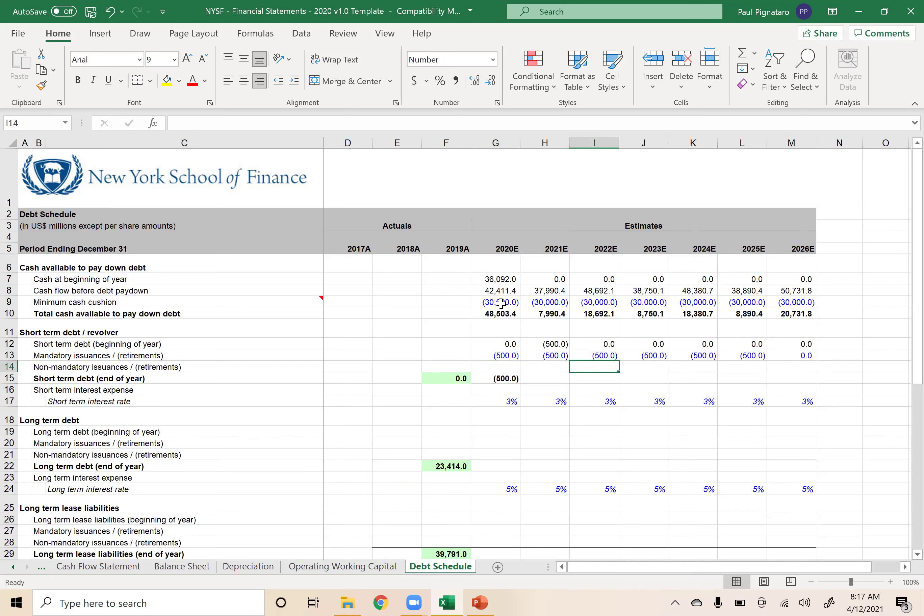
key("Left")
key("Right")
key("Left")
key("Right")
key("Left")
key("Left")
key("Left")
key("Left")
key("Right")
key("Right")
key("Right")
key("Right")
key("Left")
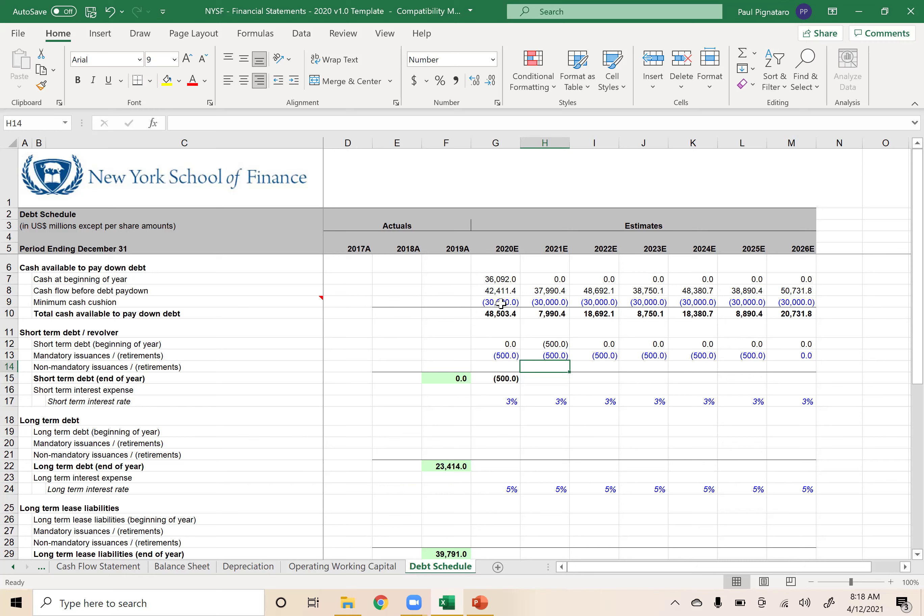
Try a larger short term mandatory retirement of -5000 for 2023E in J13.
key("Up")
key("Right")
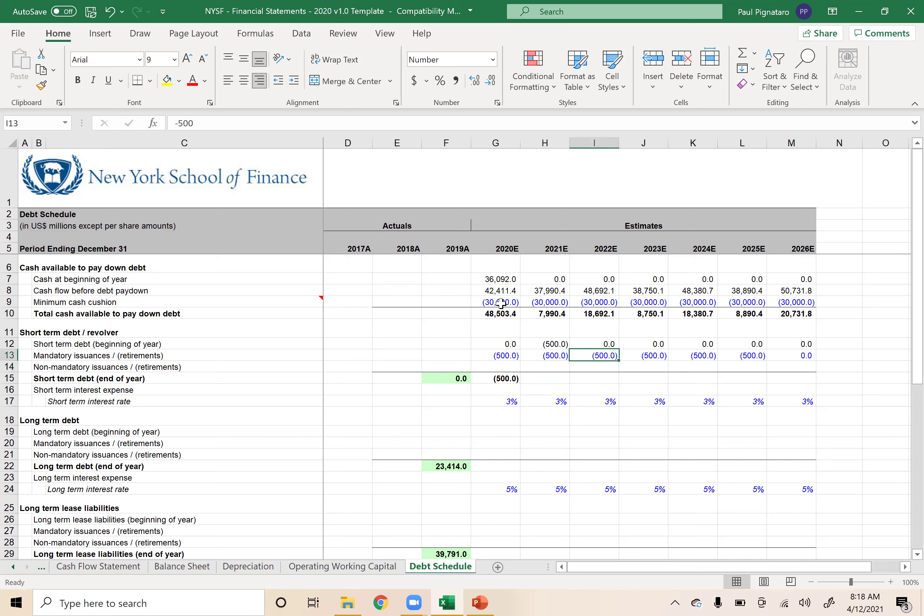
key("Right")
type("-5000")
key("Return")
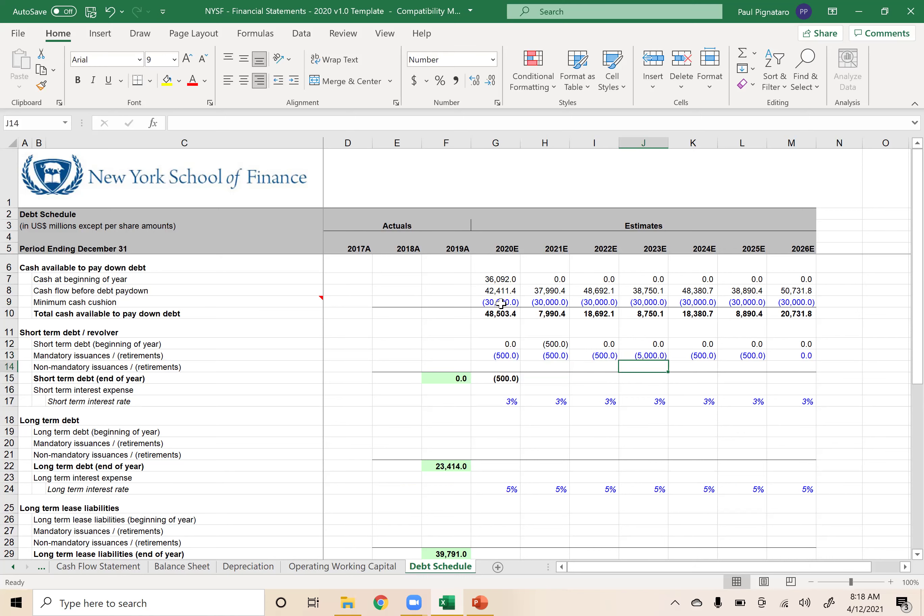
key("Up")
key("Right")
key("Left")
key("Down")
Undo the -5000 and -500 test retirements in the short term mandatory issuances row.
key("ctrl+z")
key("ctrl+z")
key("ctrl+z")
key("ctrl+z")
key("ctrl+z")
key("Up")
key("Up")
key("Down")
key("Left")
key("shift+space")
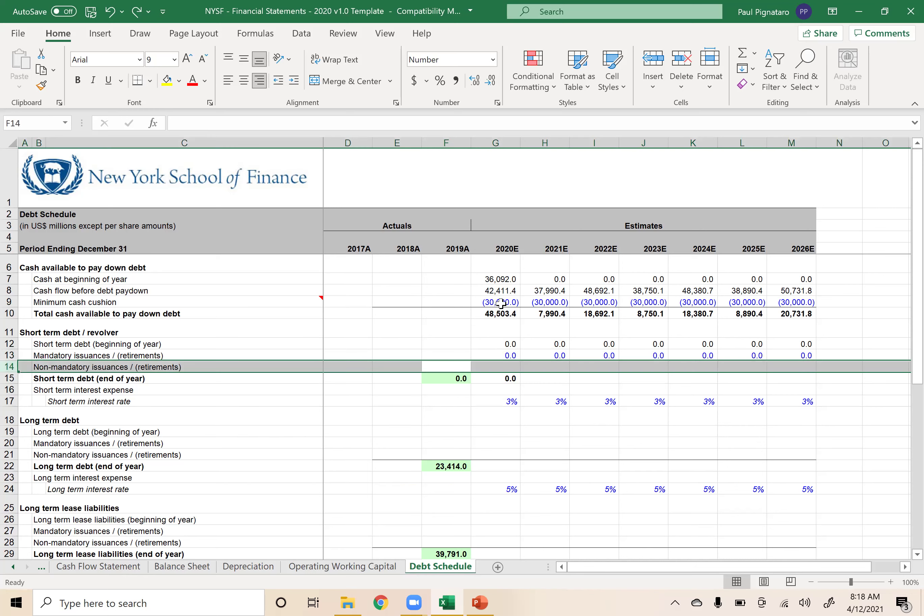
key("Right")
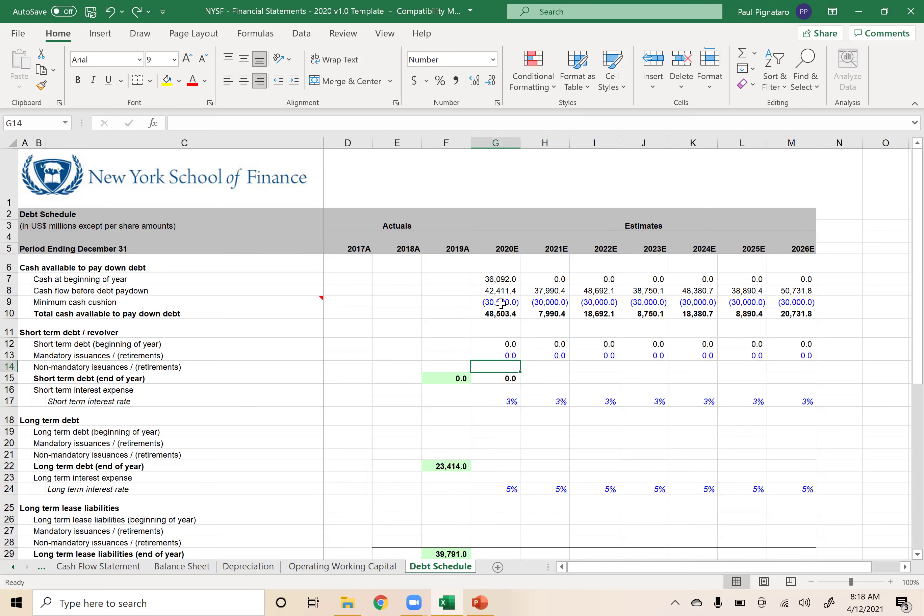
Fill the short term debt (end of year) formula in row 15 from 2020E across through 2026E.
key("Down")
key("shift+Right")
key("shift+Right")
key("shift+Right")
key("shift+Right")
key("shift+Right")
key("shift+Right")
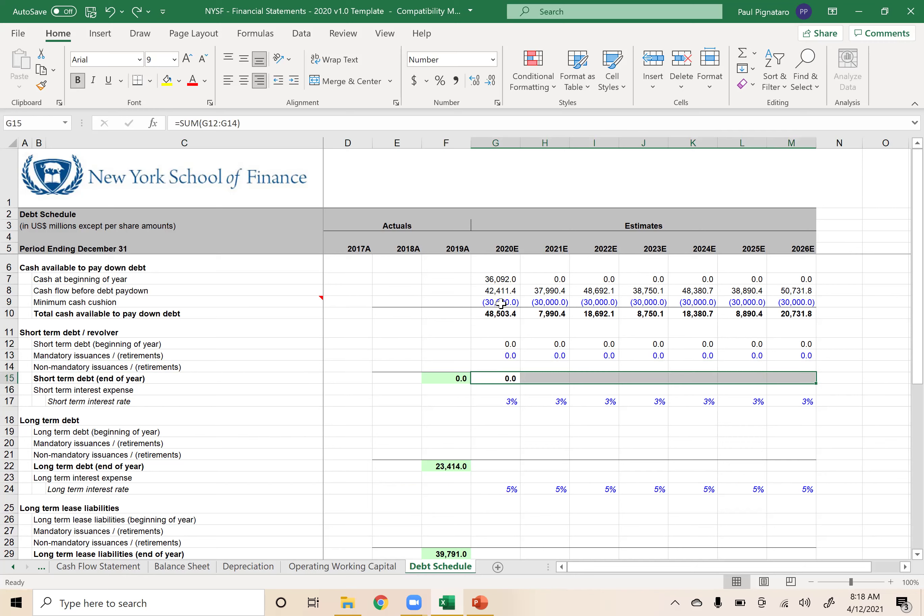
key("ctrl+r")
key("Down")
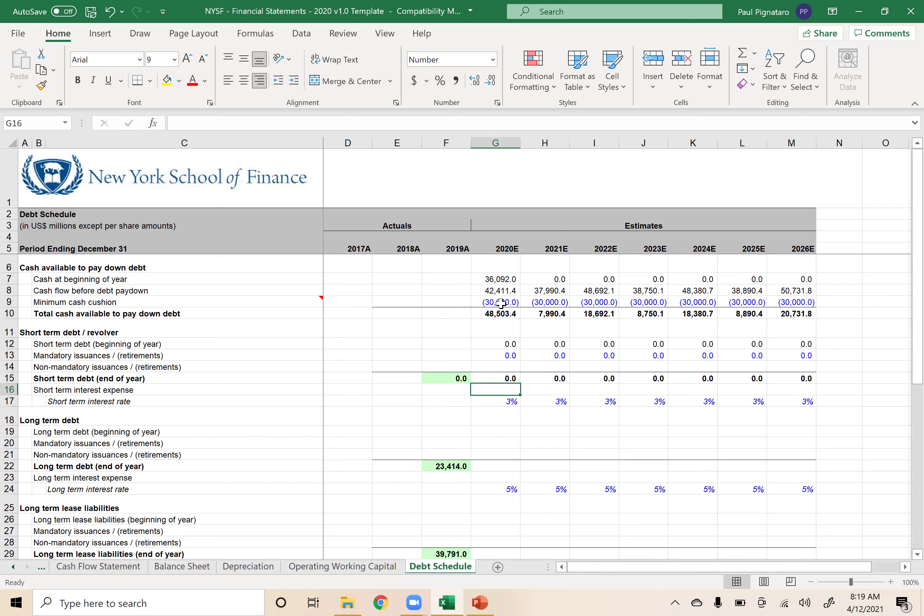
Set the 2020E short term mandatory issuances in G13 to 1000.
key("Up")
key("Up")
key("Up")
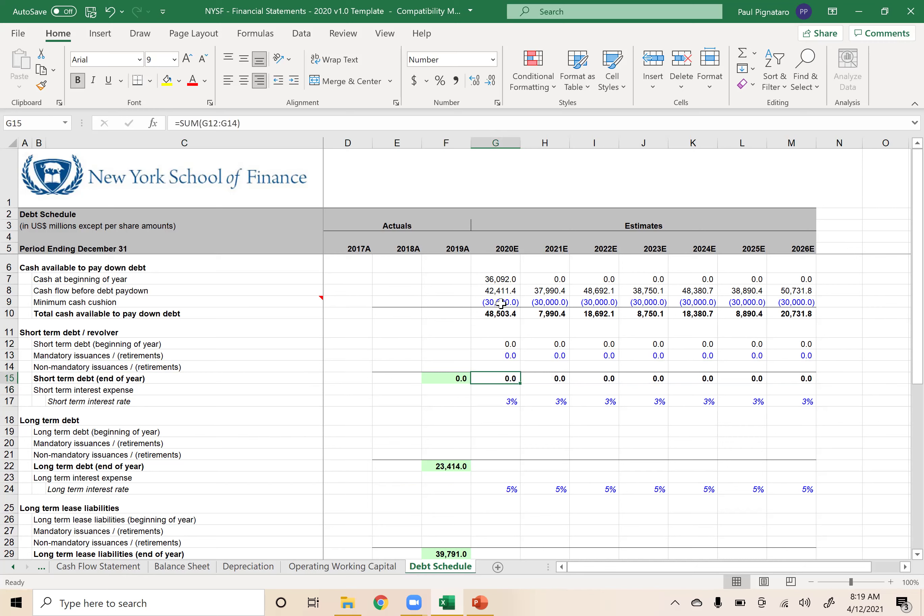
type("1000")
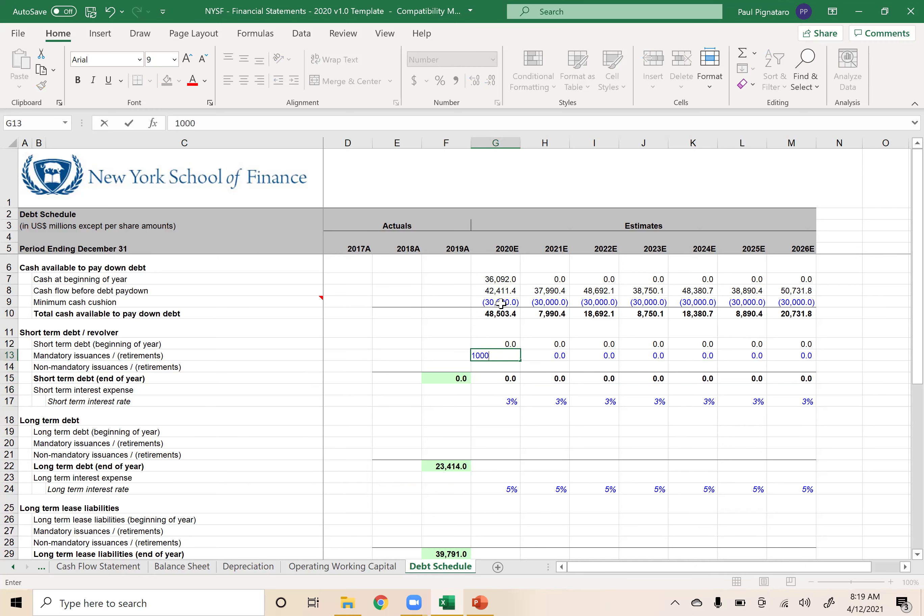
key("Return")
key("Down")
key("Down")
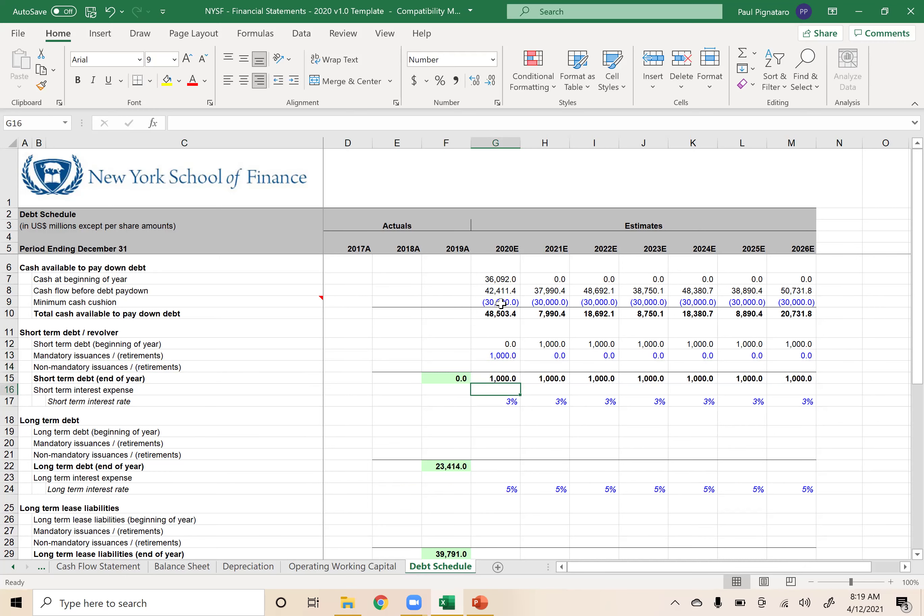
Calculate the 2020E short term interest expense in G16 from the ending debt and interest rate with =G15*G17.
type("=")
key("Up")
type("*")
key("Down")
key("ctrl+Return")
Calculate the 2020E short term interest expense in G16 on the average debt balance with =AVERAGE(F15,G15)*G17.
type("=aver")
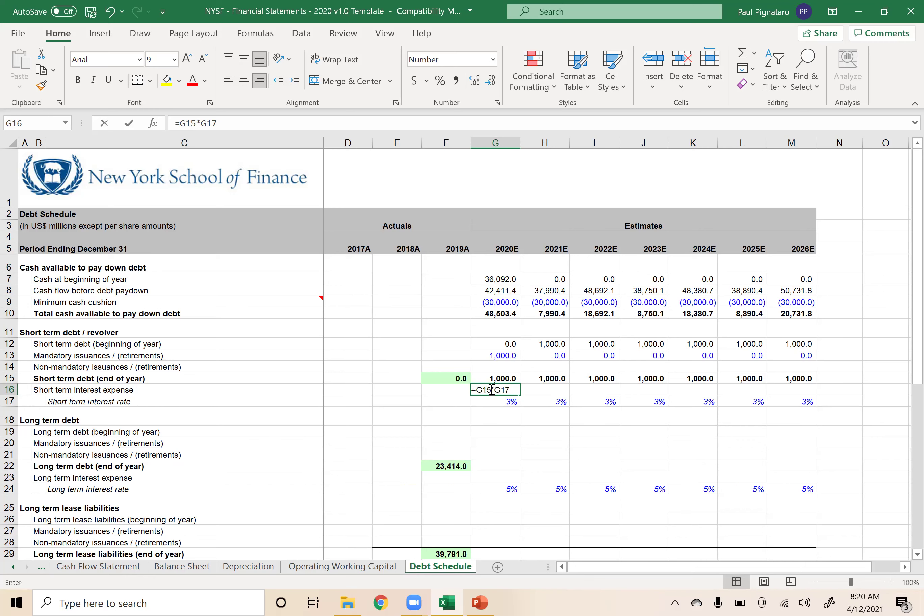
type("age")
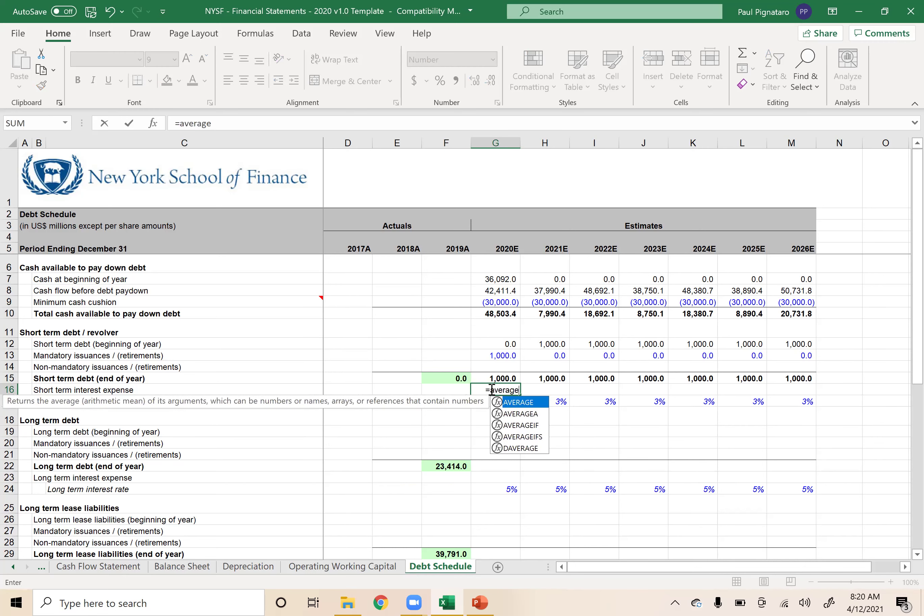
type("(")
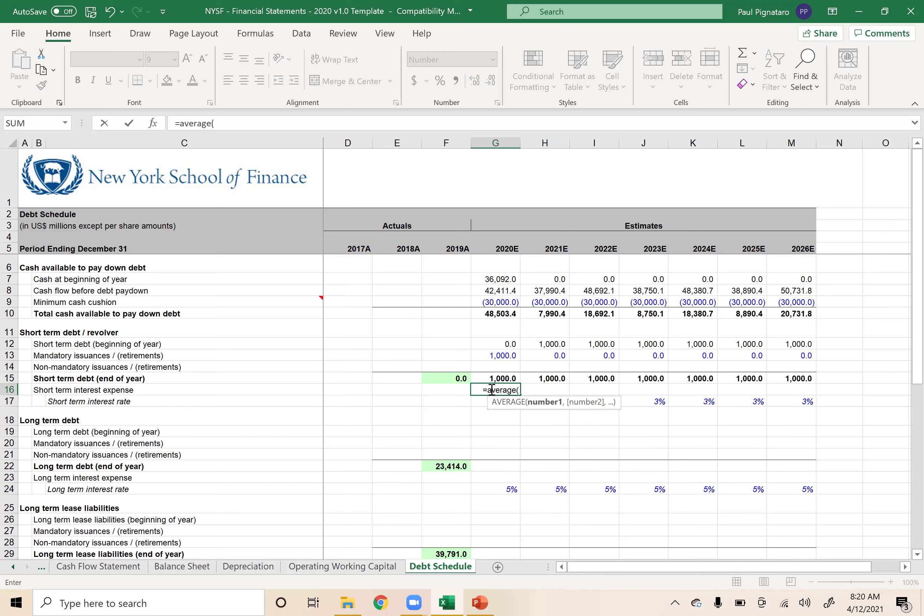
key("Up")
key("Up")
key("Up")
key("Up")
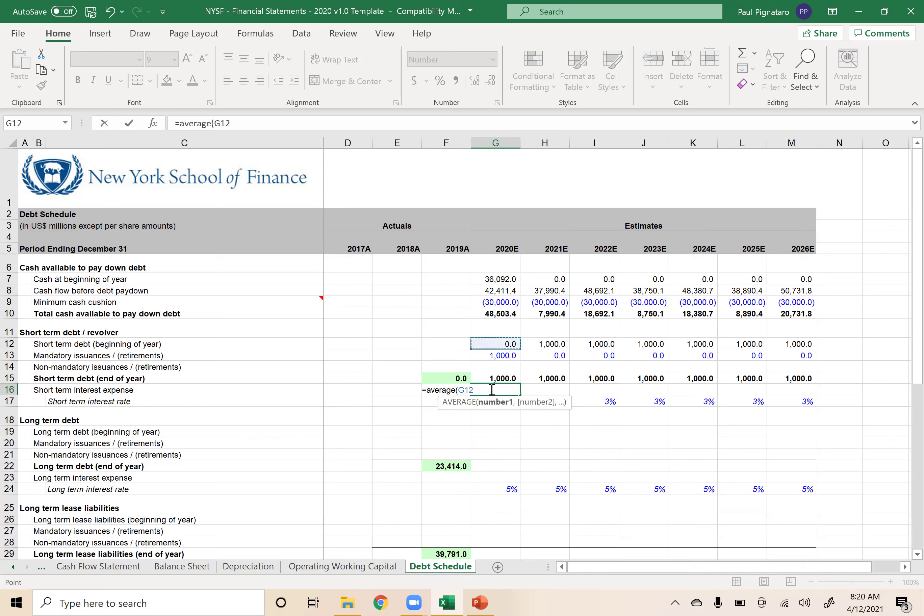
key("Down")
key("Down")
key("Down")
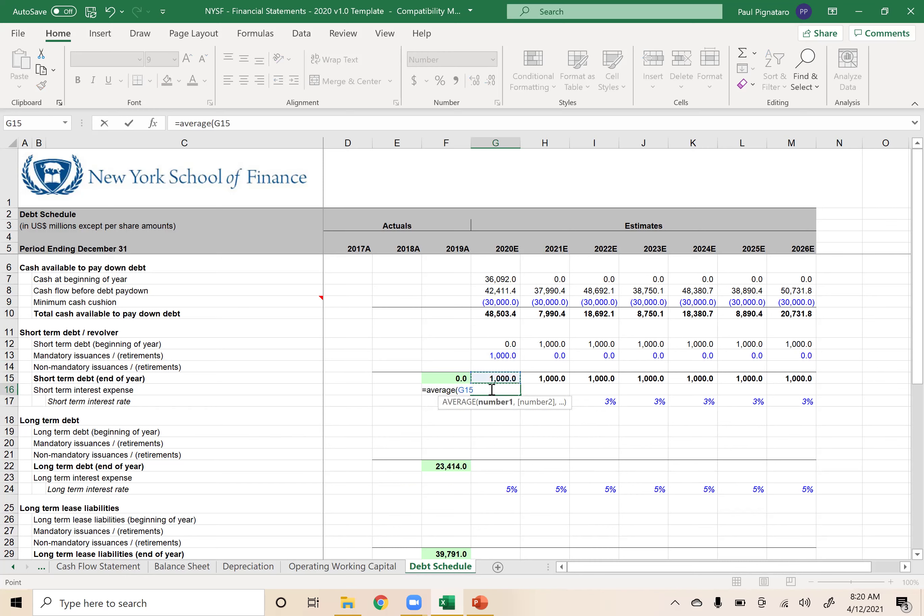
key("Left")
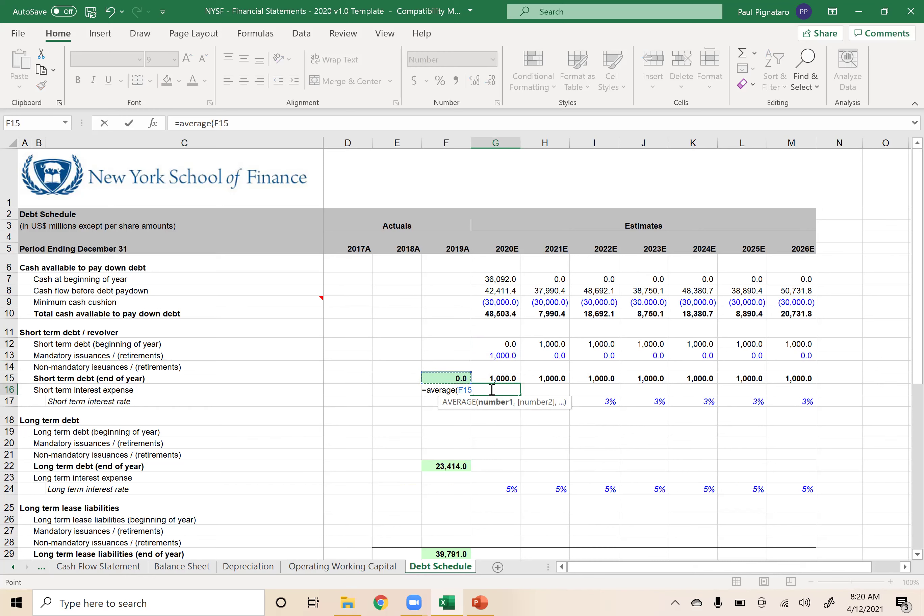
key("Up")
key("Up")
key("Up")
key("Right")
key("Down")
key("Down")
key("Down")
key("Left")
type(",")
key("Up")
type(")")
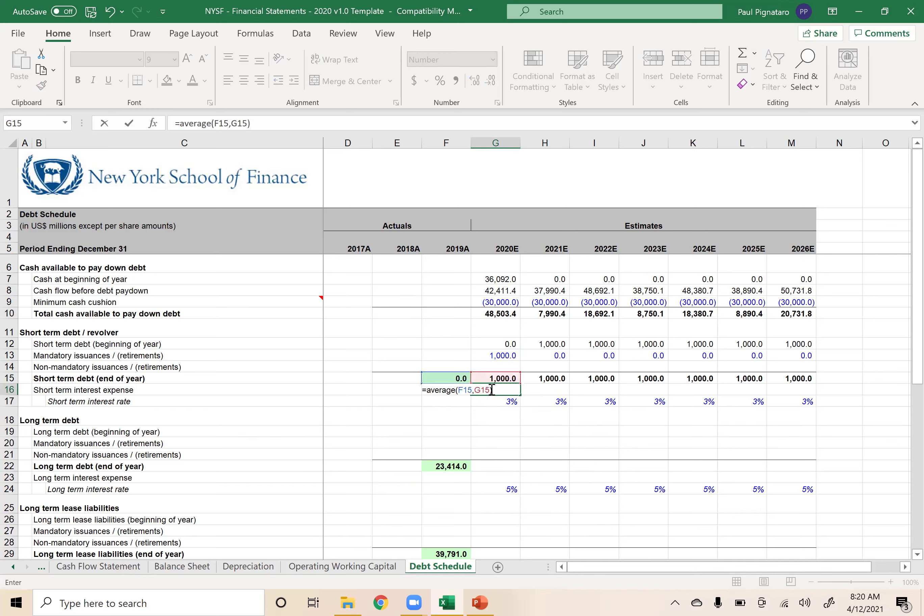
type("*")
key("Down")
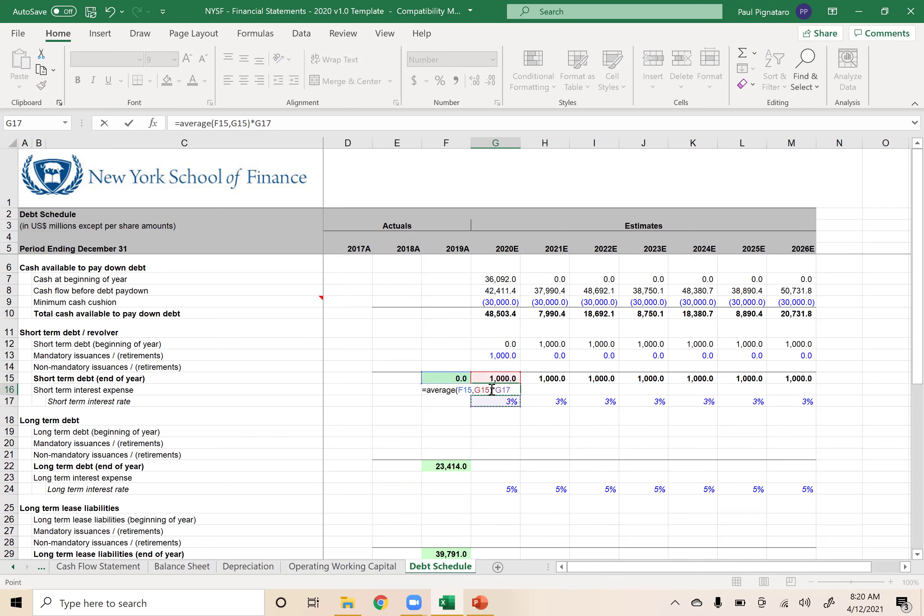
key("Return")
Fill the short term interest expense formula in row 16 from 2020E across through 2026E.
left_click(491, 390)
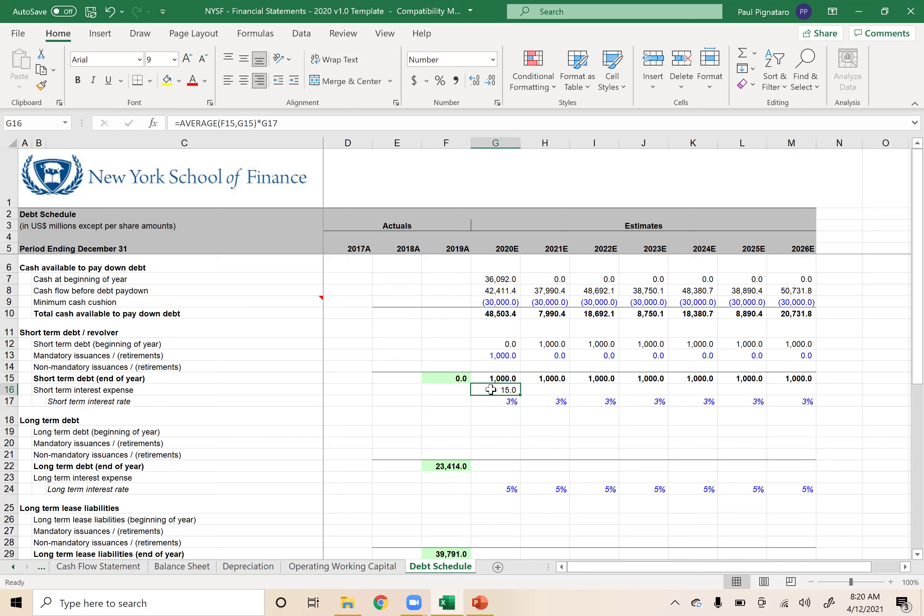
key("shift+Right")
key("shift+Right")
key("shift+Right")
key("shift+Right")
key("shift+Right")
key("shift+Right")
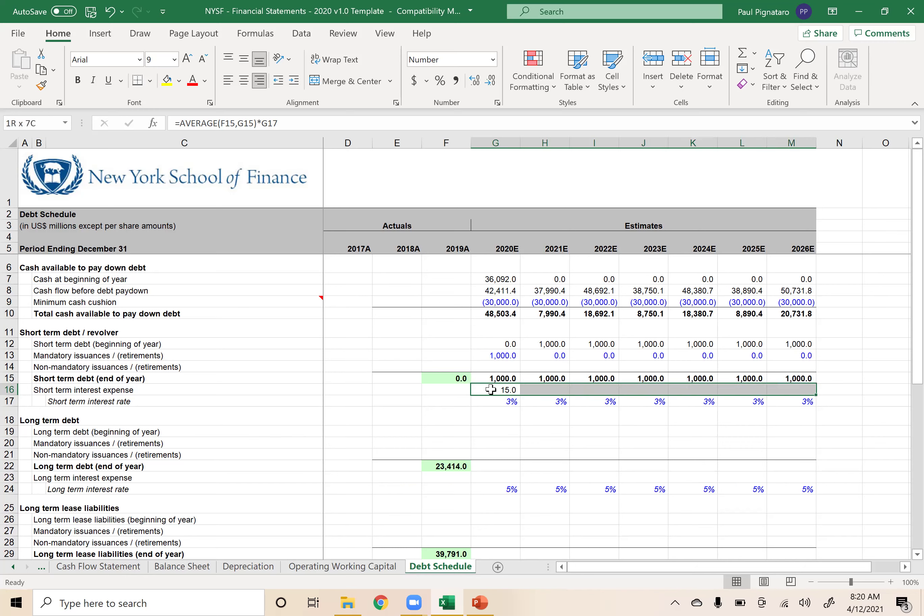
key("ctrl+r")
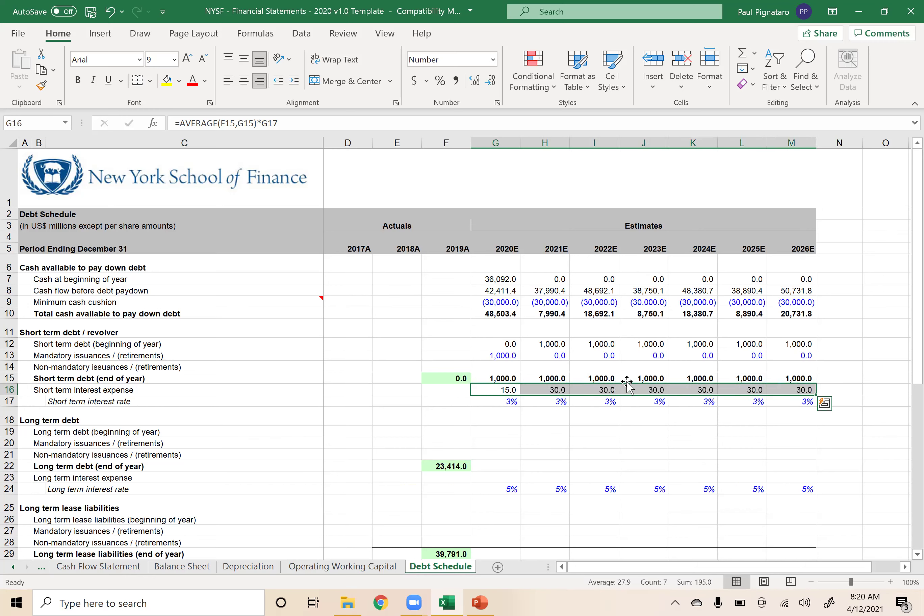
Set the 2020E short term mandatory issuances in G13 to 0.
left_click(495, 355)
type("0")
key("Return")
key("Down")
key("Down")
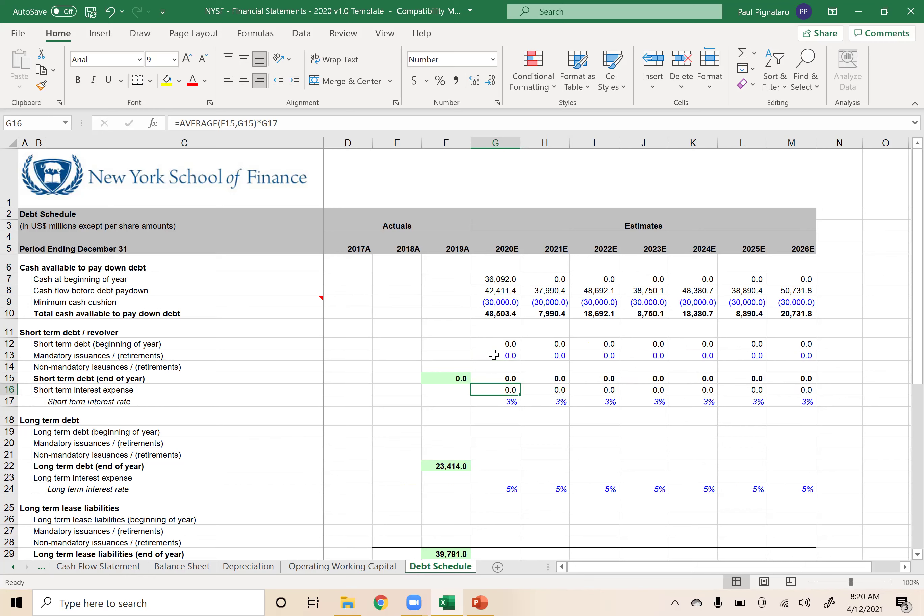
Copy the short term debt block G12:M16 and paste it into the long term debt section starting at G19.
left_click(486, 342)
key("Down")
key("Down")
key("Down")
key("Down")
key("shift+Up")
key("shift+Up")
key("shift+Up")
key("shift+Up")
key("shift+Right")
key("shift+Right")
key("shift+Right")
key("shift+Right")
key("shift+Right")
key("shift+Right")
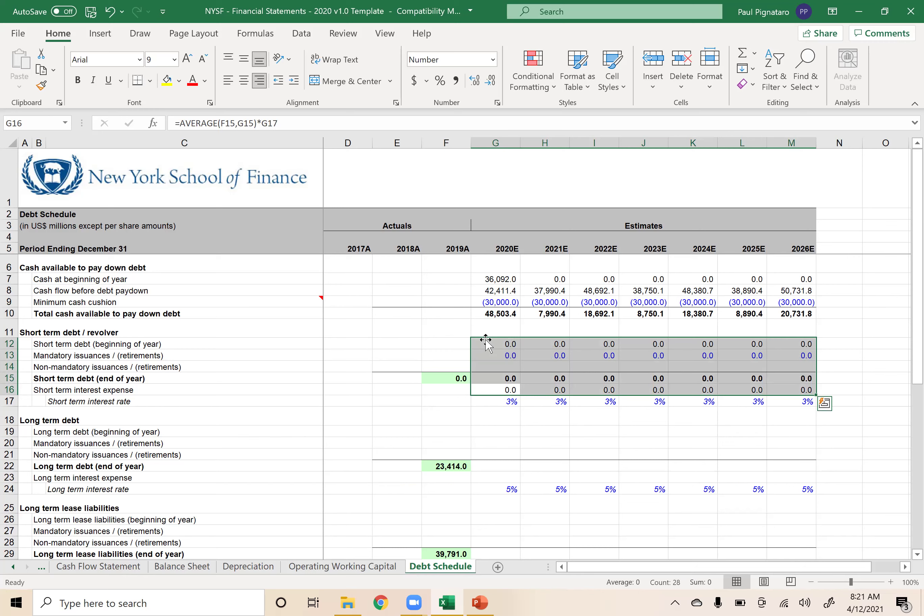
key("ctrl+c")
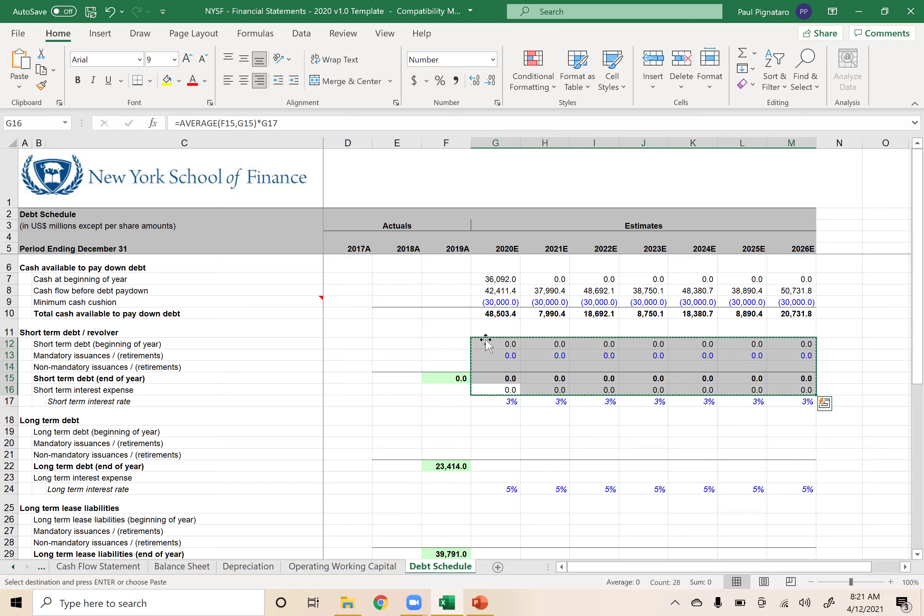
left_click(490, 430)
key("ctrl+v")
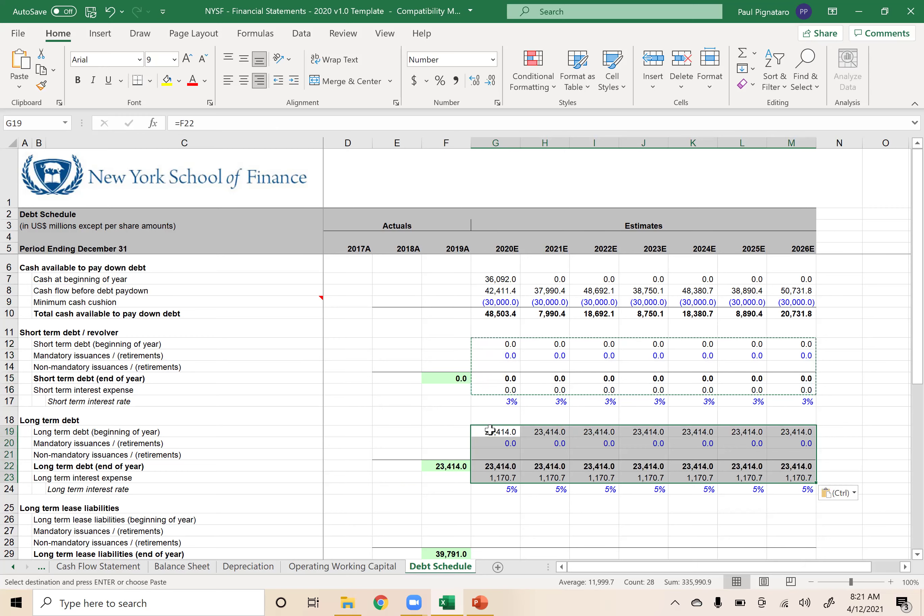
Paste the copied debt block into the long term lease liabilities section at G26 and the long term financing obligations section at G33.
scroll(490, 421, "down", 3)
left_click(487, 402)
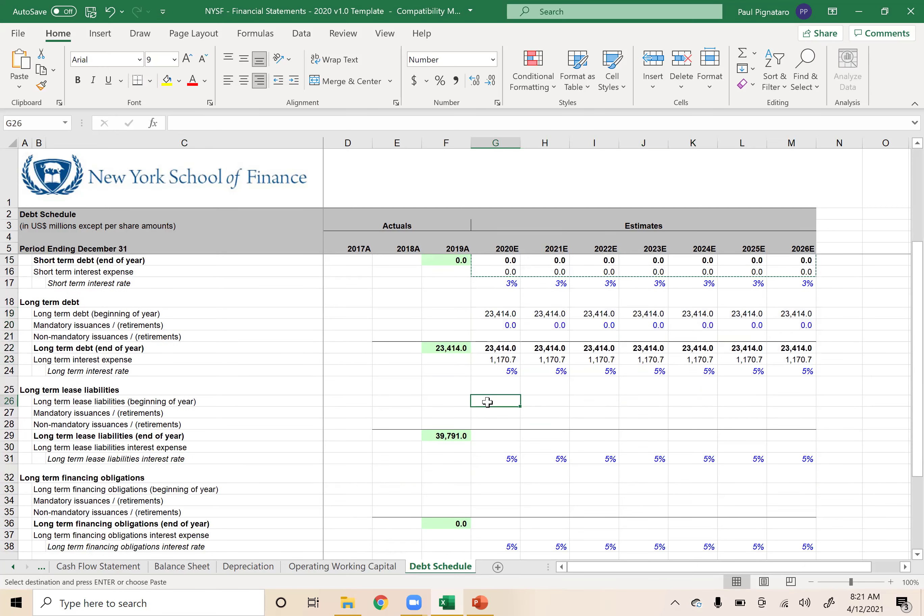
key("ctrl+v")
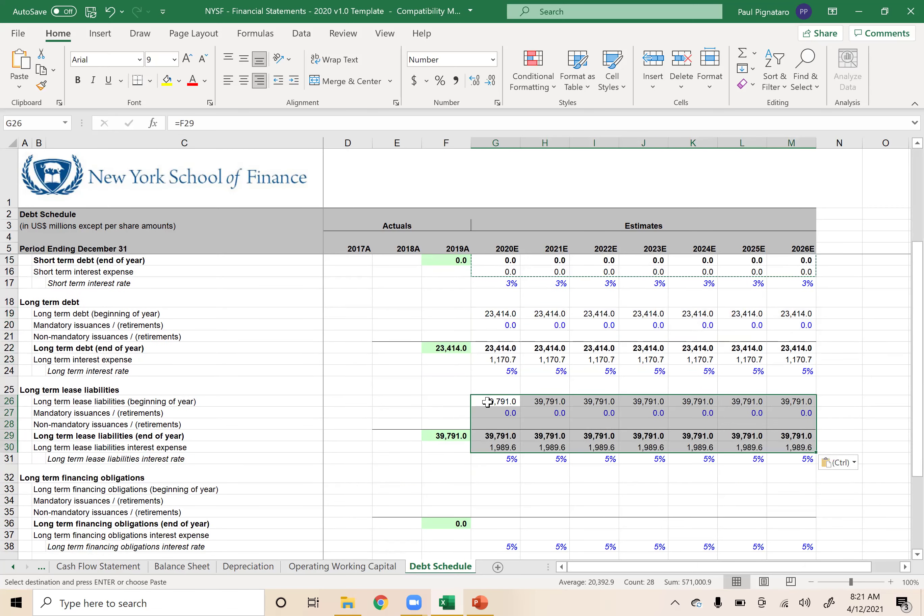
left_click(493, 489)
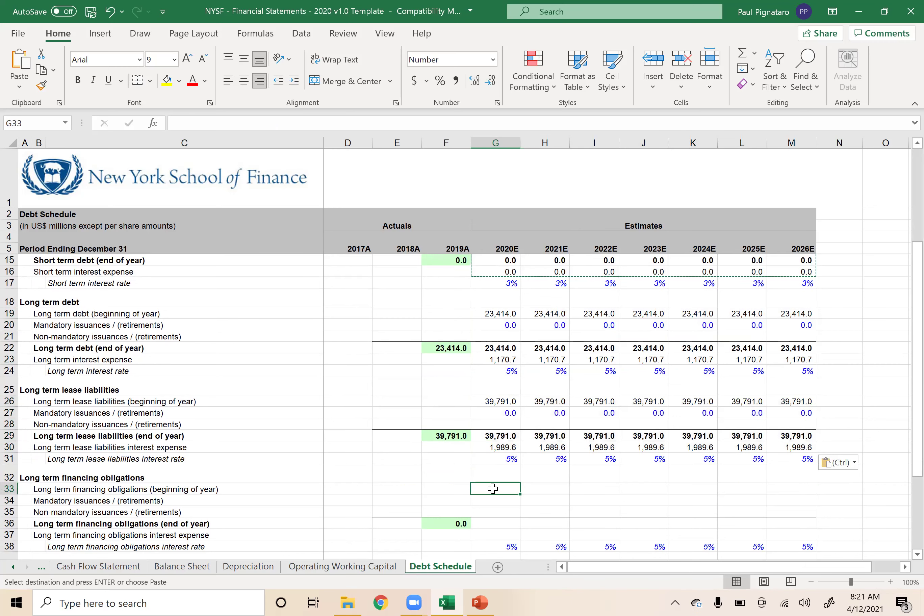
key("ctrl+v")
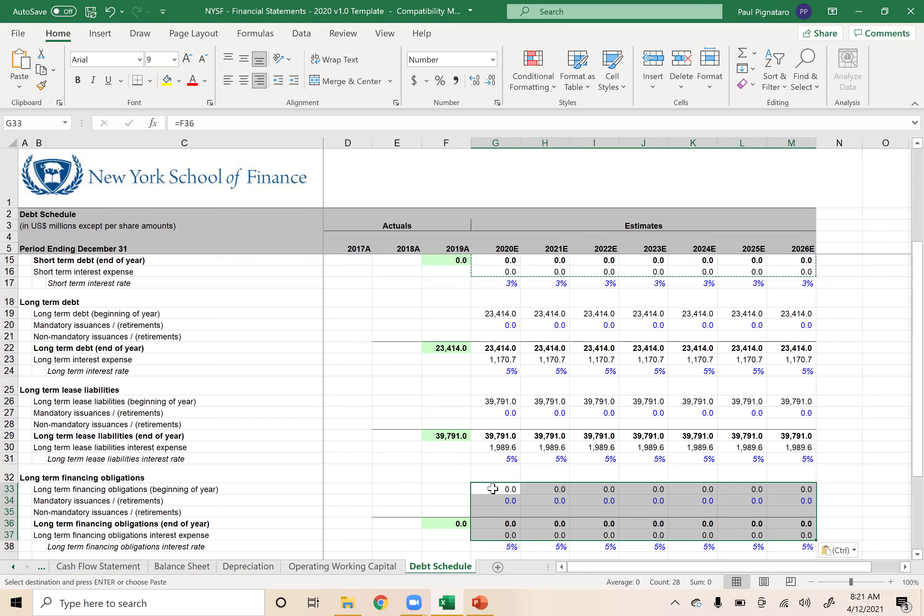
scroll(418, 479, "down", 1)
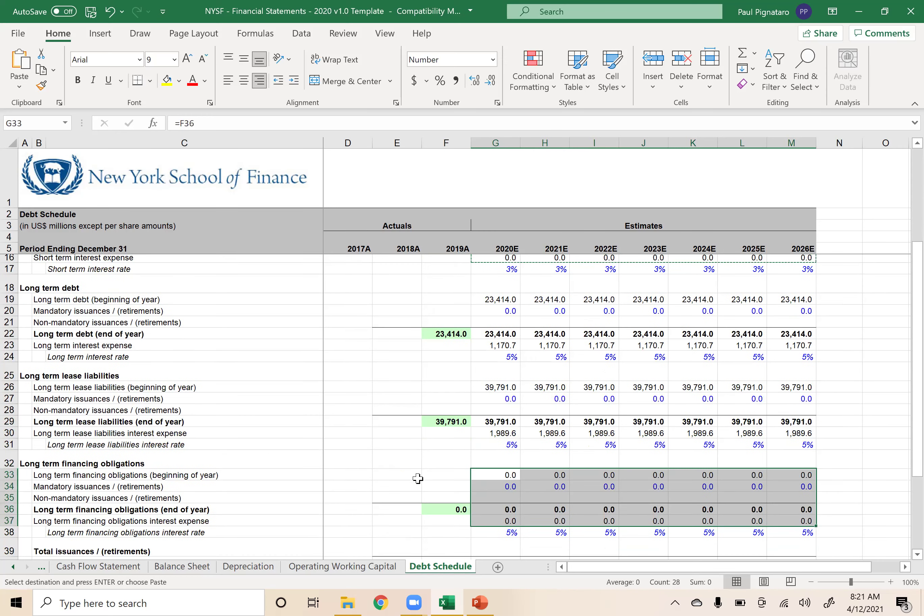
scroll(418, 479, "up", 2)
scroll(418, 479, "down", 1)
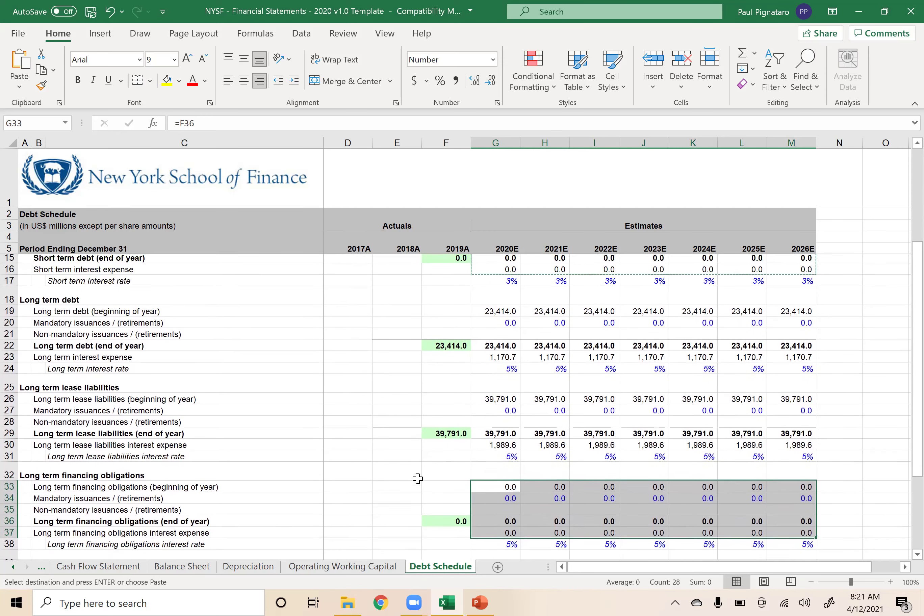
left_click(523, 434)
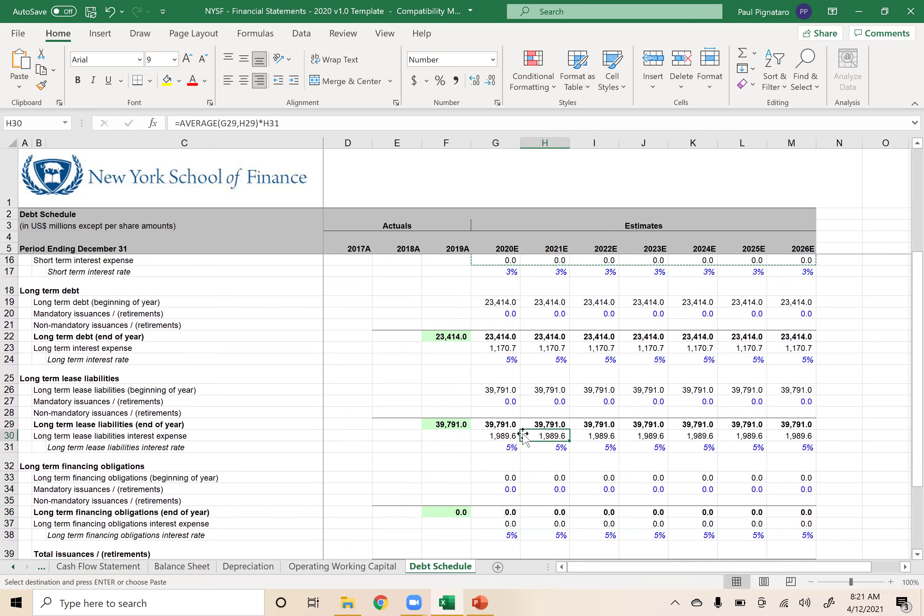
Total the 2020E issuances / (retirements) in G39 with =G13+G14+G20+G21+G27+G34+G35.
scroll(487, 483, "down", 2)
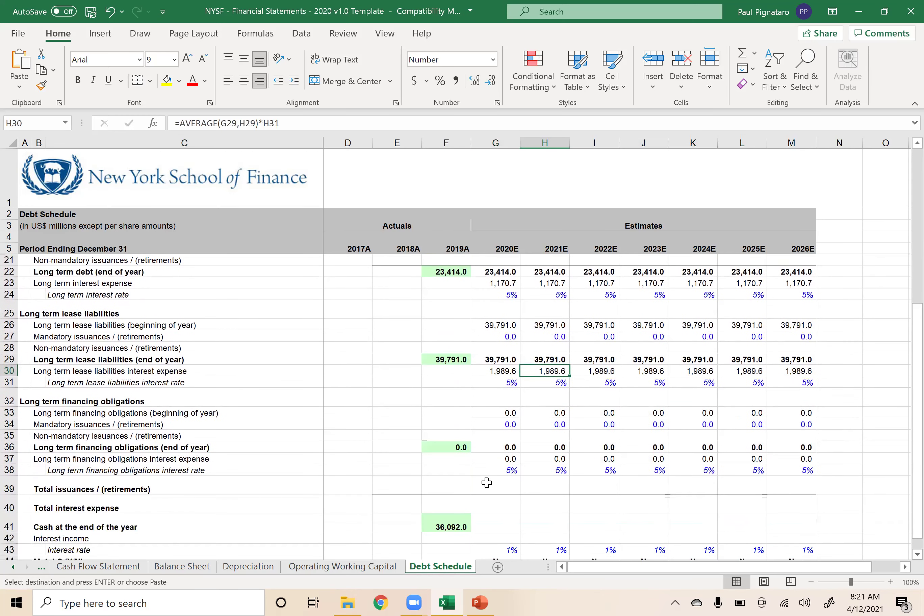
left_click(487, 483)
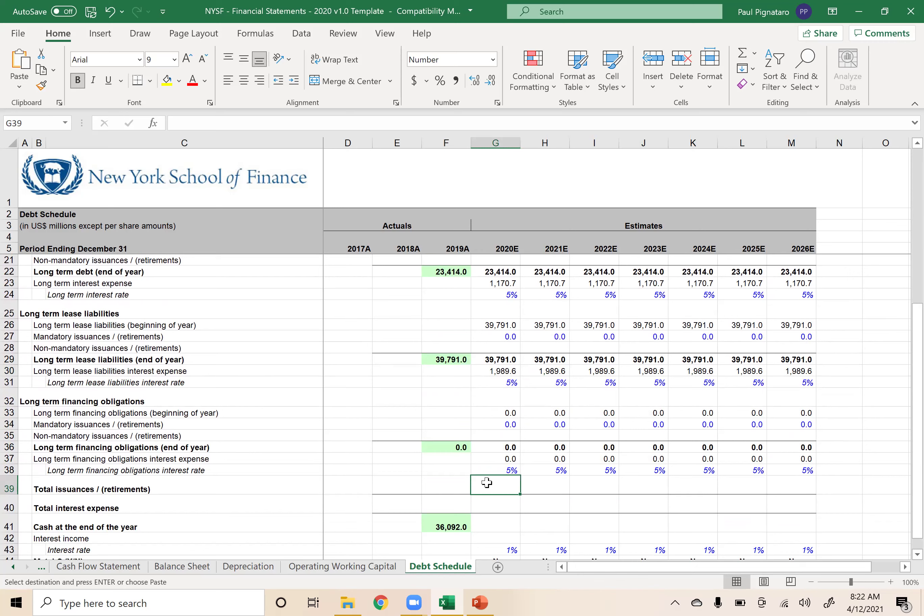
type("=")
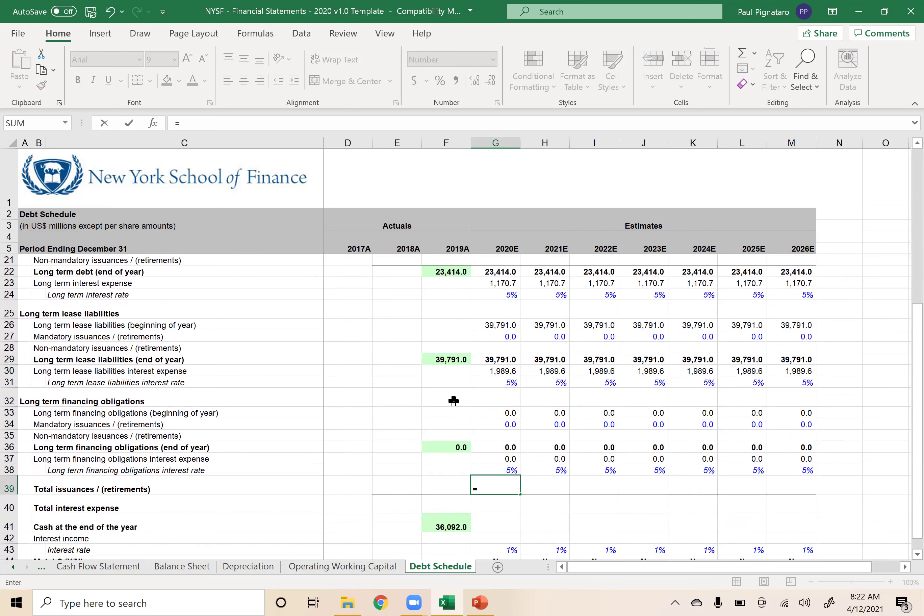
scroll(430, 360, "up", 3)
scroll(430, 360, "up", 3)
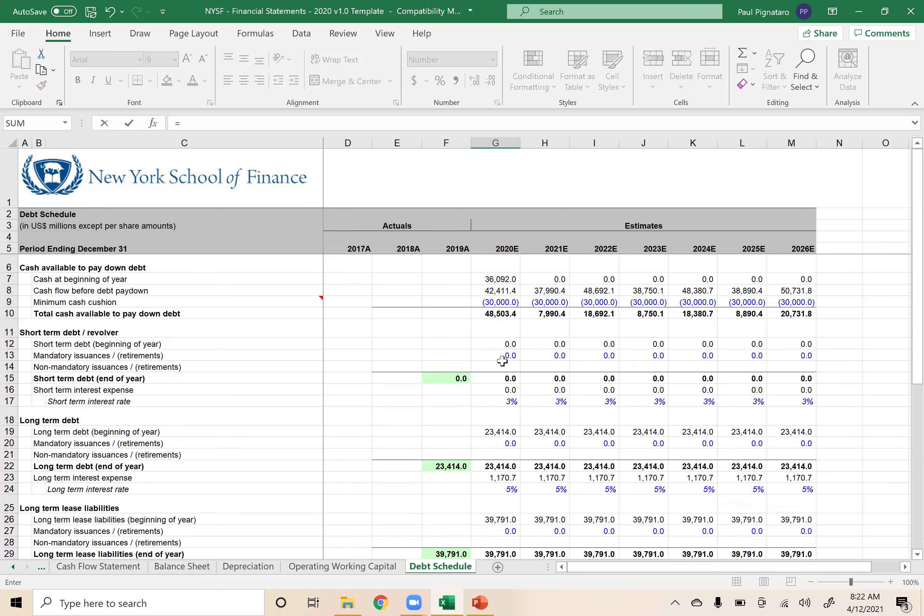
left_click(492, 354)
type("+")
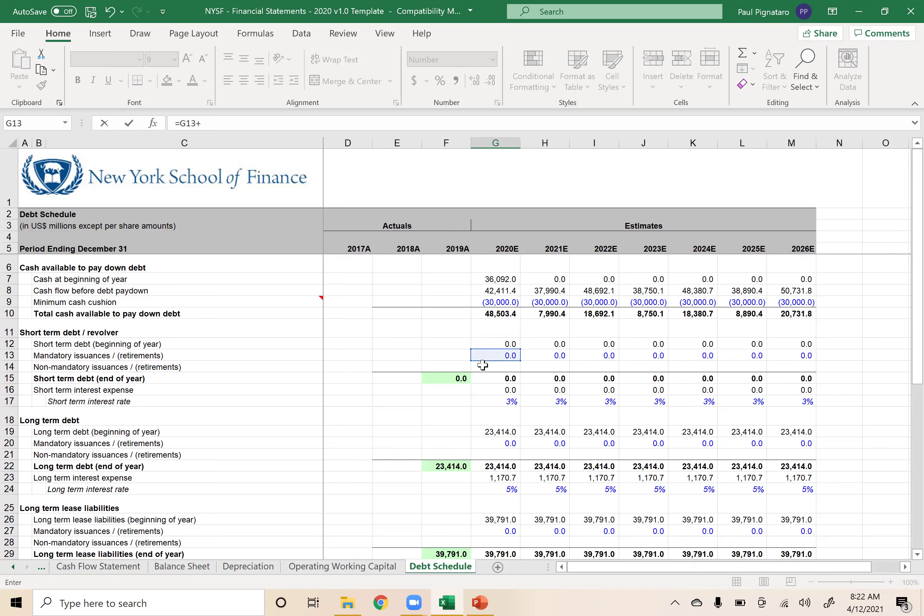
left_click(483, 365)
type("+")
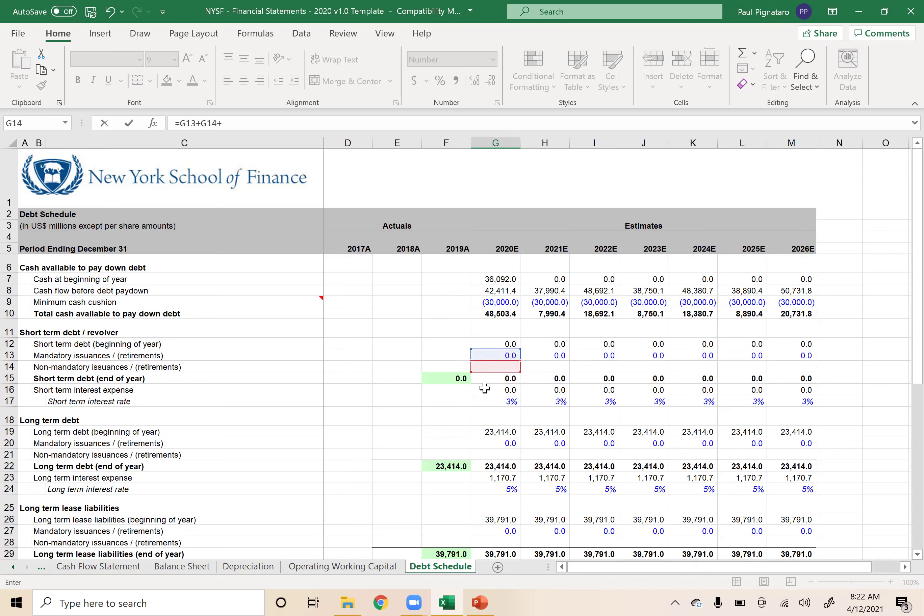
left_click(493, 442)
type("+")
left_click(489, 454)
type("+")
left_click(490, 531)
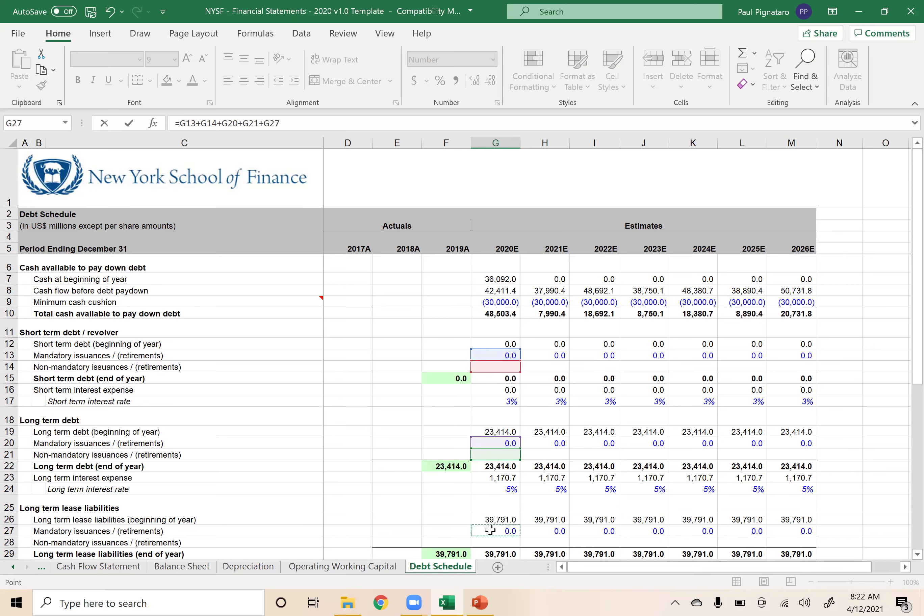
type("+")
left_click(486, 542)
scroll(486, 542, "down", 4)
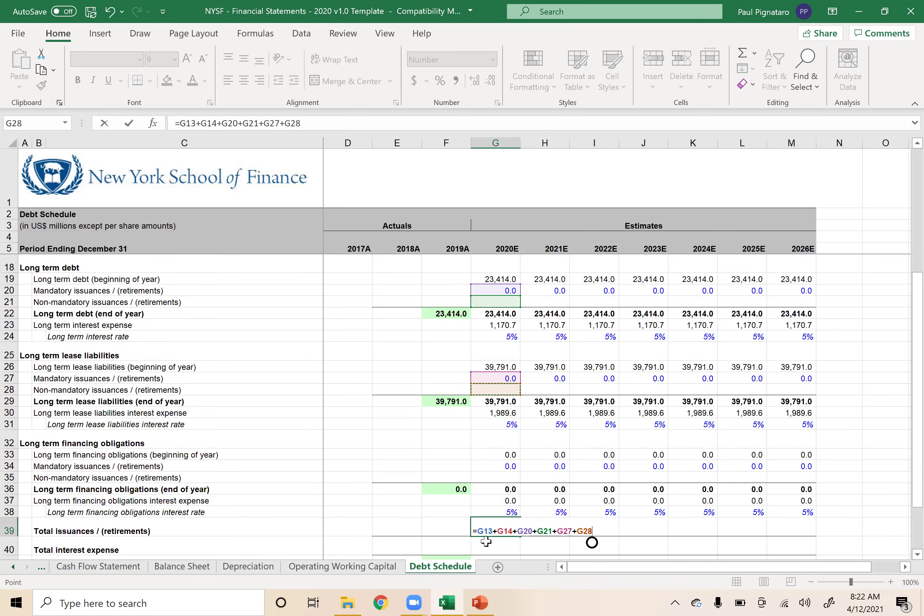
left_click(482, 468)
type("+")
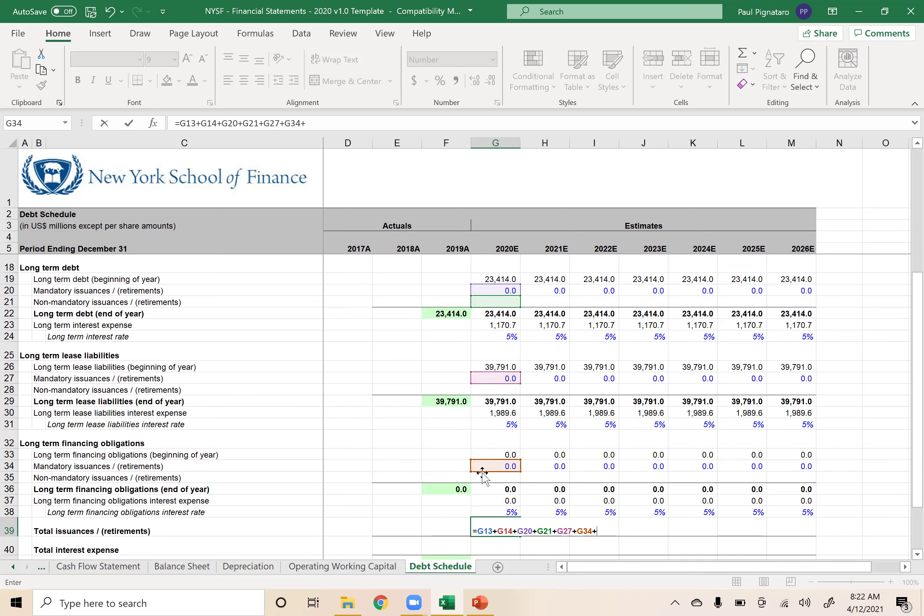
left_click(485, 479)
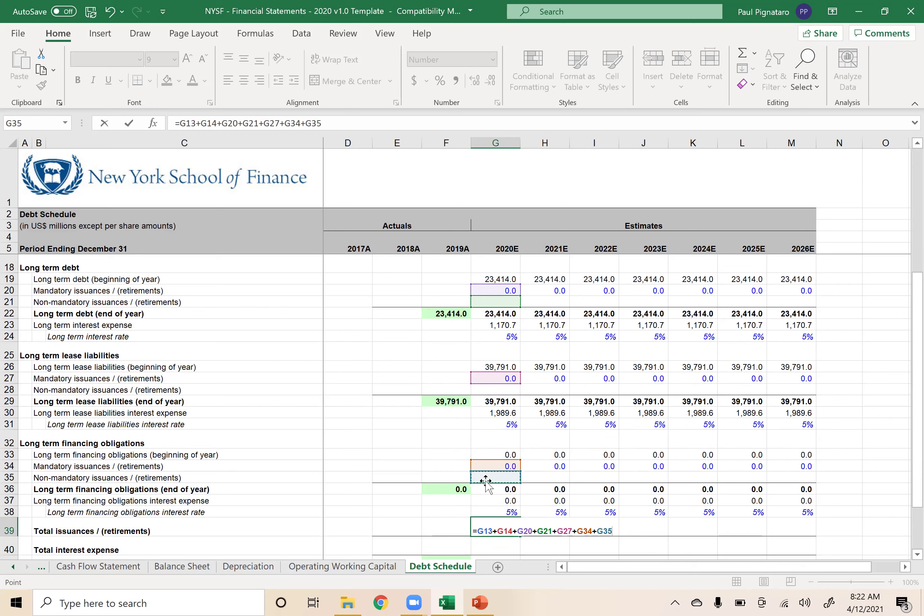
key("Return")
key("Up")
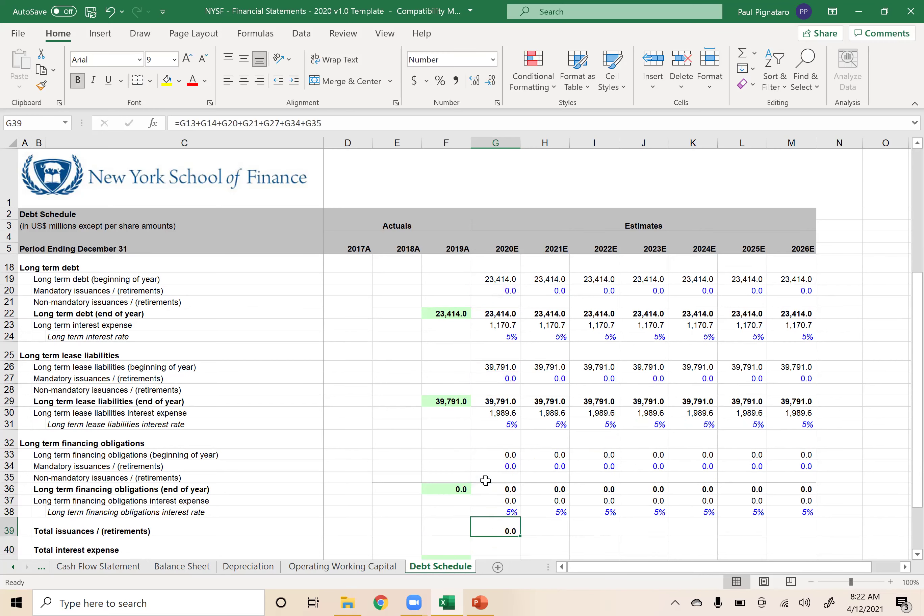
Add the missing non-mandatory lease liability issuances G28 to the G39 total, making it =G13+G14+G20+G21+G28+G27+G34+G35.
double_click(495, 528)
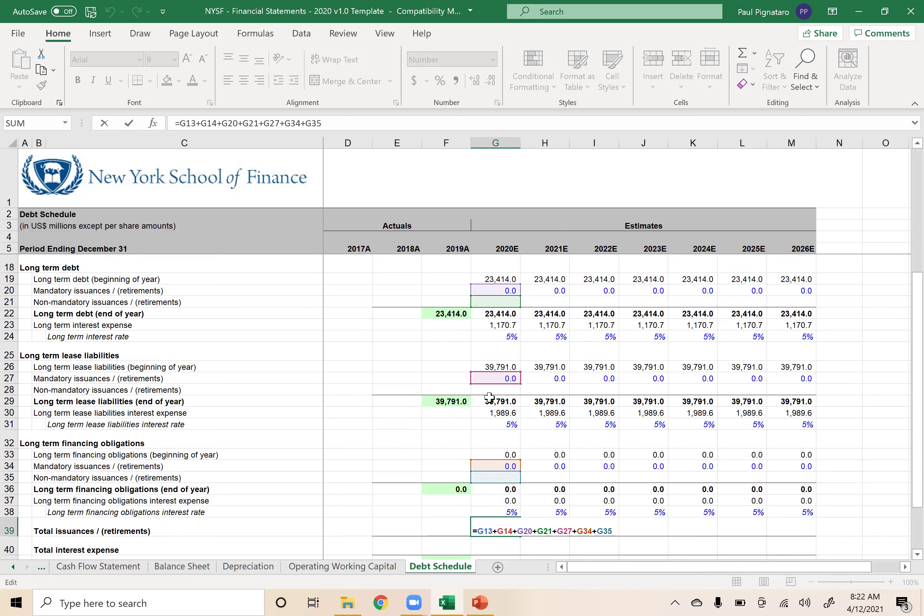
left_click(557, 532)
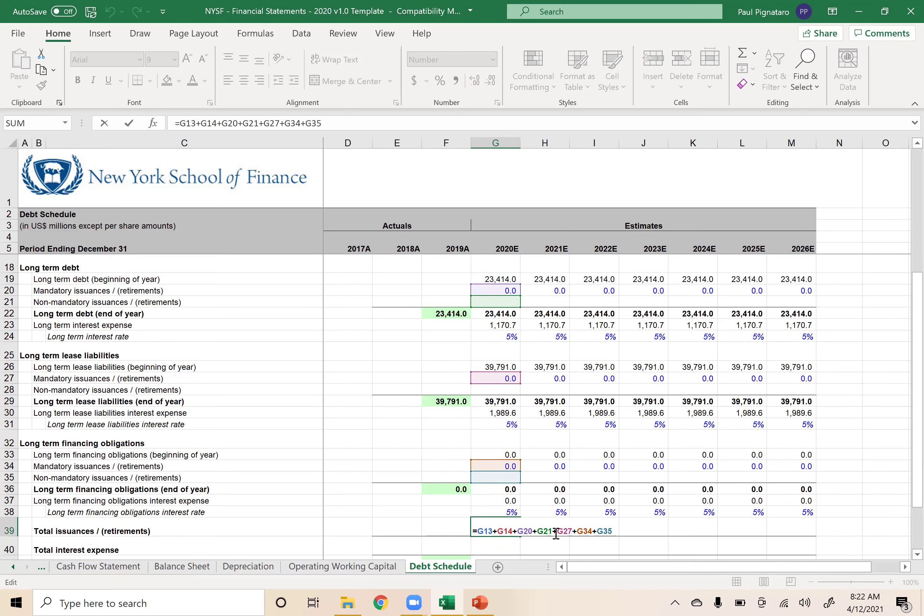
left_click(489, 392)
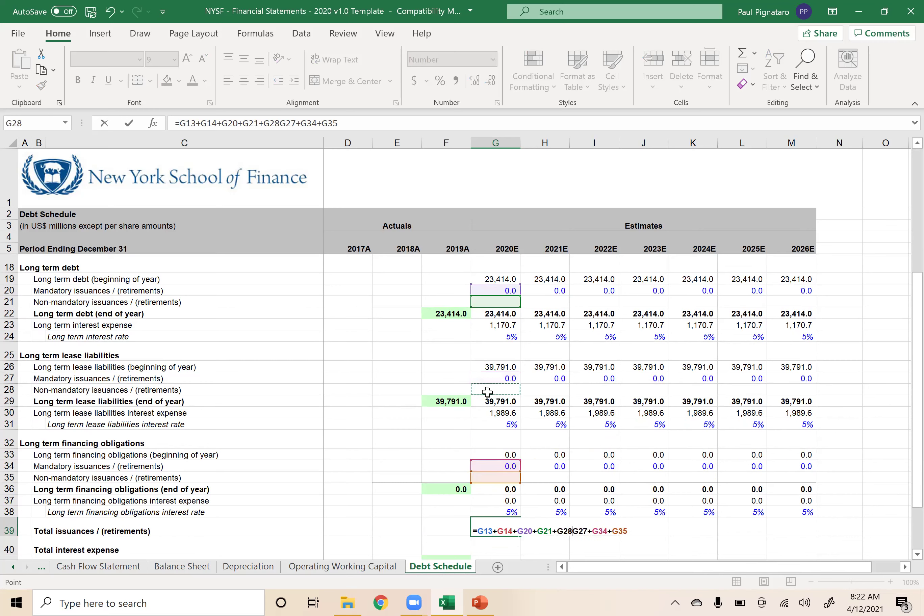
type("+")
key("Return")
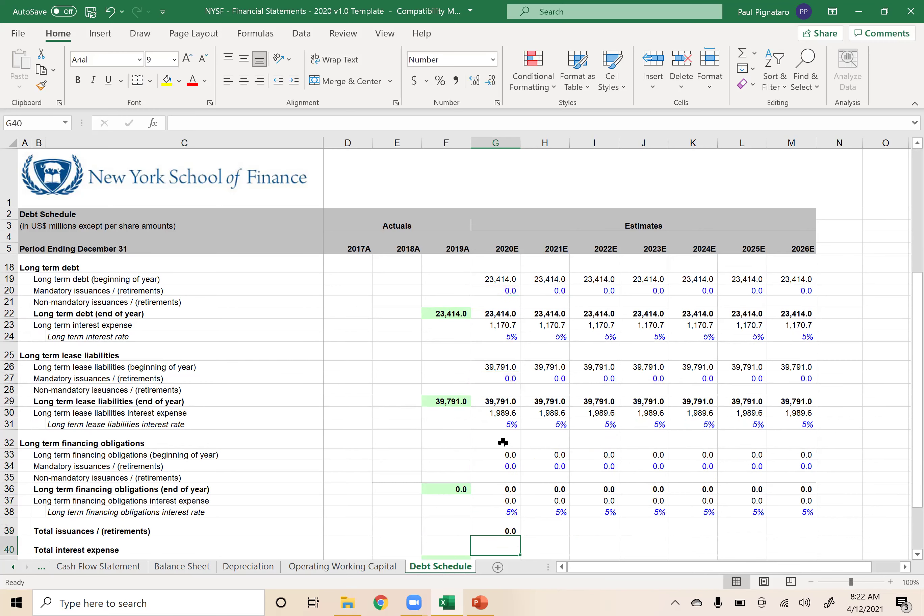
Fill the total issuances / (retirements) formula from G39 across to M39 and review the cells it references.
key("Up")
key("shift+Right")
key("shift+Right")
key("shift+Right")
key("shift+Right")
key("shift+Right")
key("shift+Right")
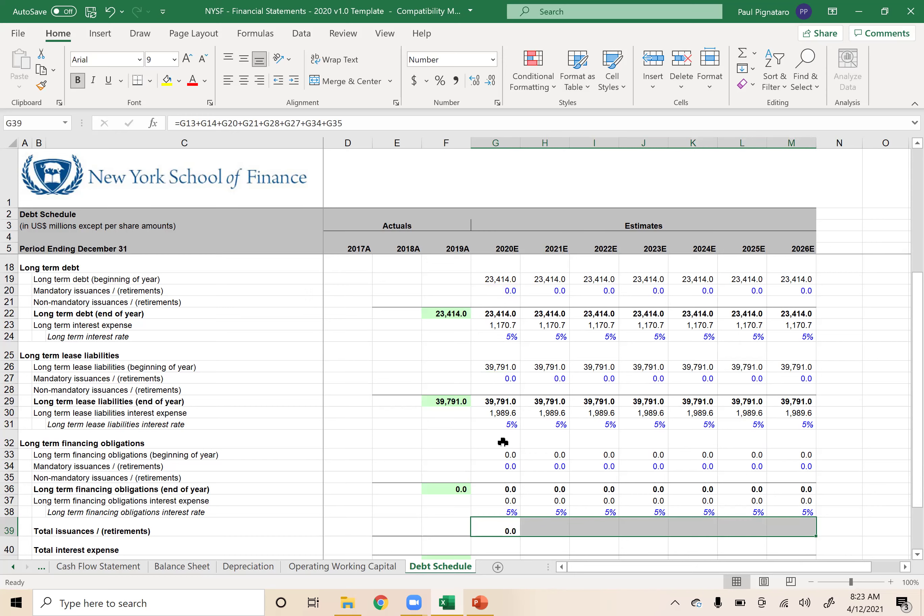
left_click(497, 530)
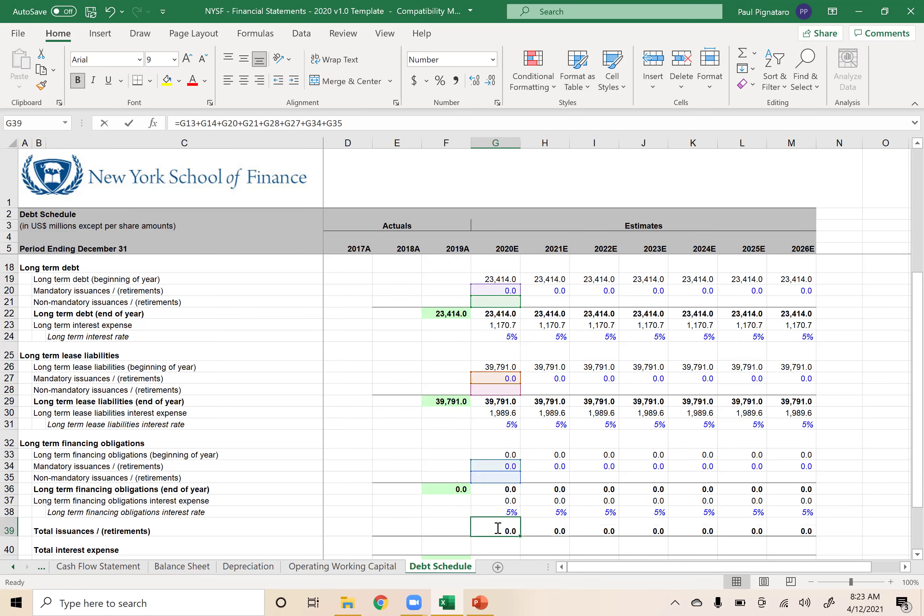
key("F2")
scroll(415, 449, "up", 3)
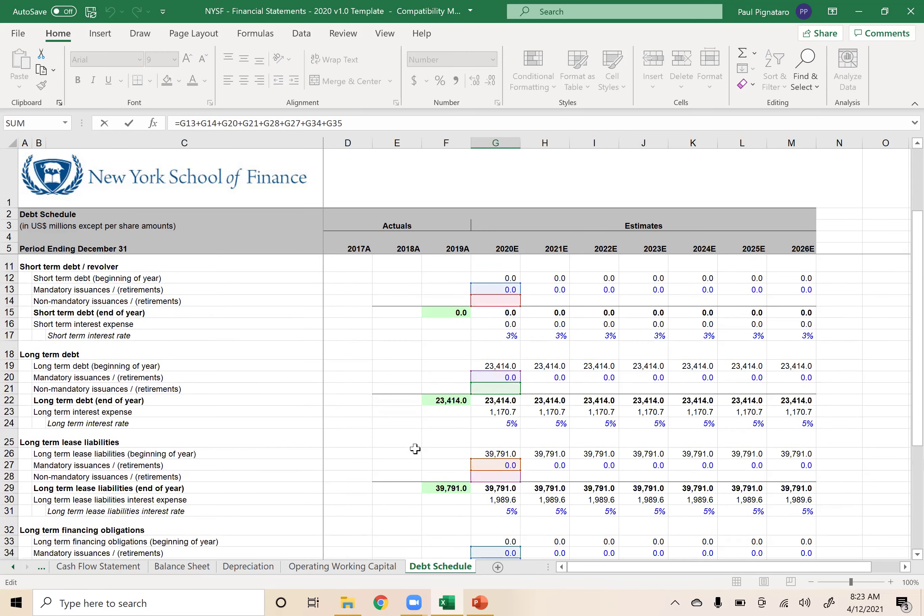
scroll(415, 449, "down", 2)
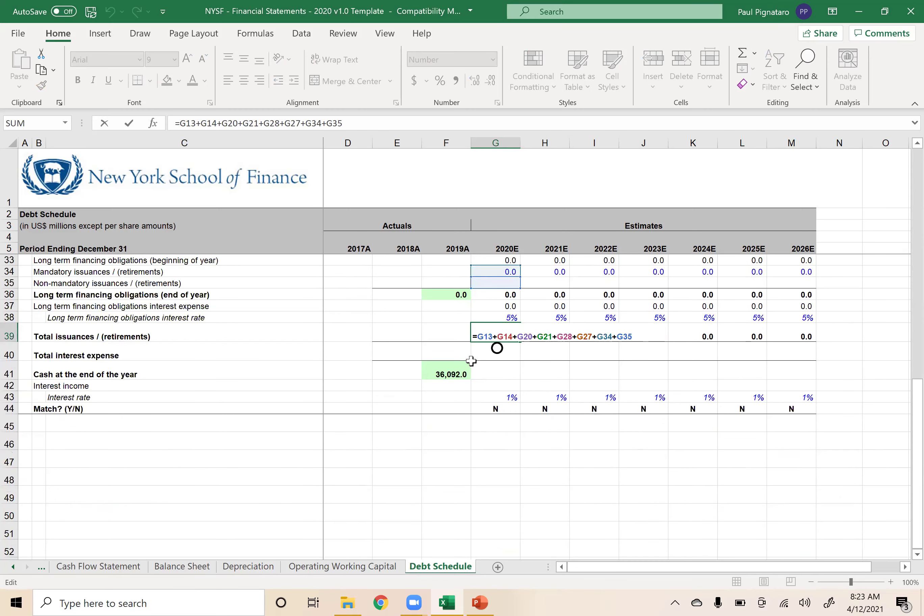
key("ctrl+Return")
Total the 2020E interest expense in G40 with =G16+G23+G30+G37.
left_click(493, 356)
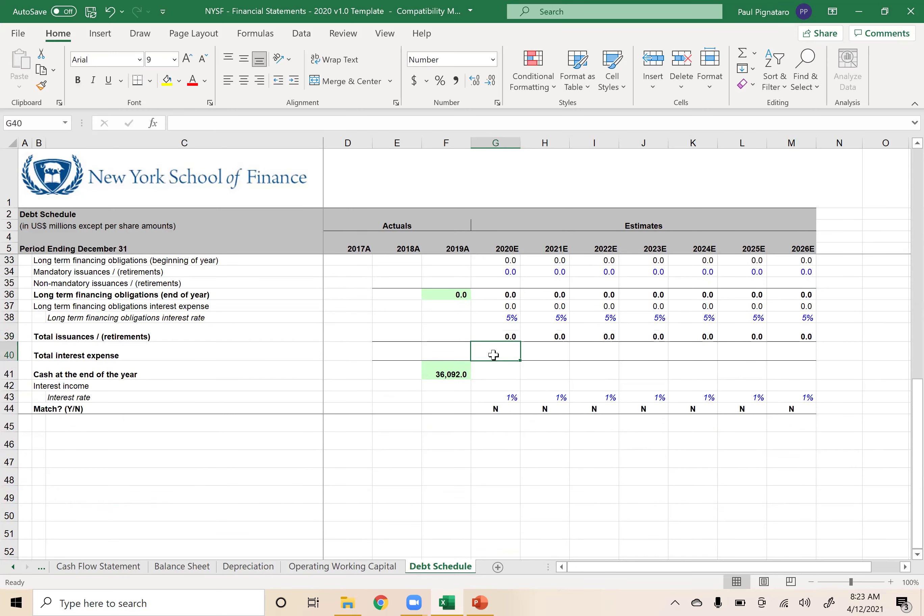
type("=")
scroll(406, 360, "up", 4)
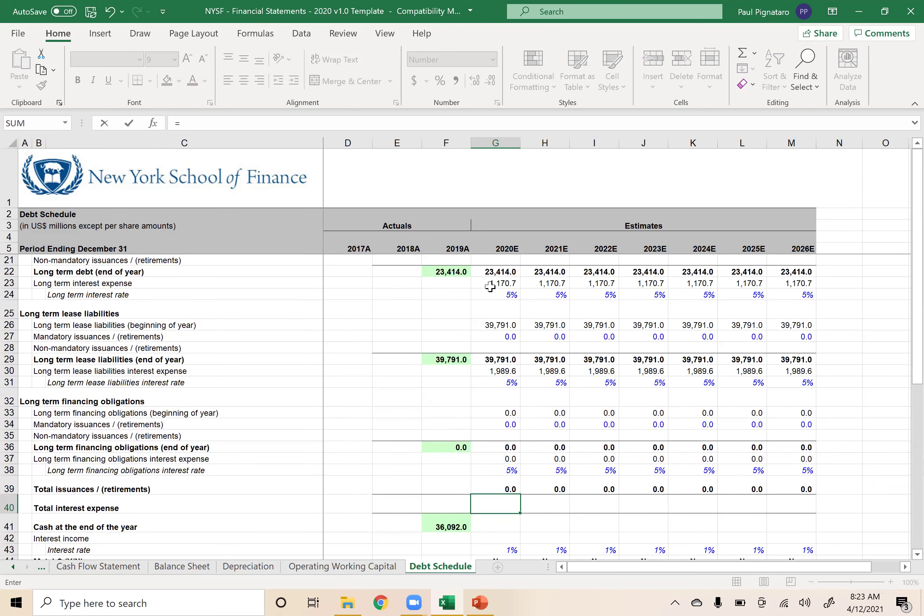
scroll(470, 405, "up", 3)
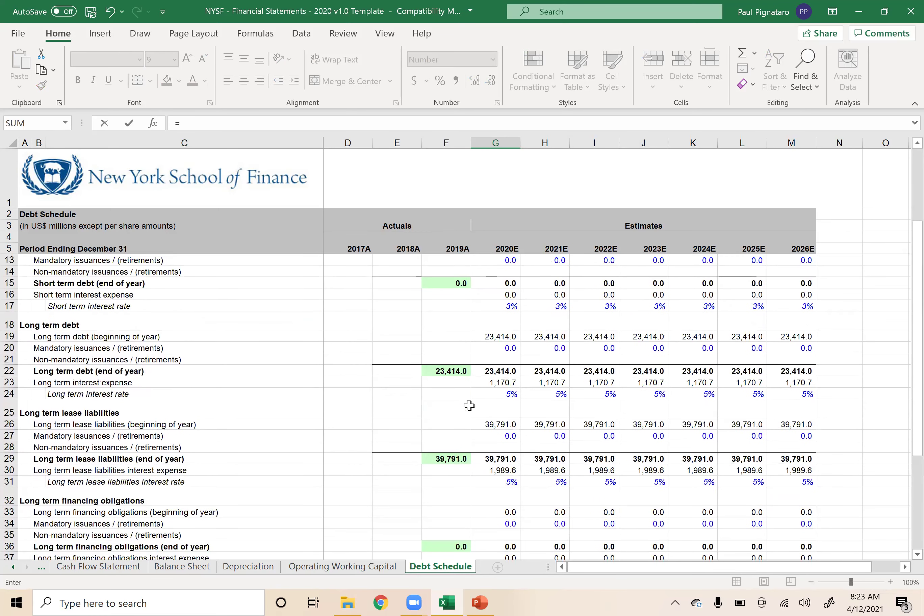
left_click(491, 297)
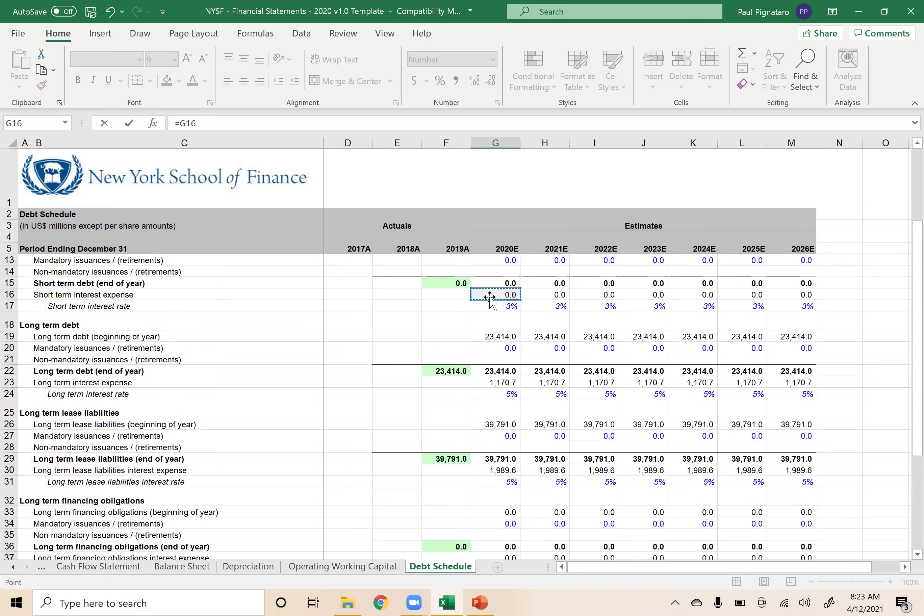
type("+")
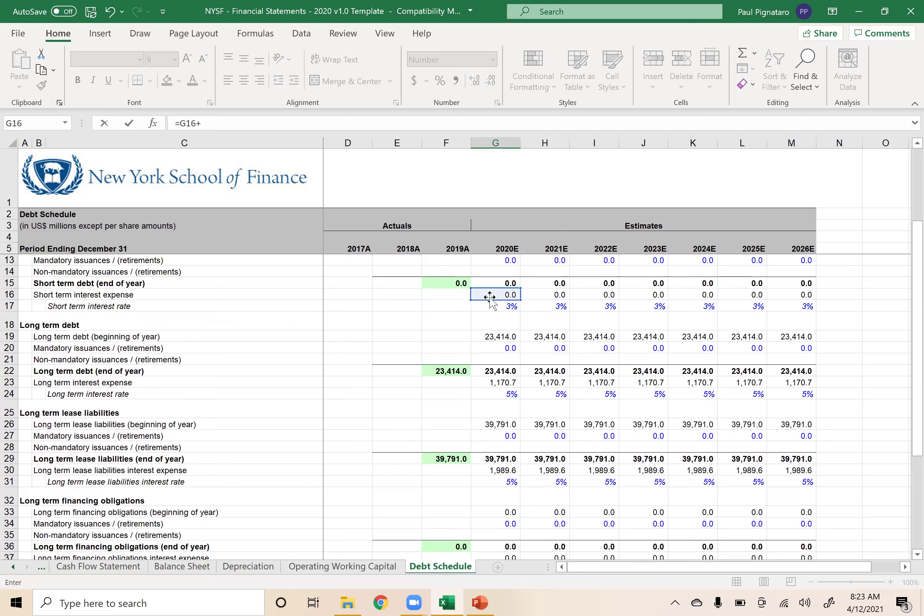
left_click(491, 383)
type("+")
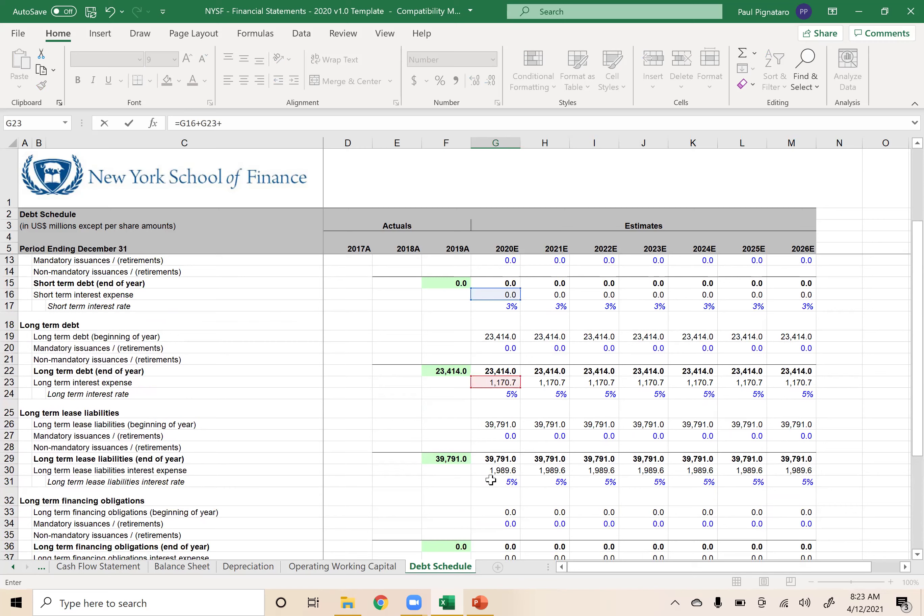
left_click(490, 470)
type("+")
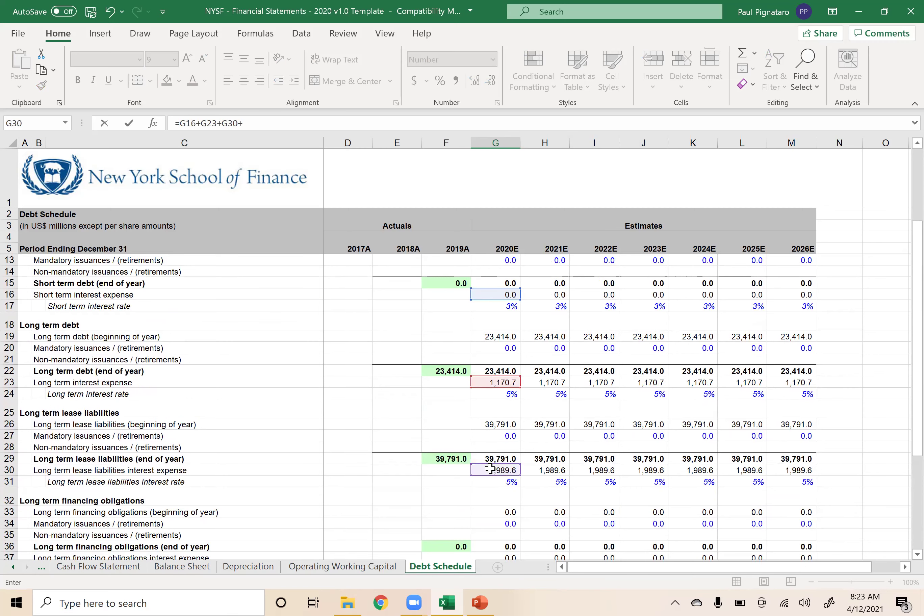
scroll(490, 470, "down", 3)
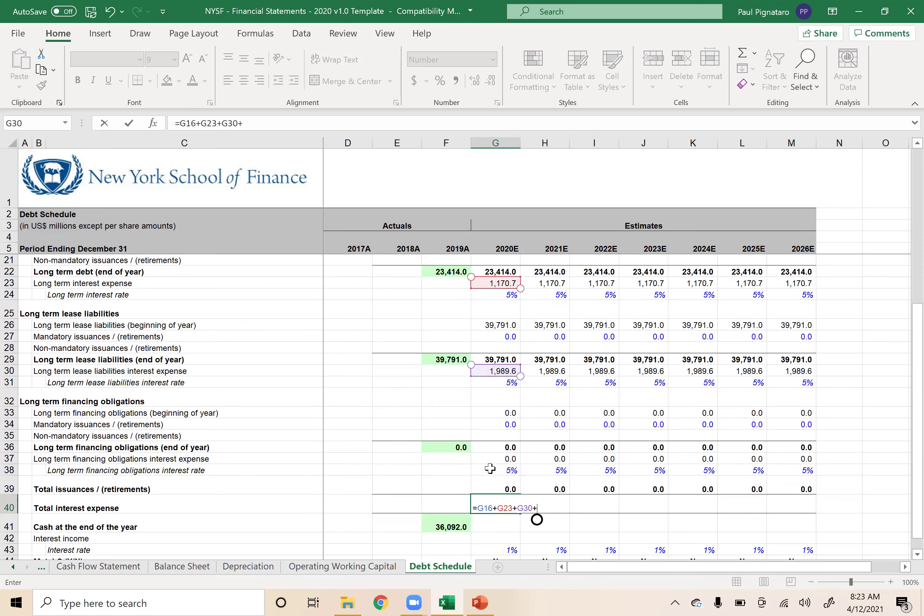
left_click(490, 464)
key("Return")
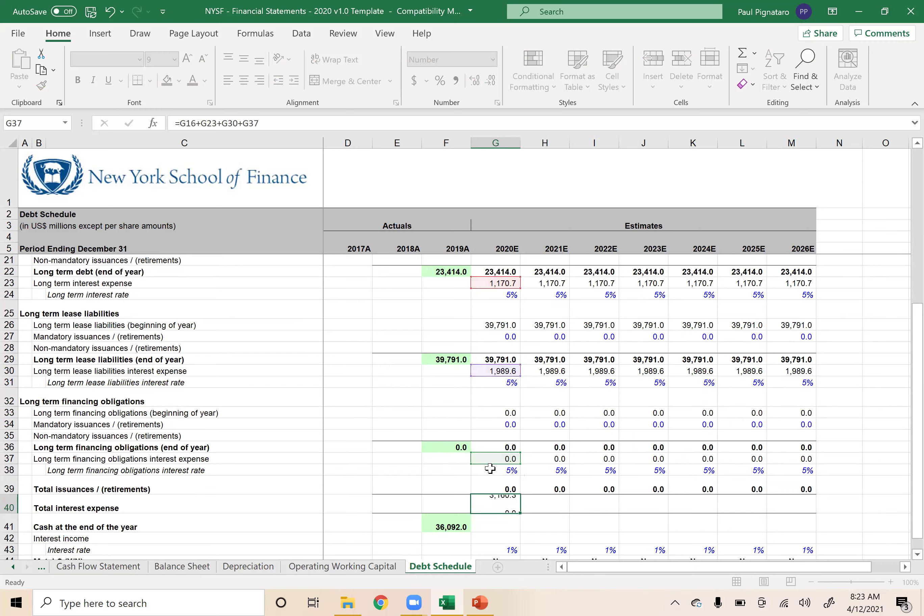
Fill the total interest expense formula from G40 across to M40 and review the cells it references.
key("shift+Right")
key("shift+Right")
key("shift+Right")
key("shift+Right")
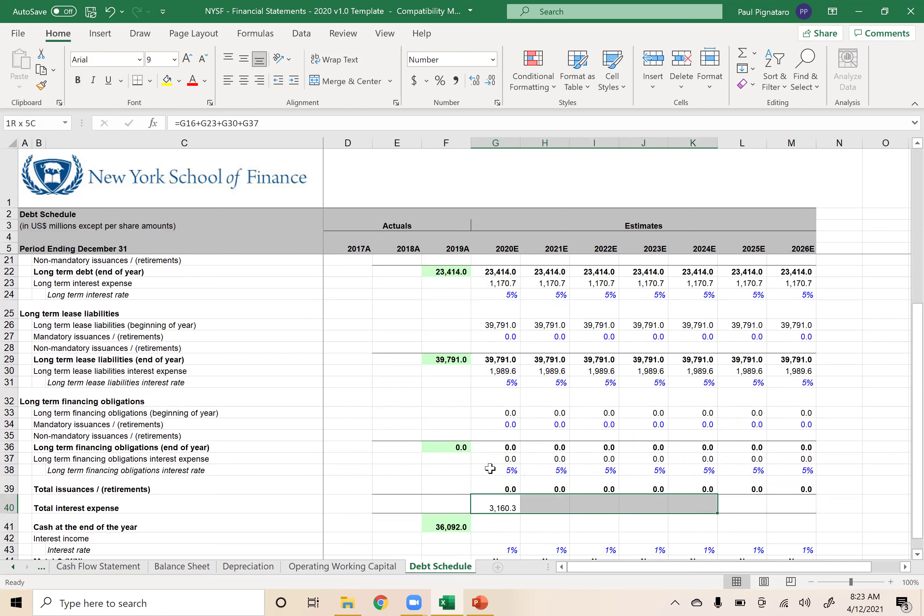
key("shift+Right")
key("shift+Right")
key("ctrl+r")
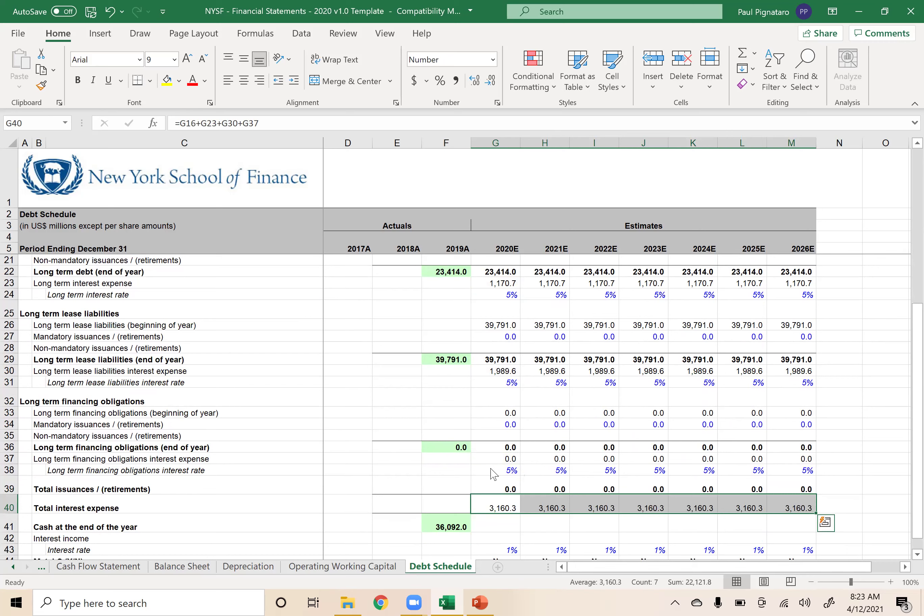
double_click(496, 502)
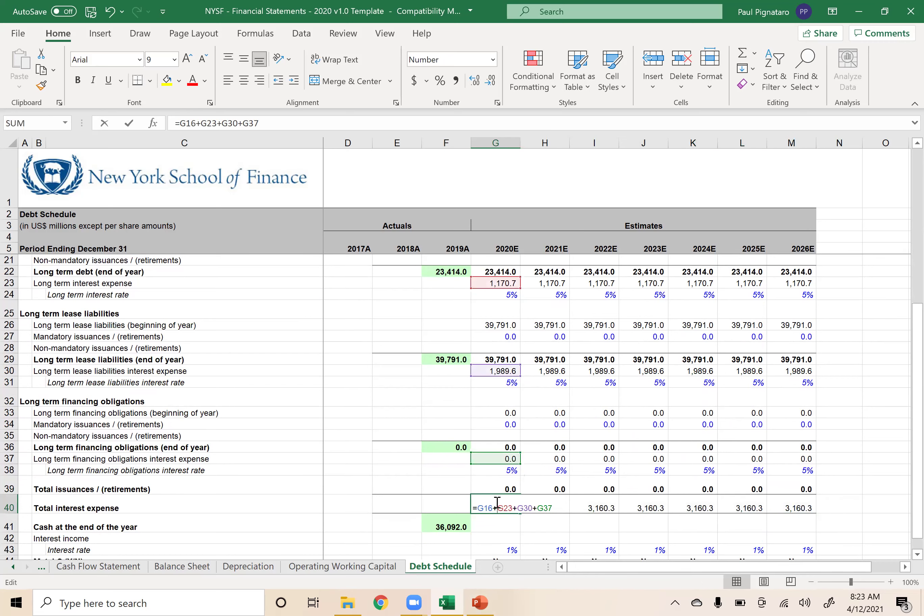
scroll(429, 445, "up", 3)
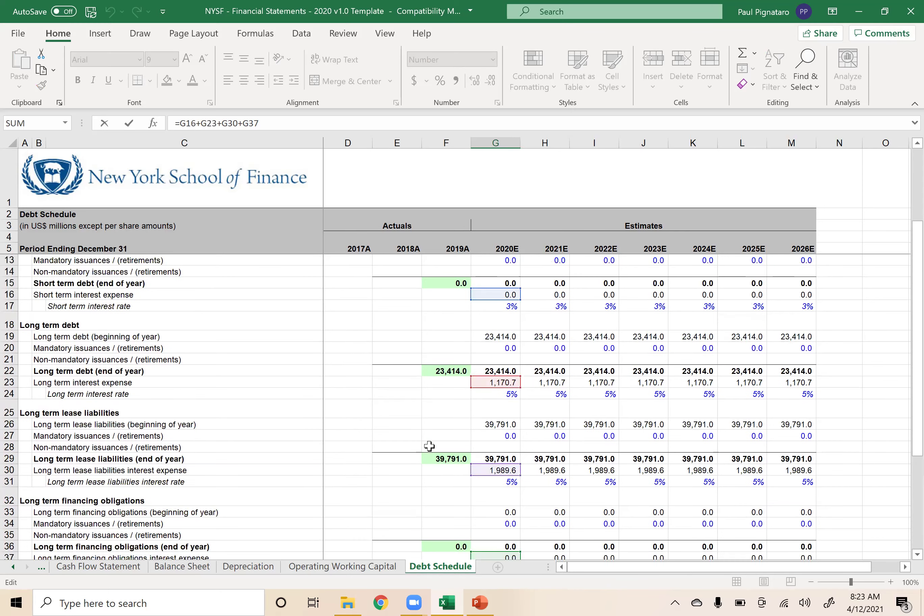
key("Escape")
scroll(430, 446, "down", 2)
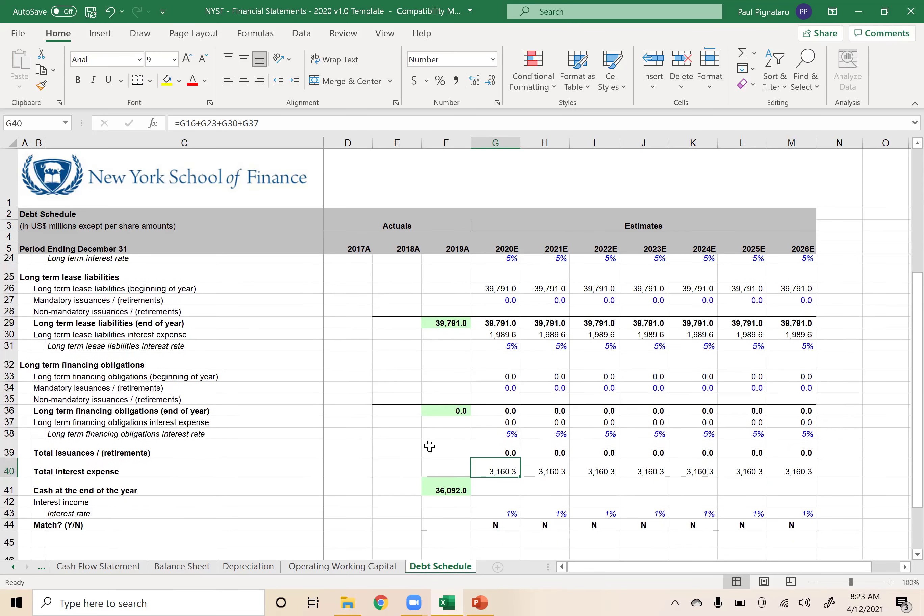
Check on the Balance Sheet how 2020E cash and cash equivalents in G8 is calculated, and return to the Debt Schedule.
left_click(492, 489)
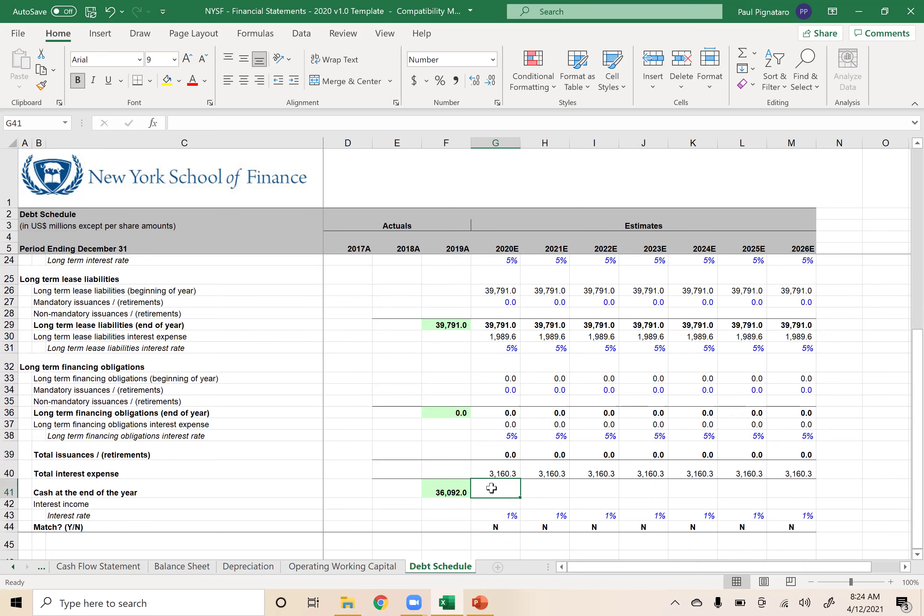
left_click(186, 569)
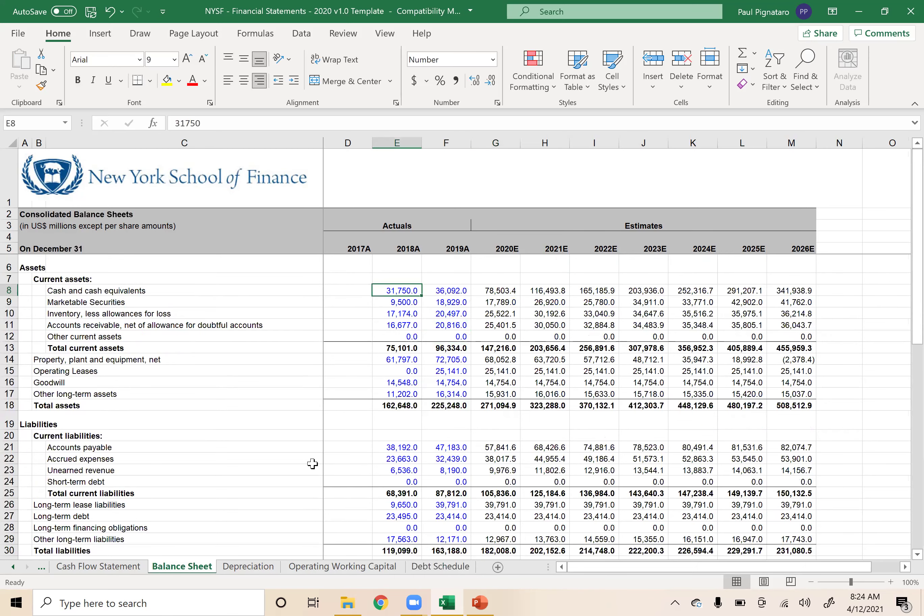
left_click(501, 292)
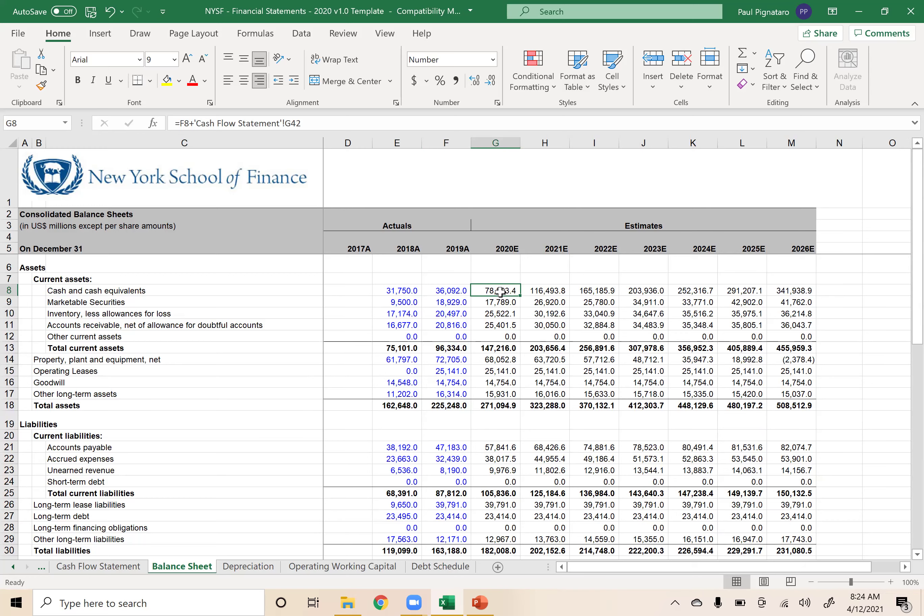
left_click(441, 567)
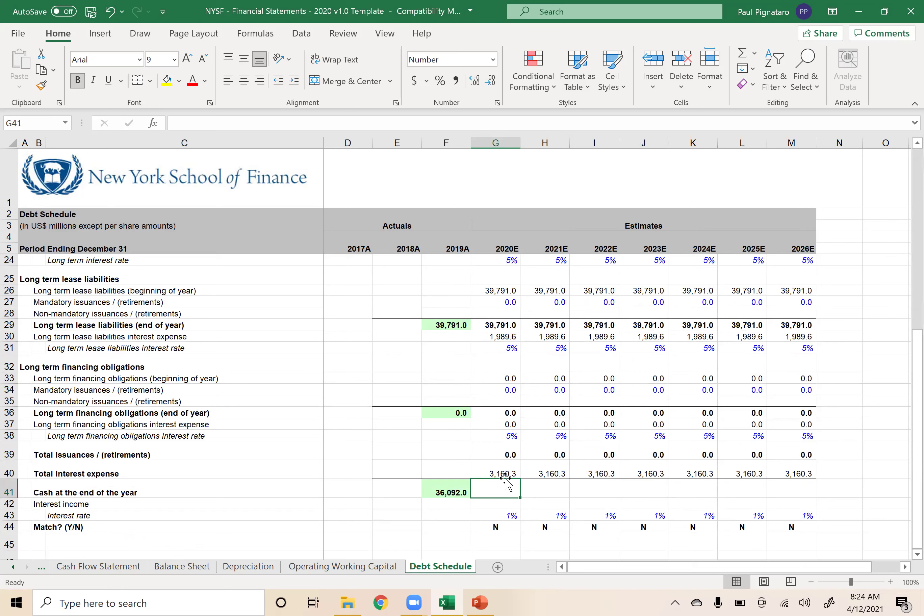
Examine the 2020E cash at beginning of year, cash flow before debt paydown and total issuances as components of year-end cash in G41.
scroll(505, 481, "up", 6)
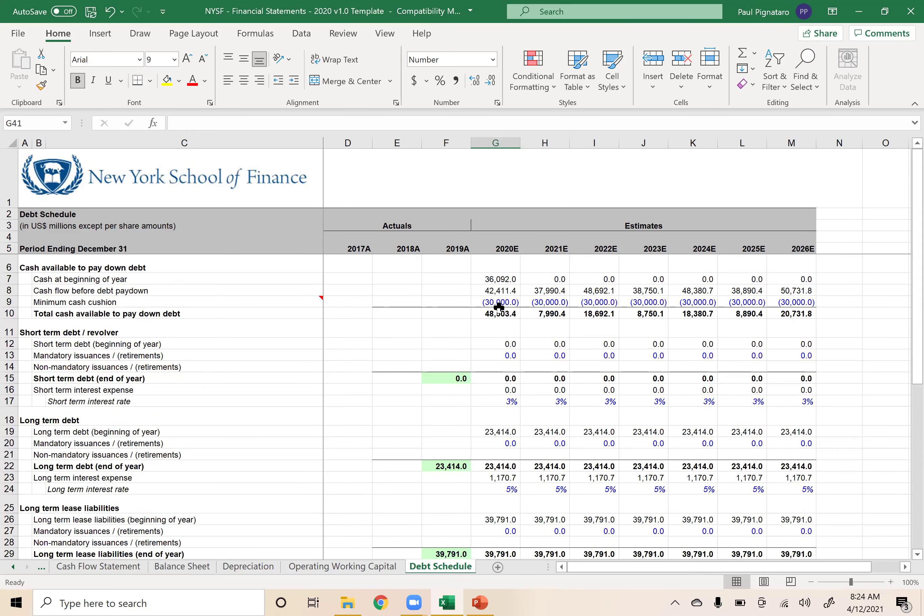
left_click(495, 277)
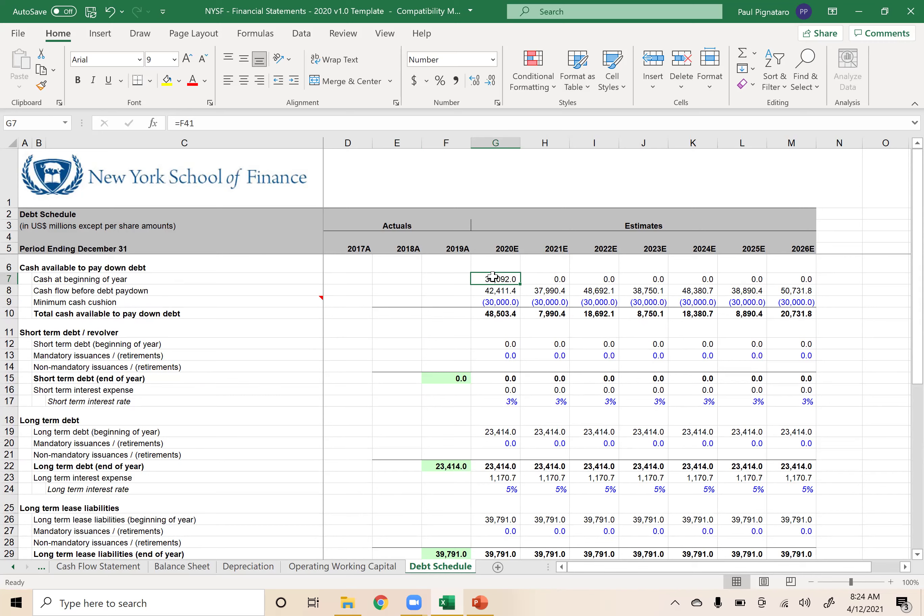
left_click(489, 290)
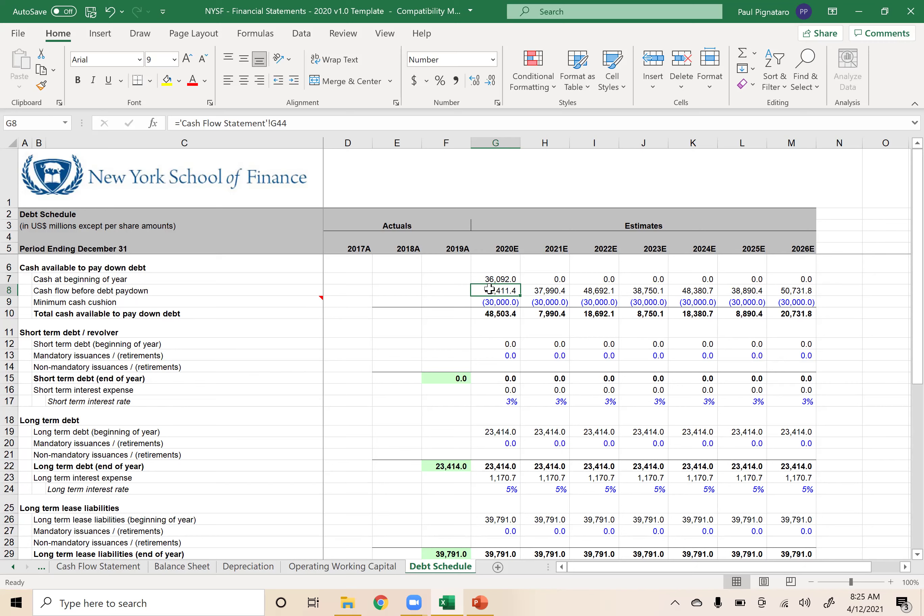
left_click(492, 279)
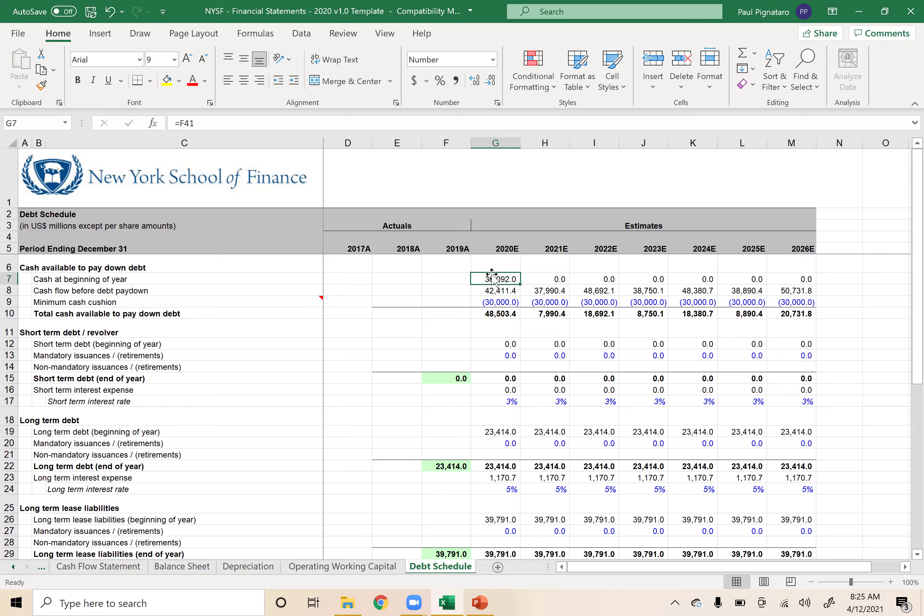
left_click(493, 291)
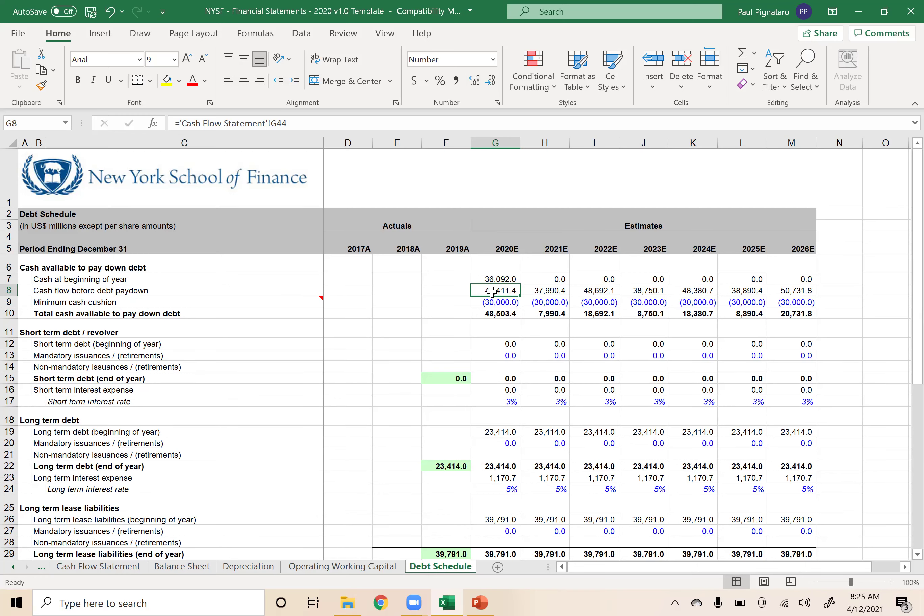
scroll(492, 292, "down", 4)
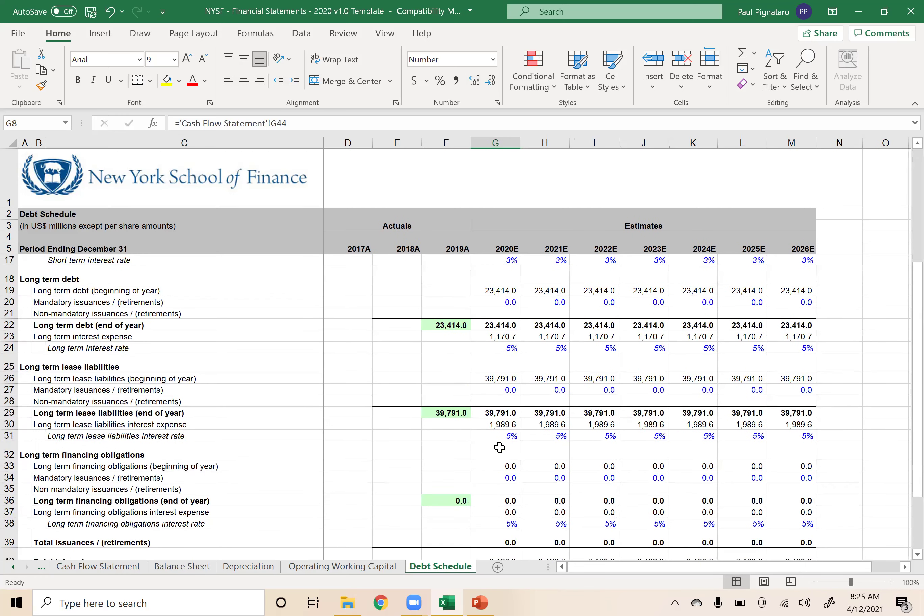
scroll(505, 471, "down", 3)
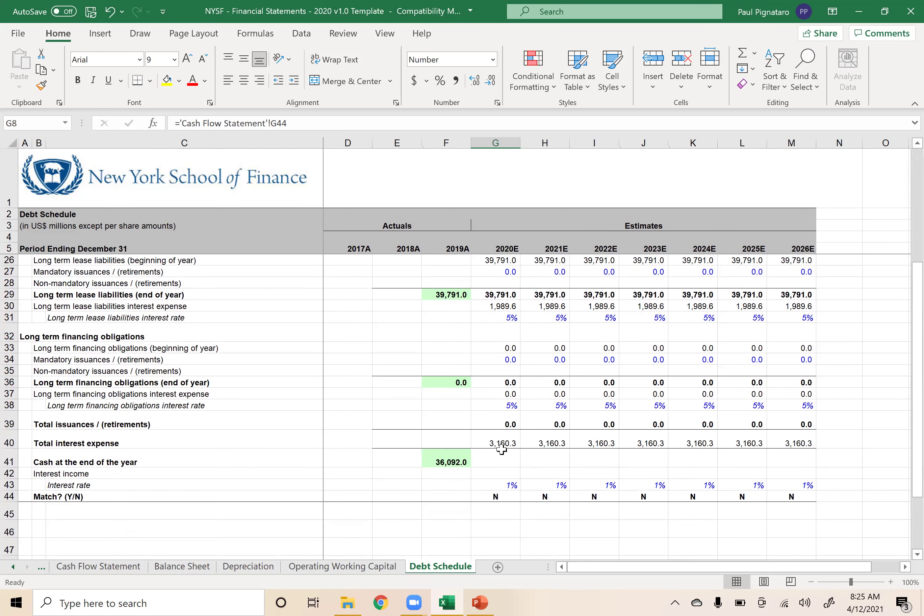
left_click(490, 420)
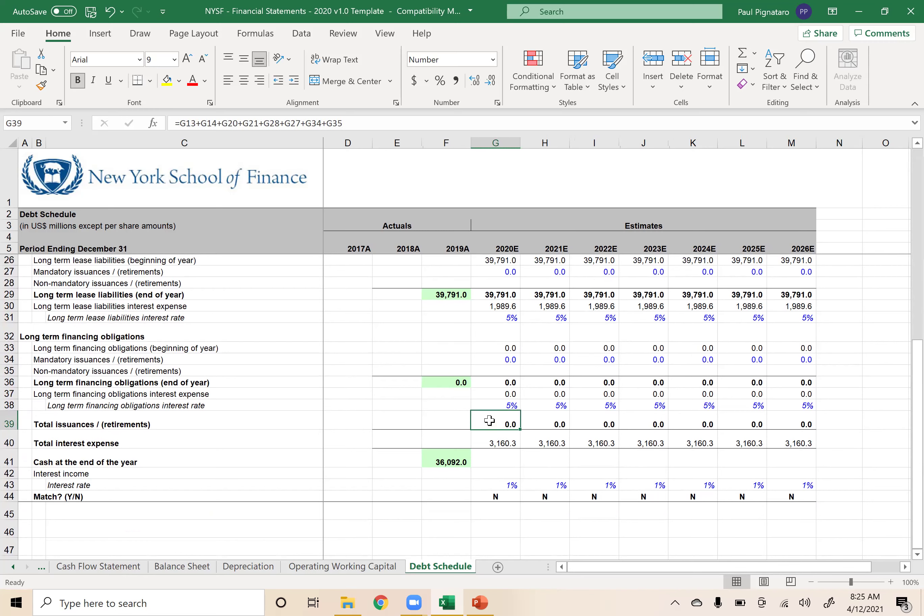
left_click(486, 459)
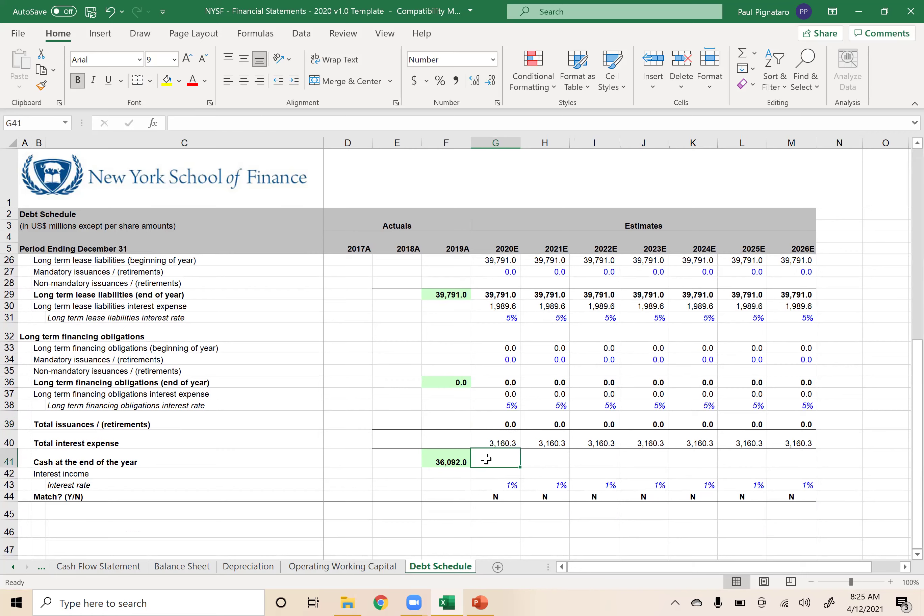
Calculate 2020E cash at the end of the year in G41 with =G7+G8+G39.
type("=")
scroll(486, 459, "up", 6)
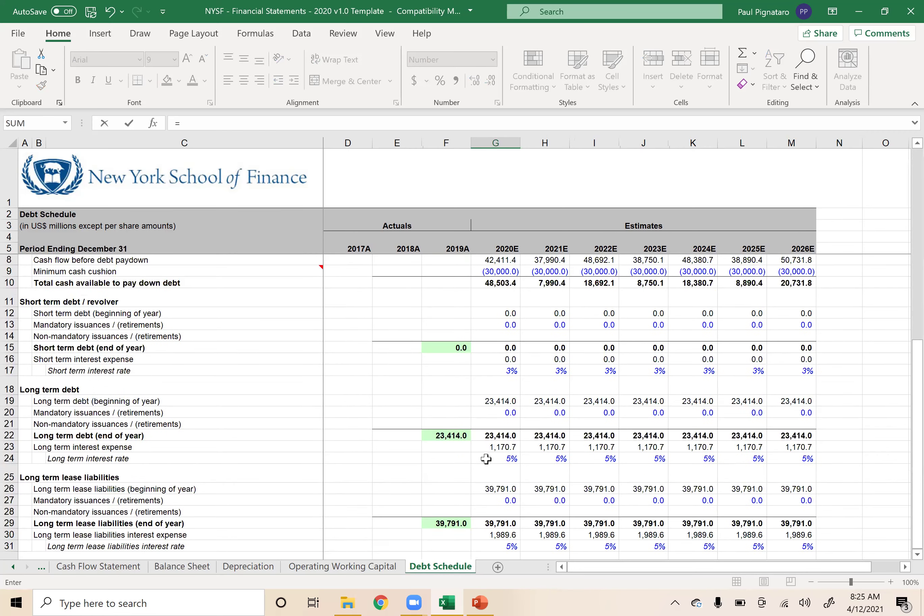
scroll(487, 459, "up", 1)
key("Down")
type("+")
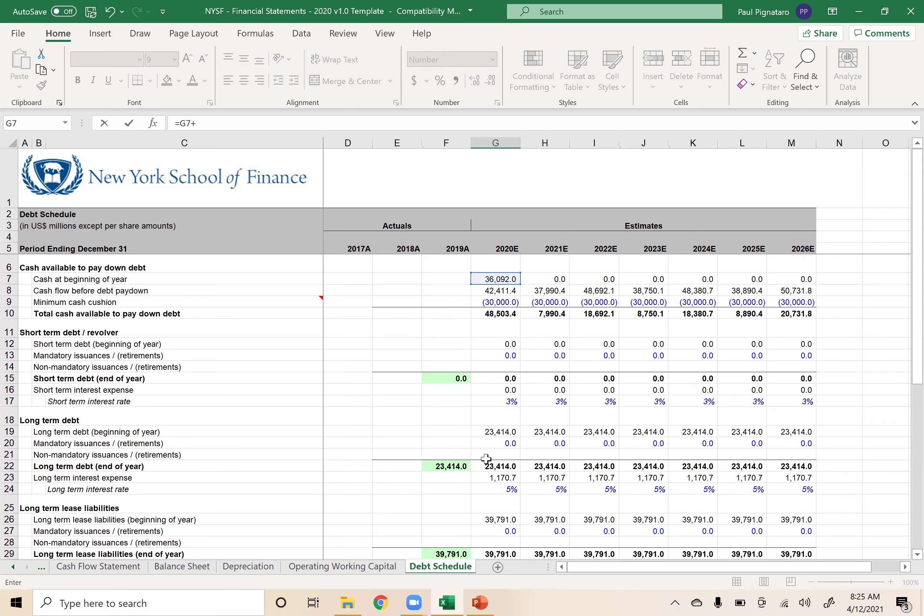
key("Down")
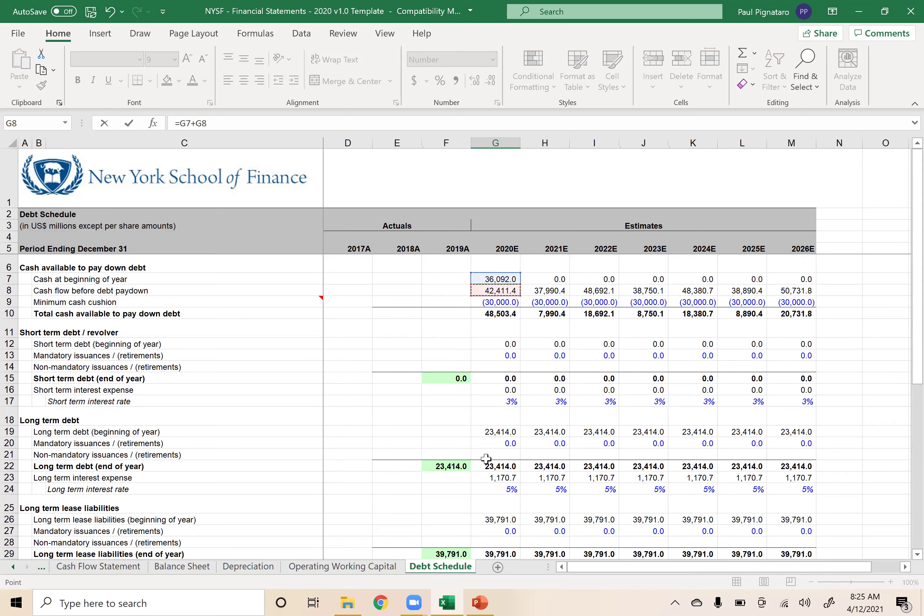
type("+")
scroll(486, 459, "down", 5)
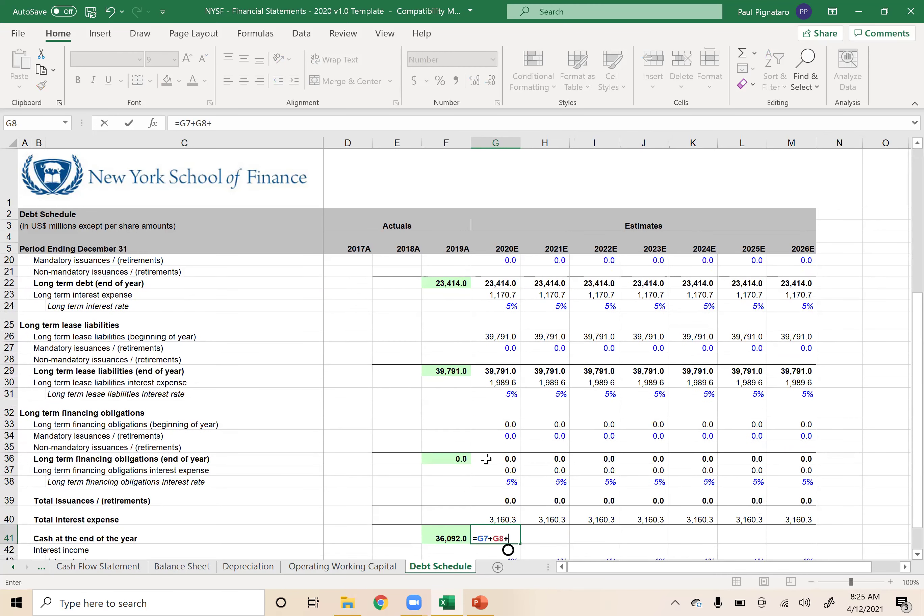
key("Up")
key("Up")
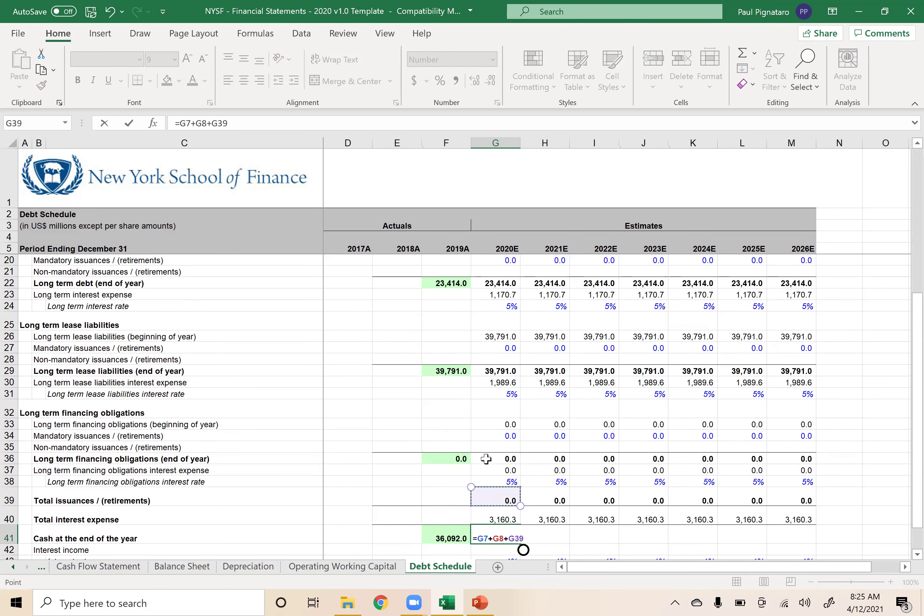
key("Return")
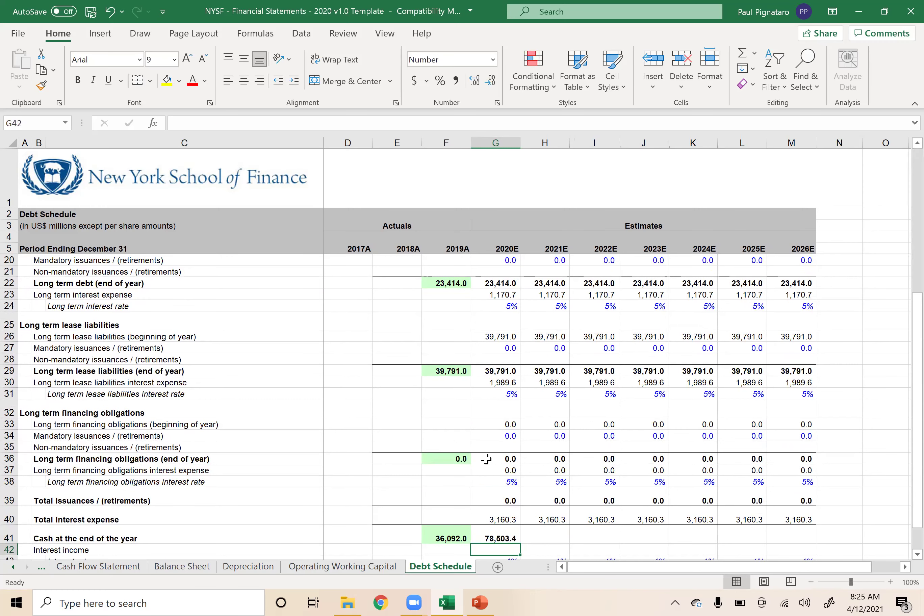
Compare the 2020E year-end cash in G41 with cash and cash equivalents on the Balance Sheet, and return to the Debt Schedule.
key("Up")
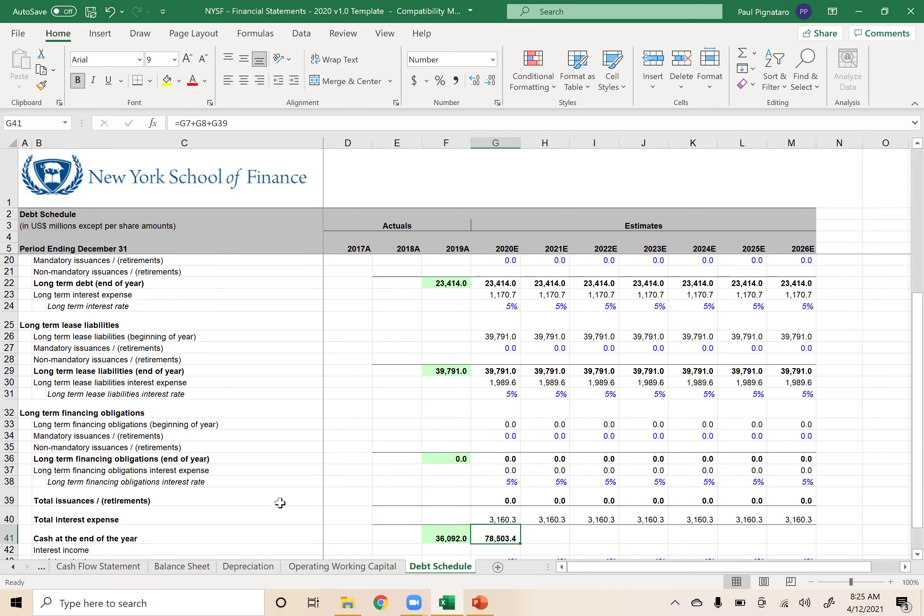
scroll(280, 503, "down", 3)
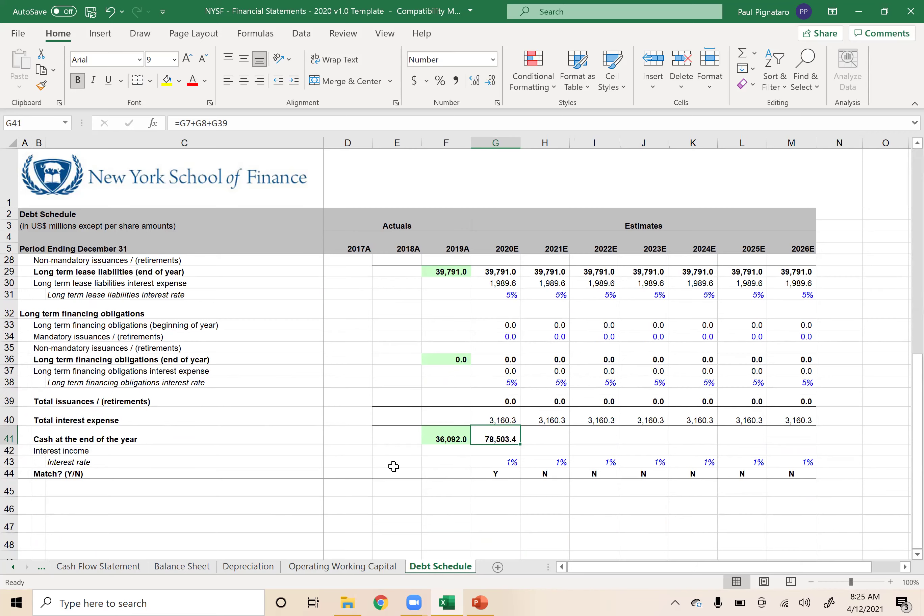
left_click(177, 571)
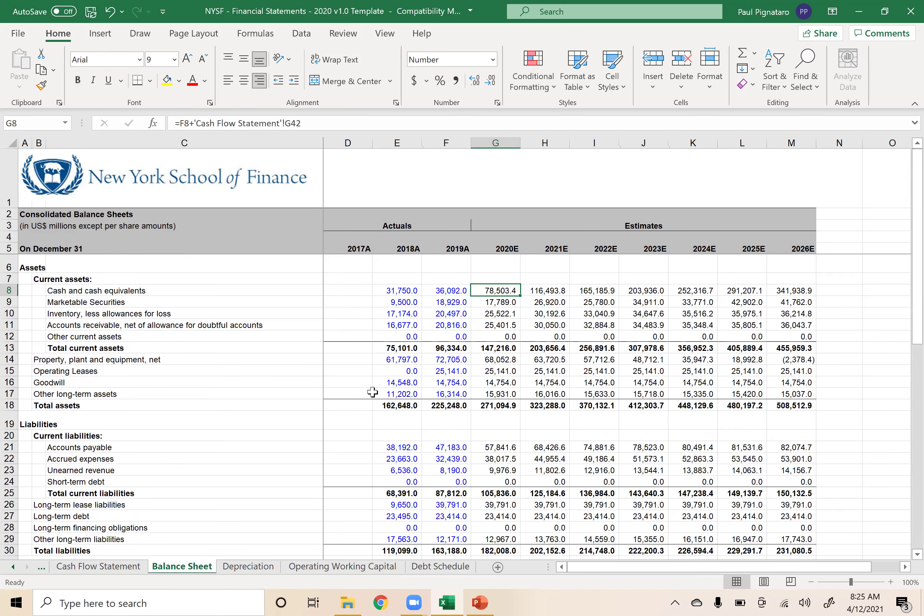
left_click(438, 565)
Fill the cash at the end of the year formula from G41 across to M41.
key("shift+Right")
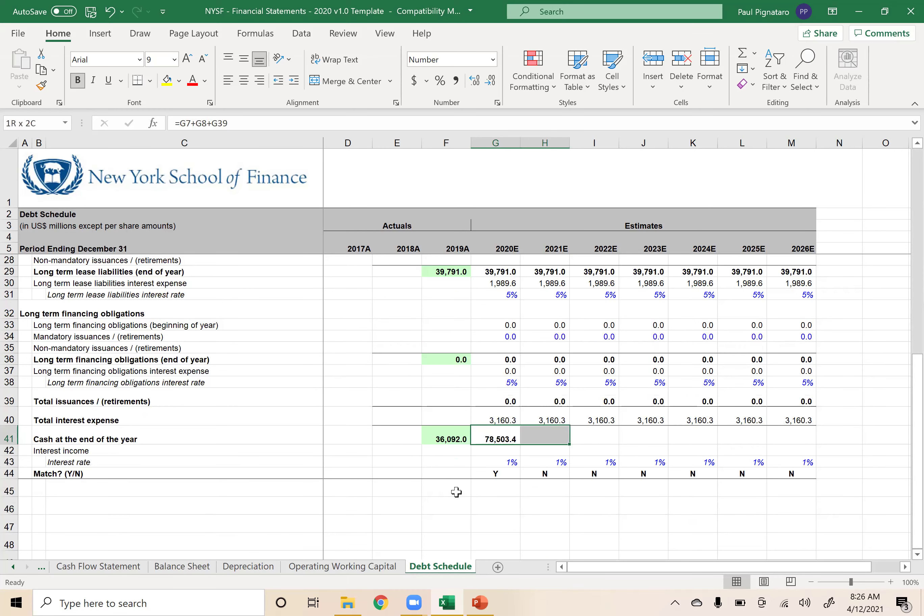
key("shift+Right")
key("shift+Right")
key("shift+Right")
key("shift+Right")
key("shift+Right")
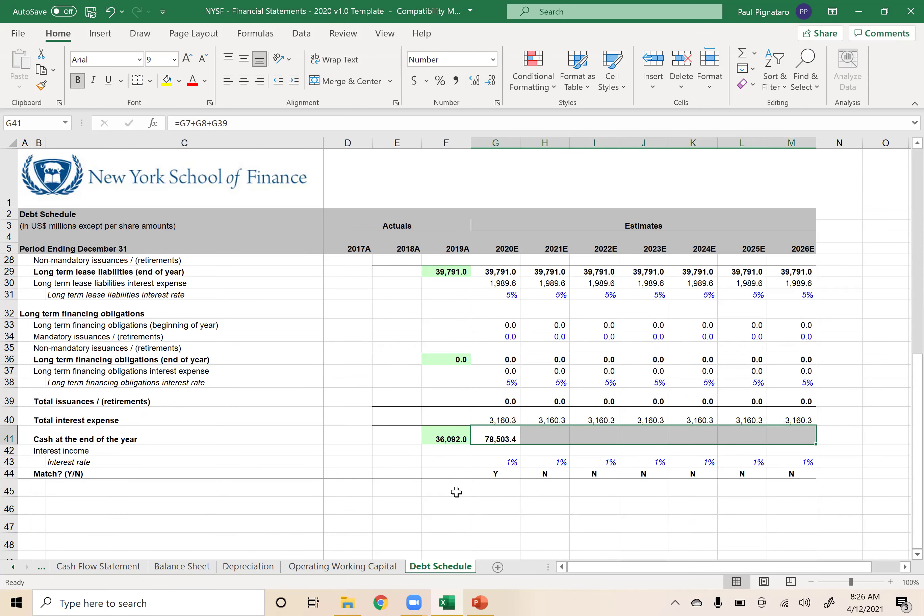
key("ctrl+r")
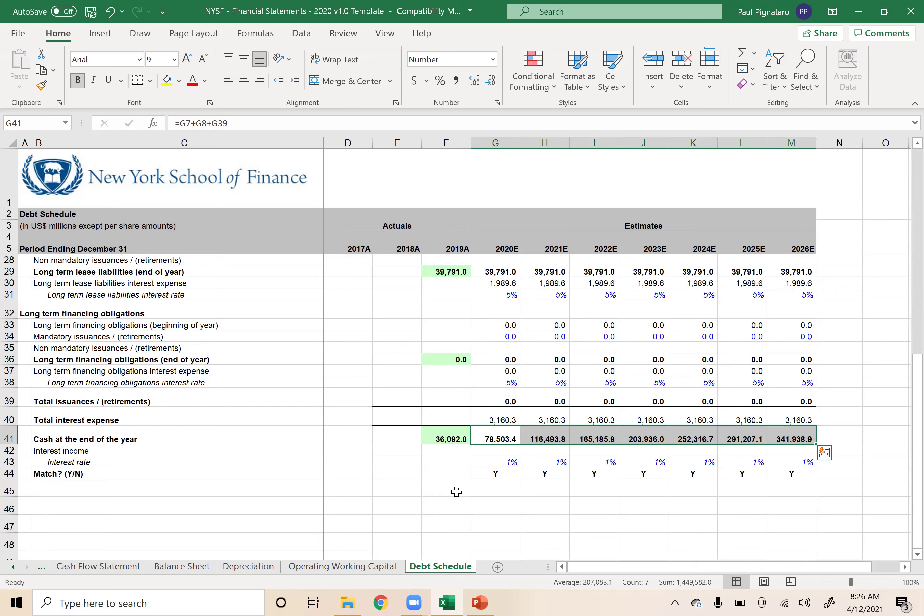
Check the projected interest expense and interest income rows on the Income Statement, and return to the Debt Schedule.
left_click(12, 567)
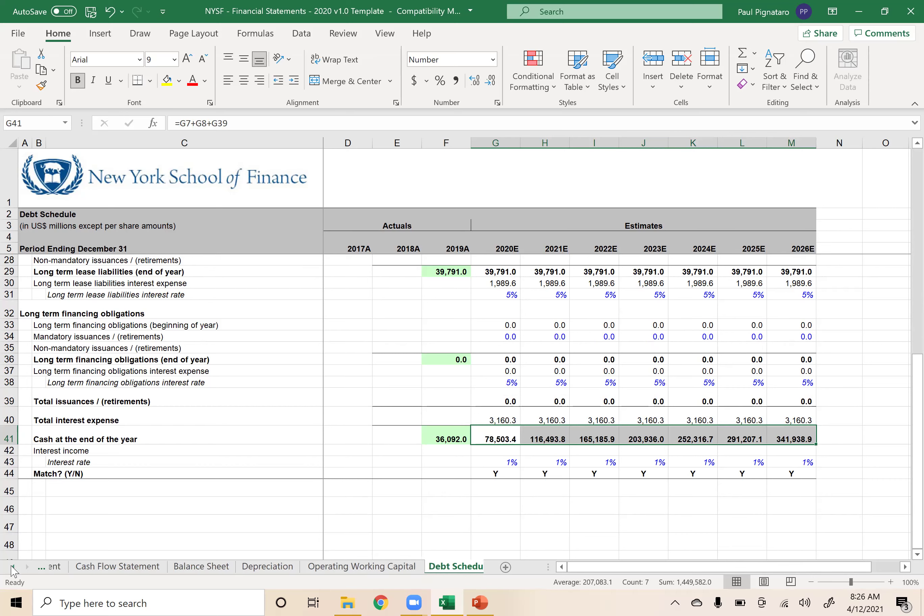
left_click(61, 565)
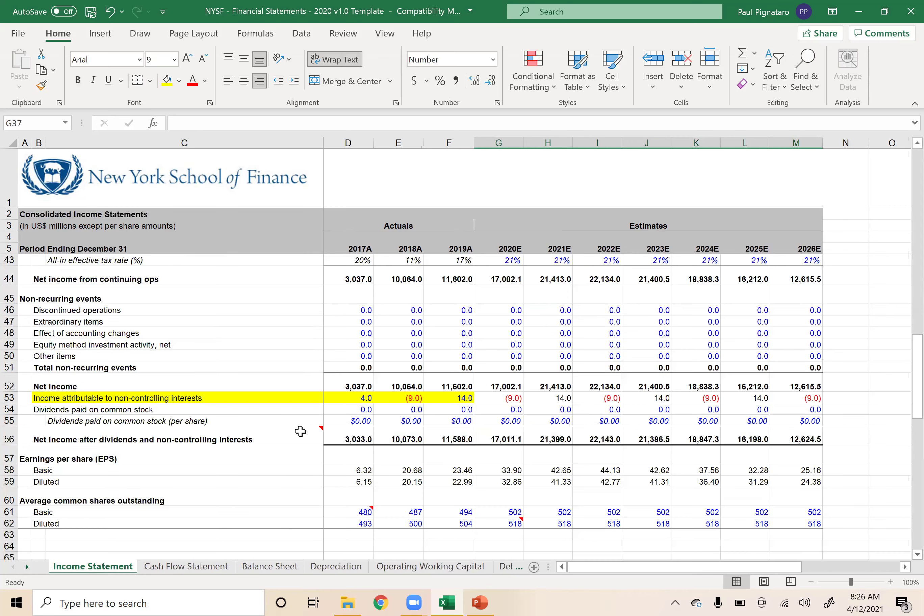
scroll(527, 337, "up", 5)
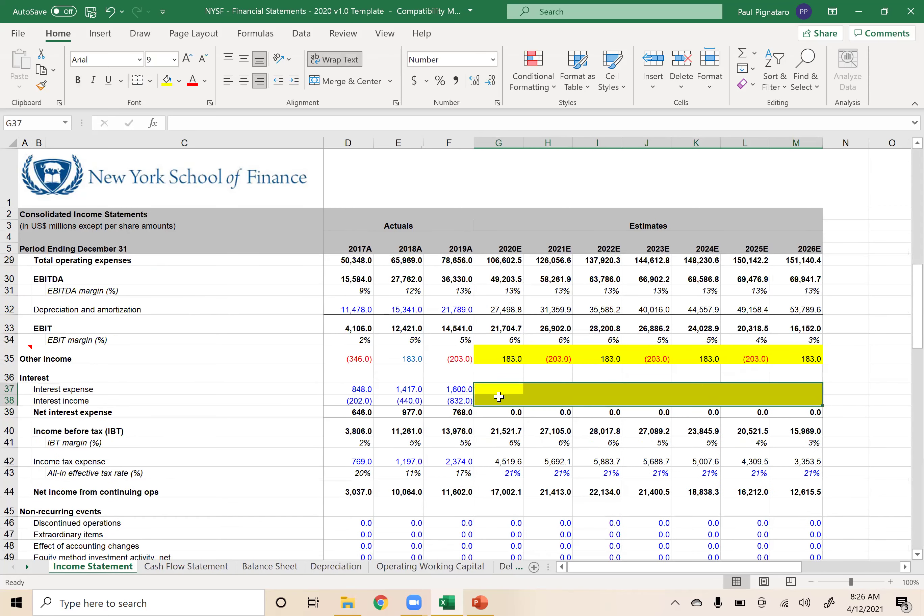
left_click(27, 567)
left_click(440, 567)
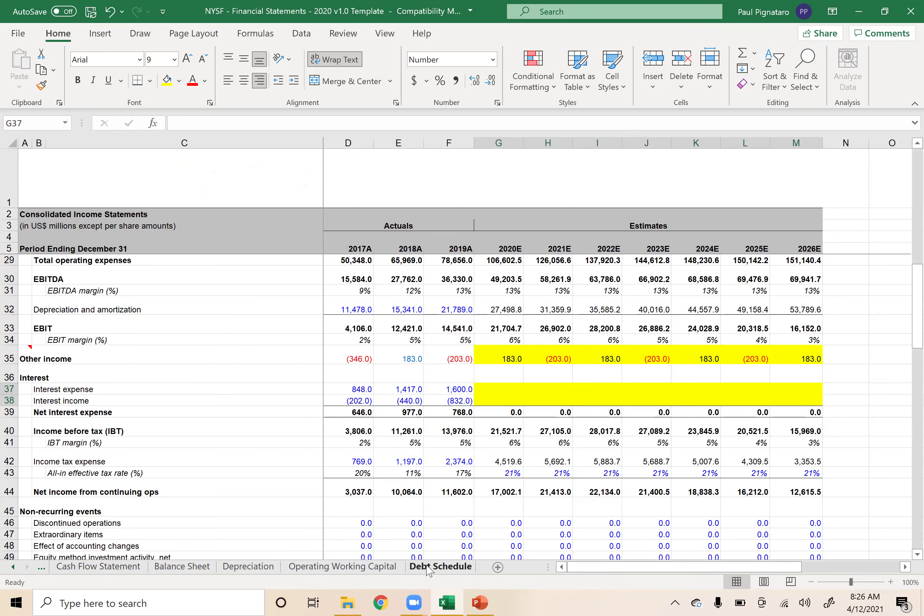
Calculate 2020E interest income in G42 with =AVERAGE(F41,G41)*G43.
left_click(497, 450)
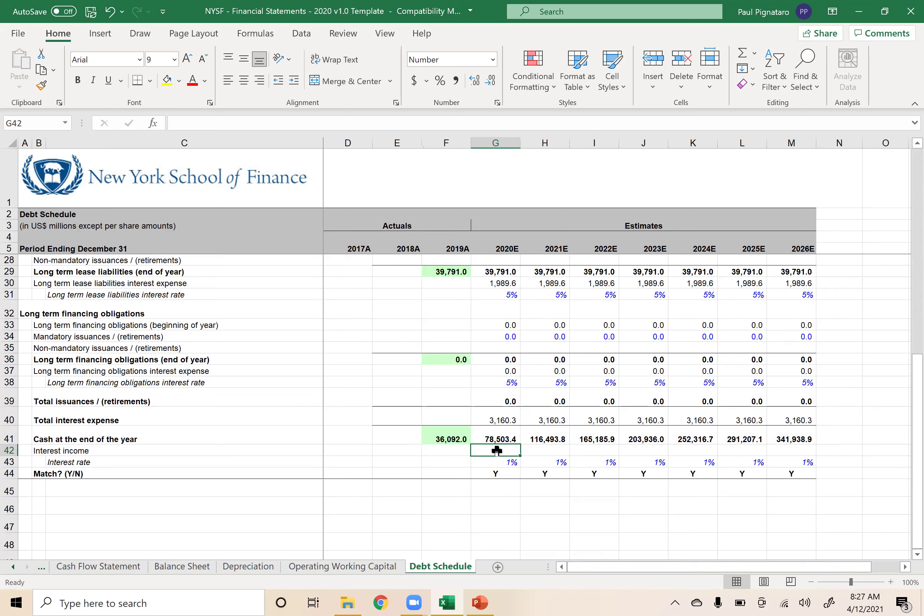
type("=average(")
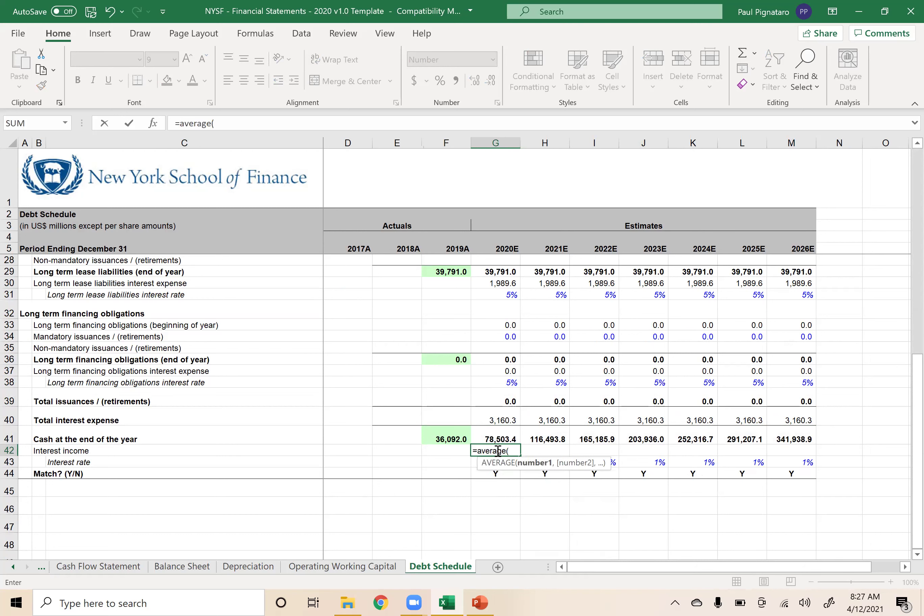
key("Left")
key("Up")
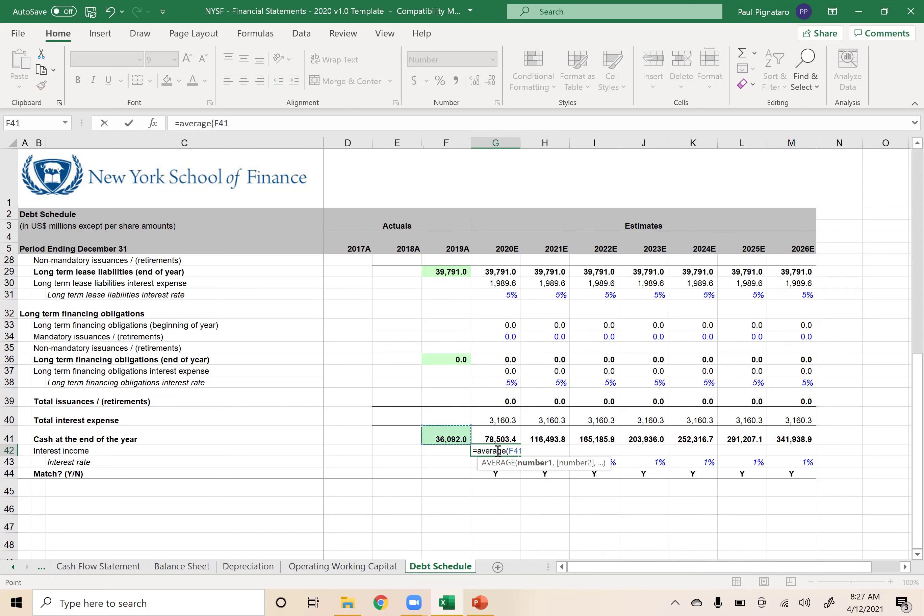
key("shift+Right")
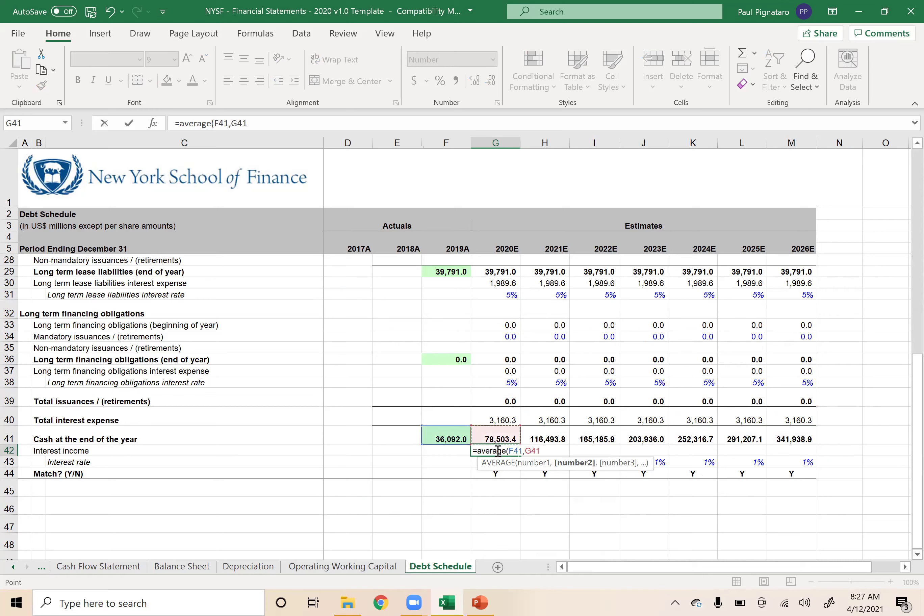
key("Return")
left_click(497, 450)
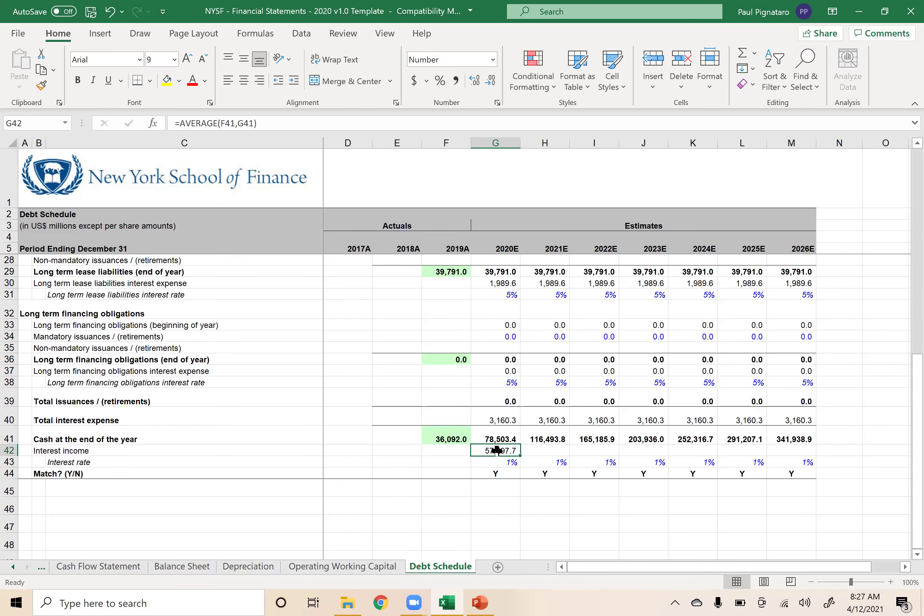
left_click(283, 121)
type("*")
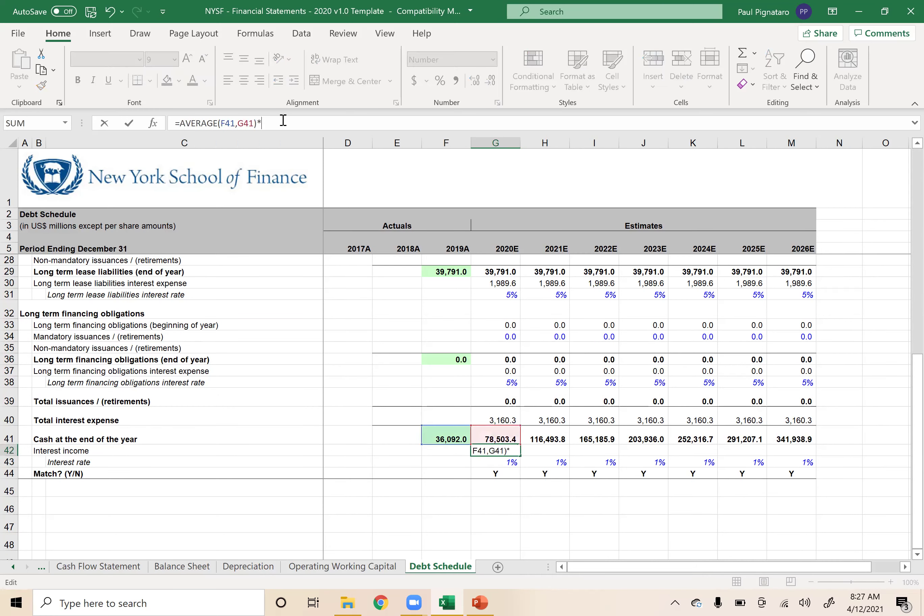
left_click(500, 461)
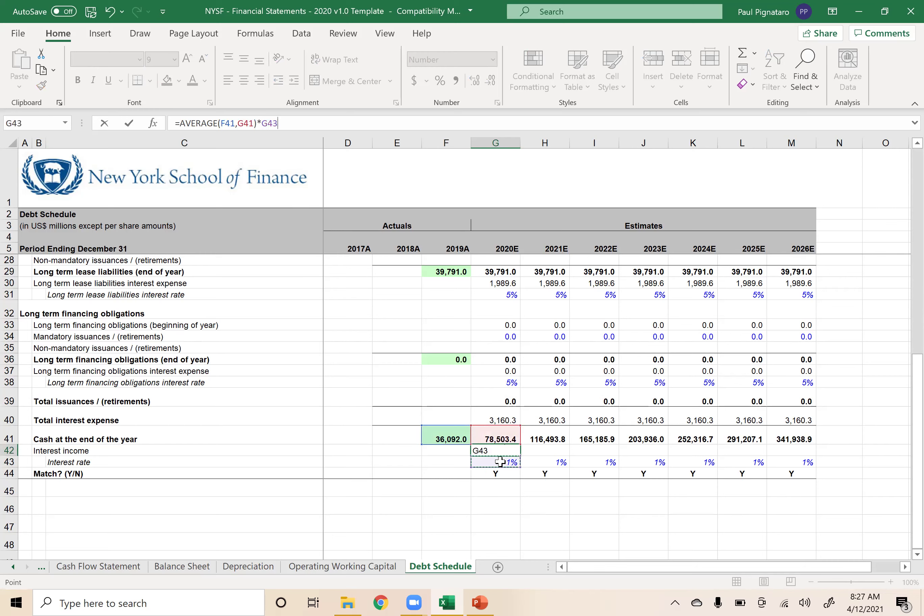
key("ctrl+Return")
Fill the interest income formula from G42 across to M42.
key("shift+Right")
key("shift+Right")
key("shift+Right")
key("shift+Right")
key("shift+Right")
key("shift+Right")
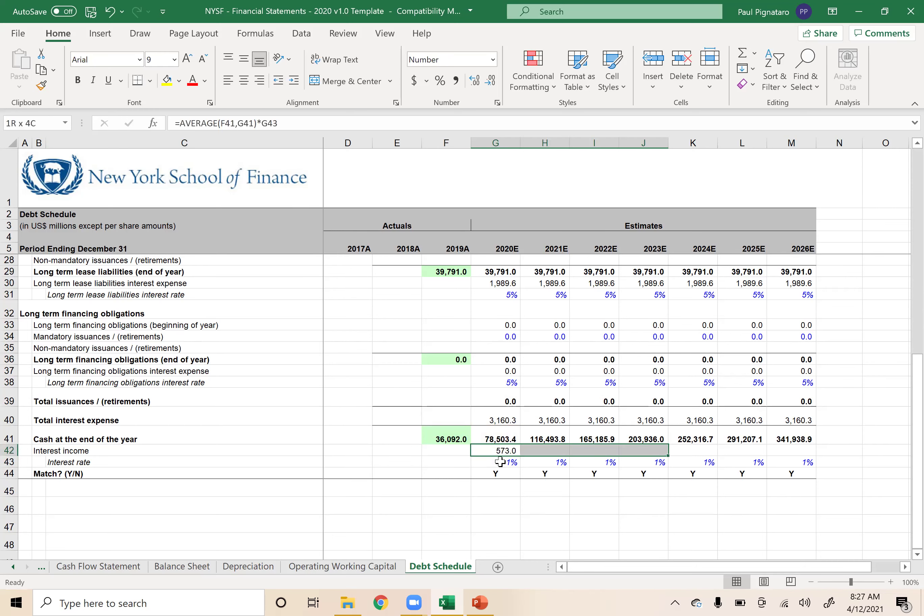
key("ctrl+r")
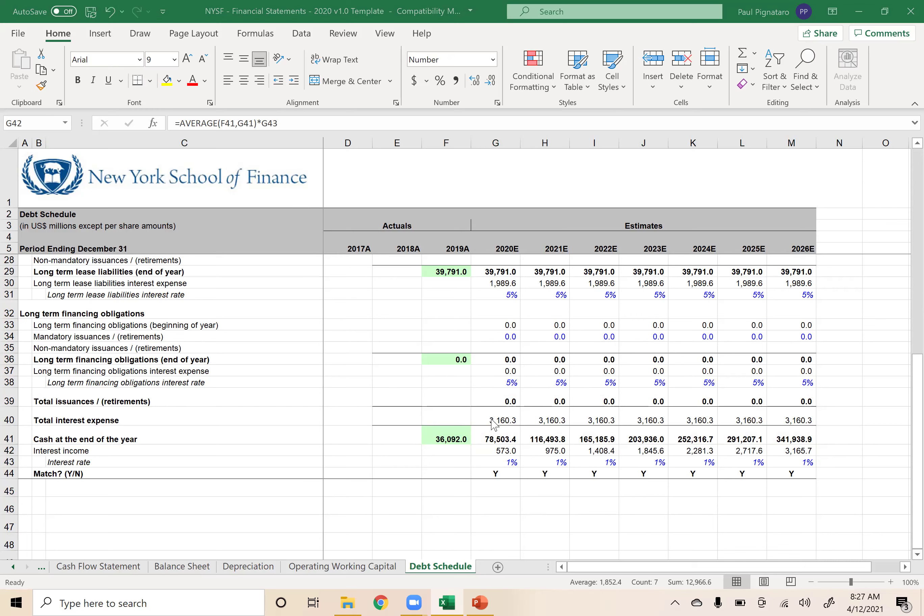
Review the 2020E interest rate assumptions for cash and each debt section, along with the interest income formula in G42.
left_click(500, 465)
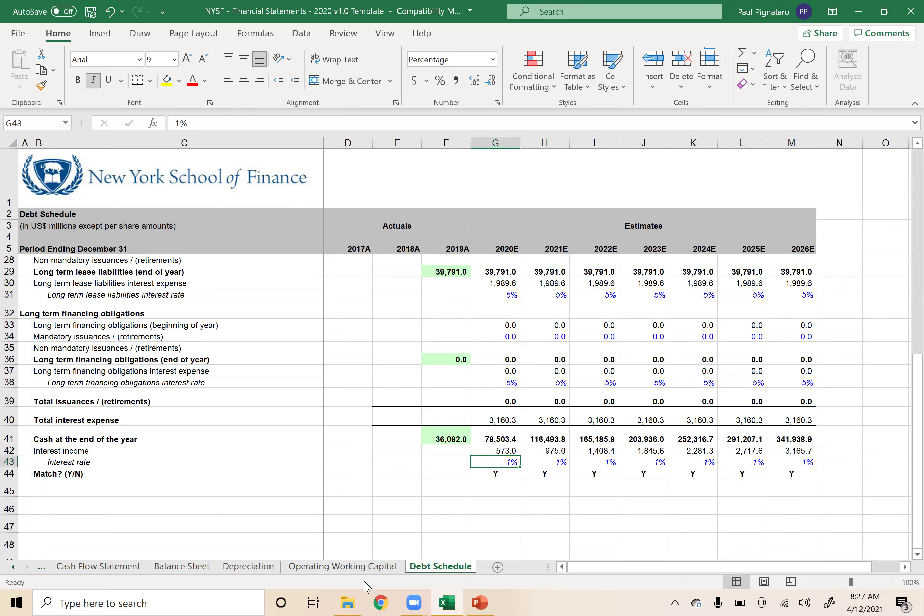
scroll(465, 377, "up", 5)
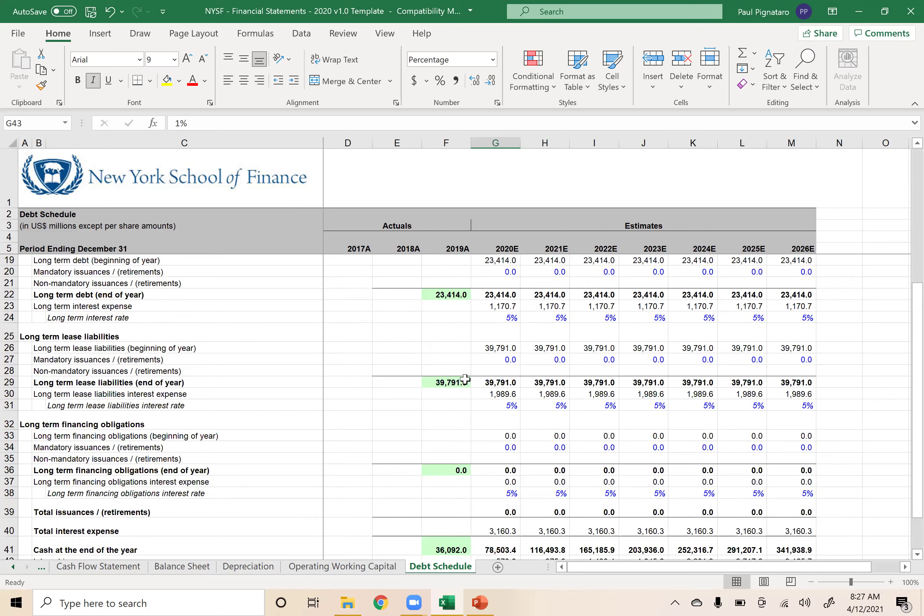
scroll(465, 380, "up", 2)
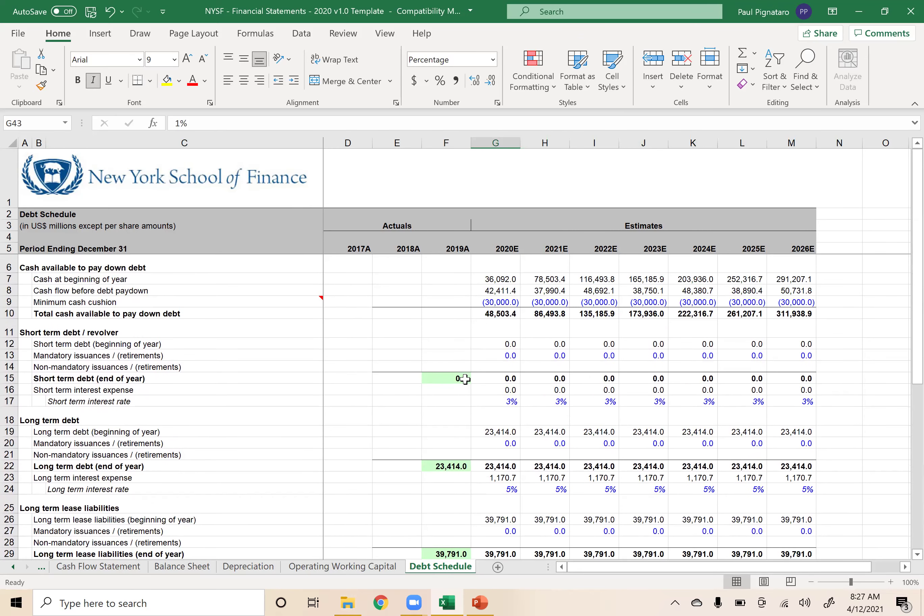
scroll(465, 379, "down", 6)
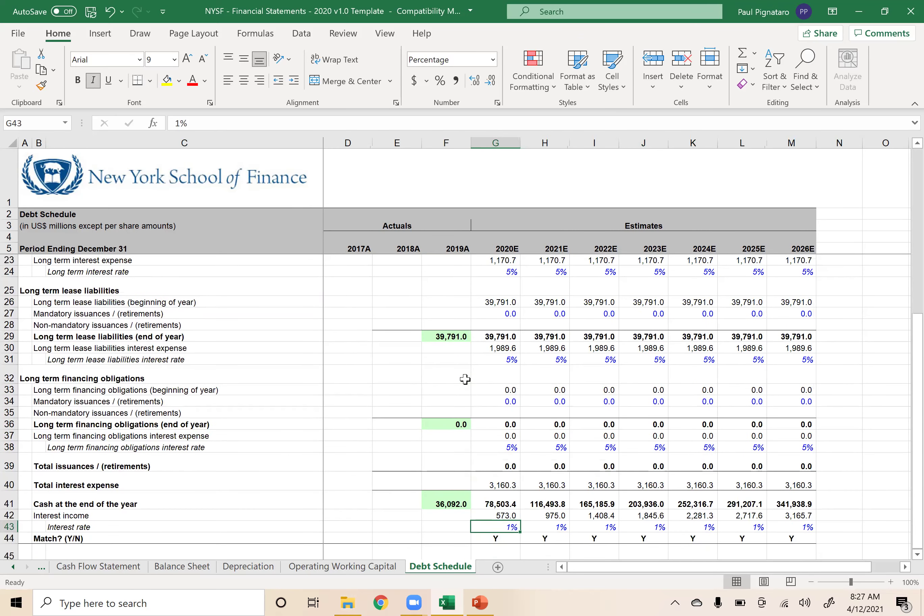
left_click(491, 449)
left_click(486, 358)
left_click(487, 270)
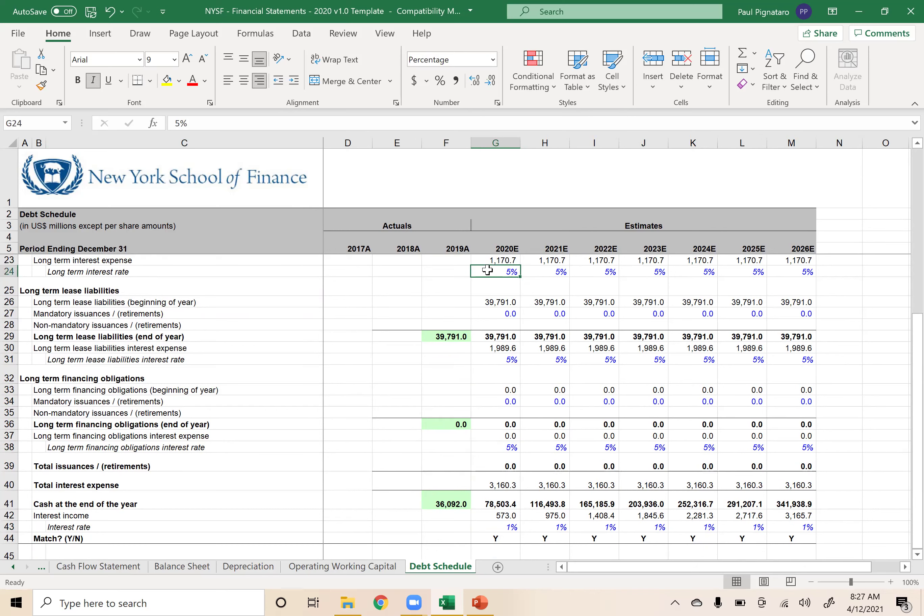
left_click(488, 518)
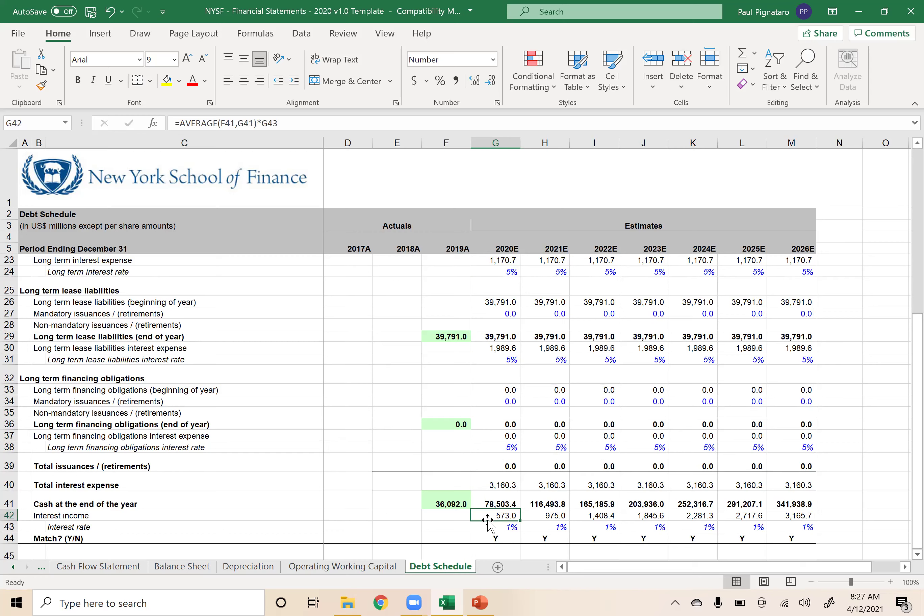
left_click(478, 528)
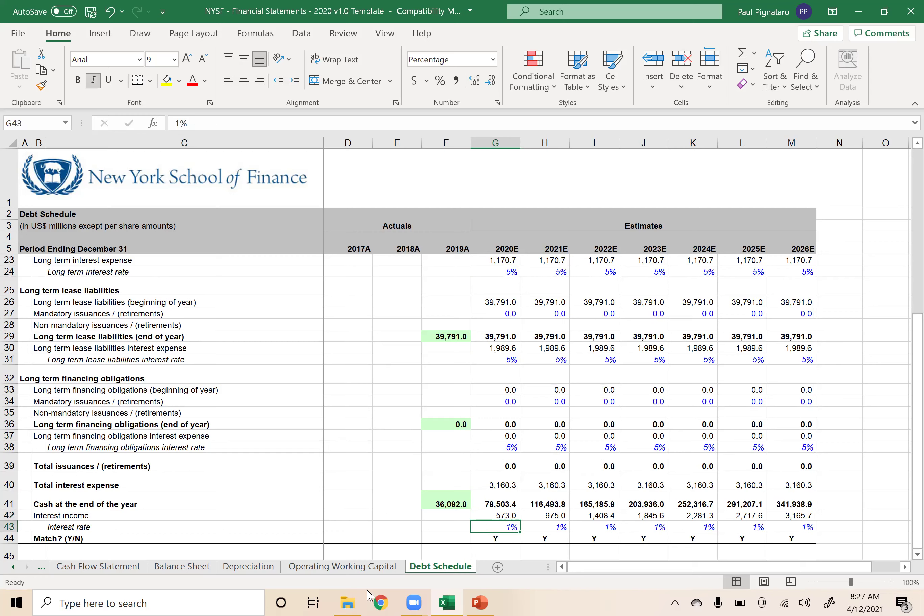
Switch to File Explorer and open the 2019 10K PDF from the Amazon folder.
left_click(347, 603)
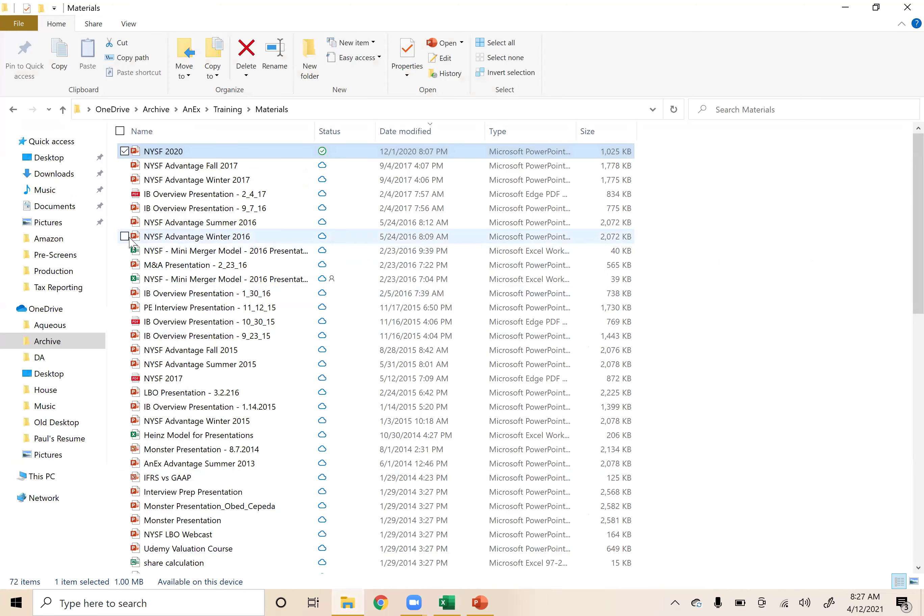
left_click(227, 110)
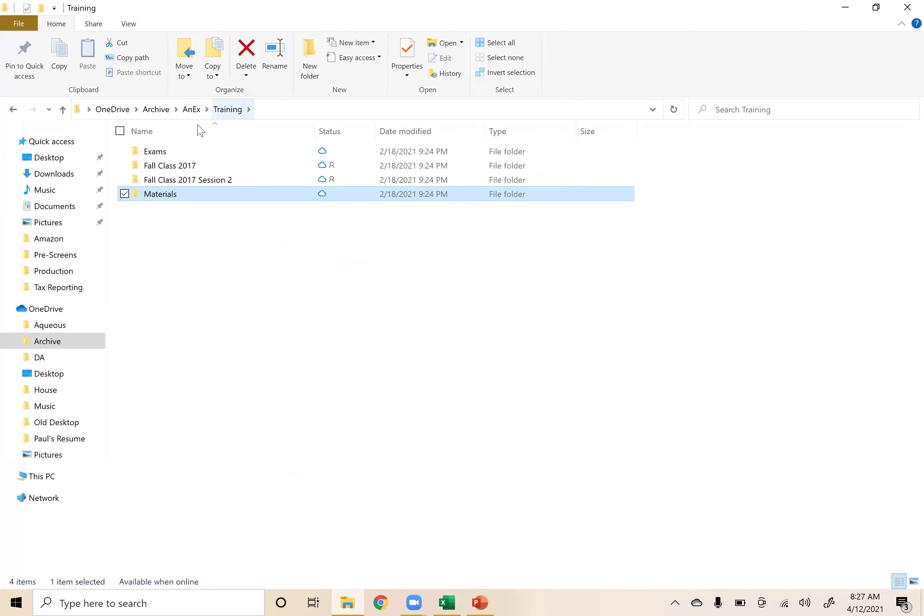
left_click(191, 110)
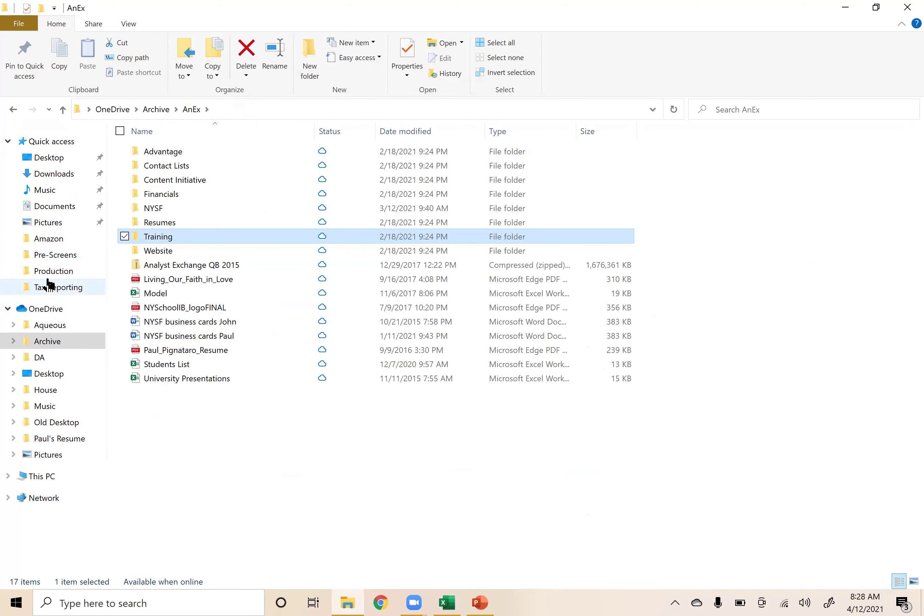
left_click(49, 241)
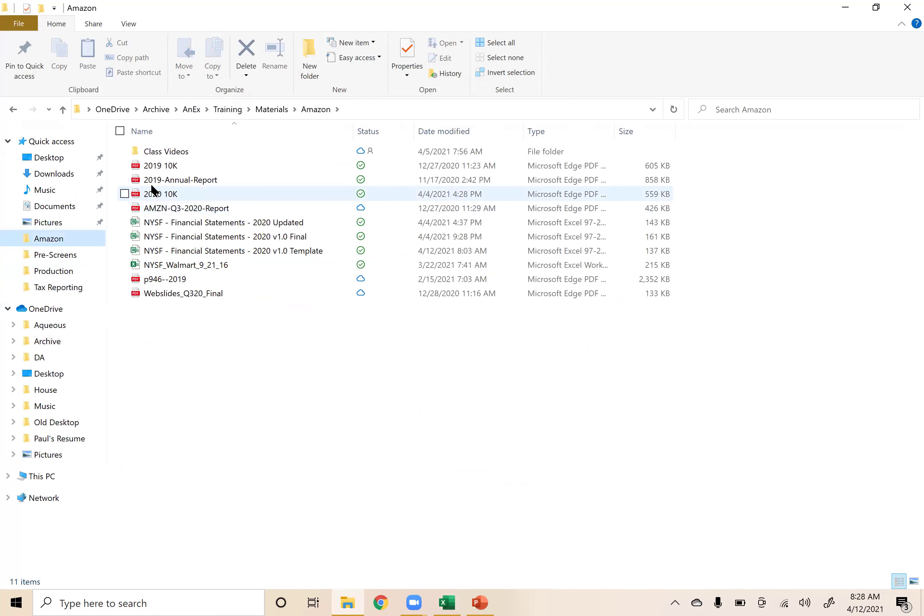
double_click(156, 166)
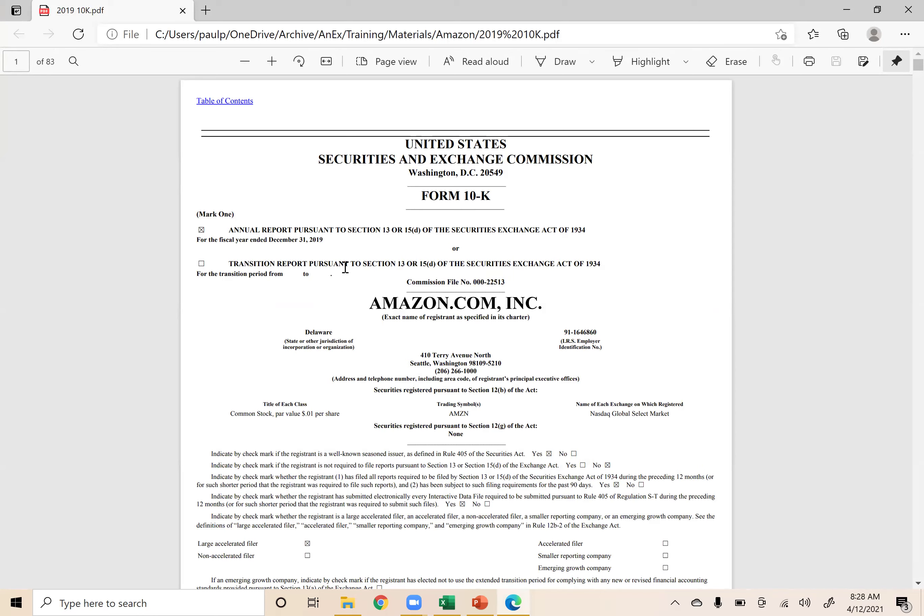
Search the 10-K for "interest income" and review each match, including the consolidated statements of operations.
key("ctrl+f")
type("interest")
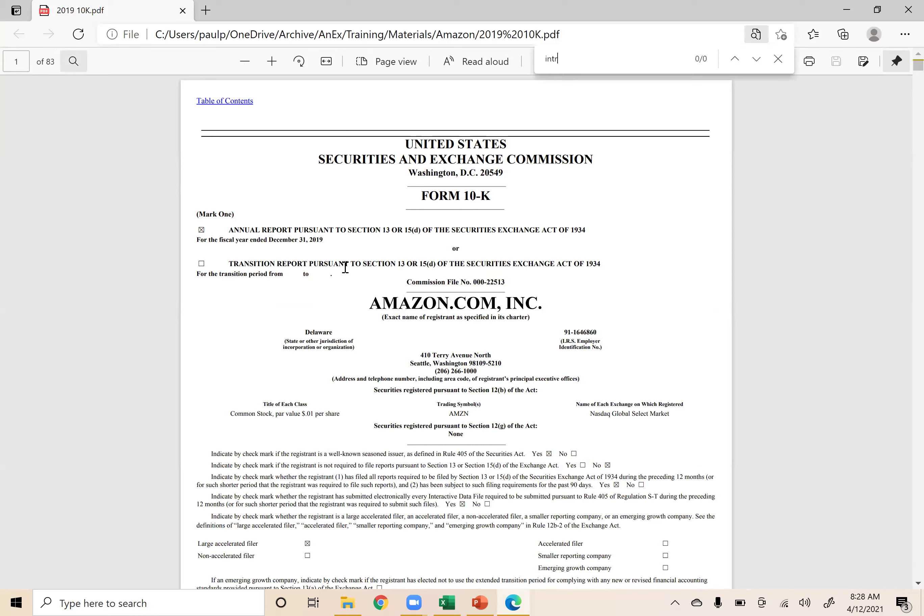
type(" income")
key("Return")
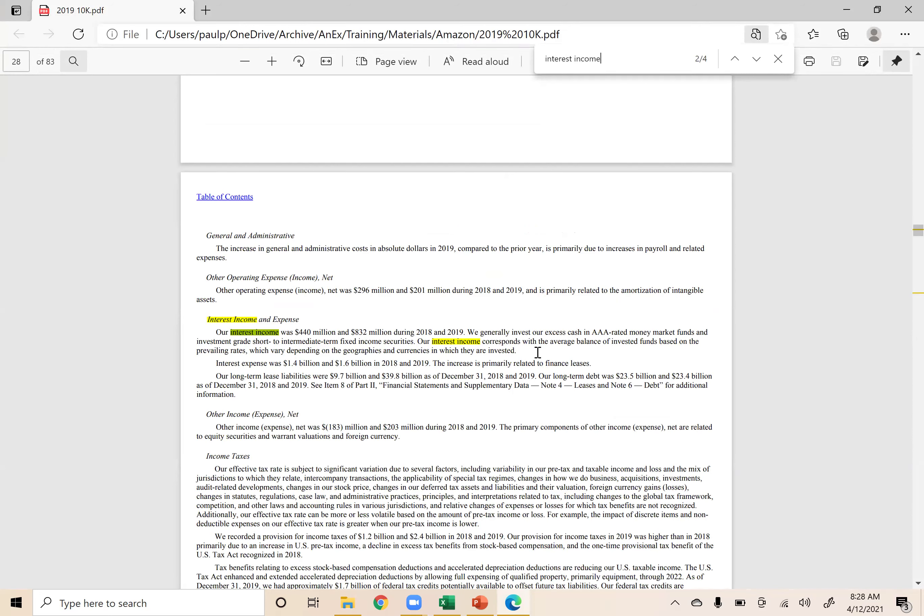
left_click(553, 332)
left_click(756, 60)
left_click(756, 61)
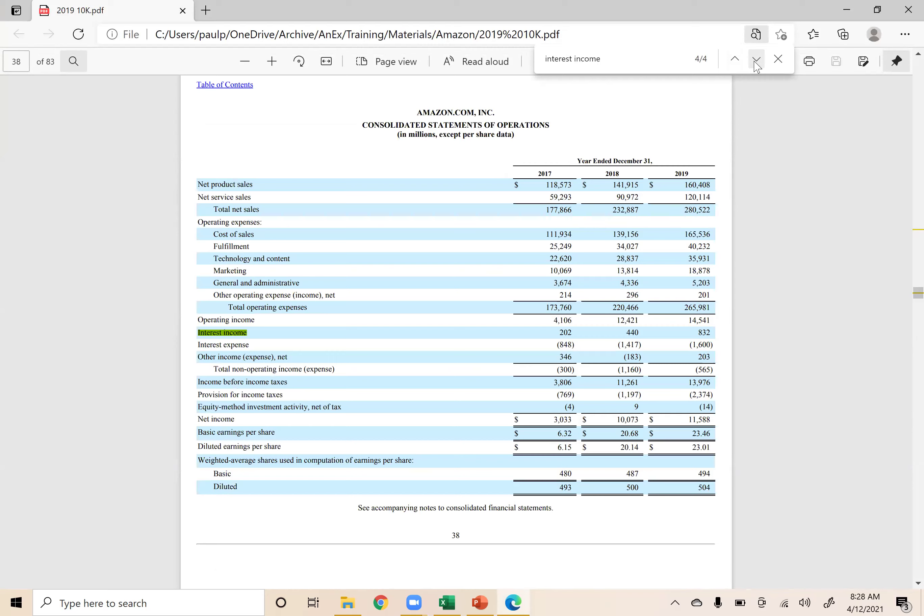
left_click(756, 60)
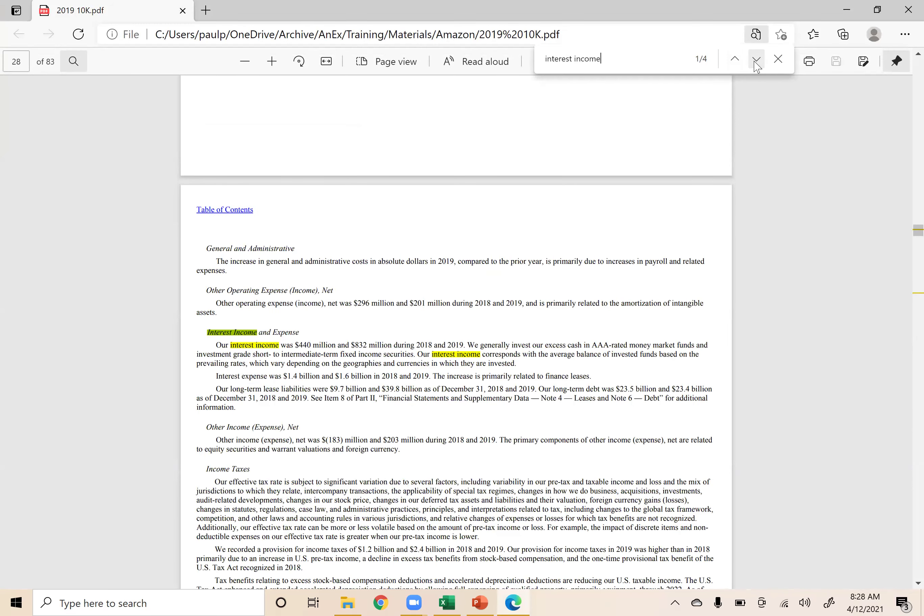
left_click(756, 61)
left_click(756, 61)
left_click(756, 61)
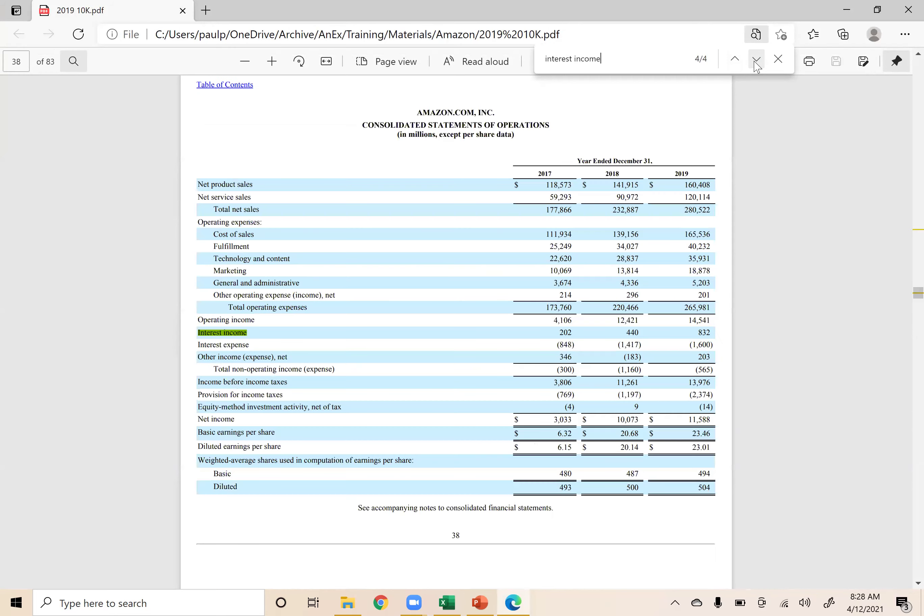
Broaden the search to "interest" and step through the matches to the lease cost table in Note 4.
left_click_drag(603, 59, 574, 59)
key("BackSpace")
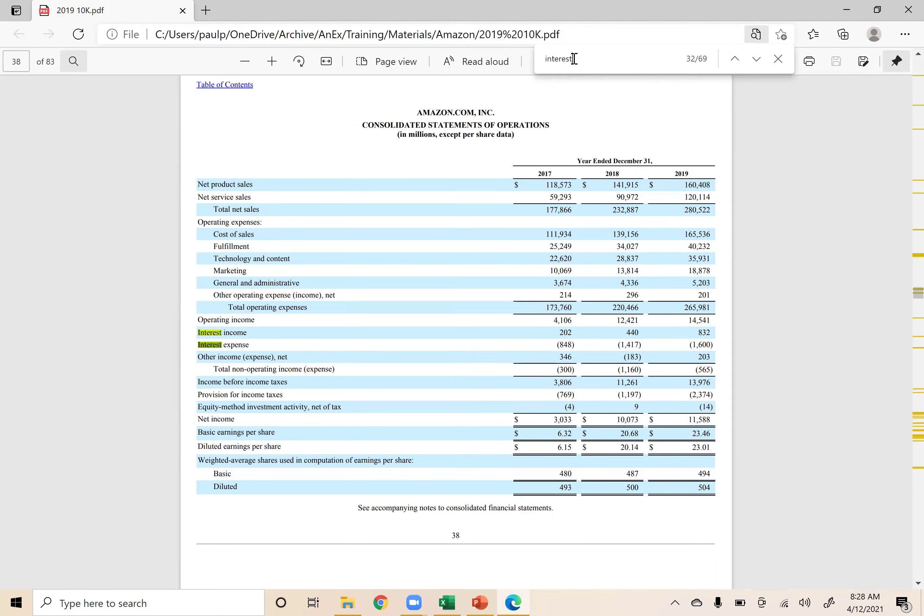
key("Return")
key("Return")
key("Return")
key("Return")
key("Return")
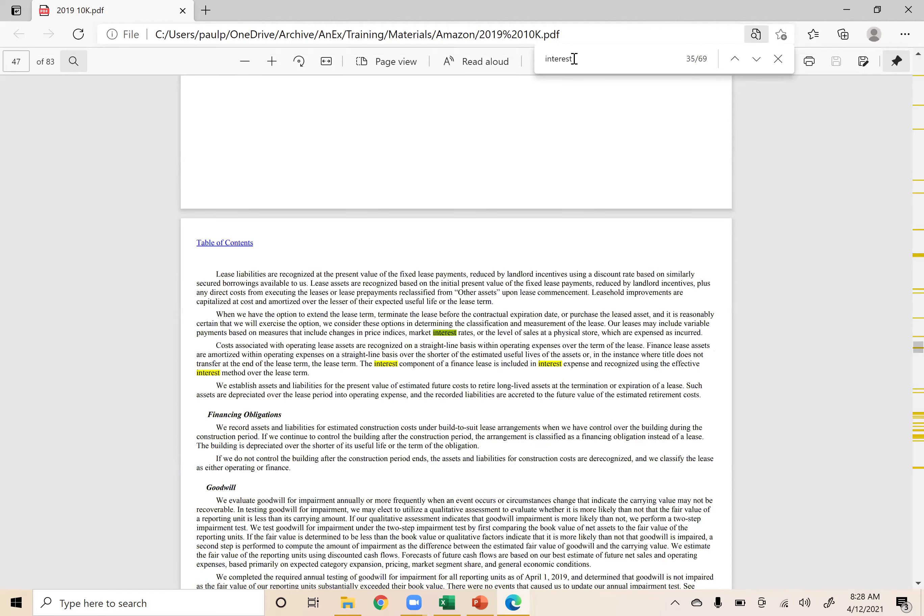
key("Return")
key("Return")
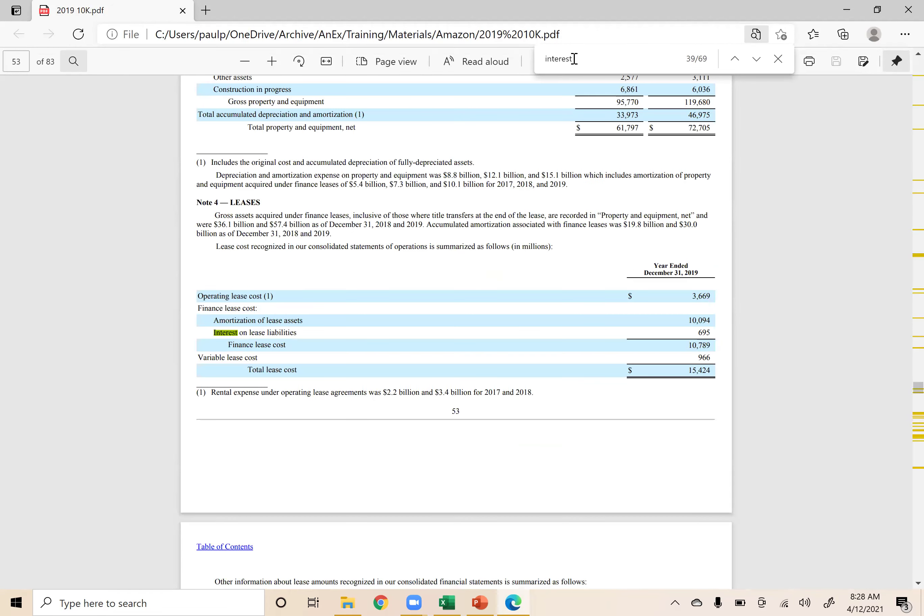
Continue through the "interest" matches and examine the effective and weighted-average rates in the long-term debt notes on page 57.
key("Return")
key("Return")
key("Return")
key("Return")
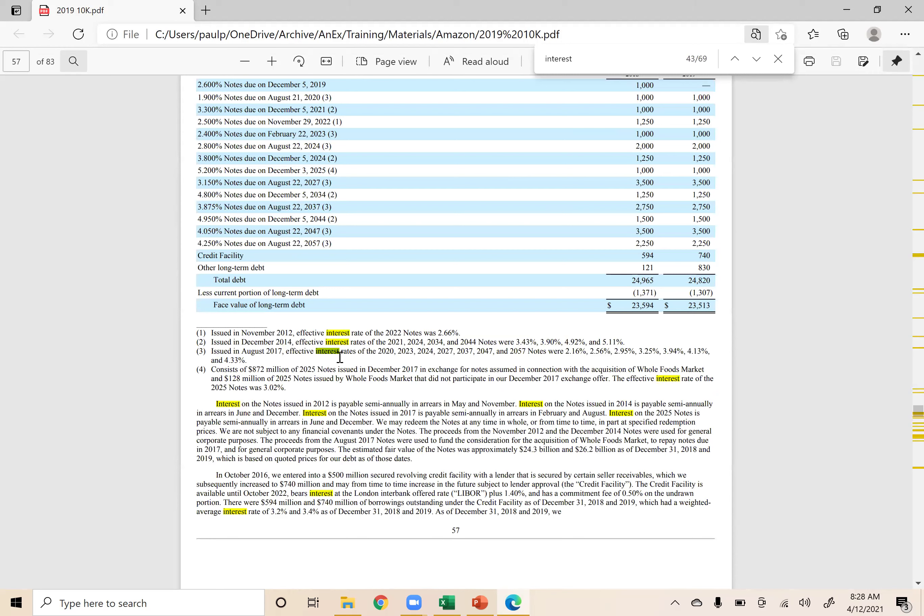
key("Return")
key("Return")
left_click(357, 512)
key("Return")
key("Return")
key("Return")
key("Return")
key("Return")
key("Return")
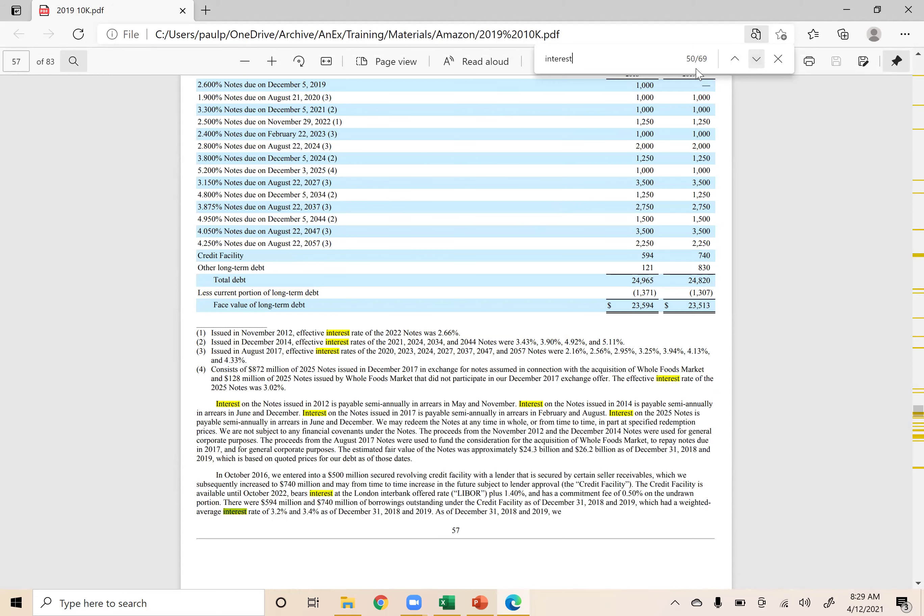
Step through the "interest" matches after page 57 up to the tax contingencies on page 66, looking for interest rates on cash.
key("Return")
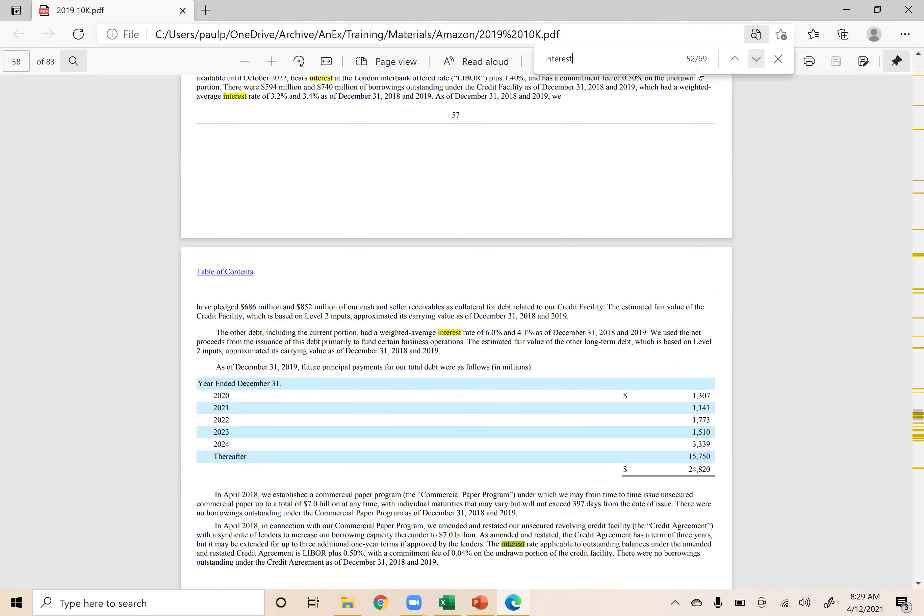
key("Return")
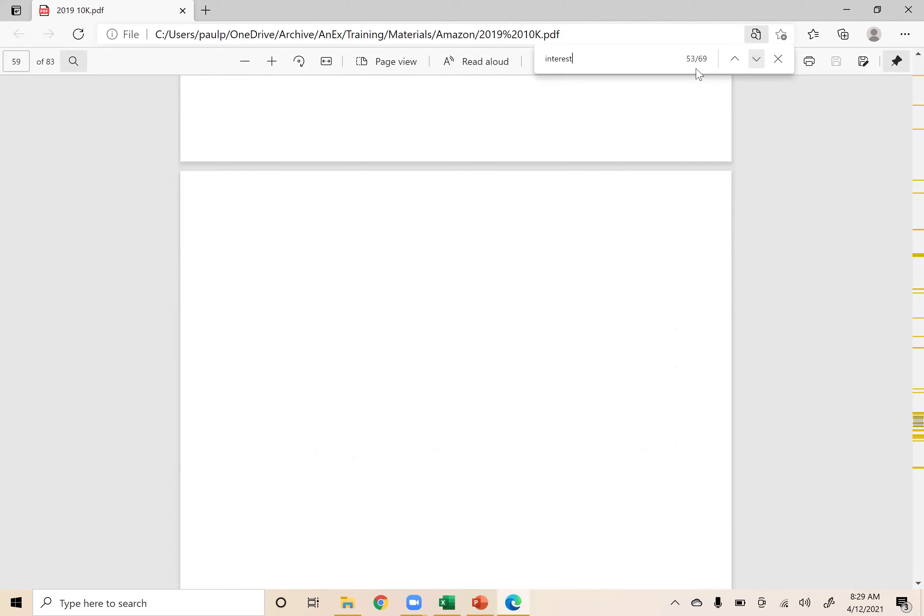
key("Return")
key("Return")
key("Return")
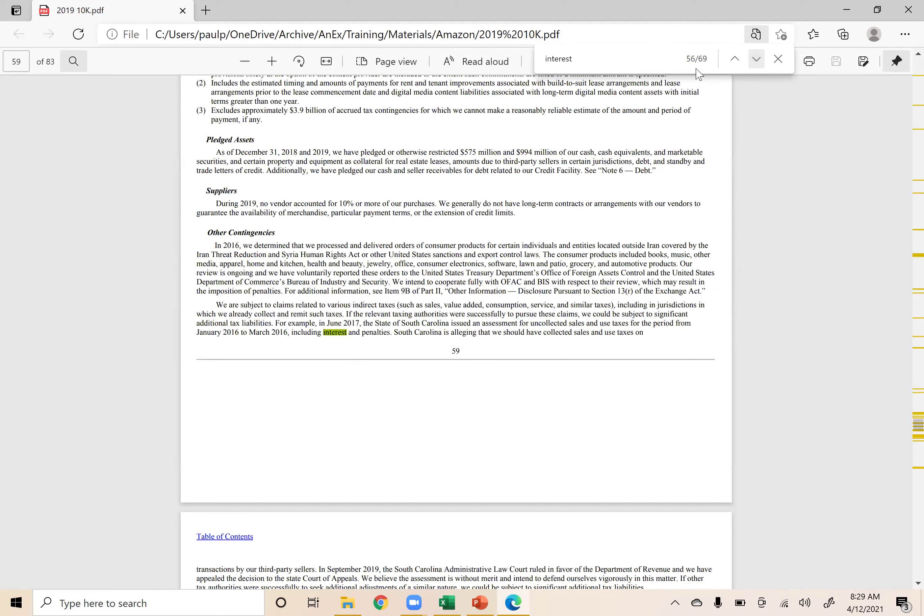
key("Return")
key("Return")
key("Return")
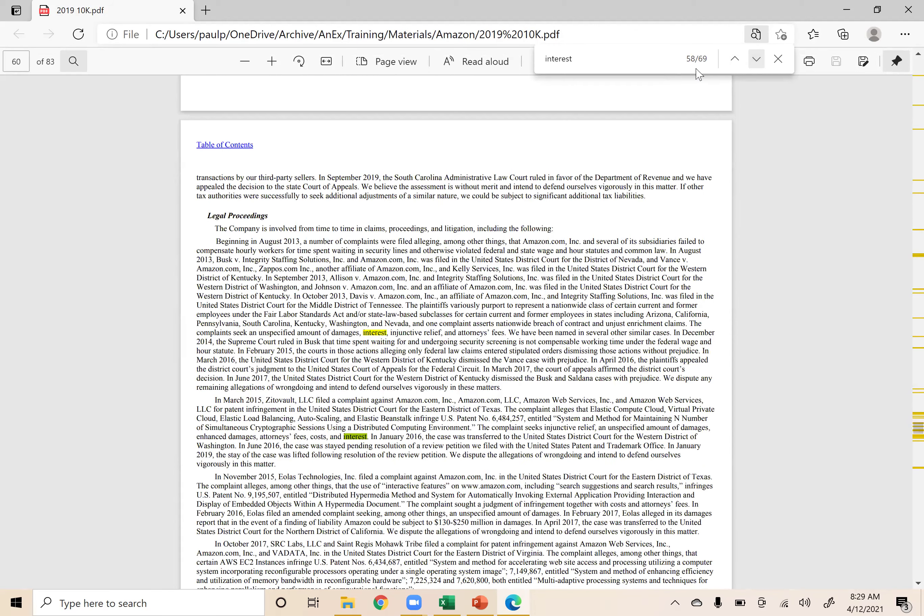
key("Return")
key("Return")
key("Return")
key("Return")
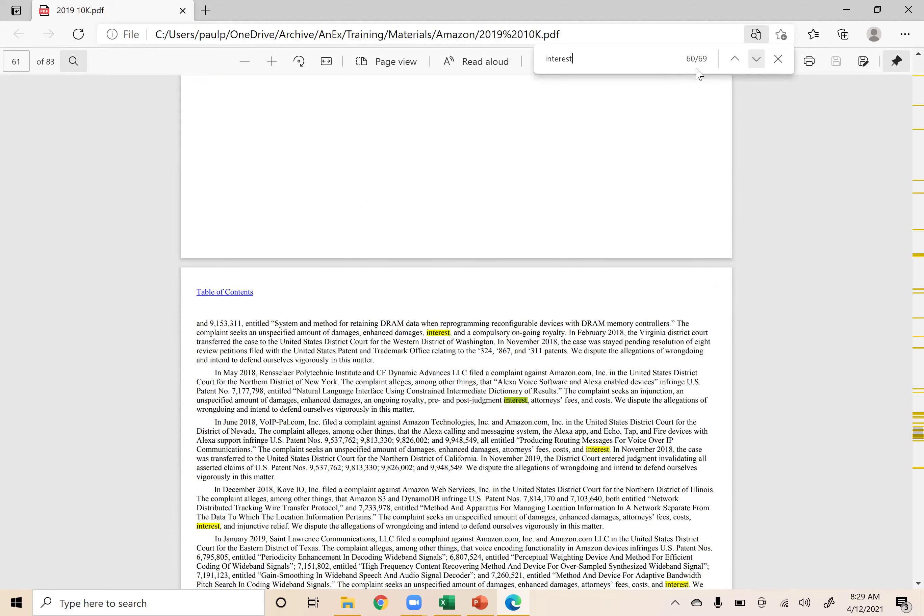
key("Return")
key("Return")
key("Return")
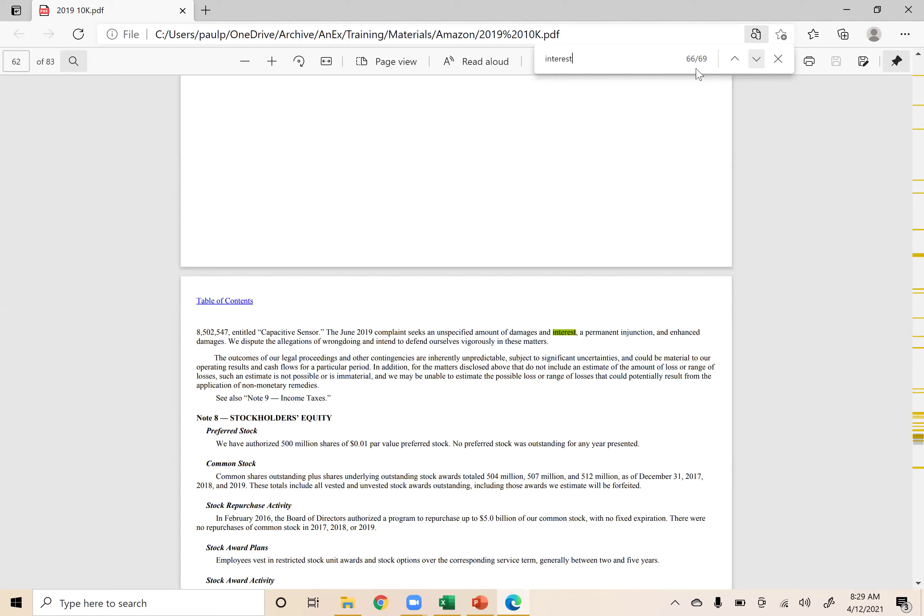
key("Return")
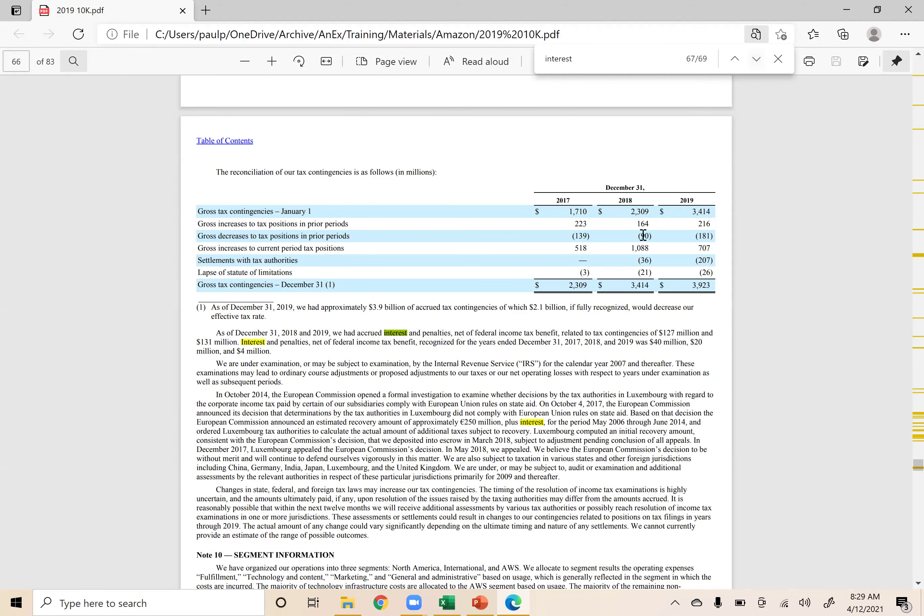
Open the NYSF - Financial Statements - 2020 v1.0 Final workbook and inspect the 2020E interest income rate formula in G43 of the Debt Schedule.
left_click(348, 603)
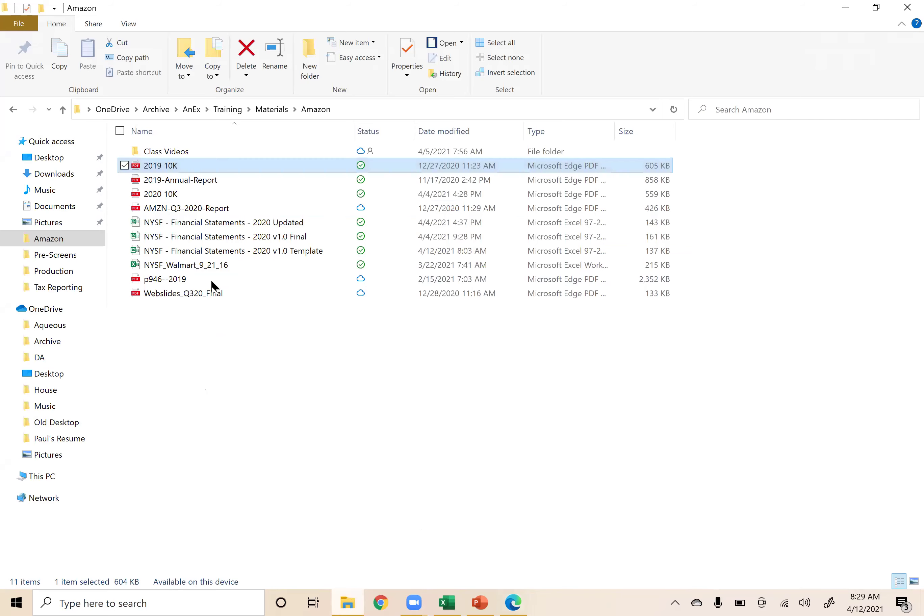
left_click(203, 237)
double_click(202, 233)
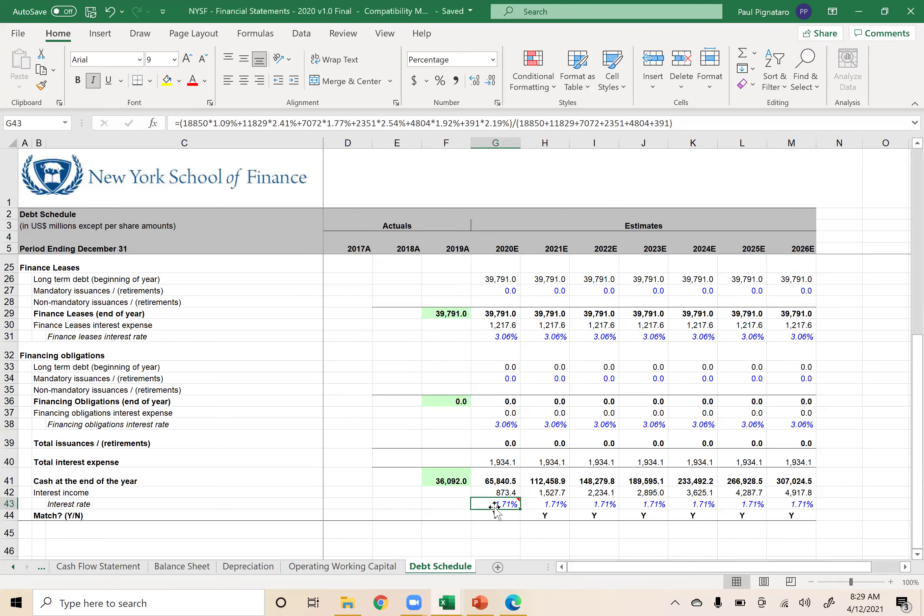
mouse_move(494, 502)
Switch back to the 10-K in Edge and examine the Item 7A table of weighted-average interest rates for cash equivalents and marketable securities.
key("alt+Tab")
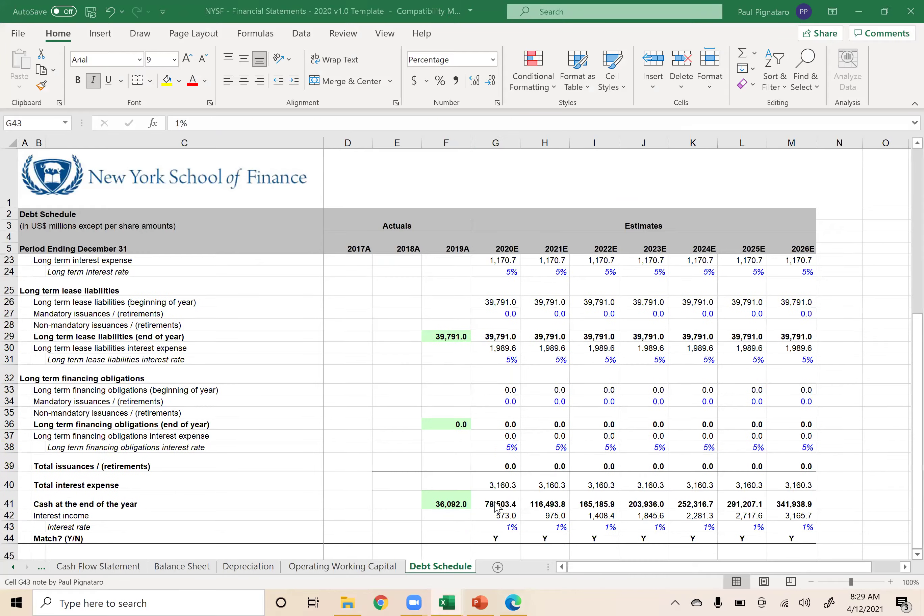
key("alt+Tab")
key("alt+Tab")
key("alt+Tab")
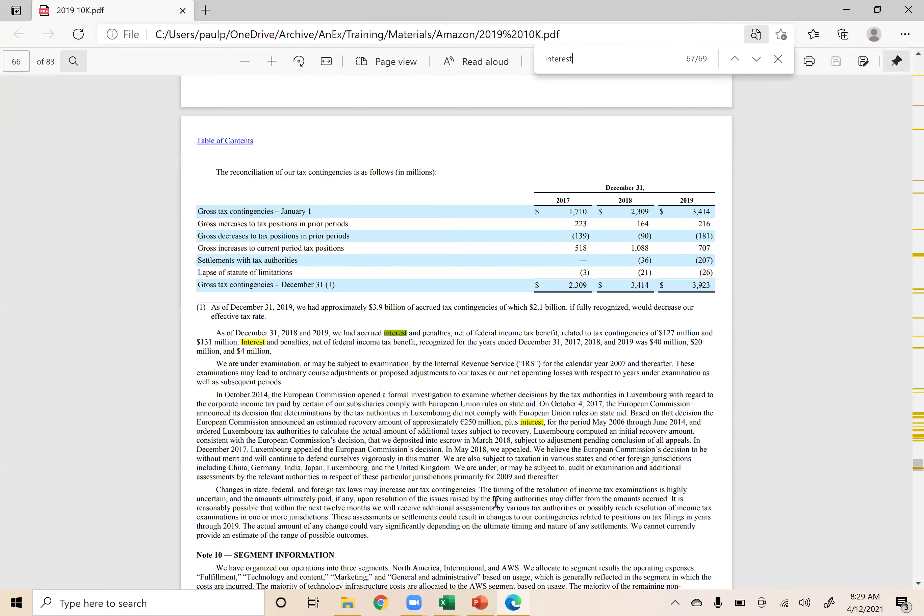
scroll(471, 375, "down", 8)
scroll(472, 375, "down", 3)
scroll(471, 375, "up", 11)
scroll(472, 375, "up", 20)
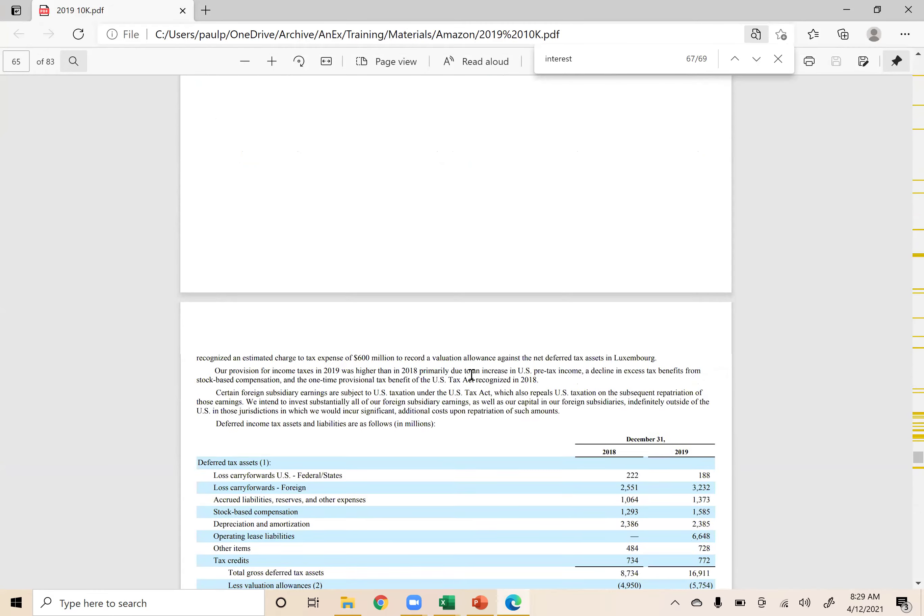
scroll(472, 375, "up", 18)
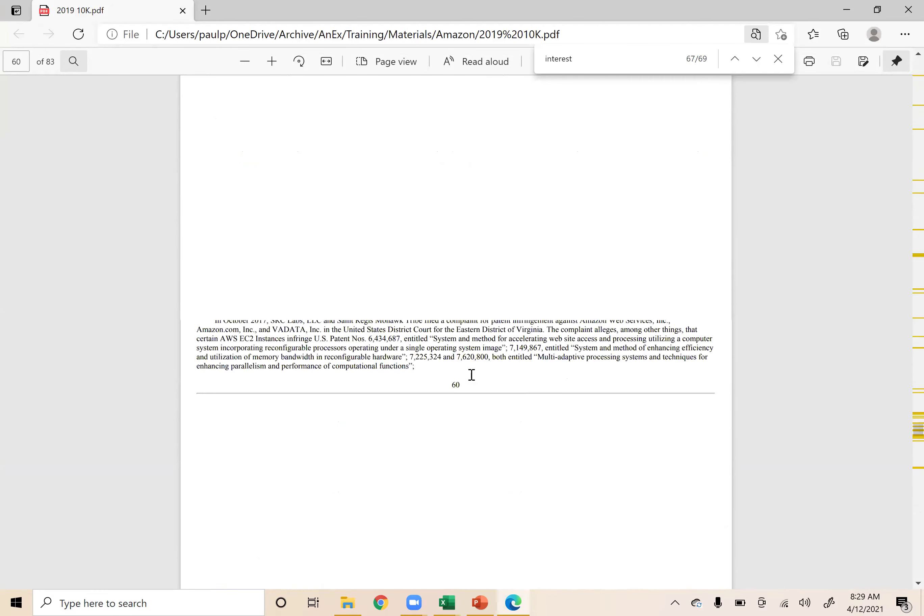
scroll(472, 375, "up", 12)
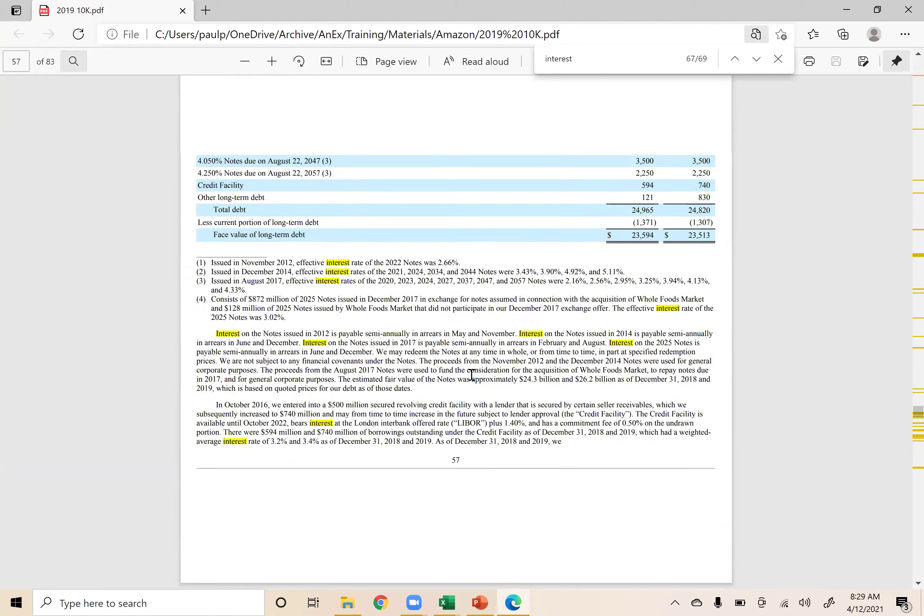
scroll(472, 375, "up", 20)
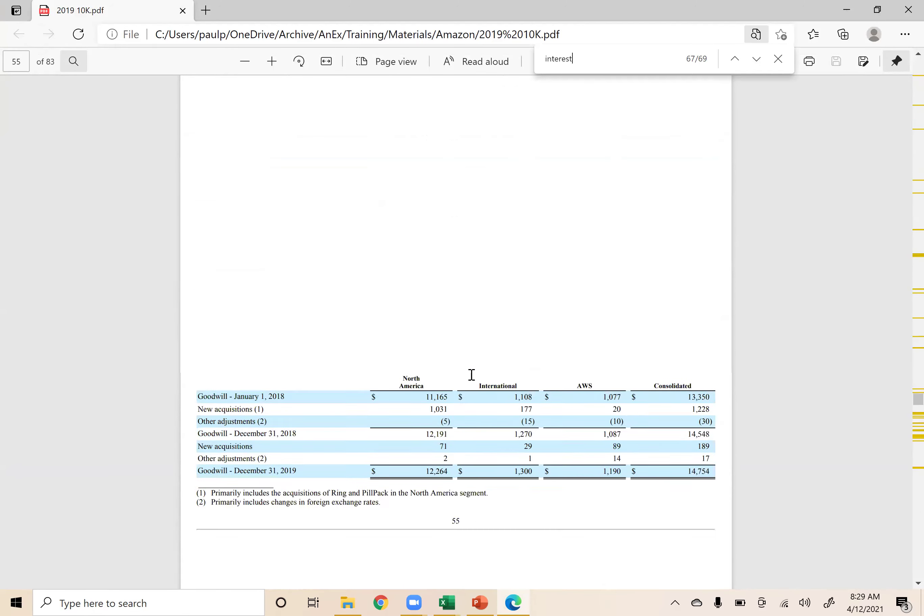
scroll(472, 375, "up", 20)
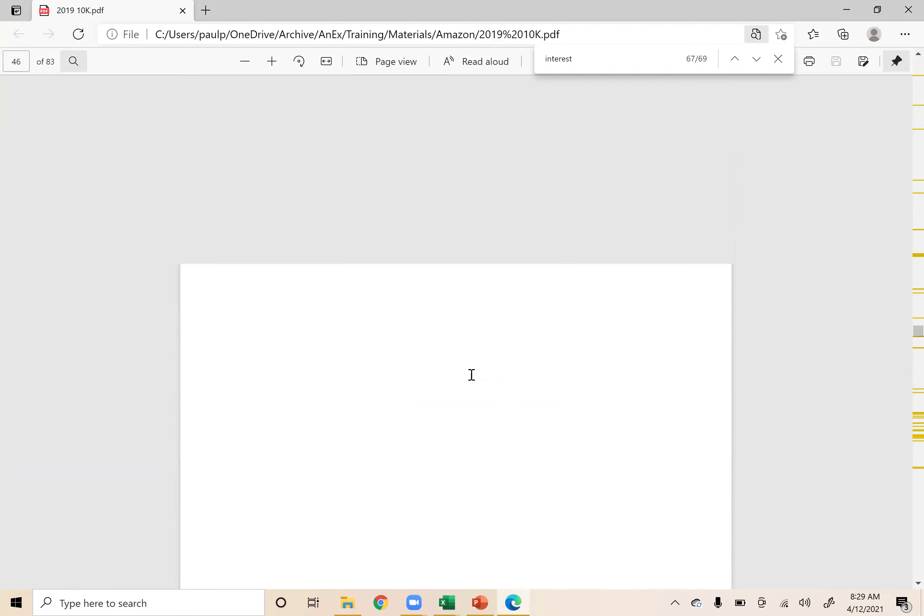
scroll(472, 375, "down", 12)
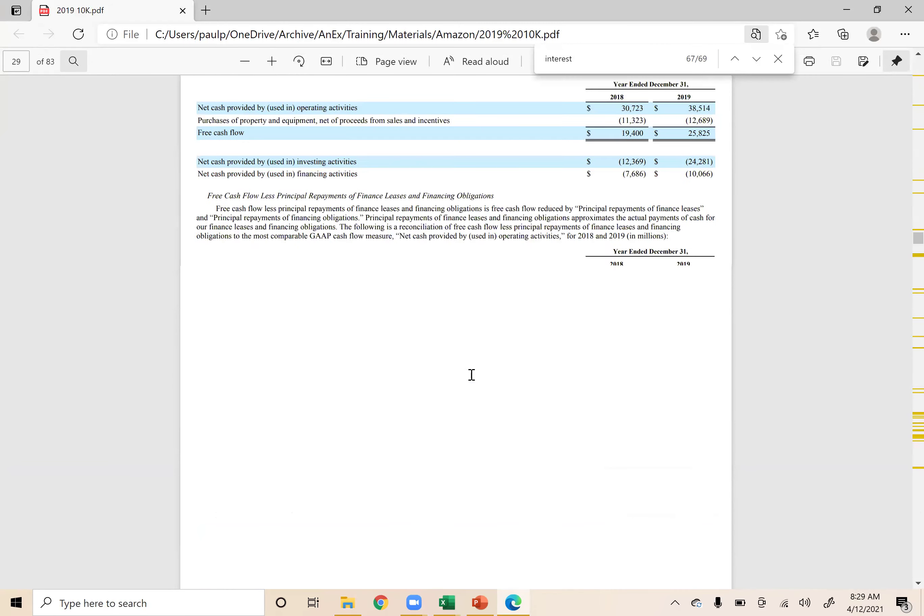
scroll(471, 375, "up", 6)
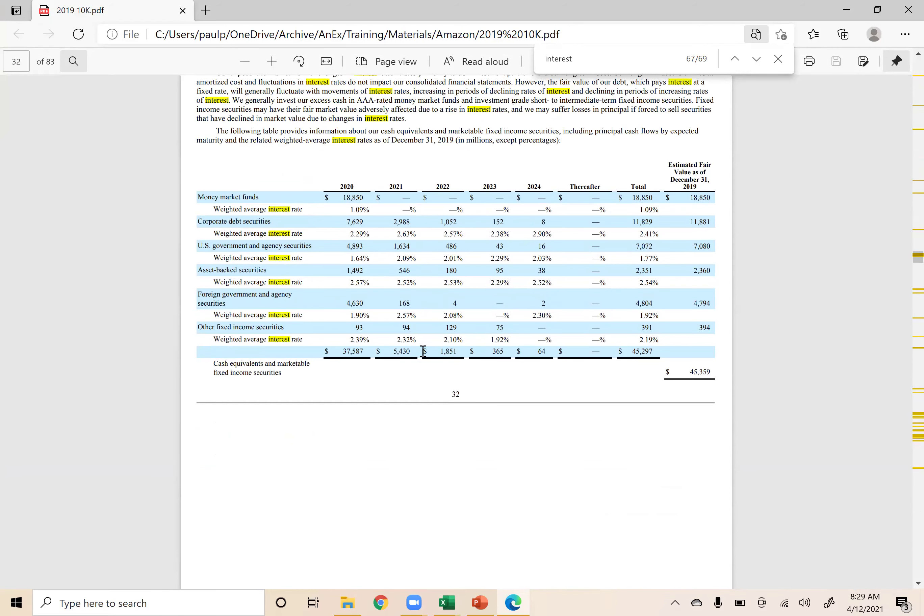
scroll(418, 354, "down", 5)
scroll(419, 355, "down", 3)
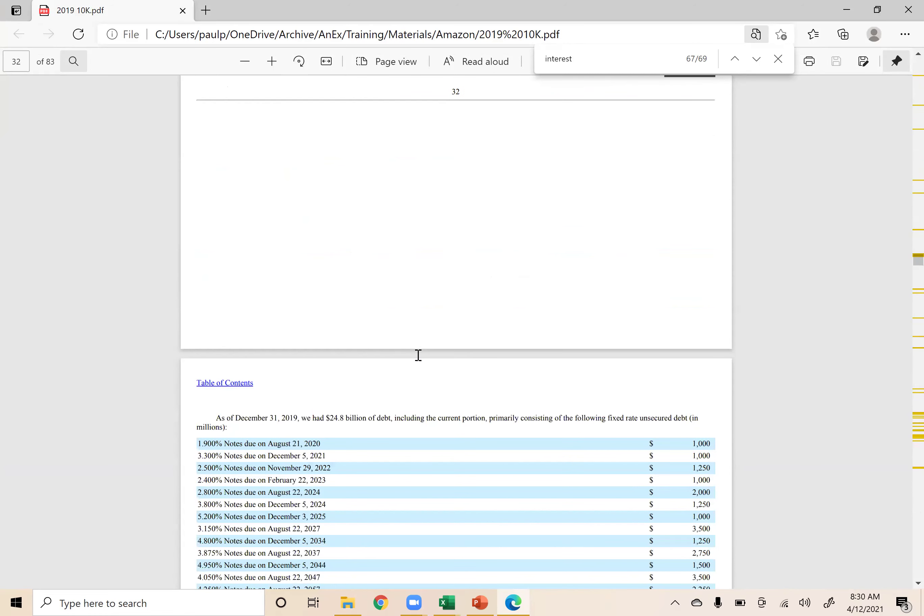
scroll(418, 355, "up", 10)
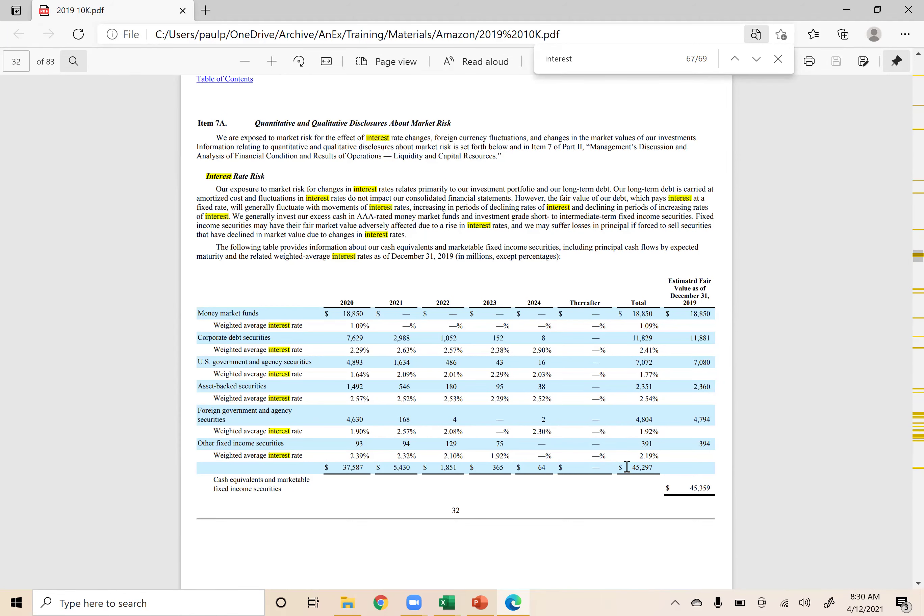
Compare the G43 interest rate formula in the Final workbook with the totals and weighted-average rates in the 10-K's Item 7A table.
key("alt+Tab")
left_click(495, 528)
key("alt+Tab")
key("alt+Tab")
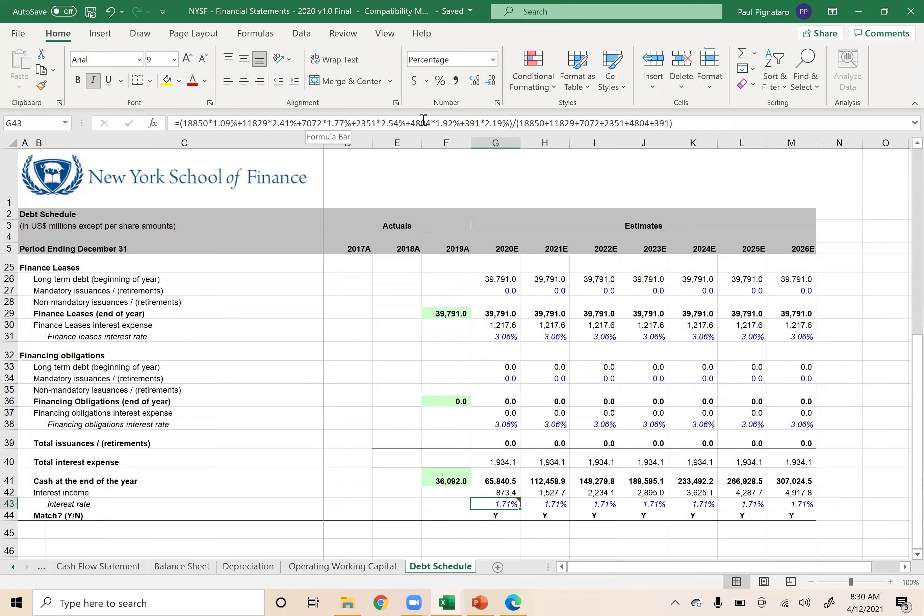
key("alt+Tab")
key("alt+Tab")
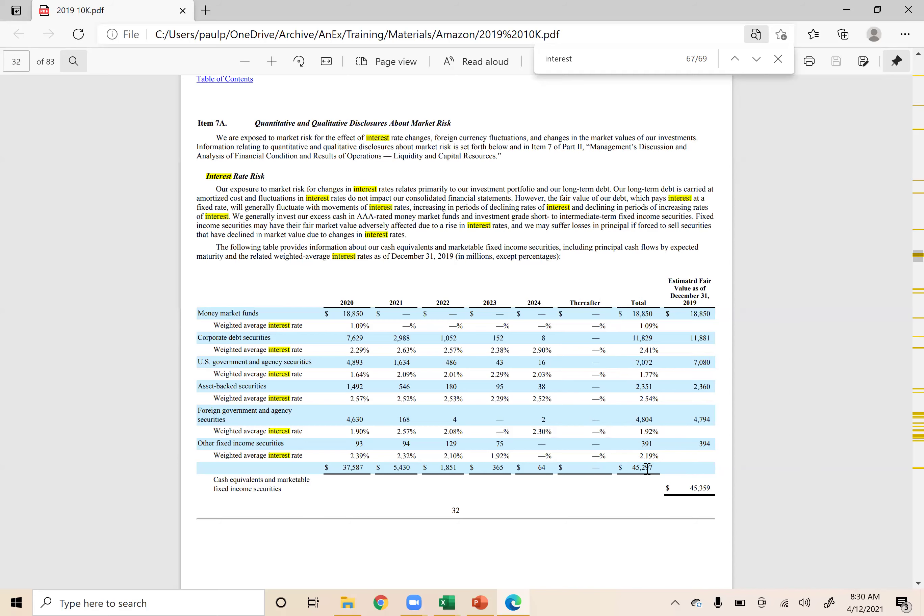
key("alt+Tab")
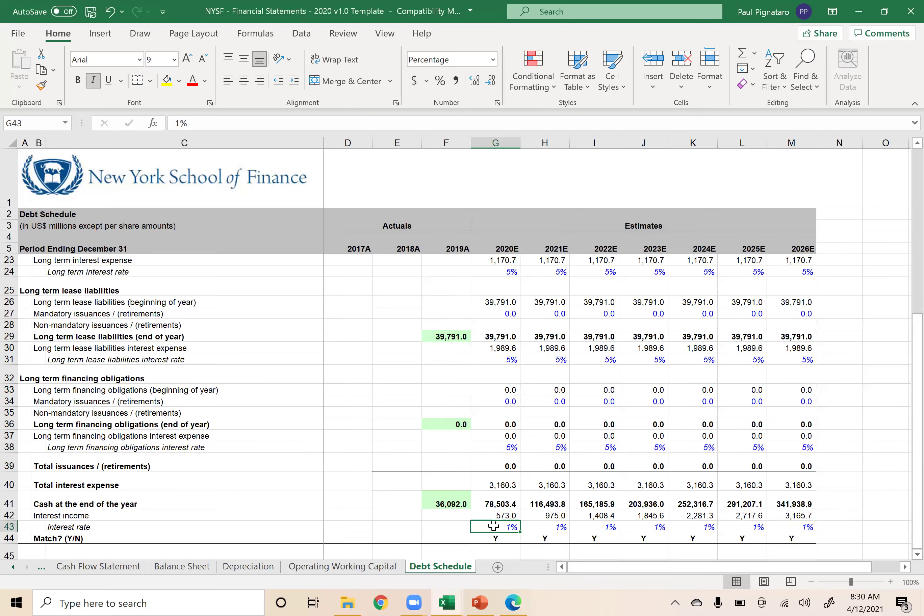
key("alt+Tab")
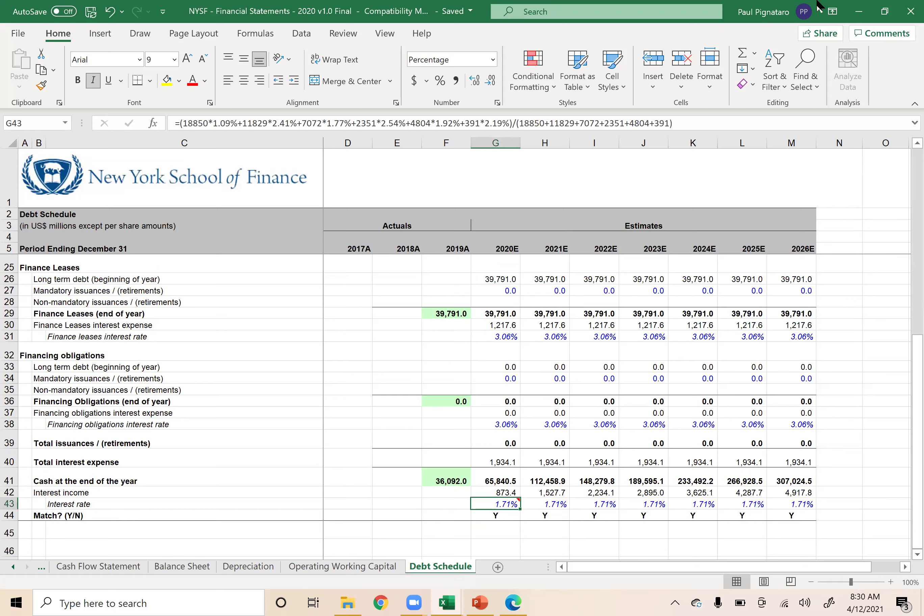
left_click_drag(696, 124, 175, 116)
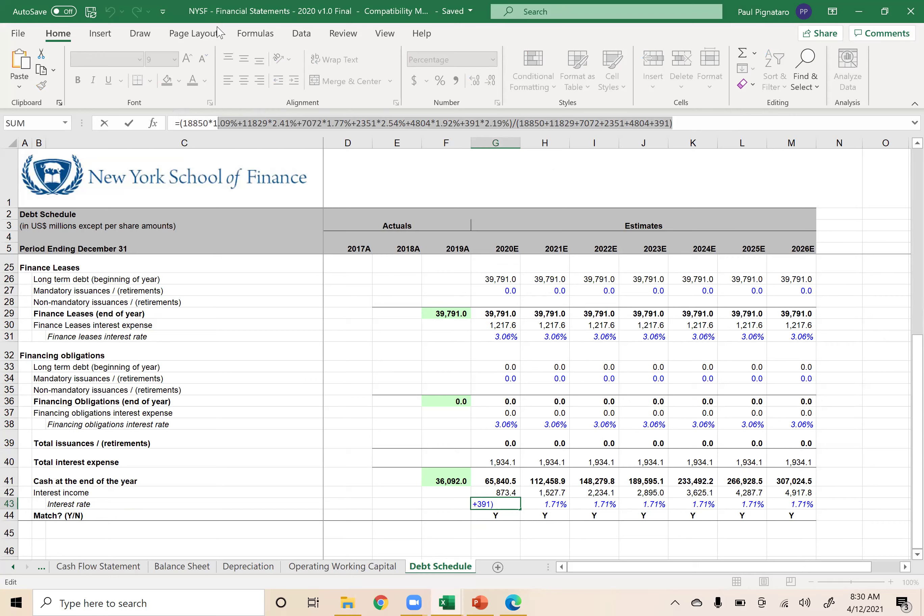
key("alt+Tab")
key("alt+Tab")
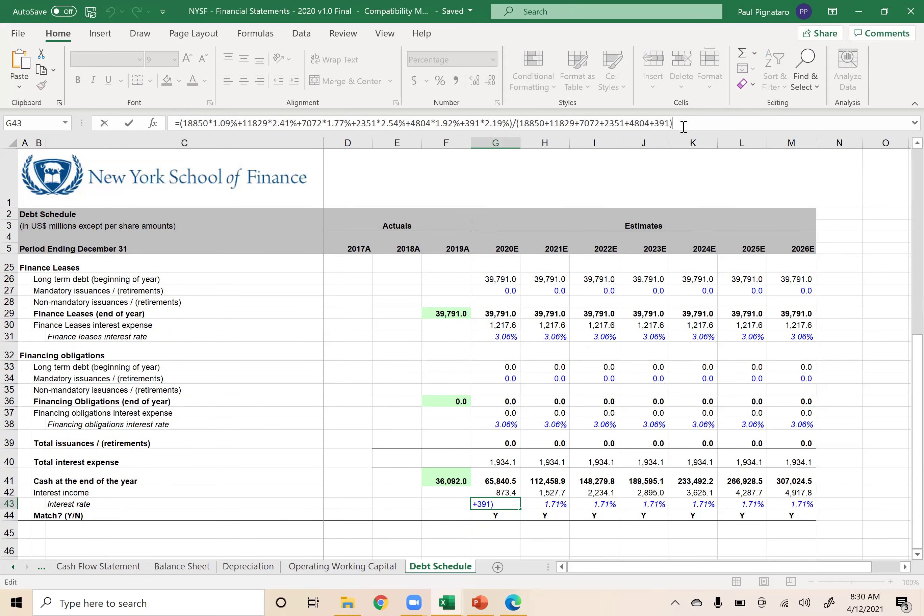
key("ctrl+c")
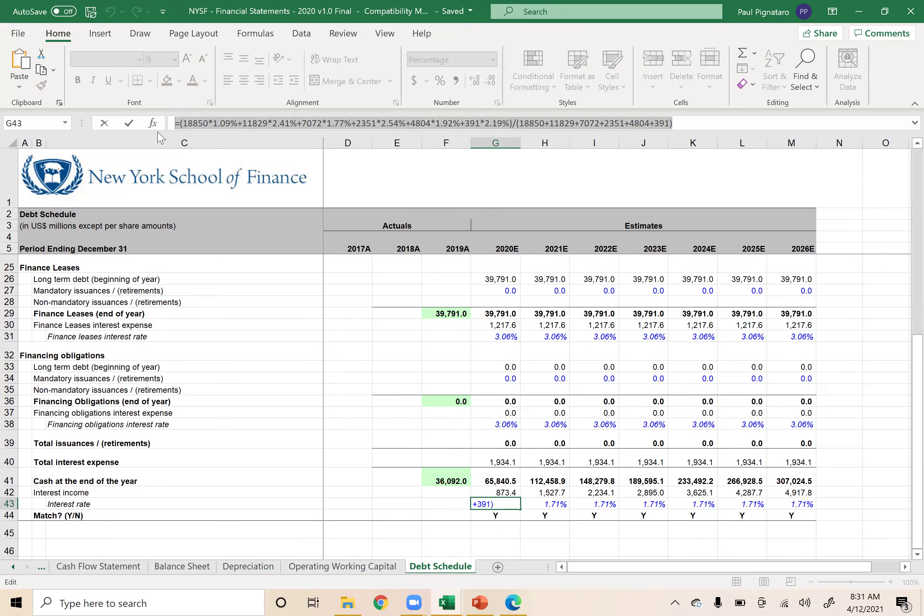
key("alt+Tab")
key("ctrl+v")
left_click(492, 526)
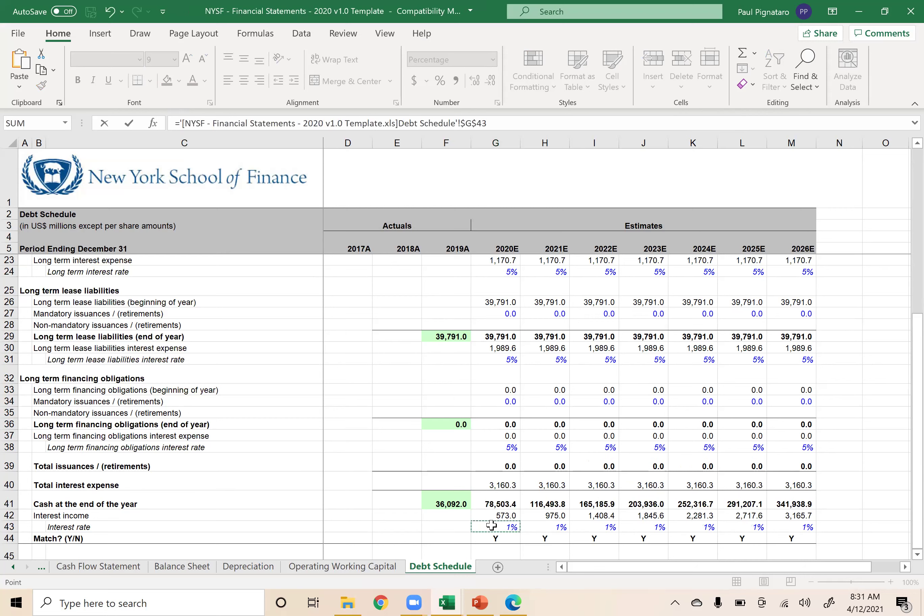
left_click_drag(505, 124, 135, 127)
key("ctrl+v")
key("alt+Tab")
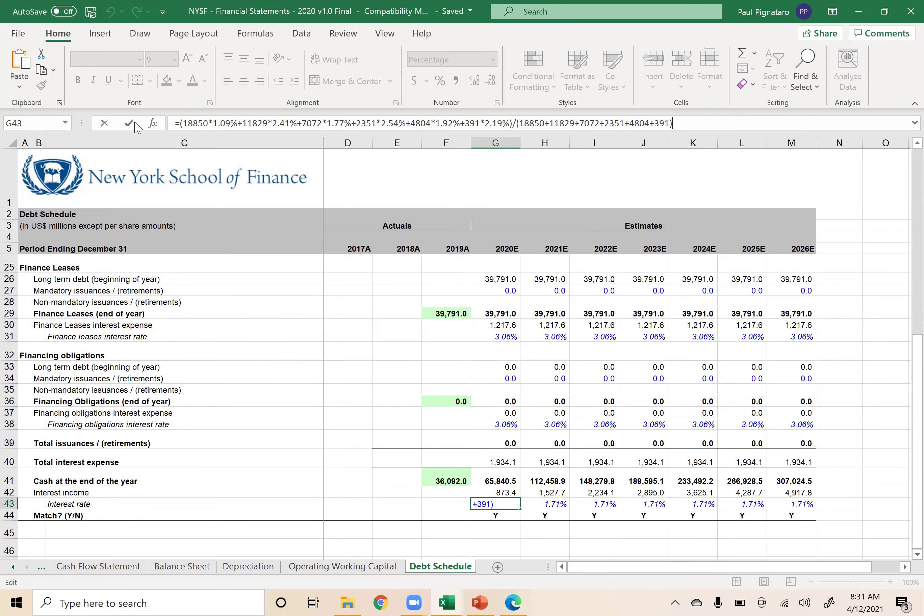
key("Down")
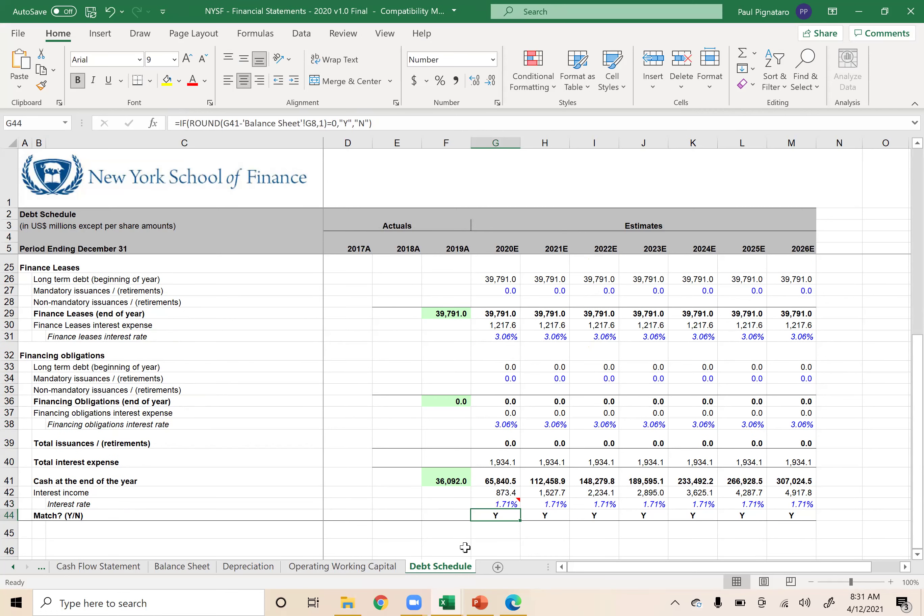
Inspect the 2020E interest rate formula and note in G43 and the 2021E interest income formula in H42 of the Final workbook.
left_click(496, 504)
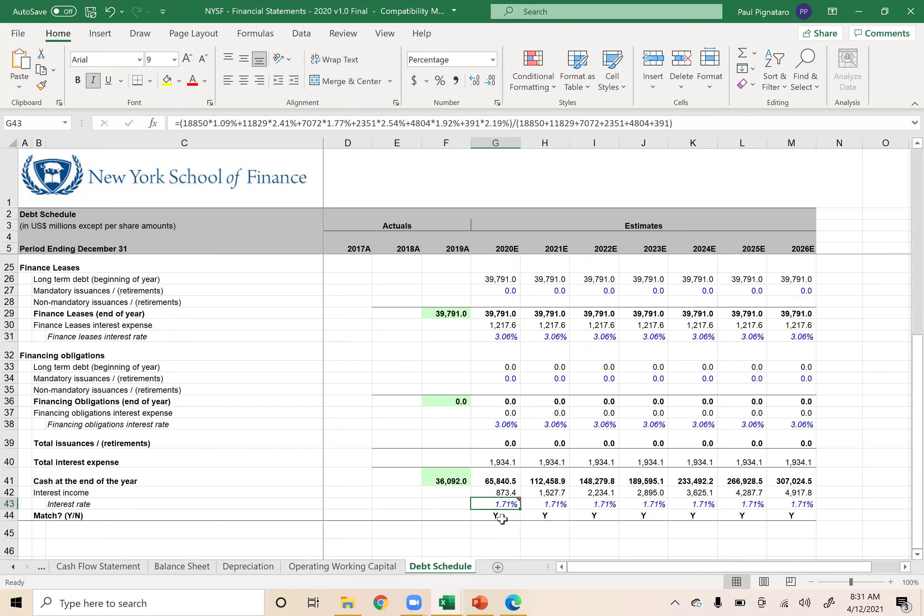
double_click(546, 493)
key("Escape")
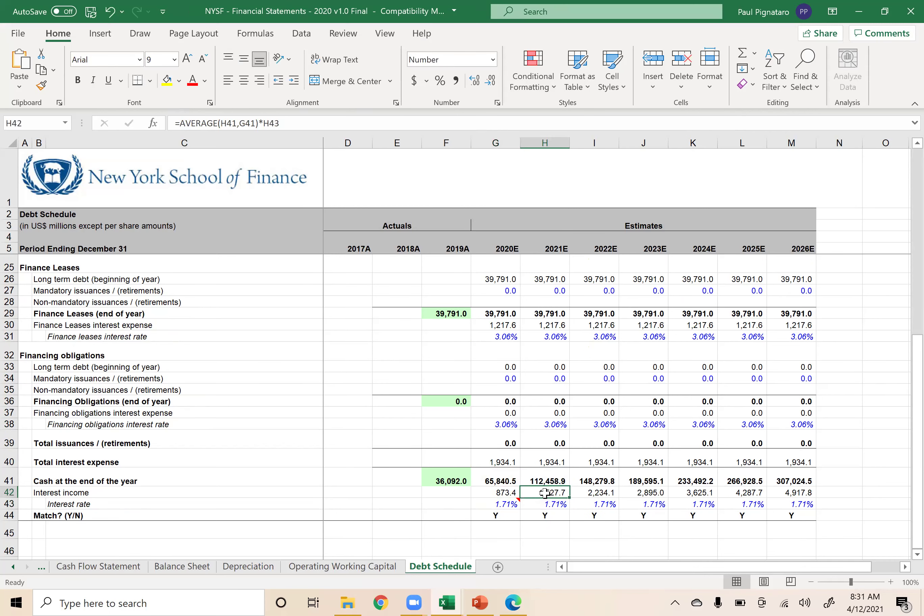
left_click(494, 503)
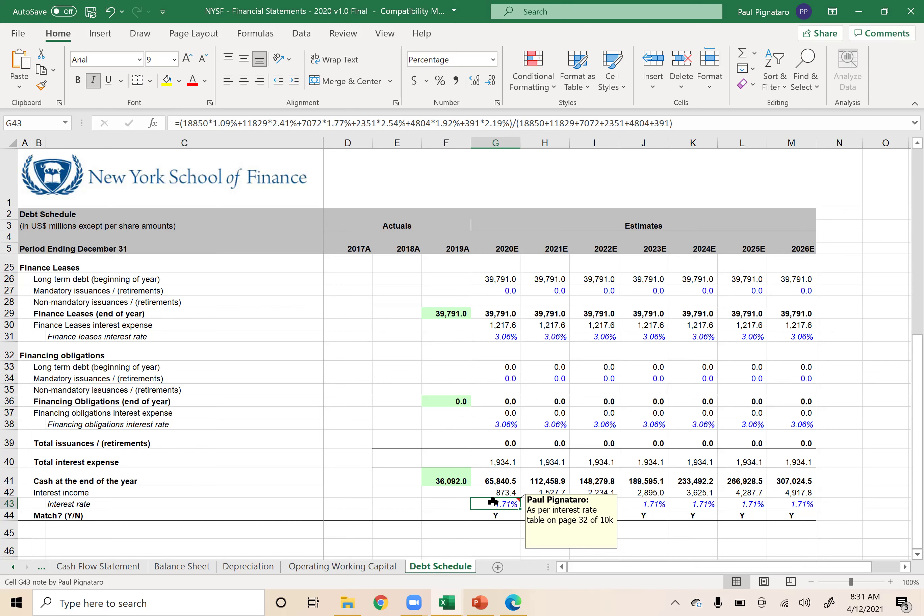
left_click(445, 491)
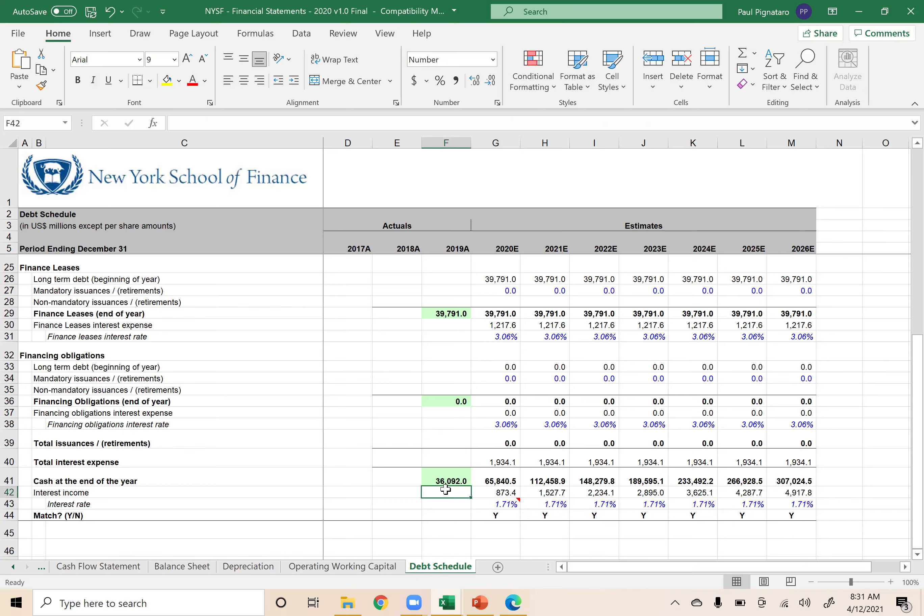
Copy the full text of the 2020E interest rate formula in G43 of the Final workbook, leaving the cell unedited.
key("alt+Tab")
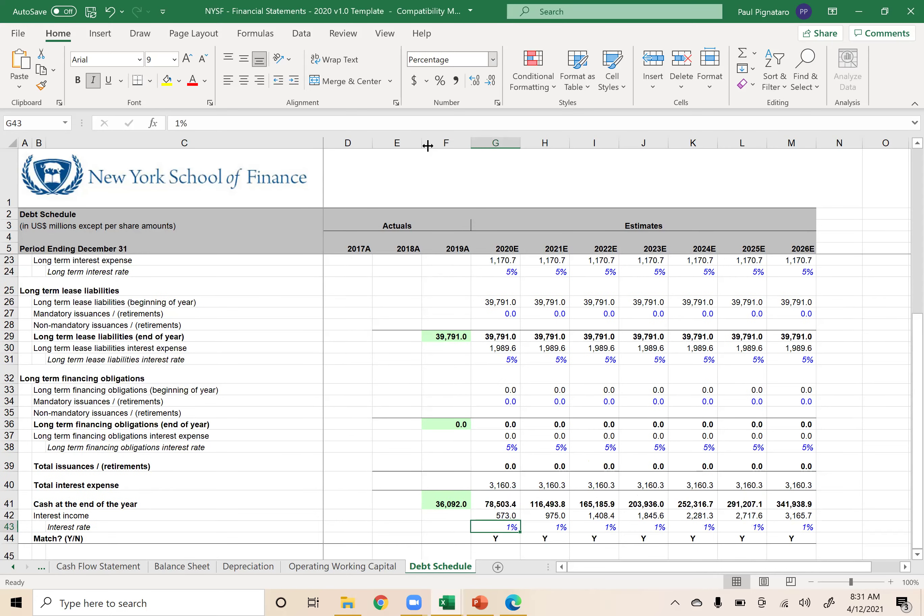
key("alt+Tab")
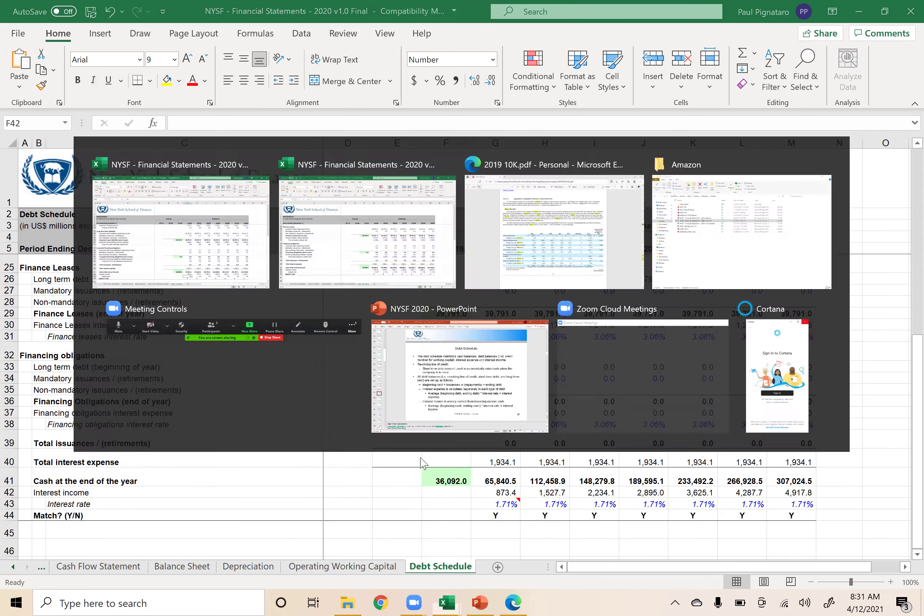
left_click(499, 495)
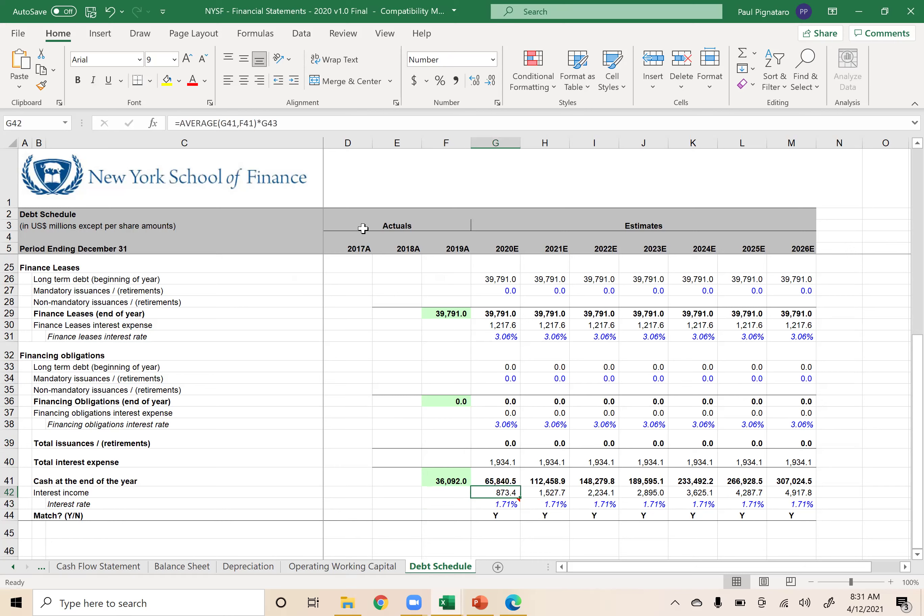
left_click(485, 505)
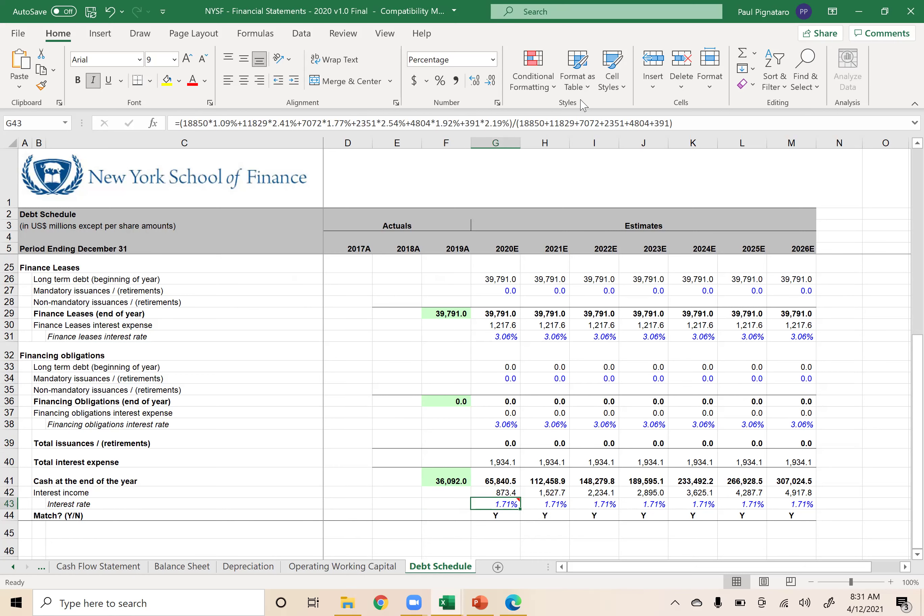
triple_click(698, 122)
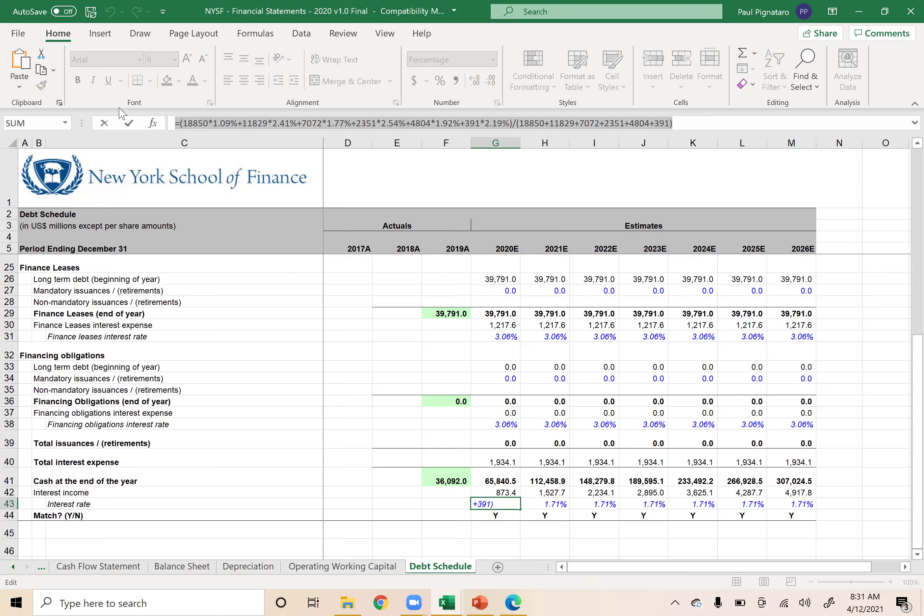
key("Escape")
Switch to the Template workbook and replace the 2020E cash interest rate in G43 of the Debt Schedule with the copied weighted-average formula.
key("alt+Tab")
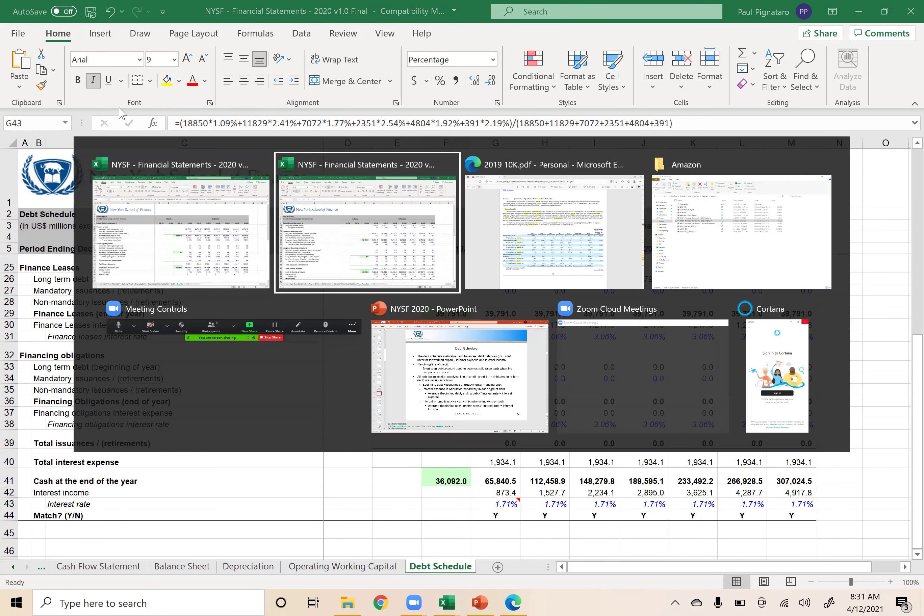
key("alt+Tab")
key("alt+Tab")
key("alt+Tab")
key("alt+Tab")
key("alt+Tab")
key("alt+Tab")
key("alt+Tab")
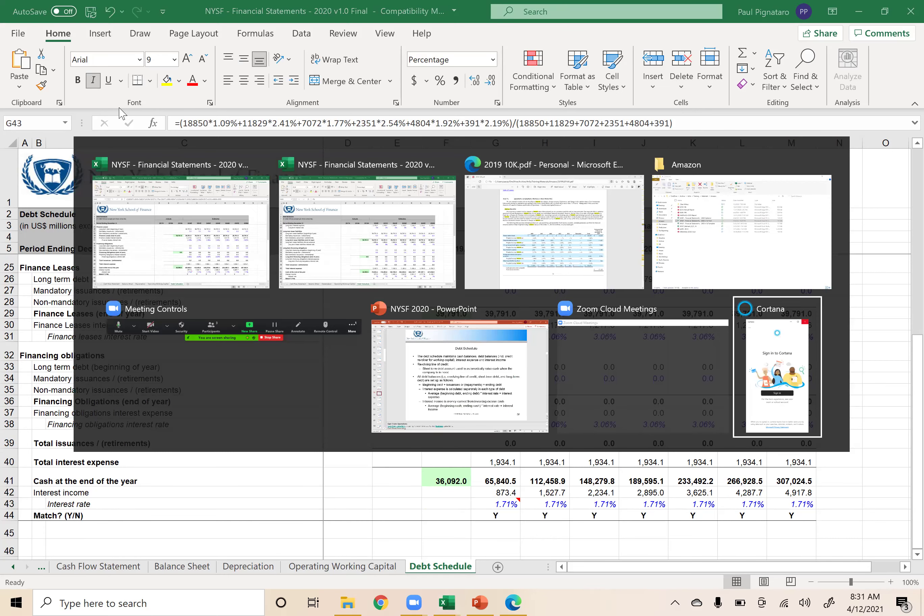
key("alt+Tab")
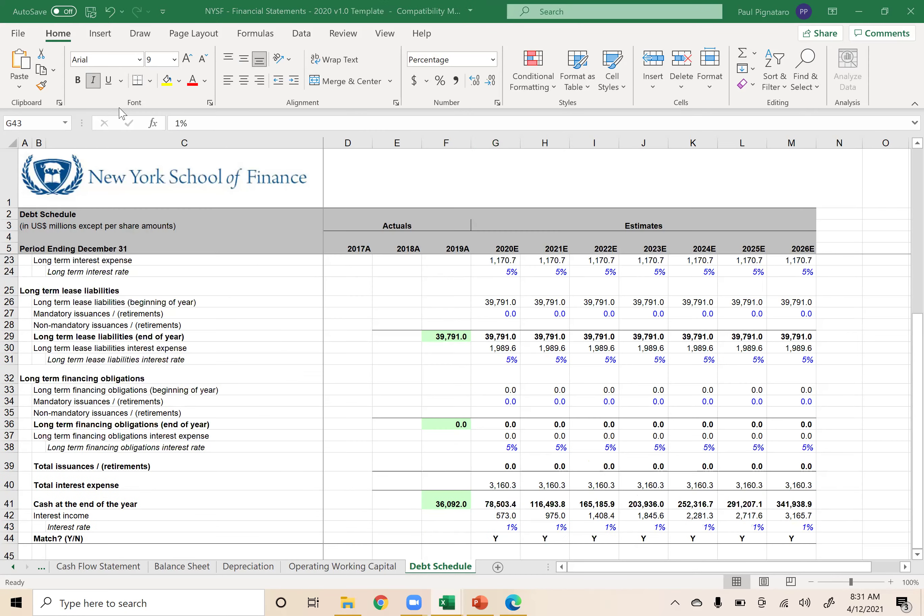
left_click(230, 124)
key("BackSpace")
key("BackSpace")
key("ctrl+v")
key("Return")
key("Up")
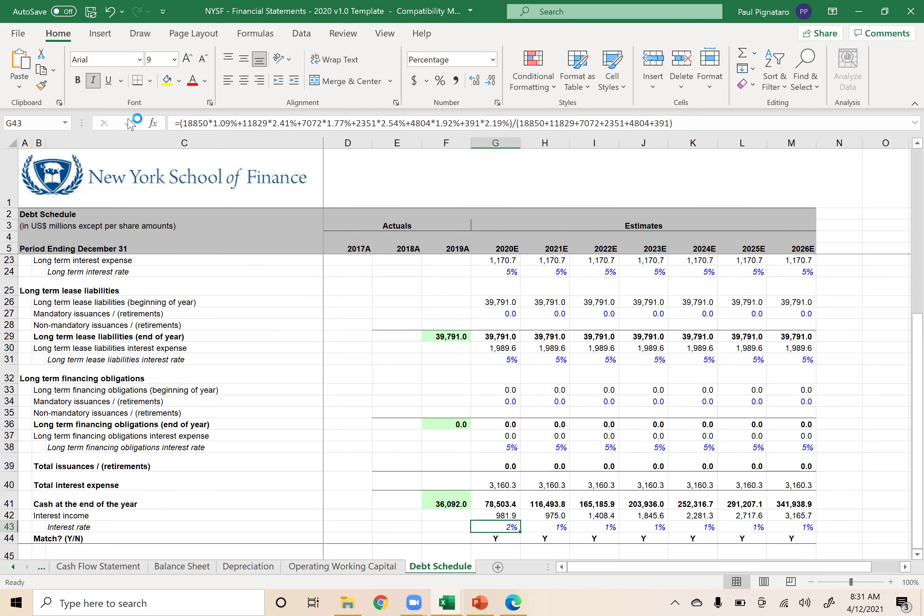
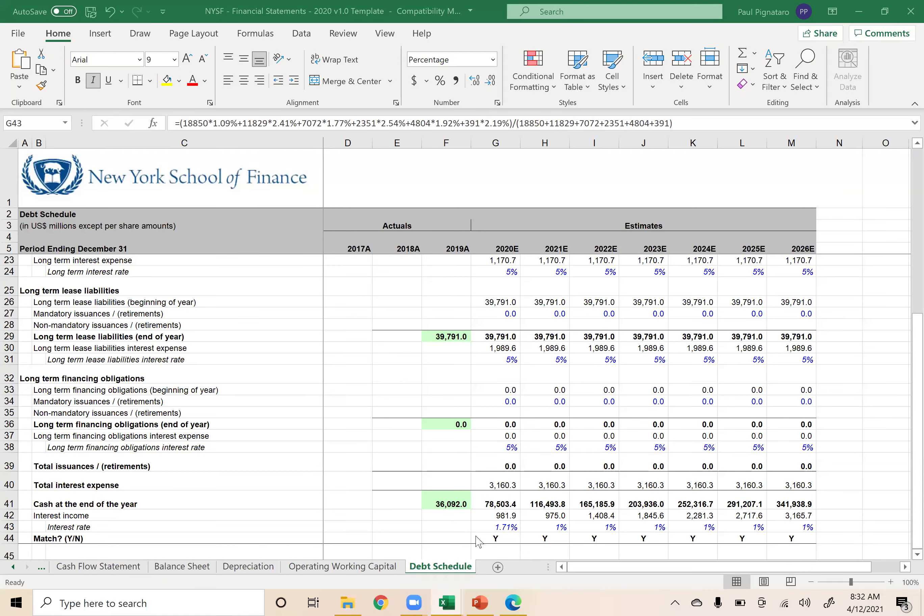
Link the 2021E cash interest rate in H43 to the previous year with =G43 and format it as a percentage with two decimals.
left_click(487, 528)
key("Right")
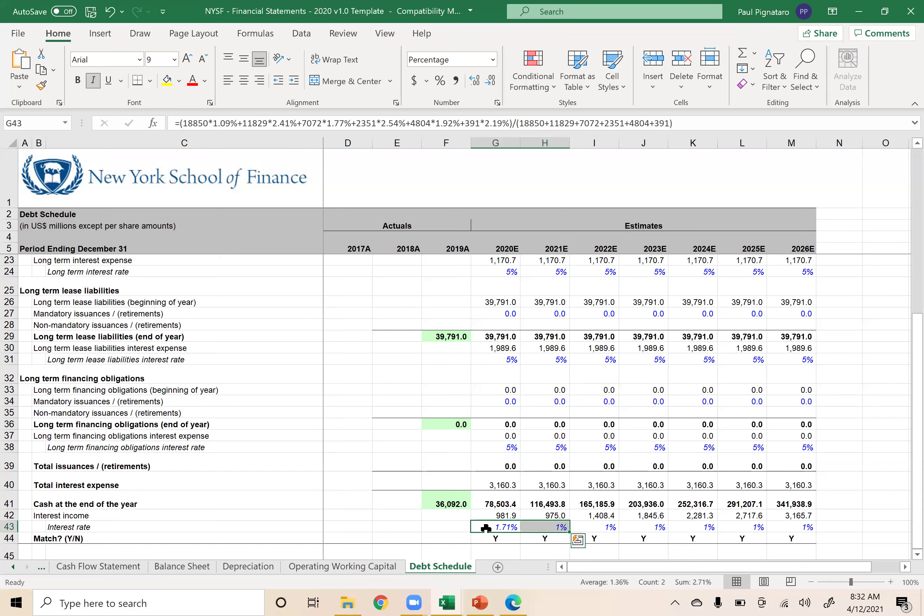
type("=")
key("Left")
key("Return")
key("Up")
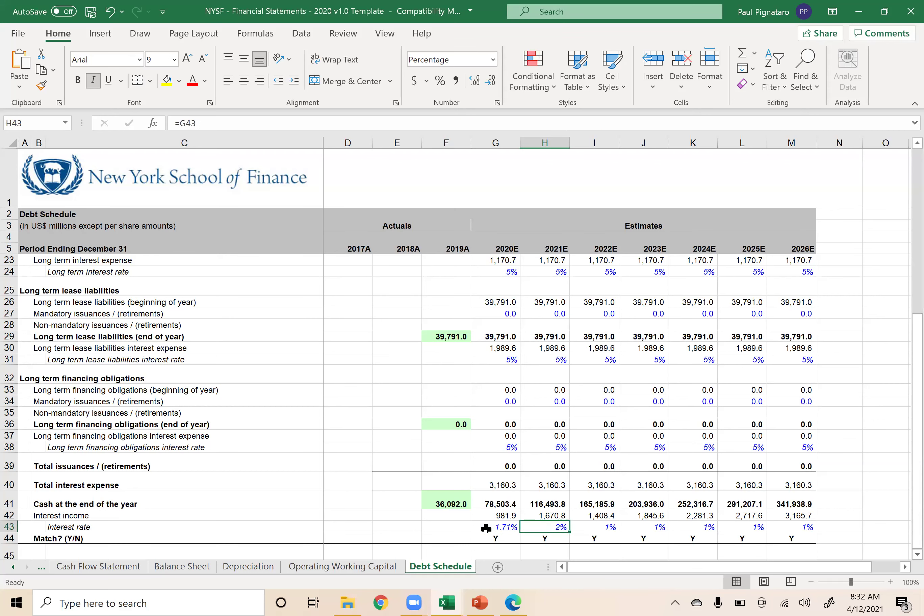
key("ctrl+1")
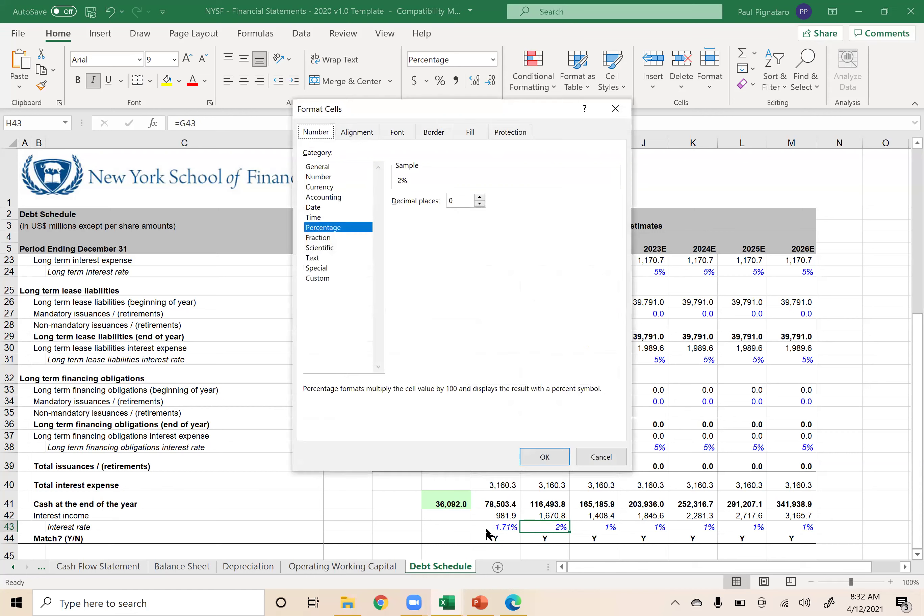
left_click(480, 197)
left_click(479, 197)
key("Return")
Fill the H43 interest rate formula across the remaining projection years through 2026E in row 43.
key("shift+Right")
key("shift+Right")
key("shift+Right")
key("shift+Right")
key("shift+Right")
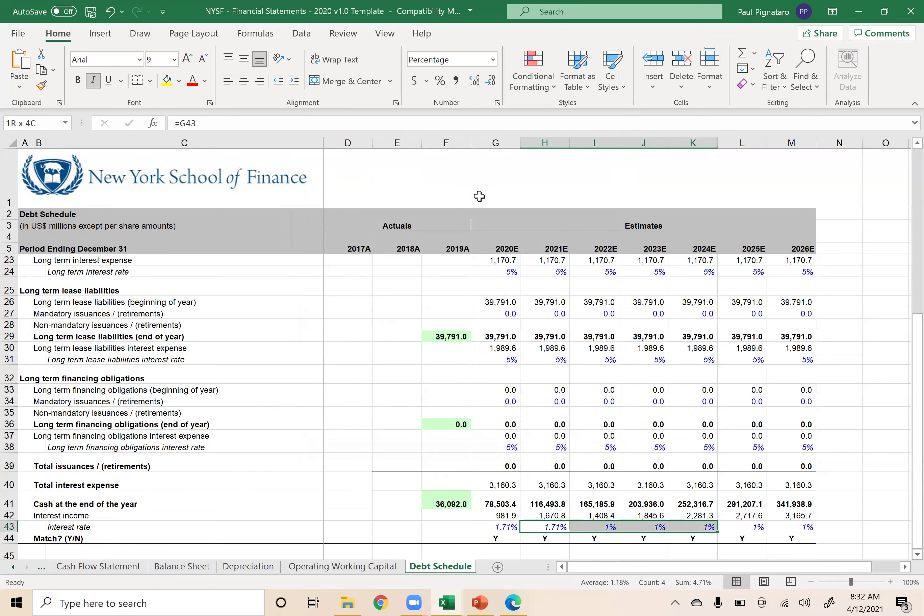
key("ctrl+r")
key("Right")
key("Left")
key("Left")
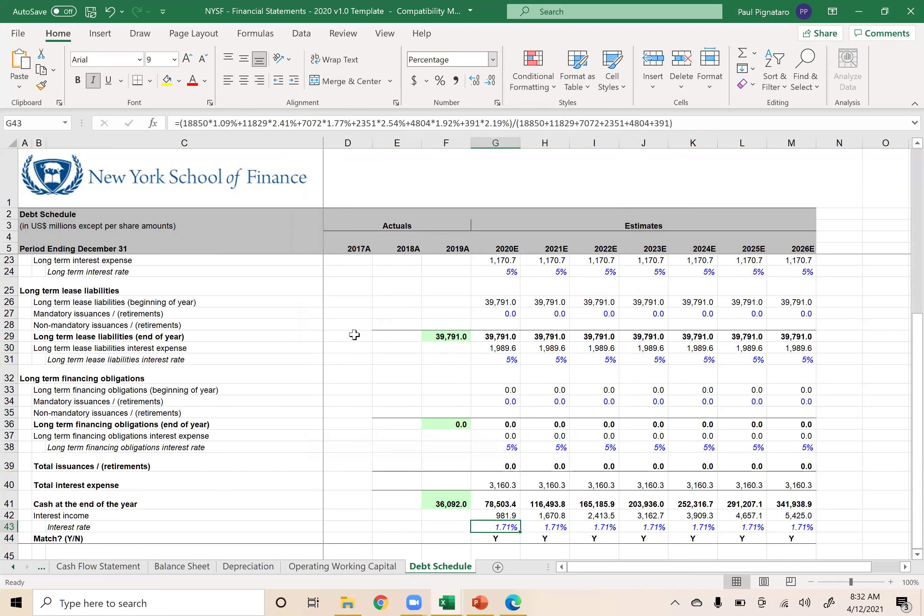
Link 2020E interest expense in G37 of the Income Statement to total interest expense with ='Debt Schedule'!G40.
left_click(14, 567)
left_click(14, 568)
left_click(92, 567)
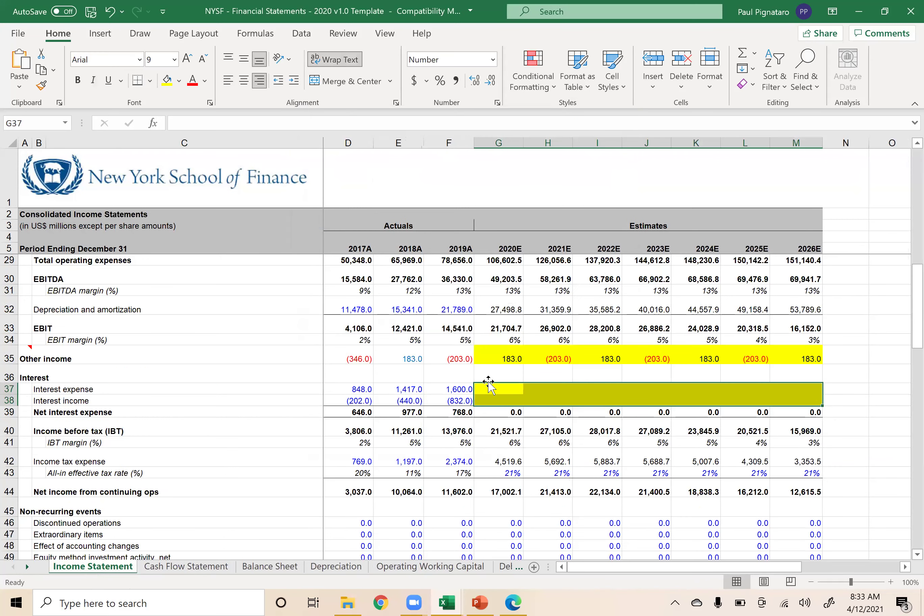
left_click(493, 388)
type("=")
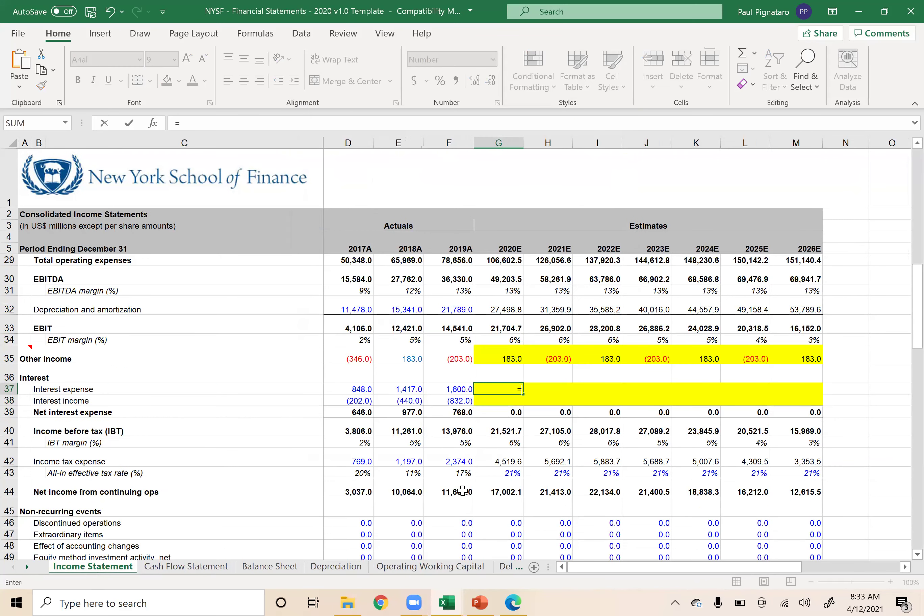
left_click(504, 566)
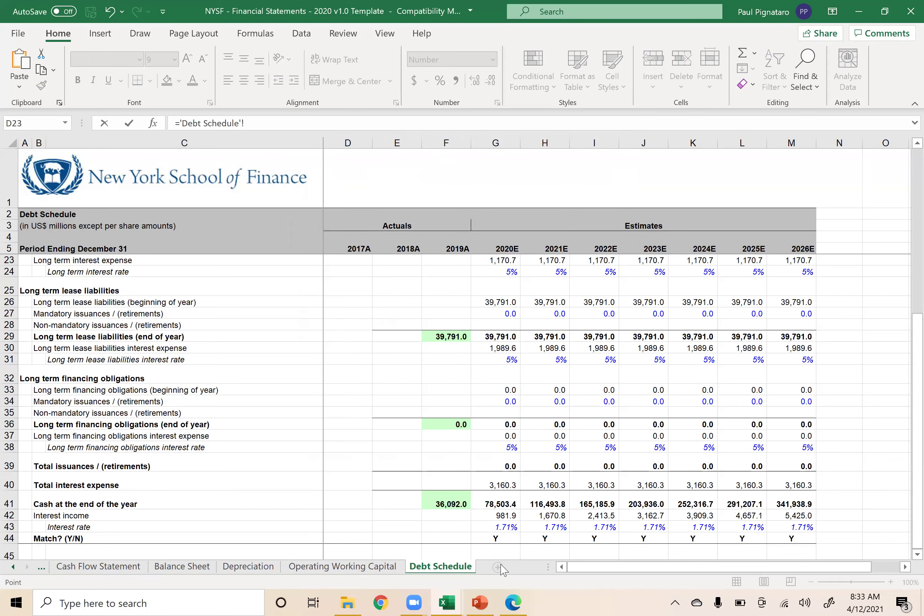
left_click(491, 486)
key("Return")
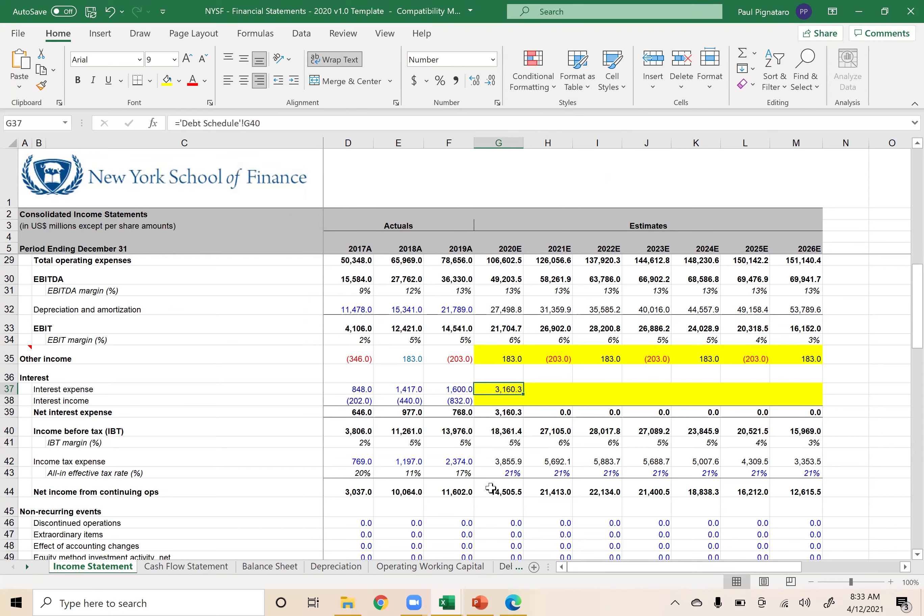
Fill the 2020E interest expense formula across the Income Statement's row 37 through 2026E.
key("shift+Right")
key("shift+Right")
key("shift+Right")
key("shift+Right")
key("shift+Right")
key("shift+Right")
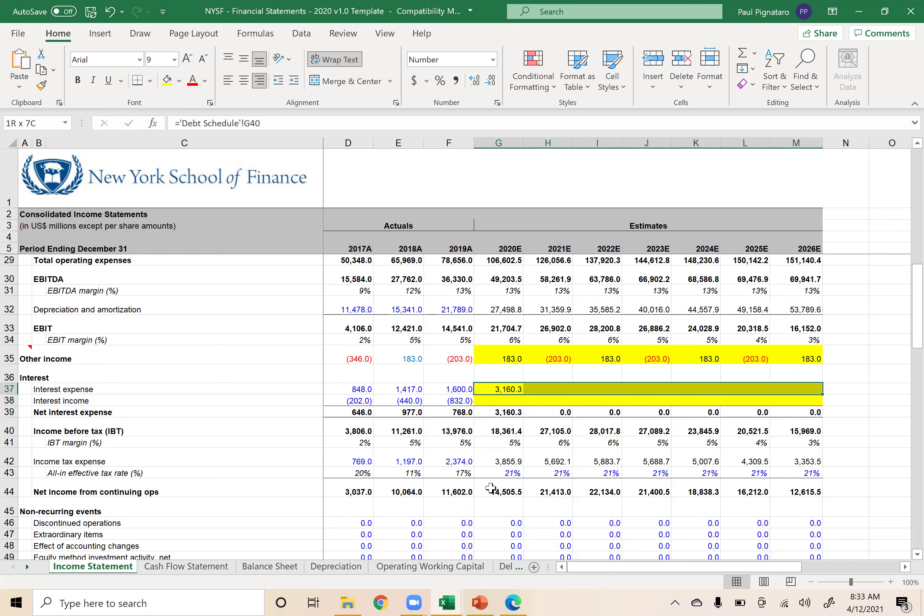
key("ctrl+r")
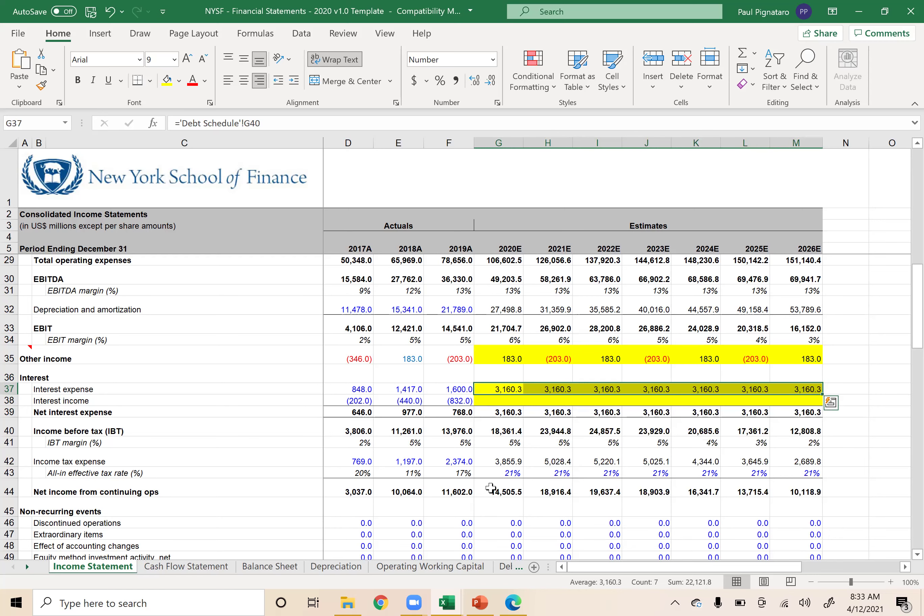
Examine how the 2020E expense lines on the Income Statement are signed, from operating expenses and depreciation down to interest.
key("Down")
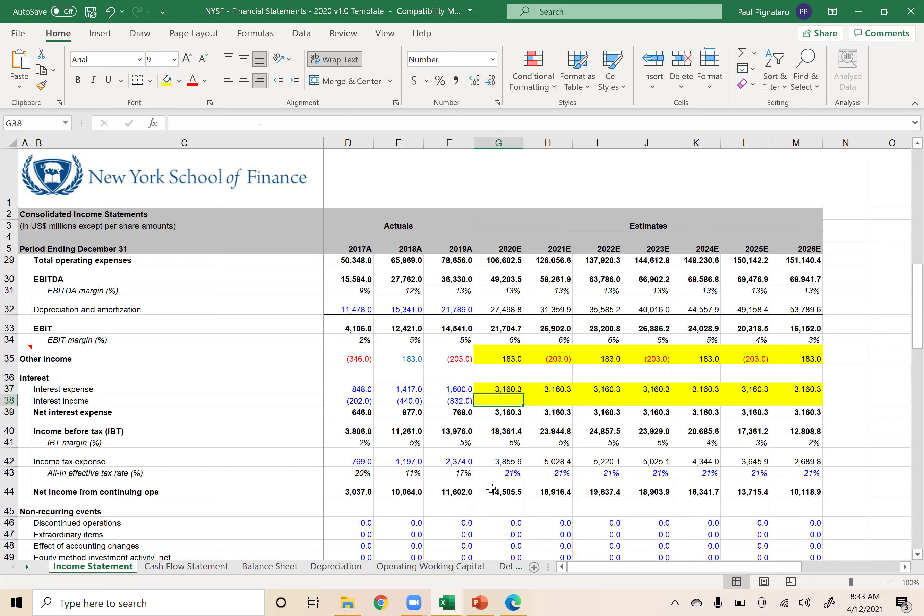
key("Left")
key("Up")
key("Right")
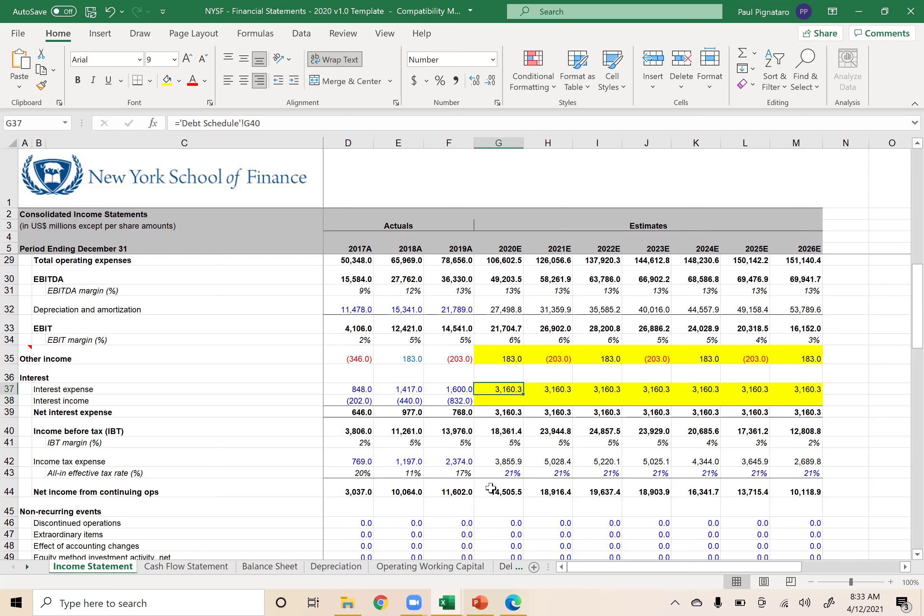
key("Down")
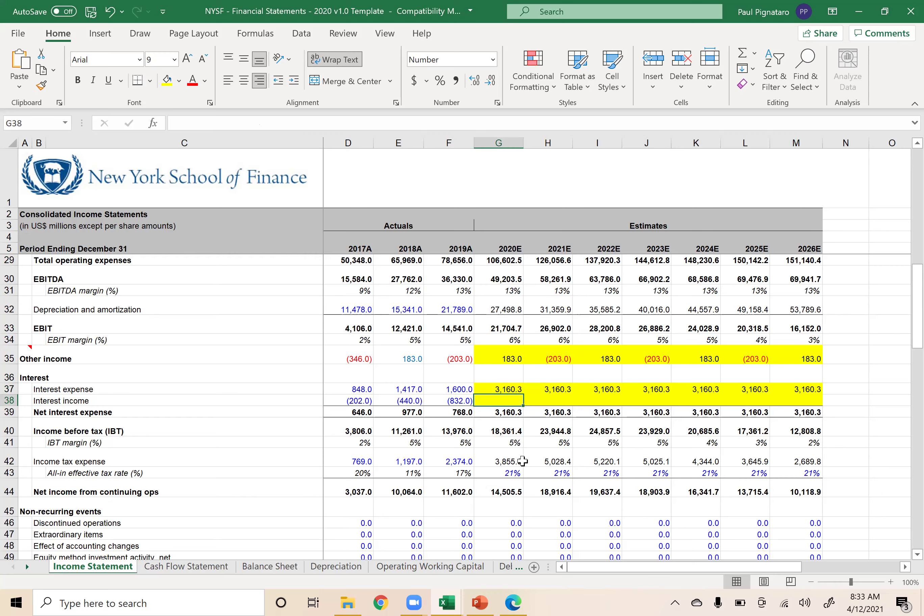
left_click(499, 310)
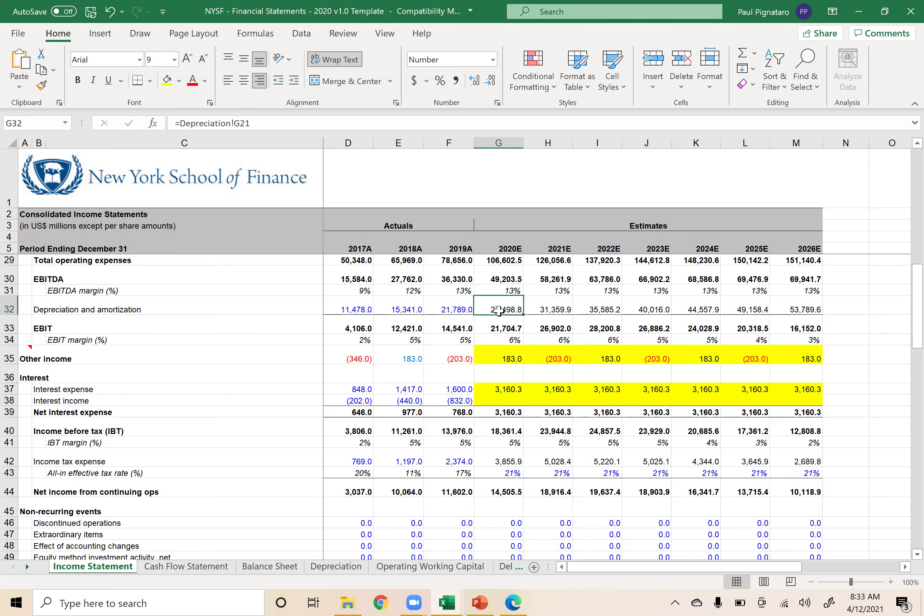
scroll(499, 310, "up", 5)
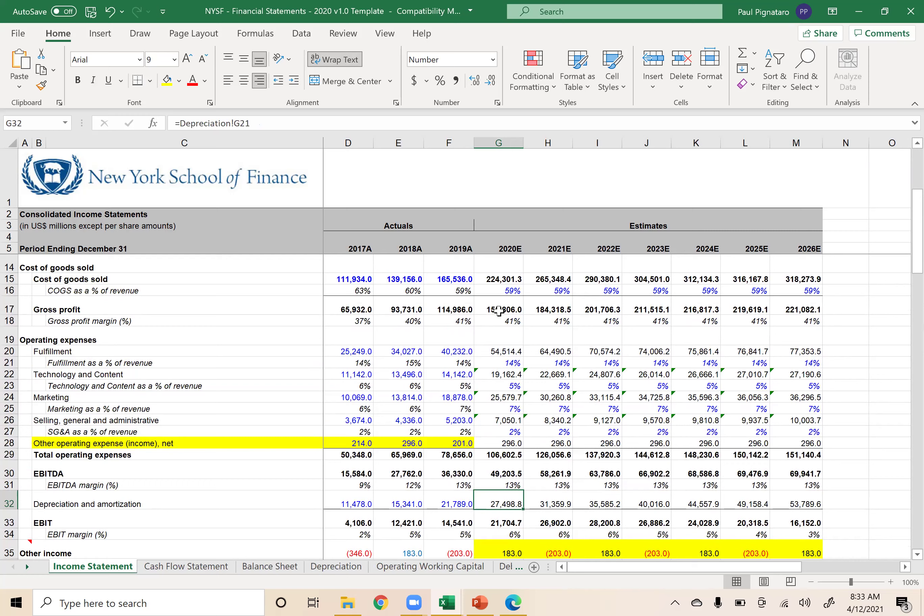
left_click(499, 354)
left_click(496, 397)
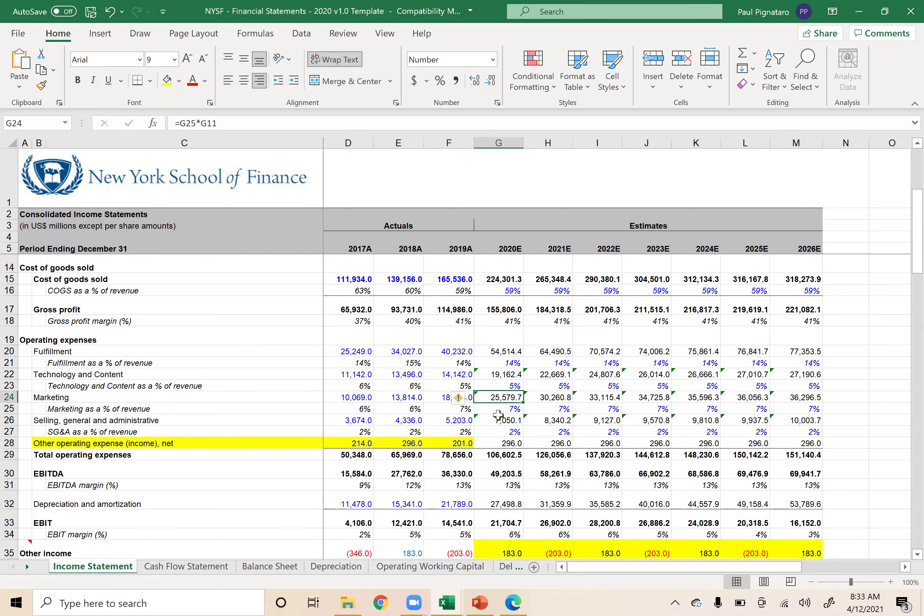
scroll(498, 415, "down", 3)
left_click(496, 472)
Link 2020E interest income in G38 of the Income Statement to the Debt Schedule as a negative with =-'Debt Schedule'!G42.
left_click(489, 484)
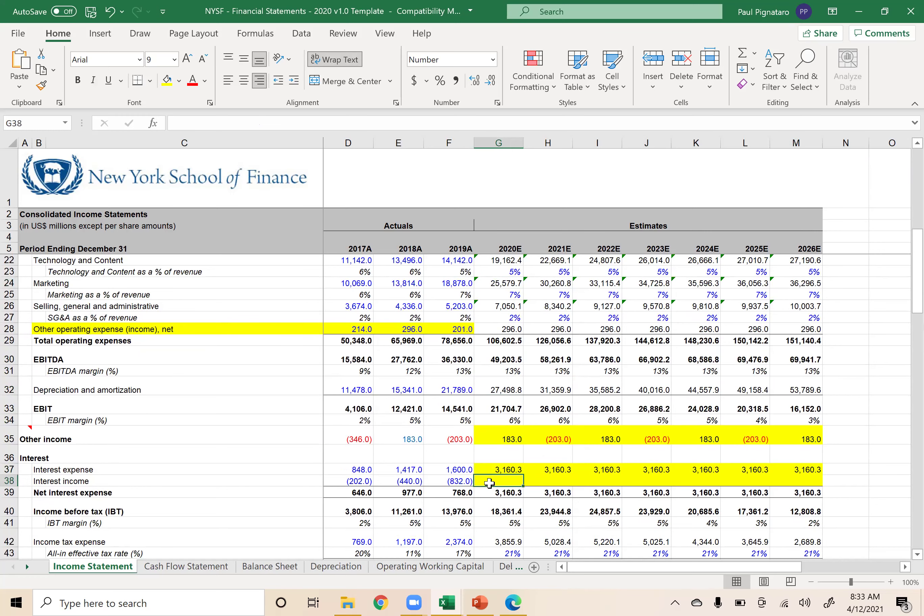
scroll(489, 483, "down", 2)
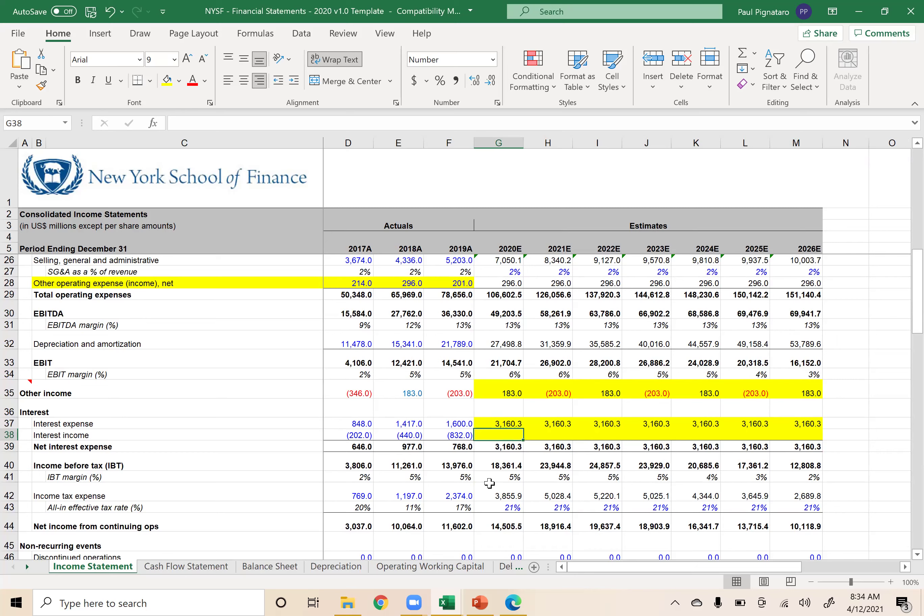
type("-")
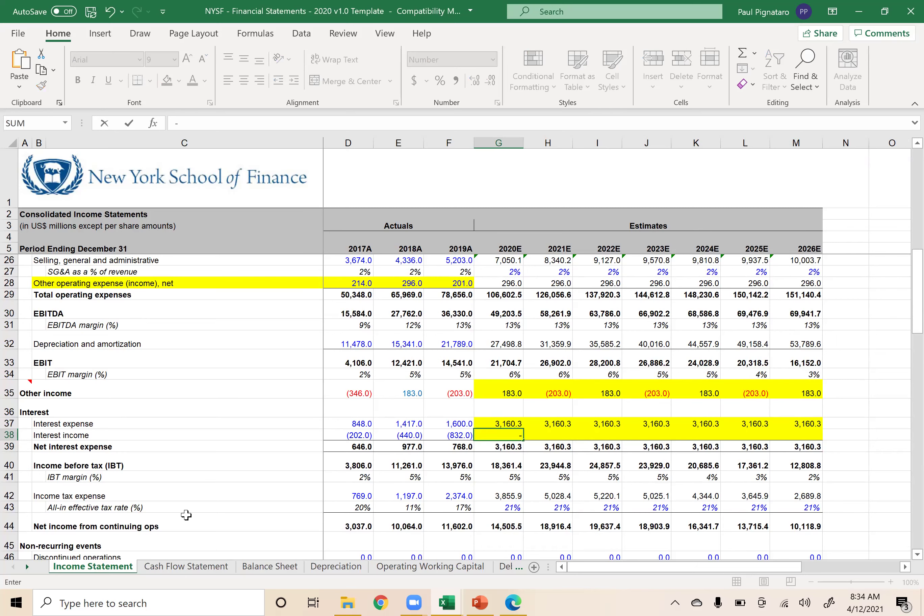
left_click(26, 568)
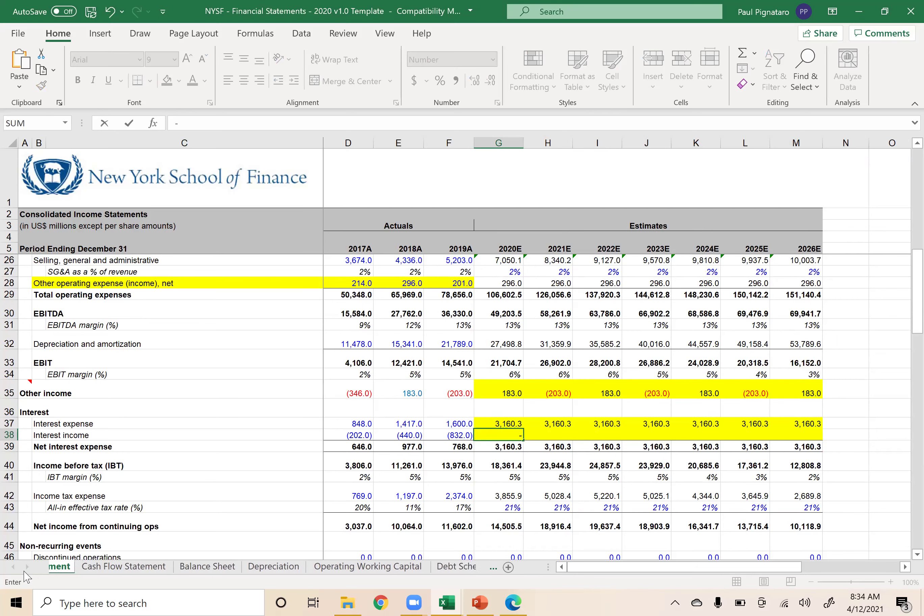
left_click(440, 566)
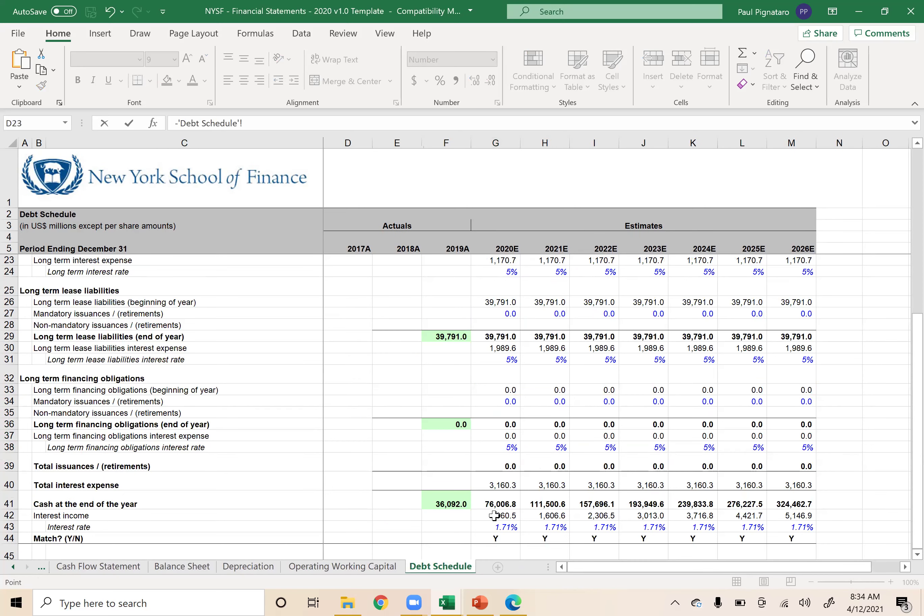
left_click(494, 516)
key("Return")
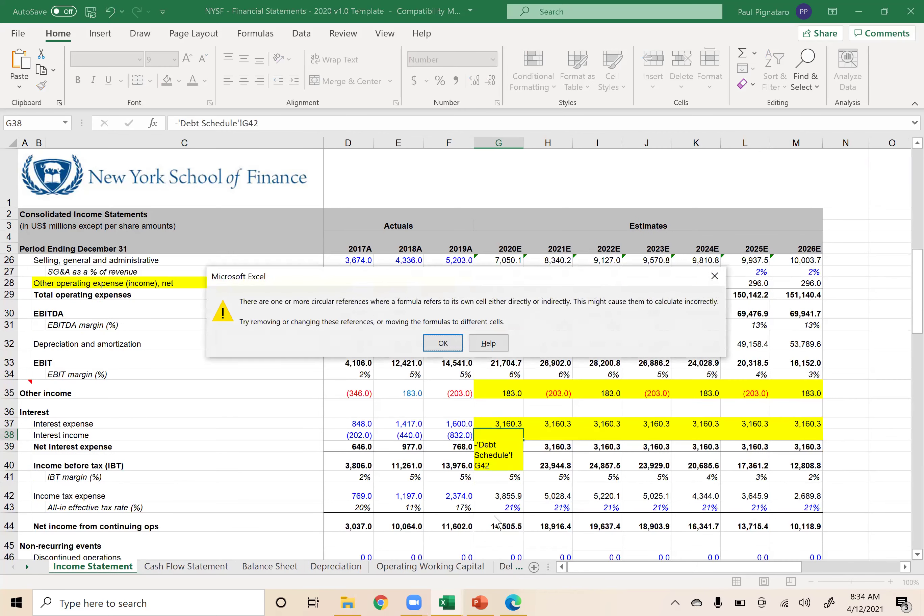
left_click(443, 344)
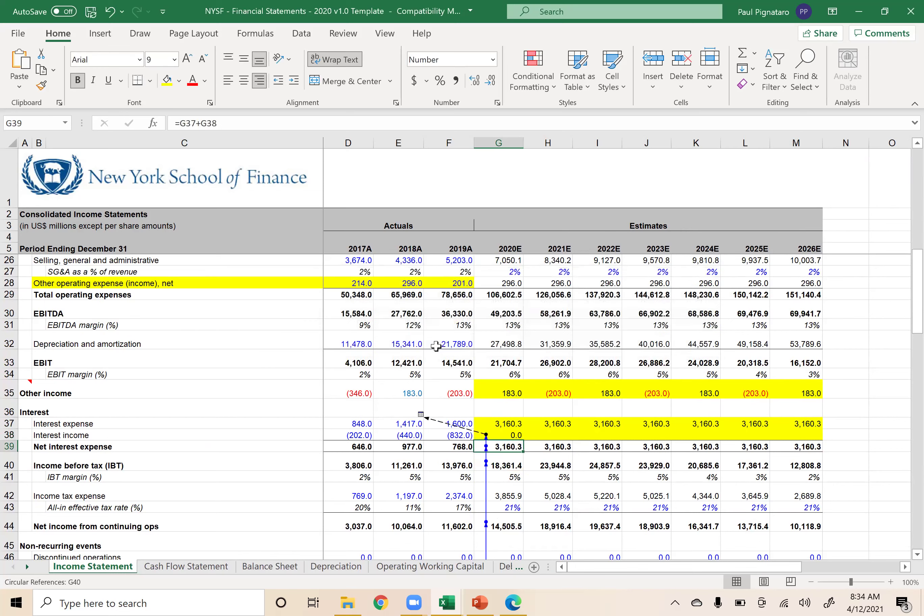
Fill the 2020E interest income formula across the Income Statement's row 38 through 2026E.
left_click(502, 432)
key("shift+Right")
key("shift+Right")
key("shift+Right")
key("shift+Right")
key("shift+Right")
key("shift+Right")
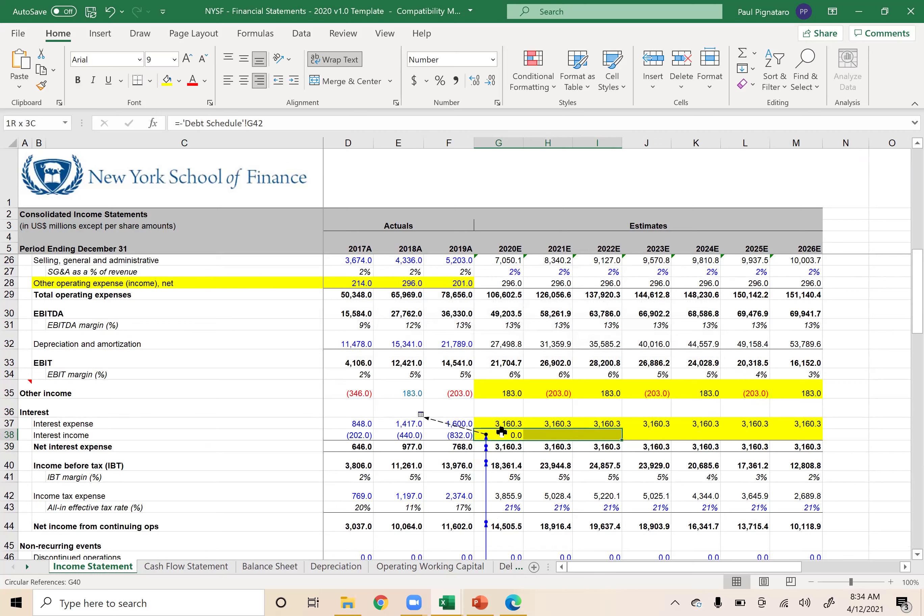
key("ctrl+r")
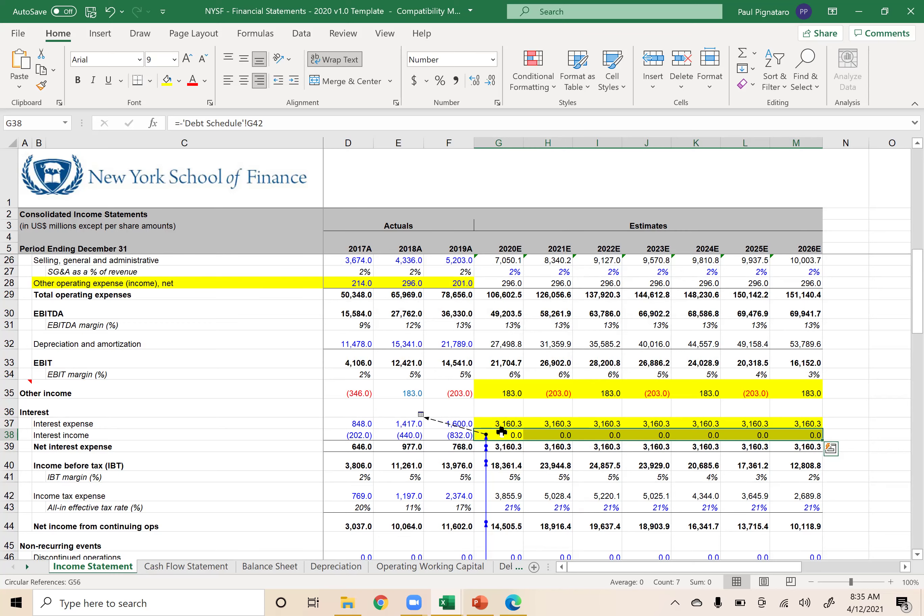
Follow the circular reference from Income Statement net income through the Cash Flow Statement to cash and interest income on the Debt Schedule.
scroll(502, 432, "down", 5)
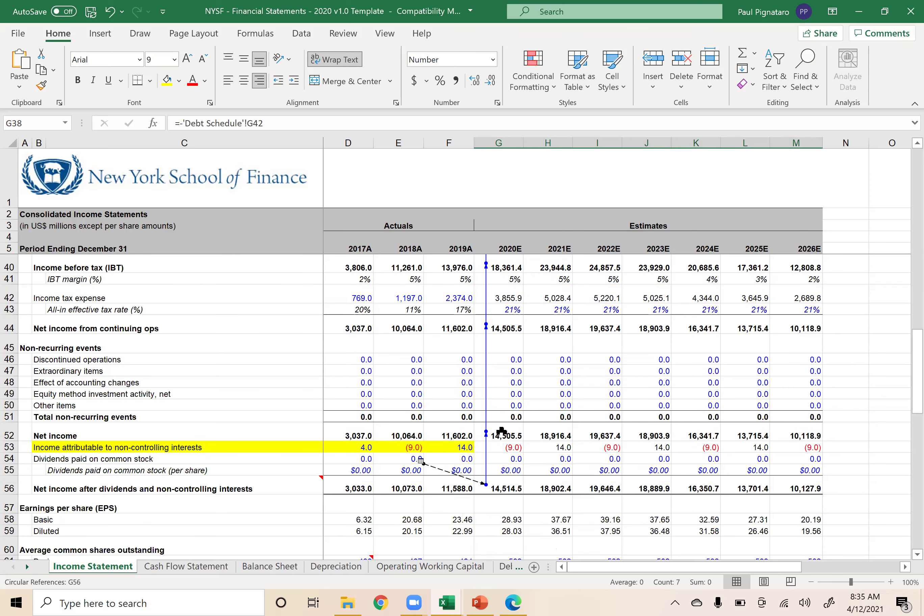
scroll(502, 431, "down", 5)
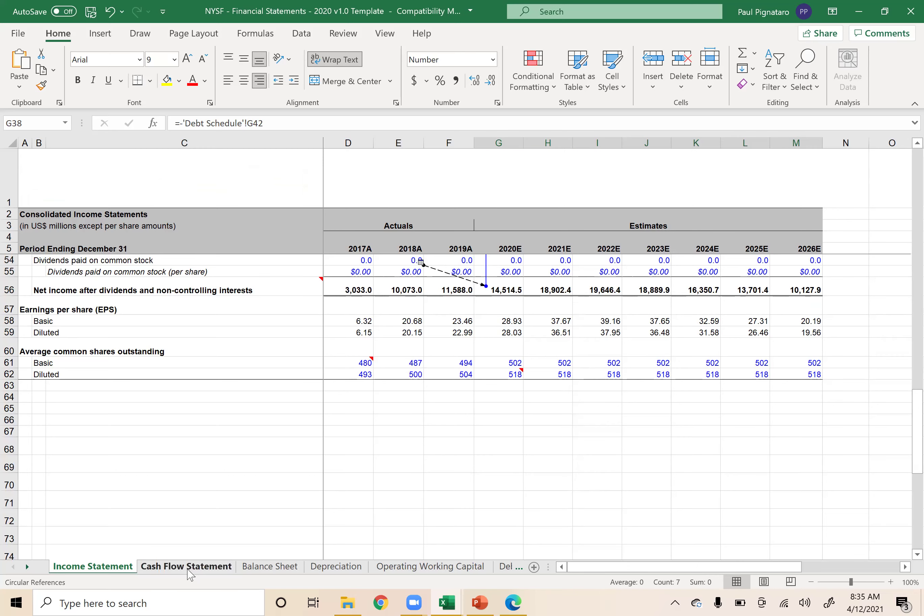
left_click(188, 571)
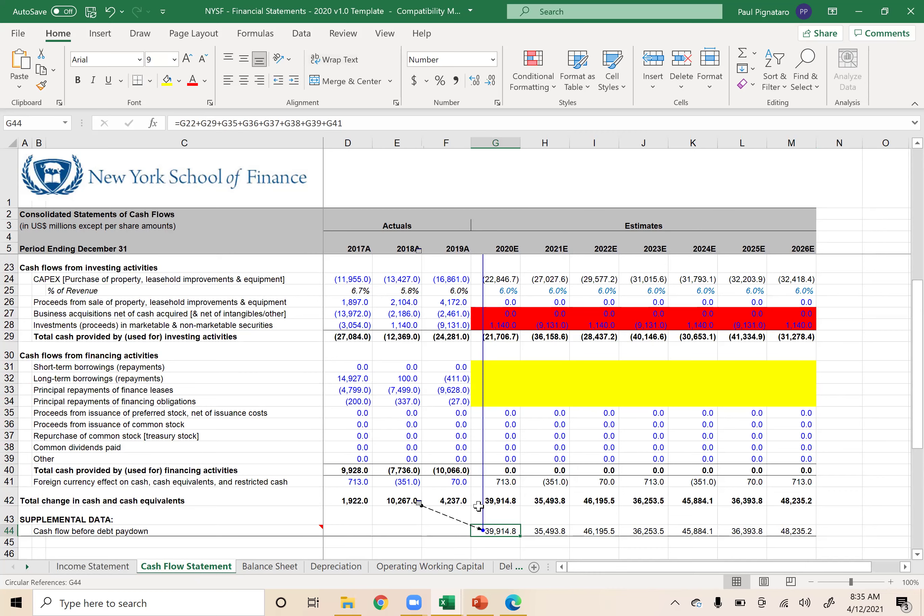
left_click(506, 567)
scroll(503, 354, "up", 6)
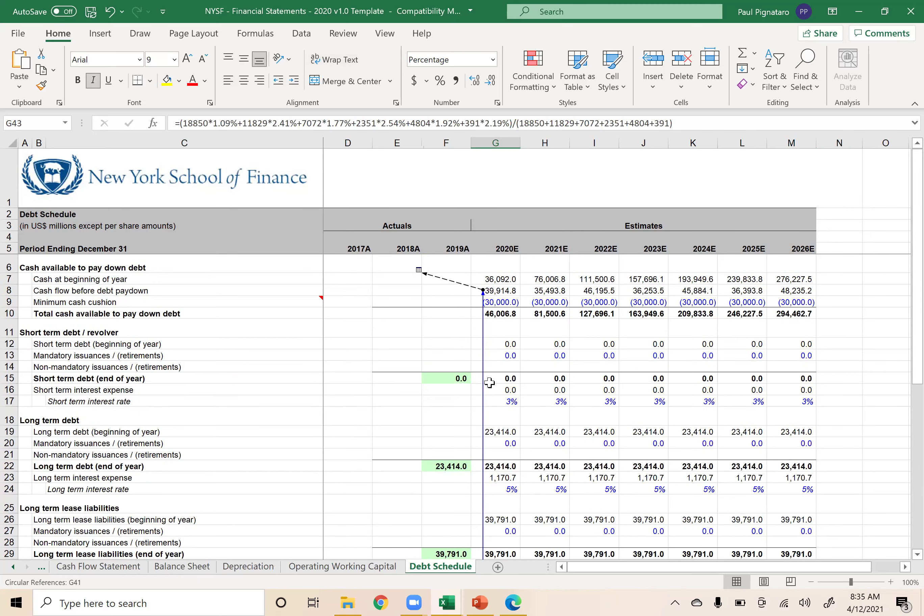
scroll(491, 402, "down", 5)
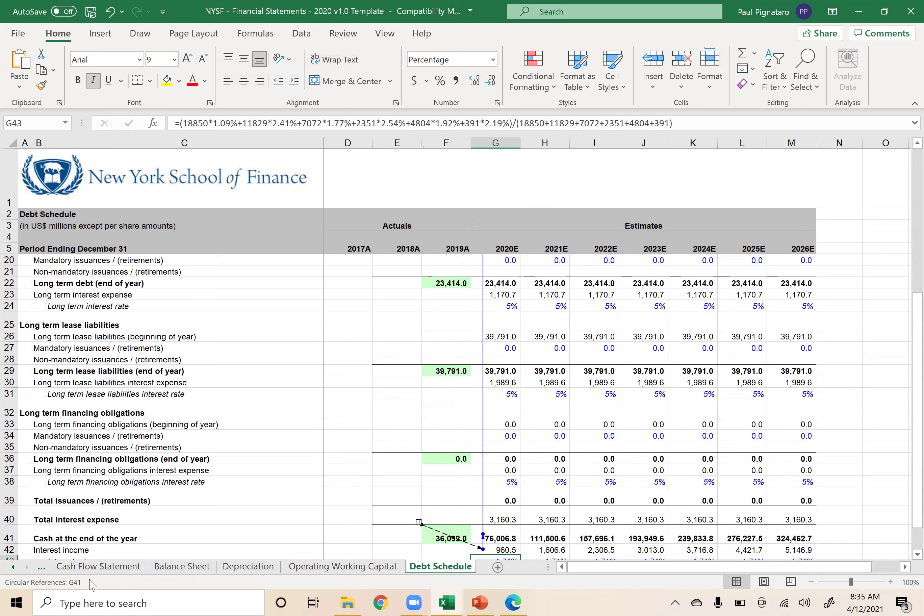
left_click(87, 565)
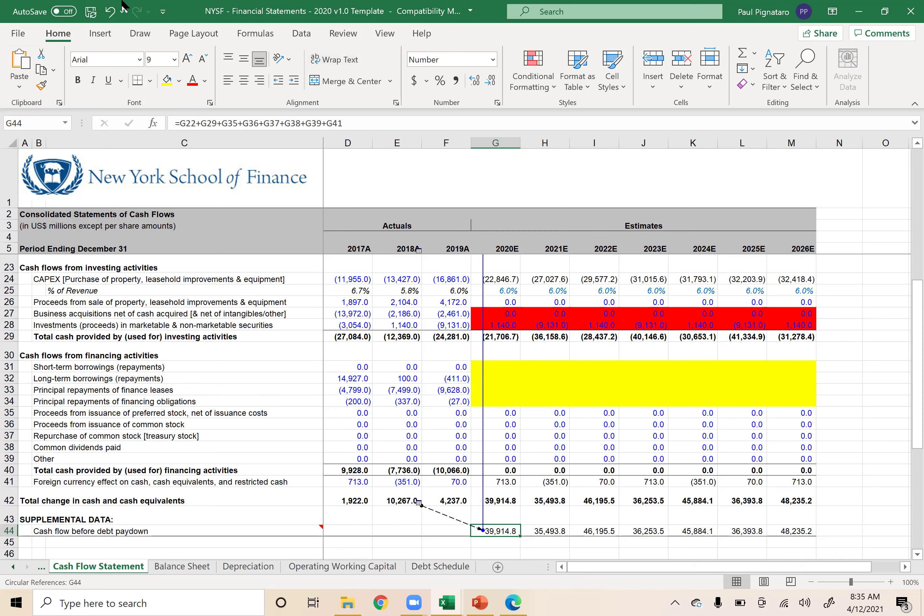
key("alt+m")
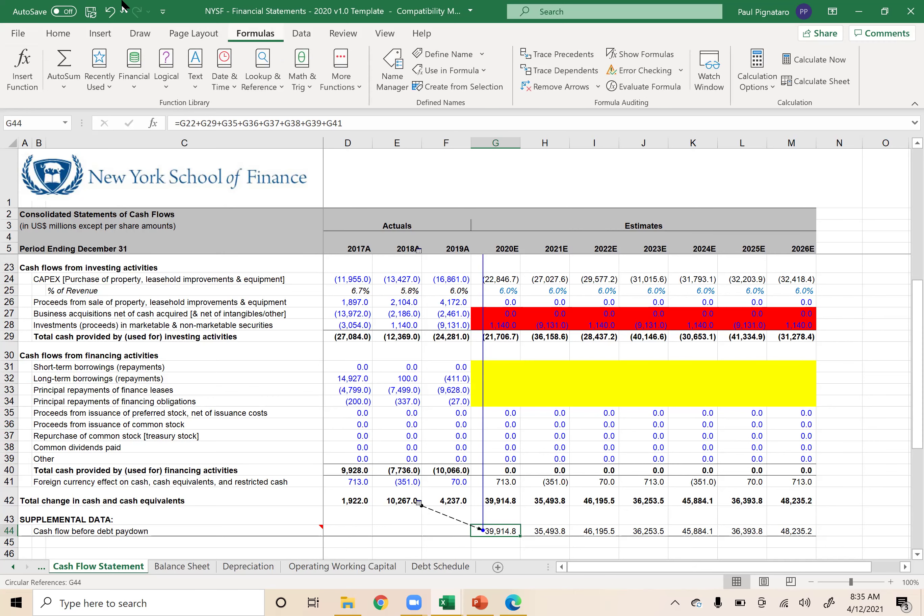
left_click(761, 92)
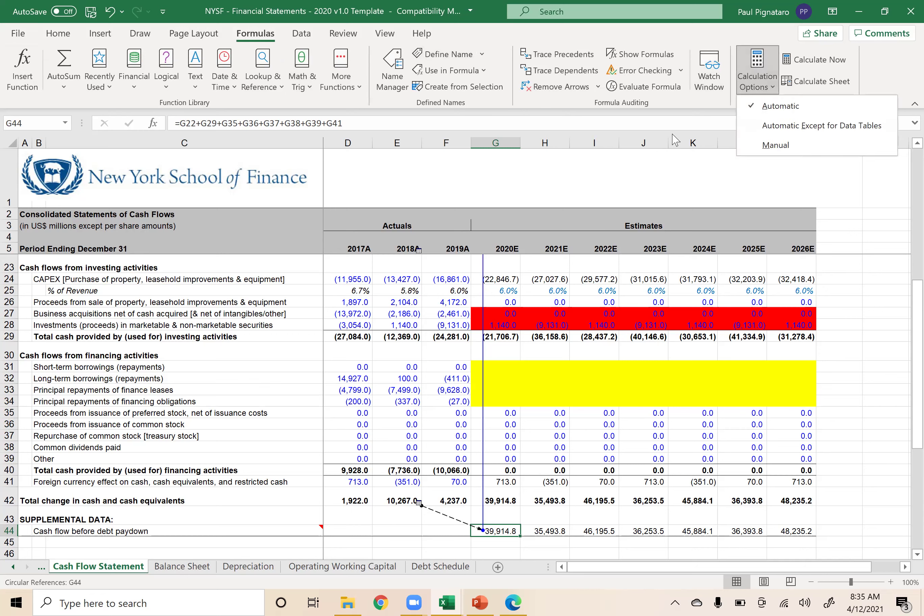
key("Escape")
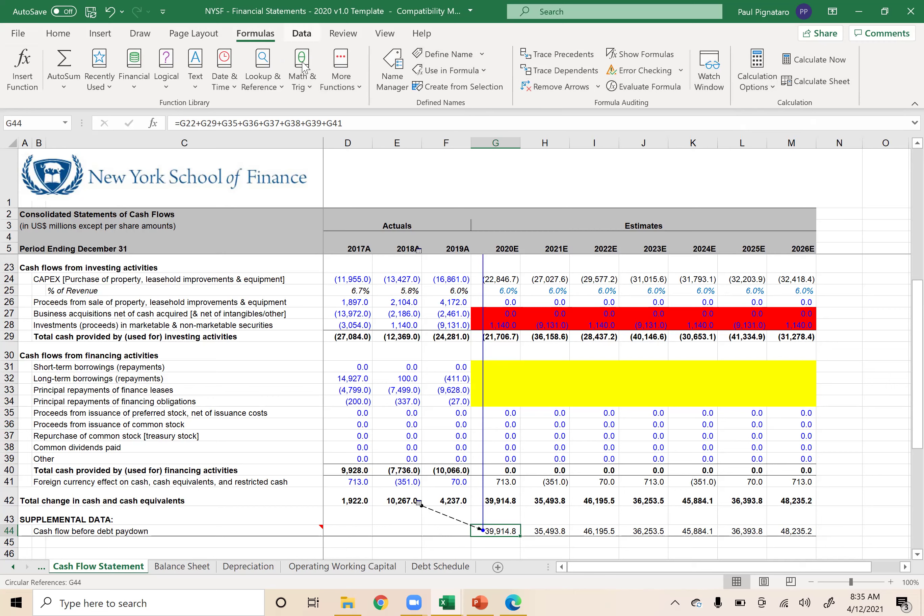
left_click(301, 34)
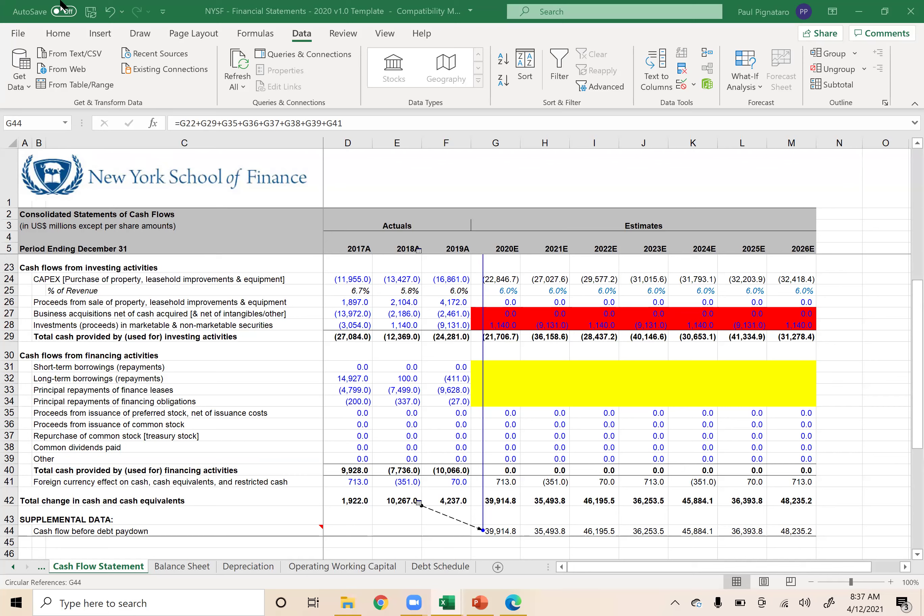
left_click(17, 34)
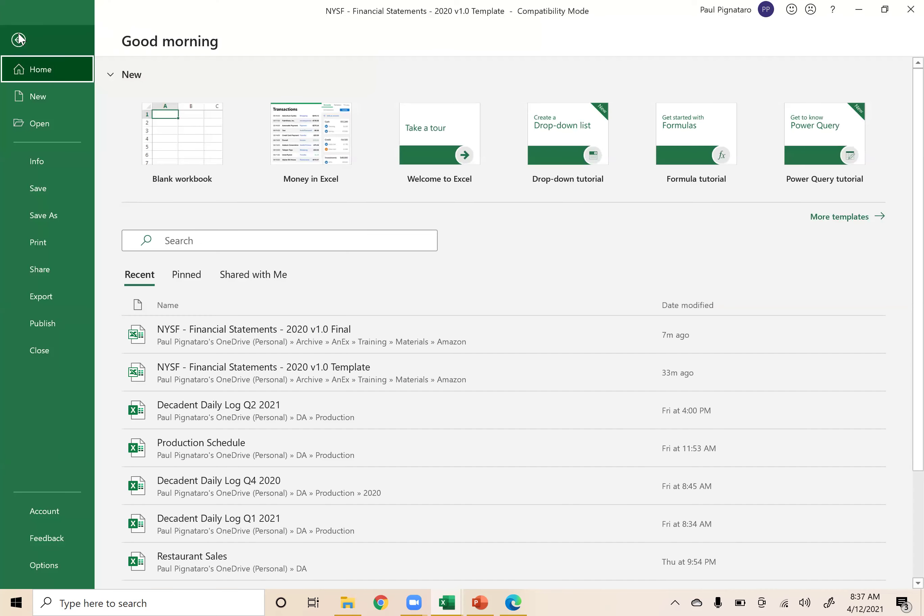
left_click(24, 35)
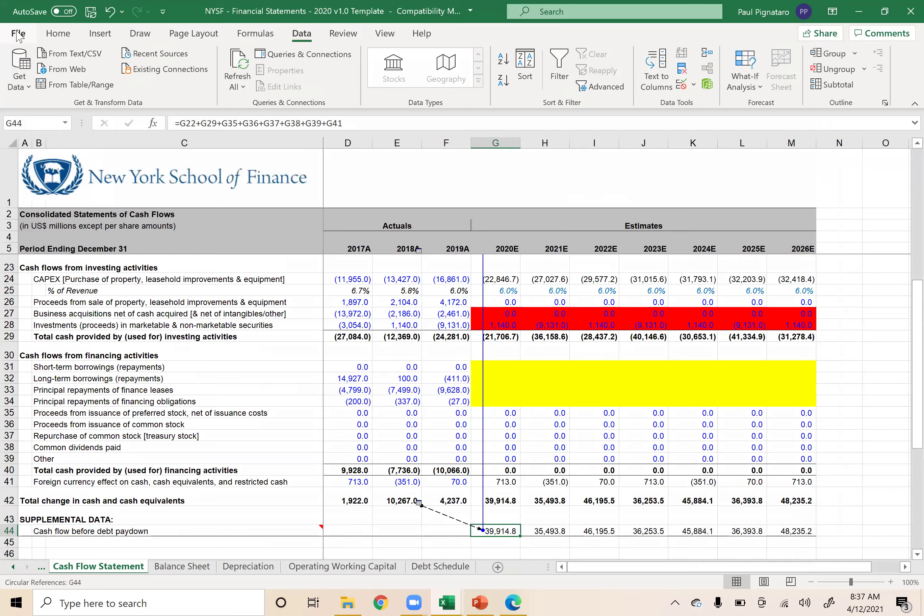
Enable iterative calculation in the formula options, keeping 100 maximum iterations and a maximum change of 0.001.
left_click(18, 33)
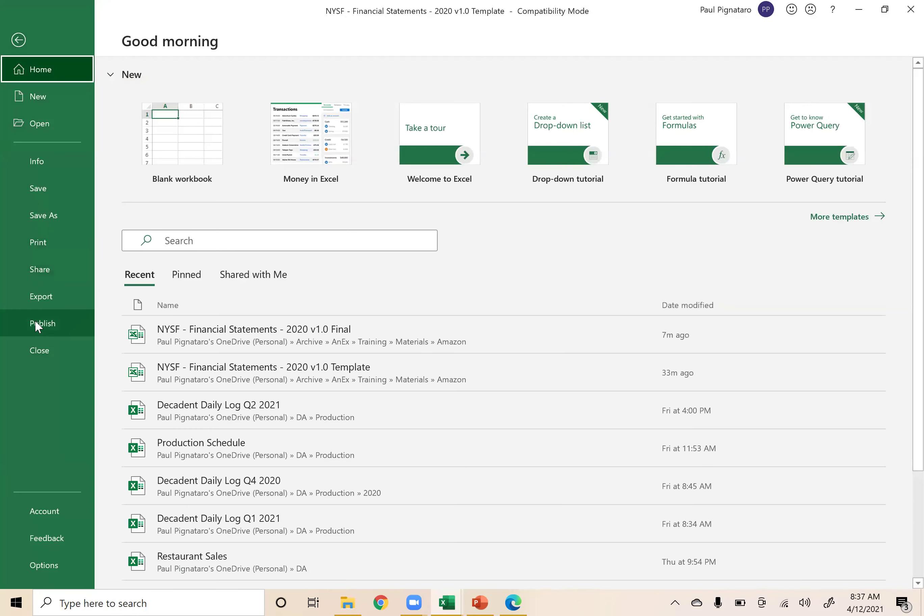
left_click(47, 564)
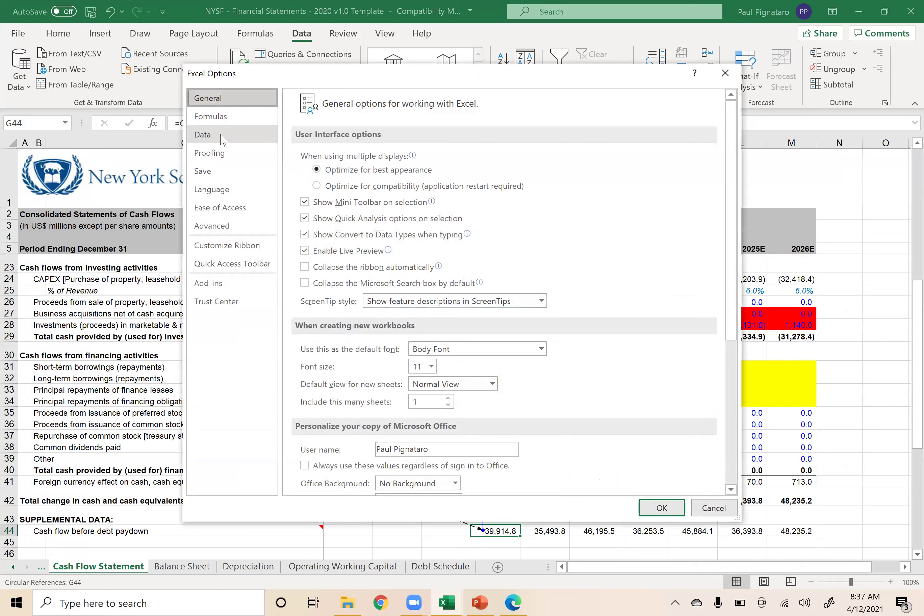
left_click(230, 115)
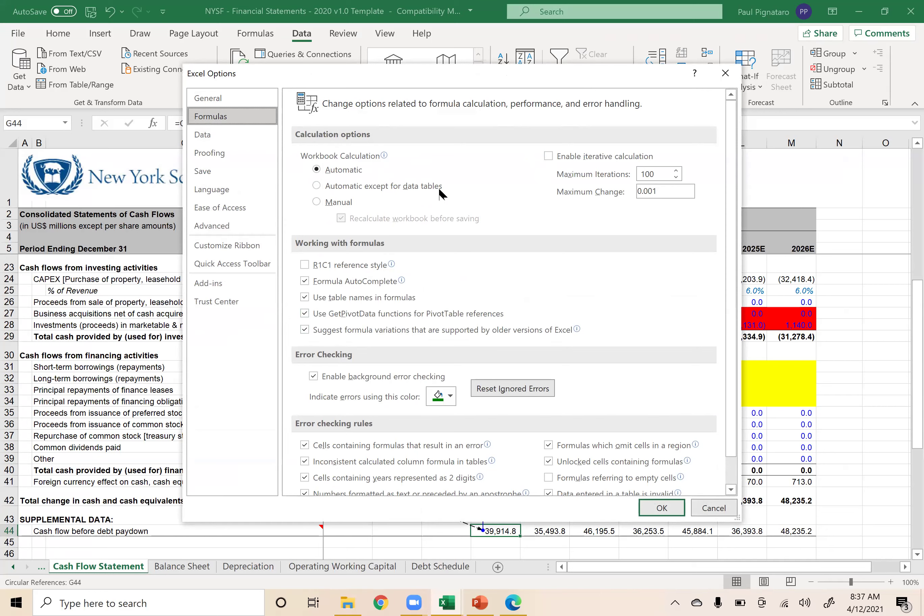
left_click(549, 157)
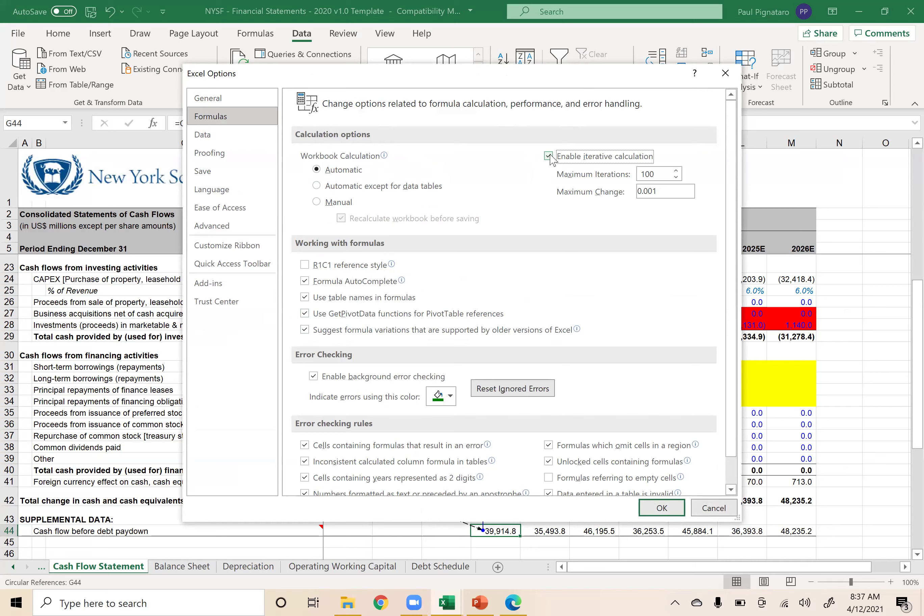
left_click(662, 509)
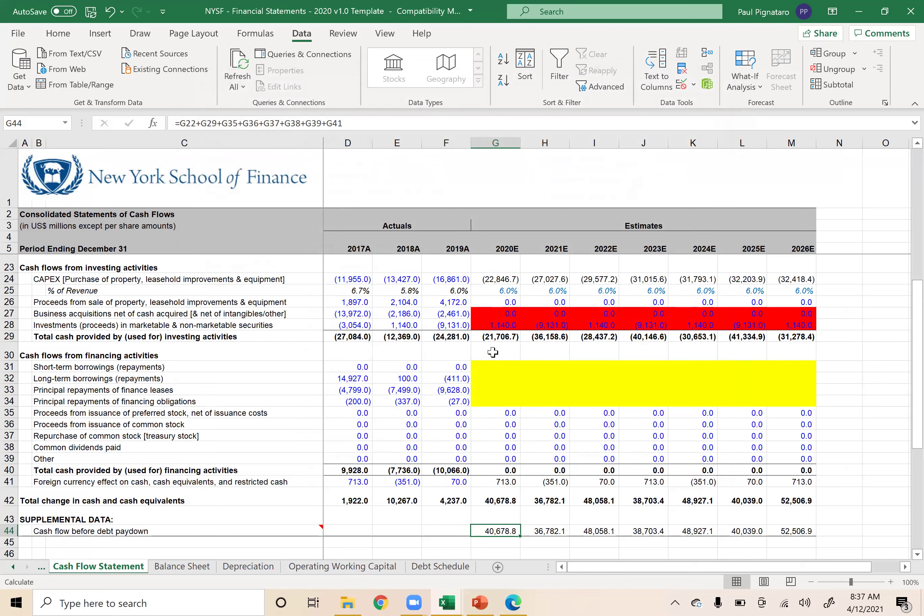
Trace the circular loop again through the Cash Flow Statement, Income Statement net income and the Debt Schedule's 2020E interest income formula.
scroll(493, 352, "up", 2)
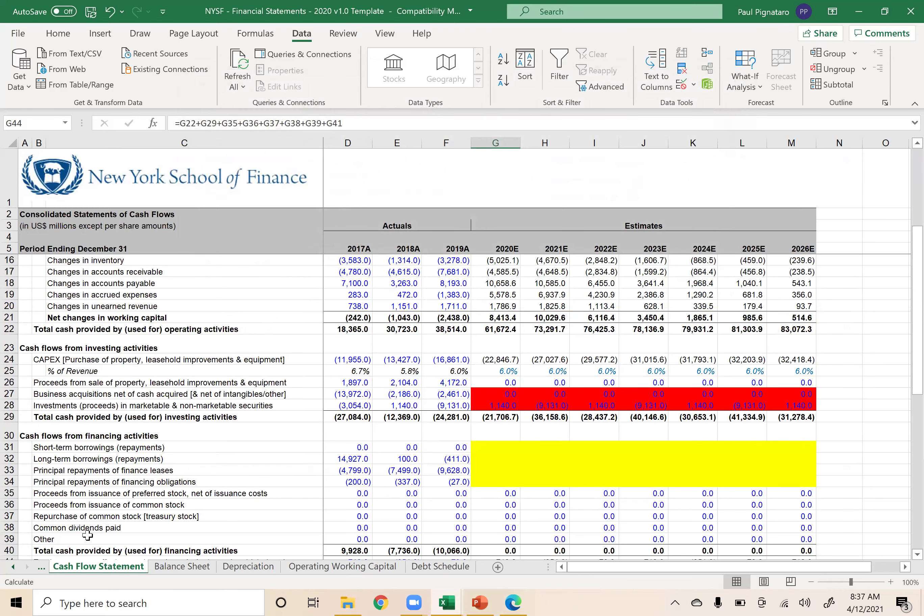
left_click(12, 568)
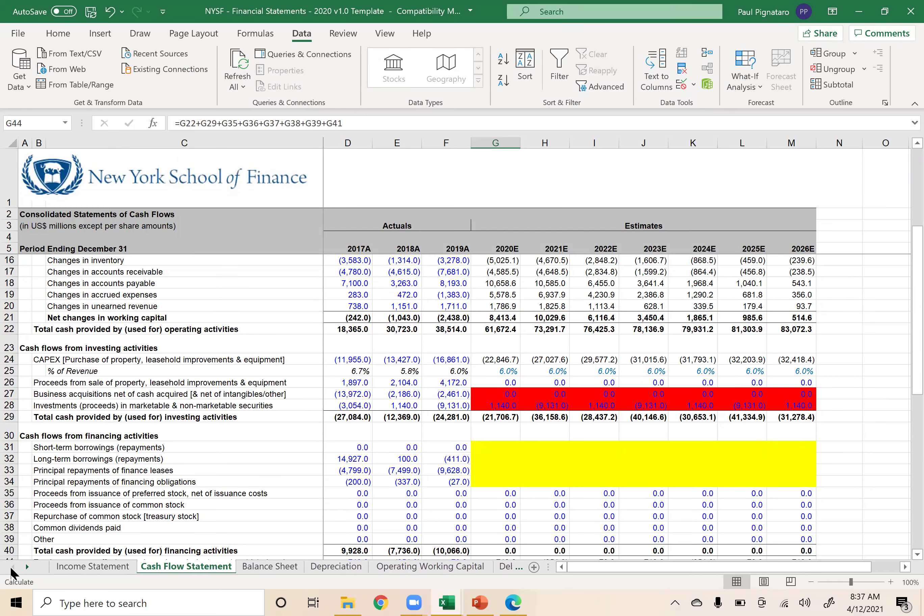
left_click(104, 567)
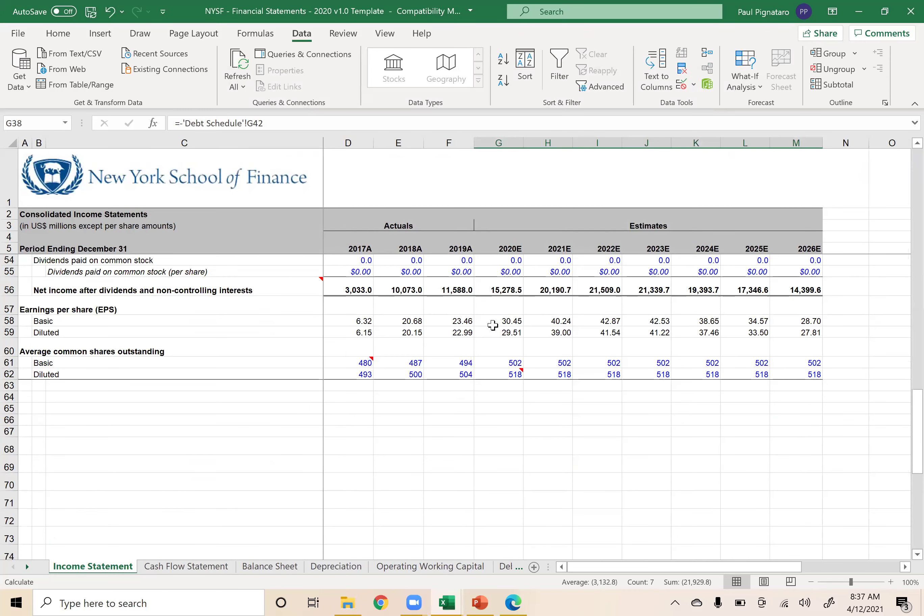
scroll(492, 325, "up", 6)
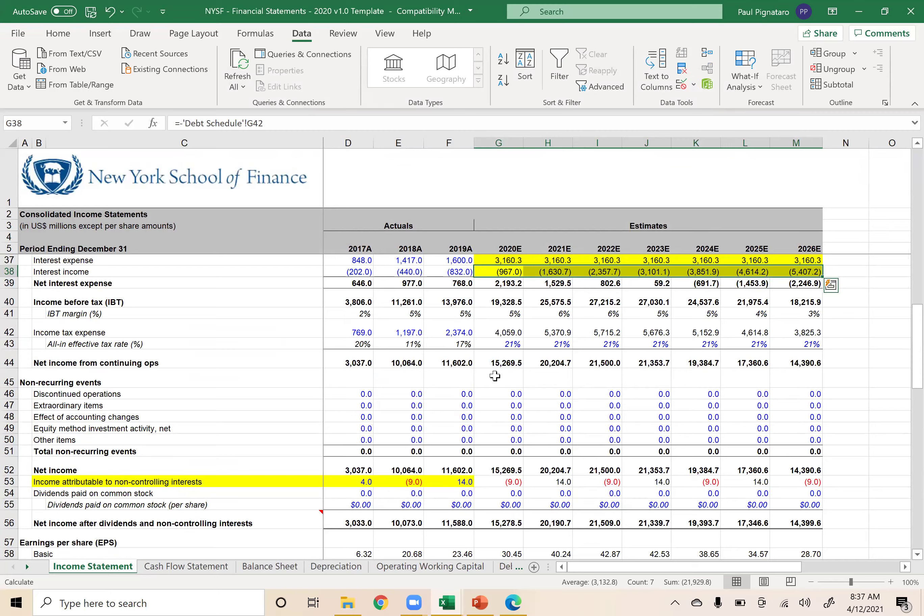
scroll(495, 376, "down", 2)
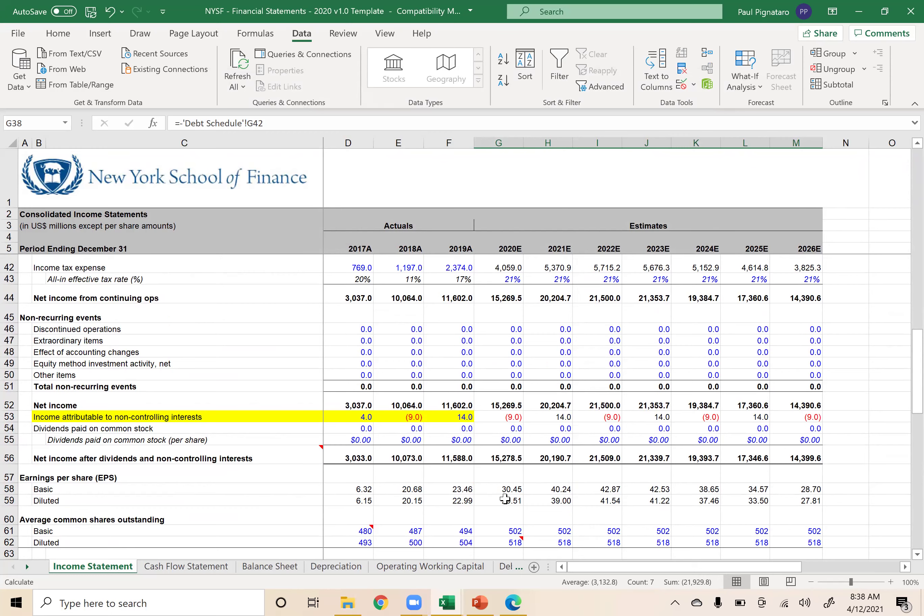
left_click(506, 567)
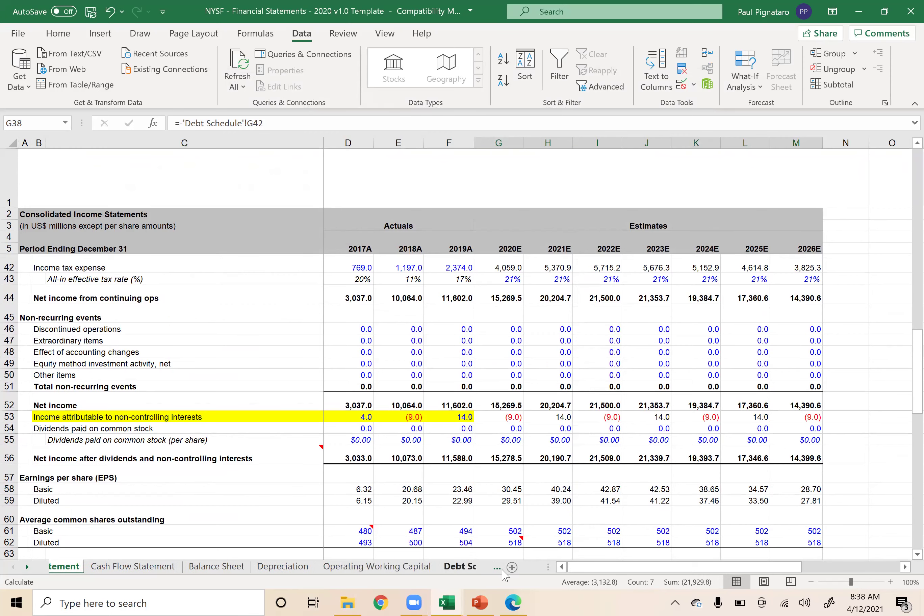
scroll(501, 407, "down", 3)
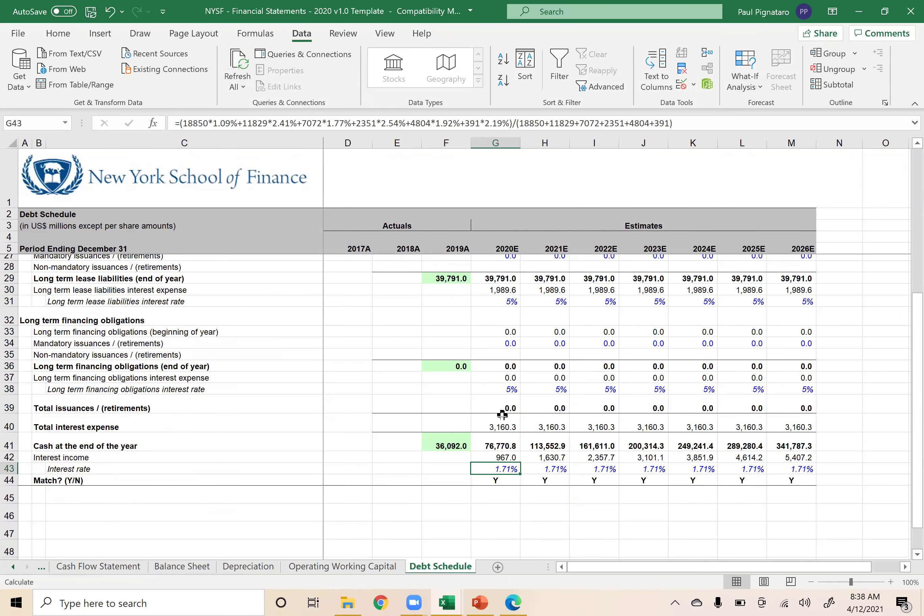
left_click(500, 461)
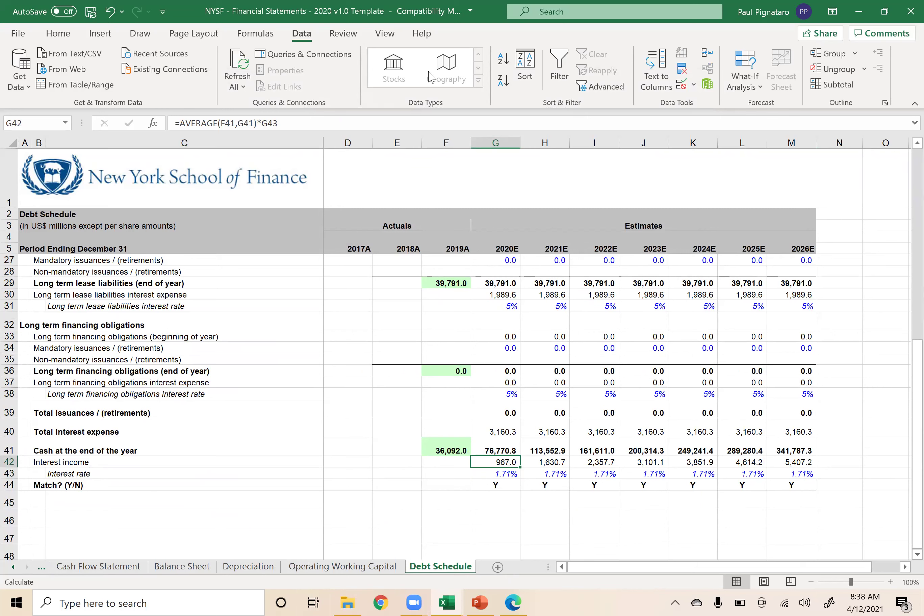
Remove the yellow fill from the 2020E–2026E interest expense and interest income cells, G37:M38, on the Income Statement.
left_click(14, 568)
left_click(98, 573)
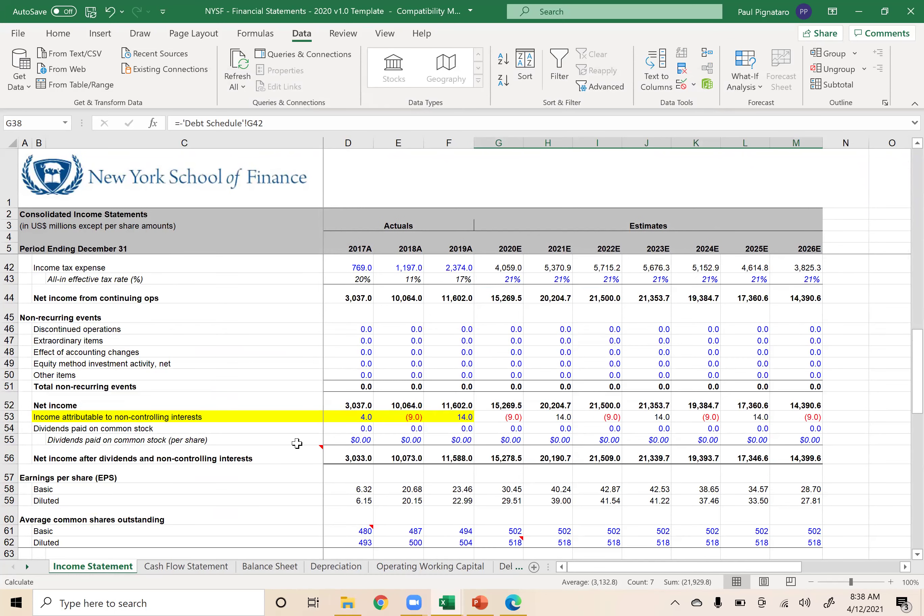
scroll(471, 366, "up", 3)
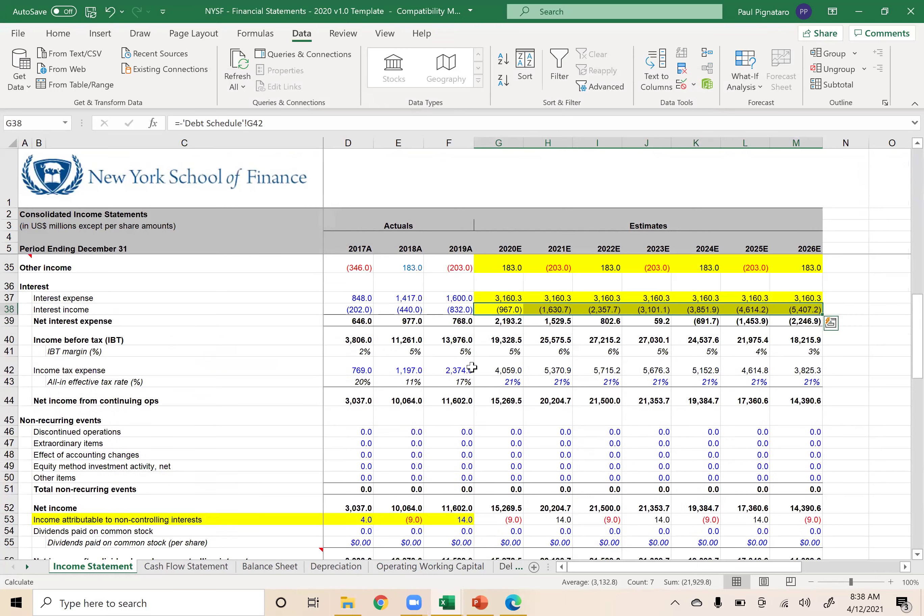
left_click_drag(487, 328, 800, 338)
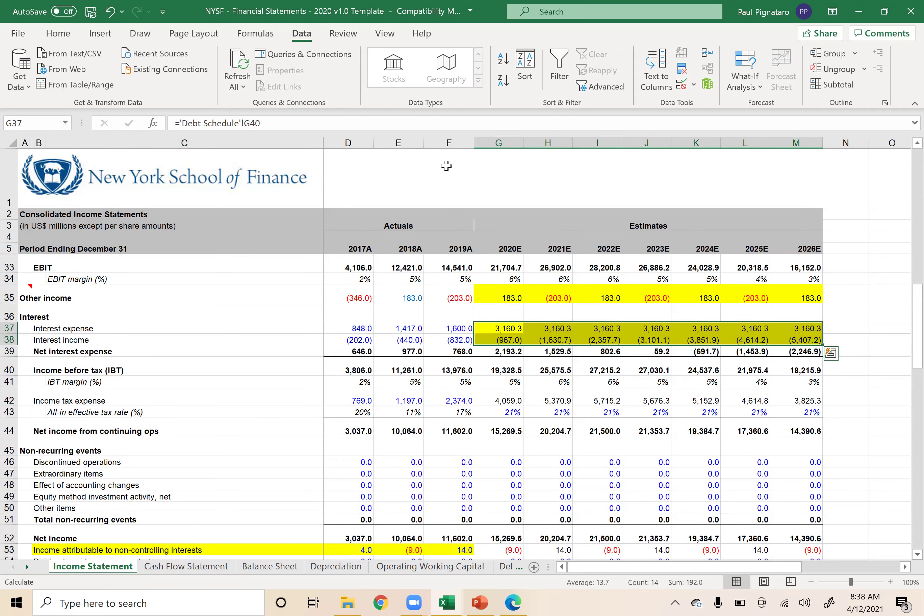
left_click(16, 34)
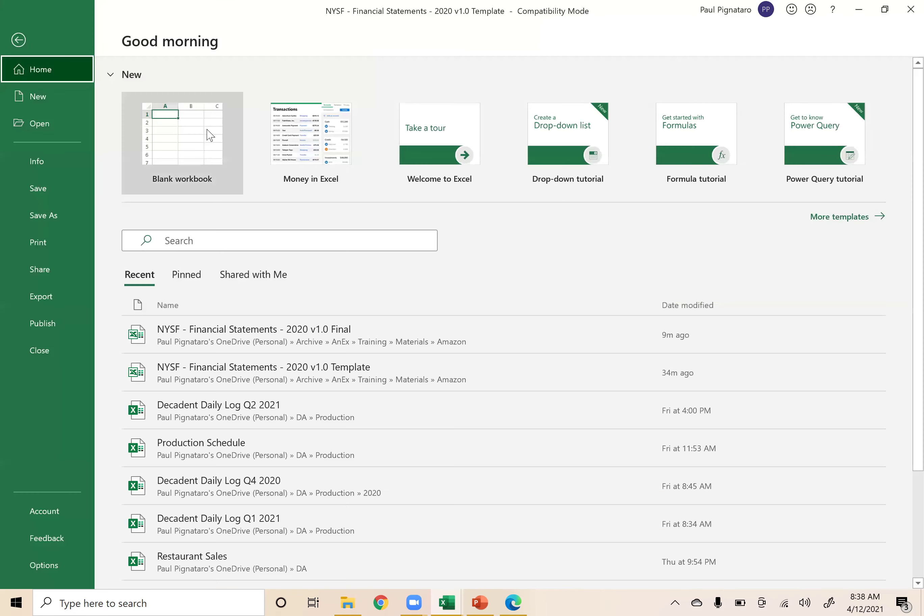
left_click(21, 41)
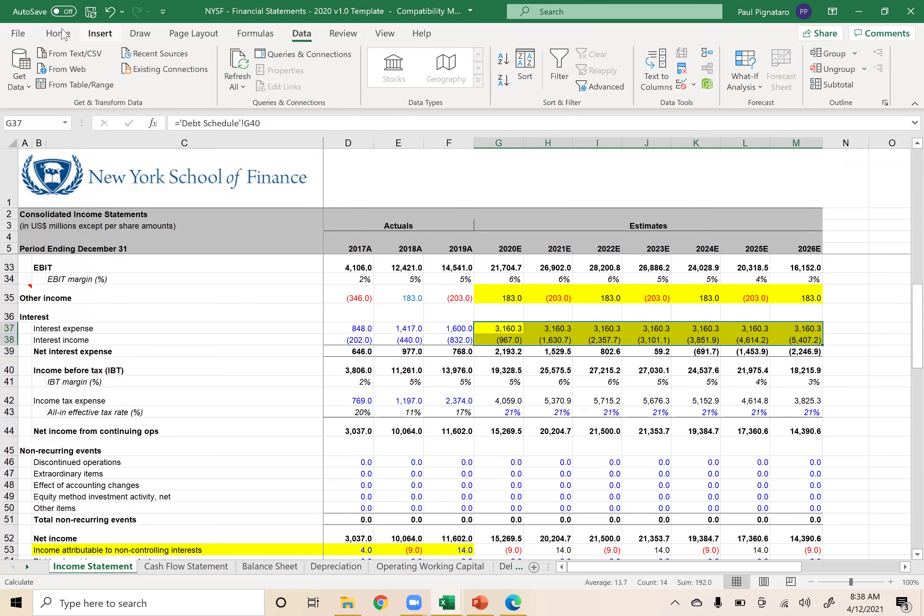
left_click(57, 37)
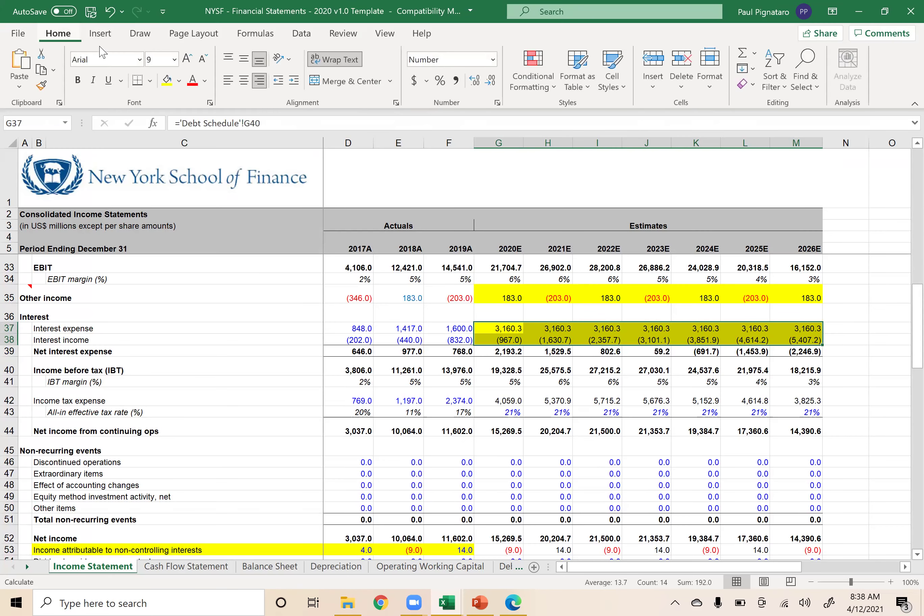
left_click(179, 81)
left_click(193, 232)
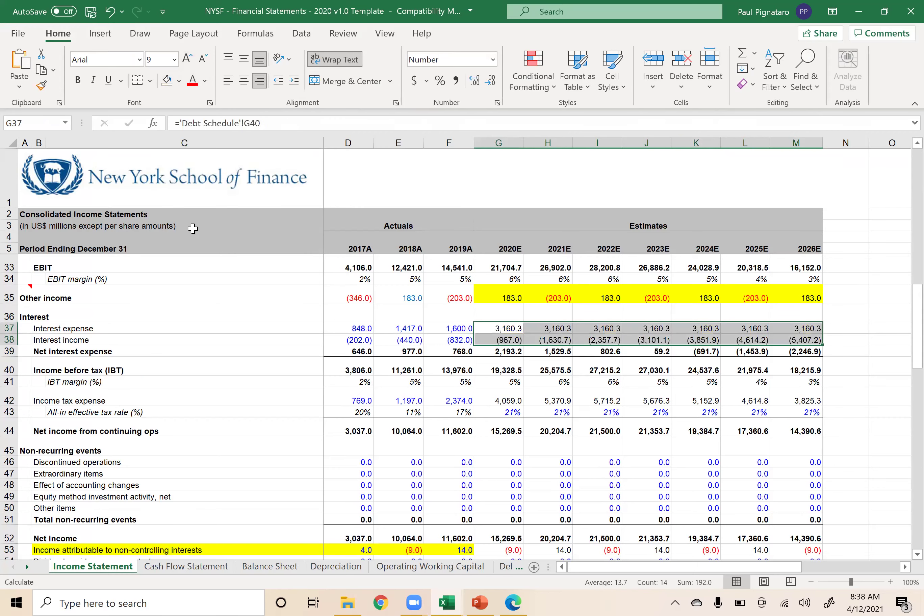
Link 2020E short-term borrowings in G31 of the Cash Flow Statement to the short-term debt issuances with ='Debt Schedule'!G13+'Debt Schedule'!G14.
left_click(195, 567)
left_click(492, 448)
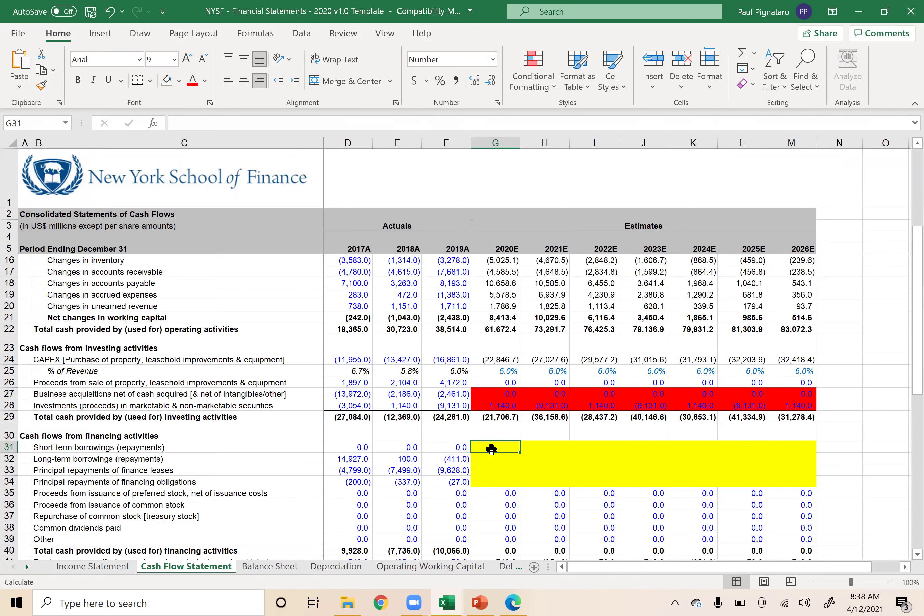
type("=")
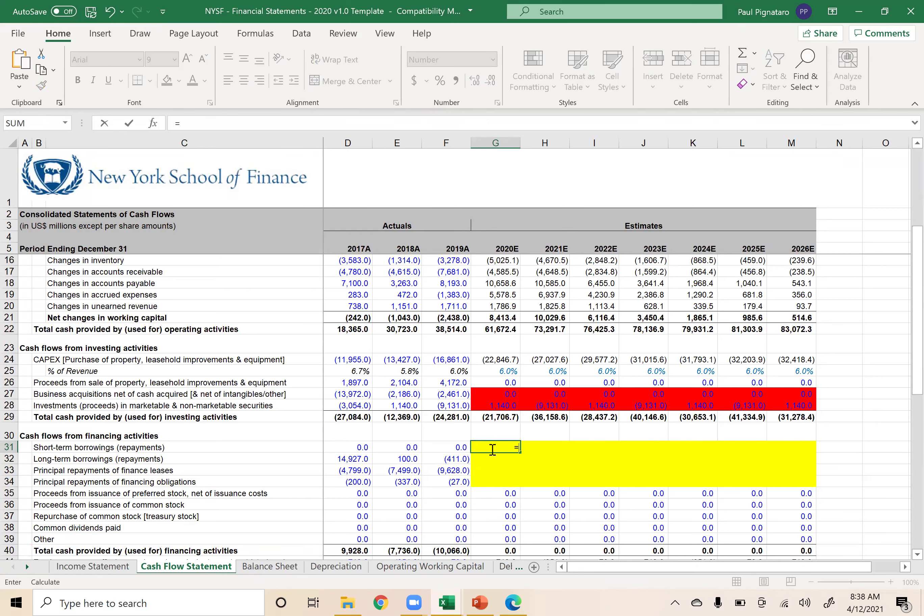
left_click(505, 567)
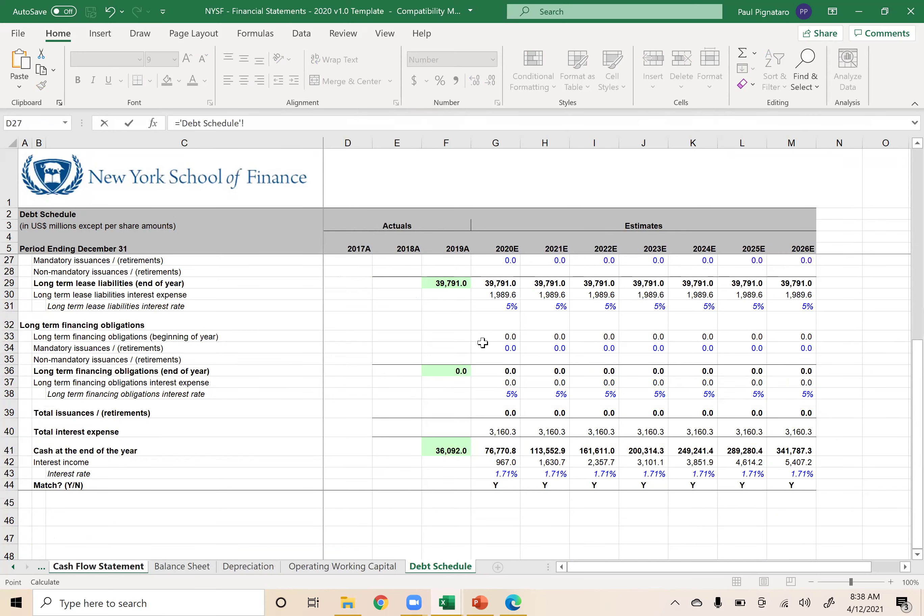
scroll(483, 343, "up", 7)
left_click(493, 357)
type("+")
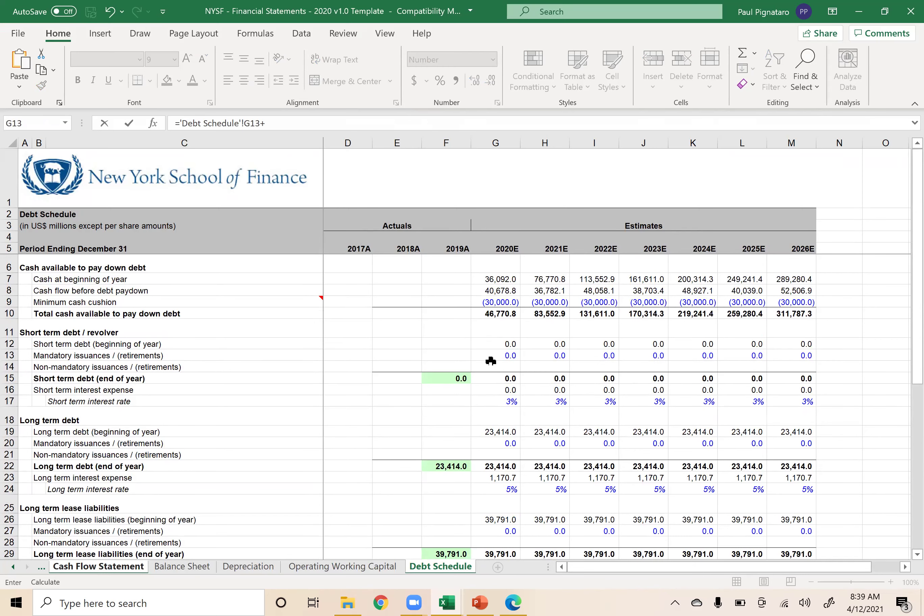
left_click(486, 365)
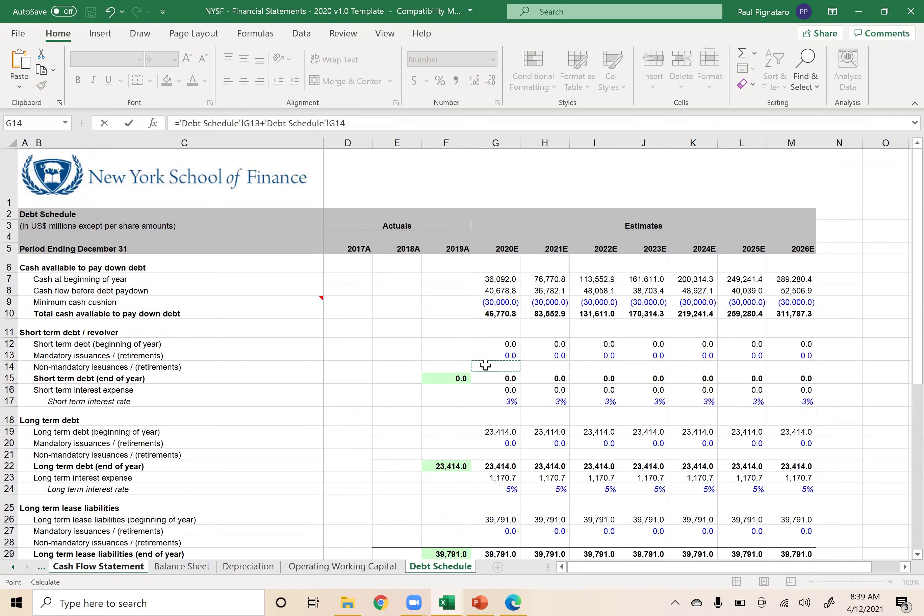
key("Return")
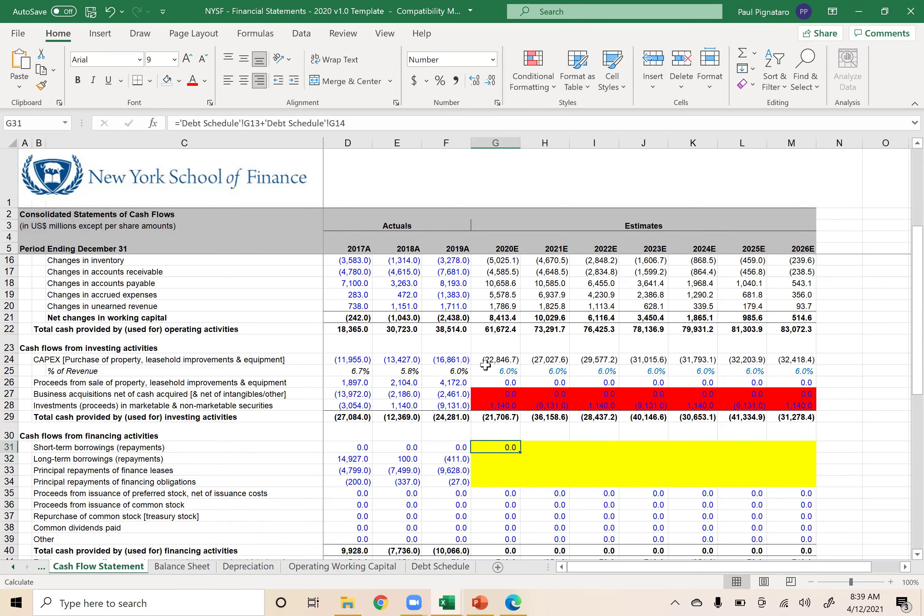
Link 2020E long-term borrowings in G32 to the sum of the Debt Schedule's mandatory and non-mandatory long-term debt issuances, G20 and G21.
type("=")
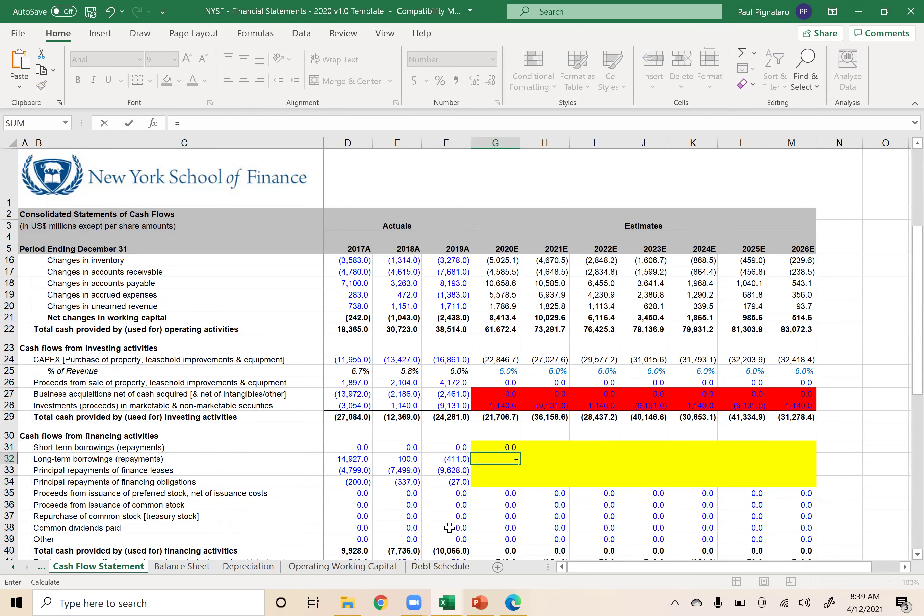
left_click(435, 567)
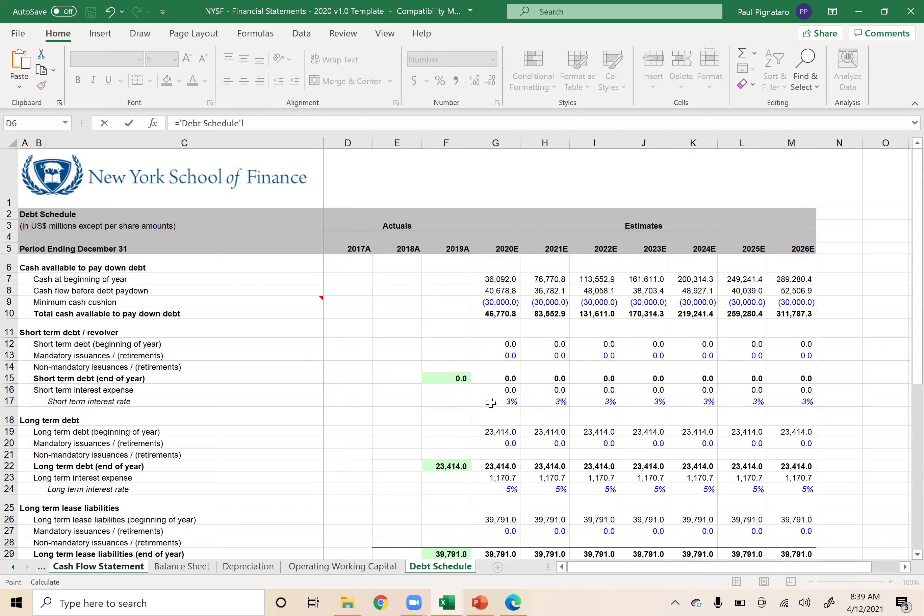
left_click(493, 445)
type("+")
left_click(487, 453)
key("Return")
Link 2020E principal repayments of finance leases in G33 to the long-term lease issuances with ='Debt Schedule'!G27+'Debt Schedule'!G28.
type("=")
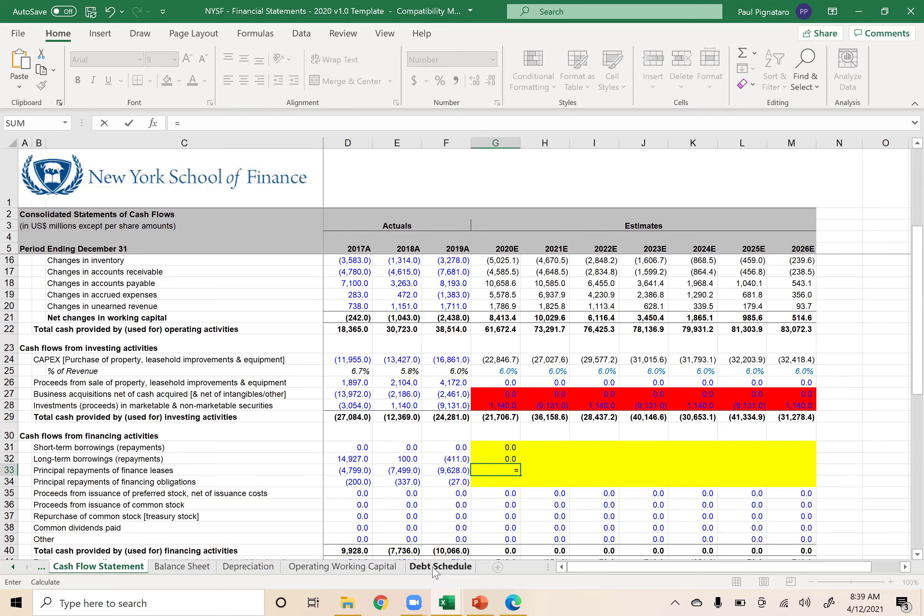
left_click(438, 567)
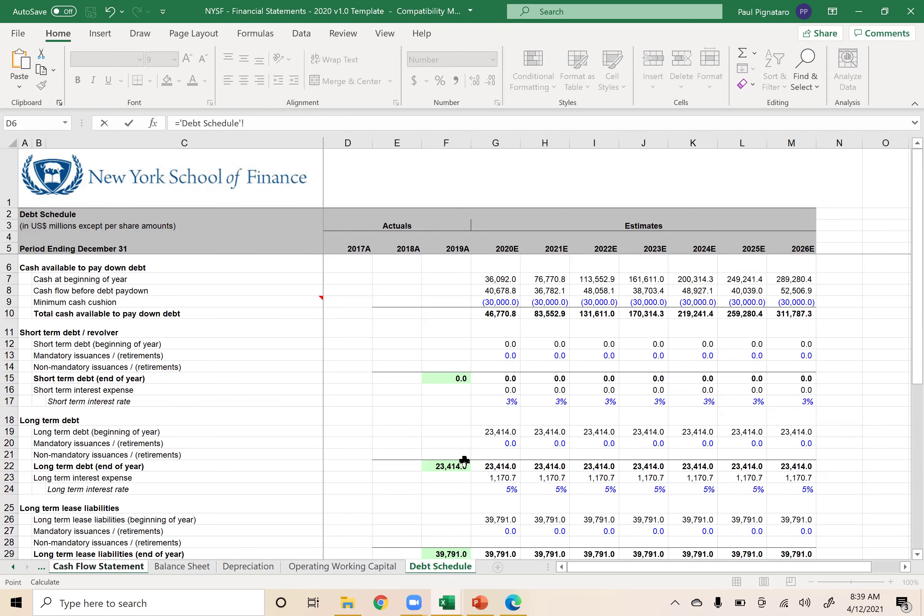
left_click(490, 535)
type("+")
left_click(489, 539)
key("Return")
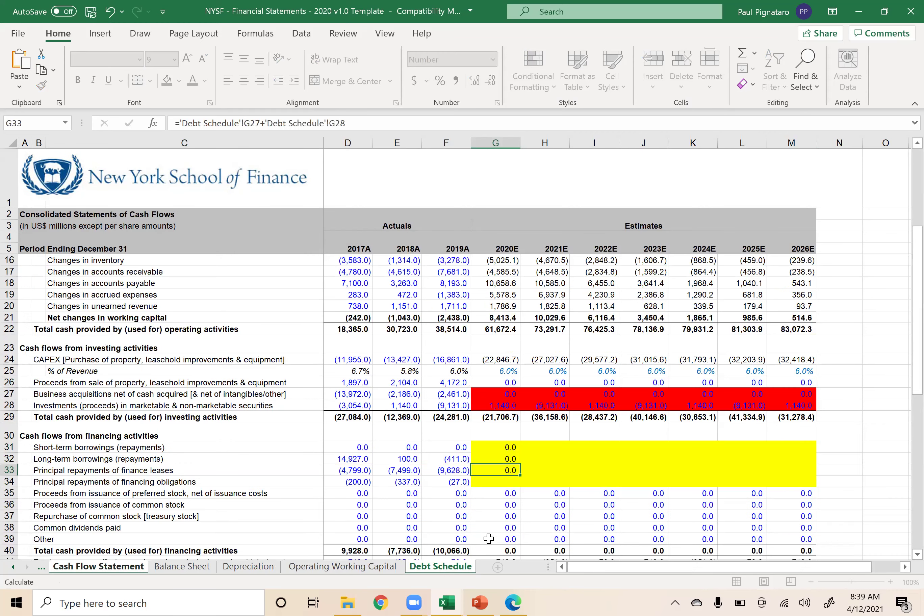
Link 2020E principal repayments of financing obligations in G34 to the sum of the Debt Schedule's financing obligation issuances, G34 and G35.
type("=")
left_click(420, 568)
scroll(473, 498, "down", 1)
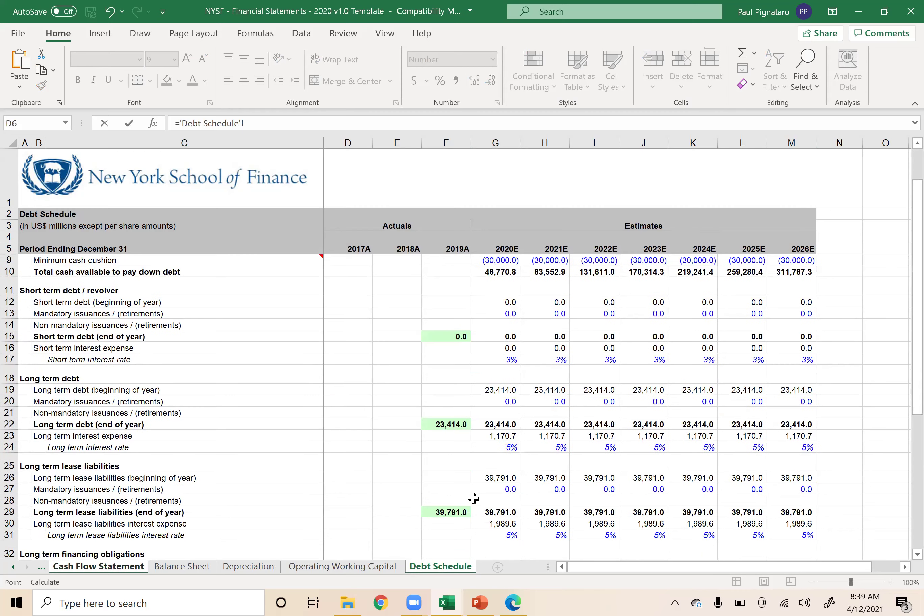
scroll(473, 498, "down", 2)
left_click(496, 488)
type("+")
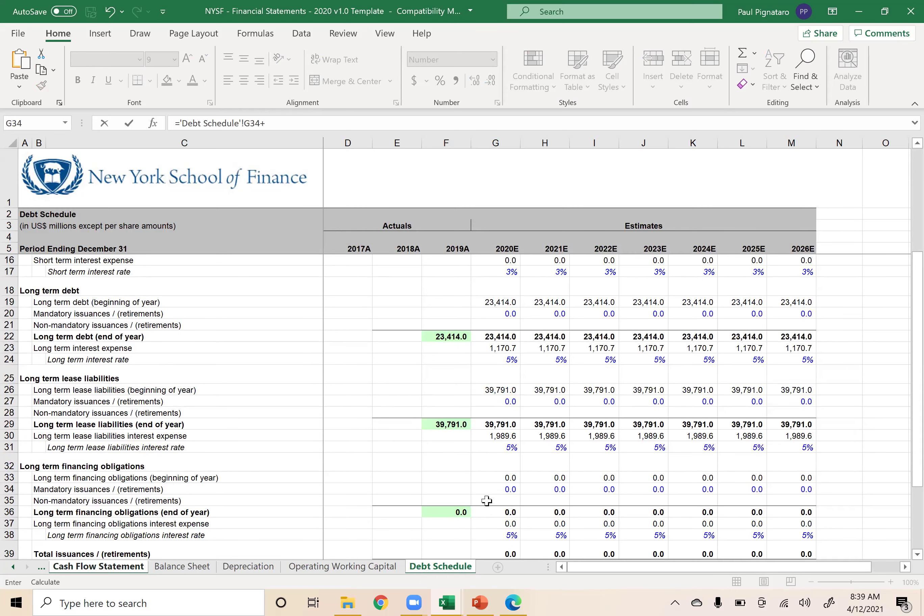
left_click(487, 501)
key("Return")
Fill the four 2020E borrowing and repayment formulas in G31:G34 across the Cash Flow Statement through 2026E.
key("Up")
key("Up")
key("Up")
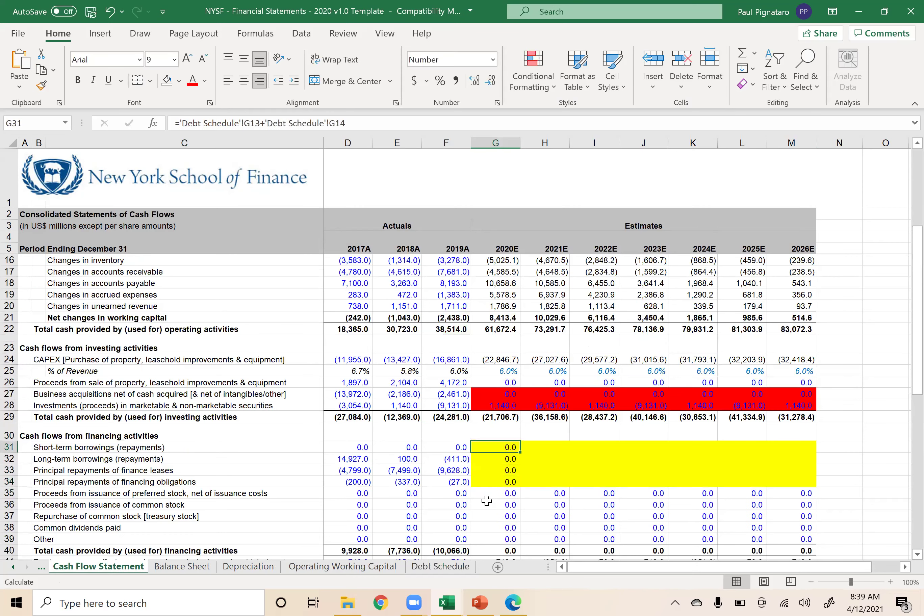
key("shift+Down")
key("shift+Down")
key("shift+Down")
key("shift+Right")
key("shift+Right")
key("shift+Right")
key("shift+Right")
key("shift+Right")
key("shift+Right")
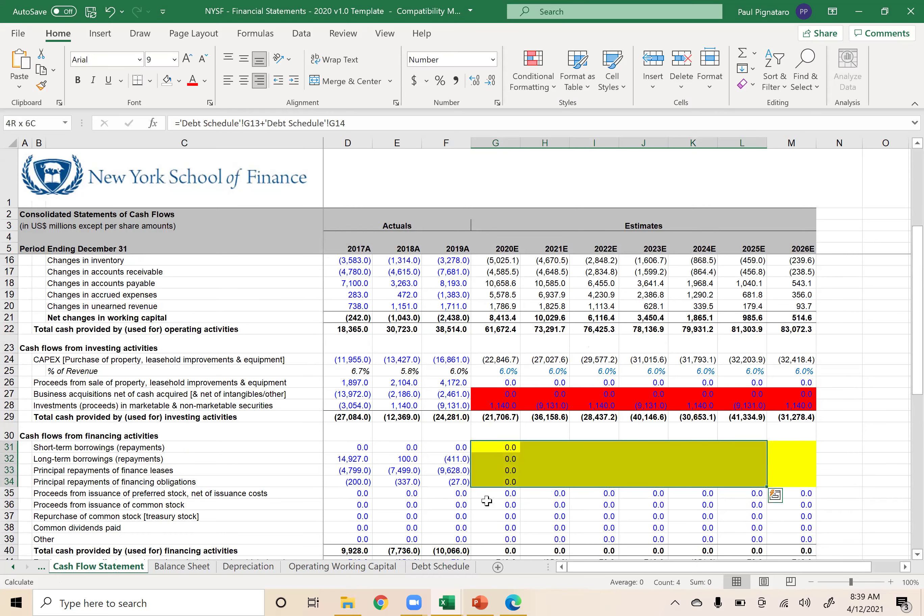
key("ctrl+r")
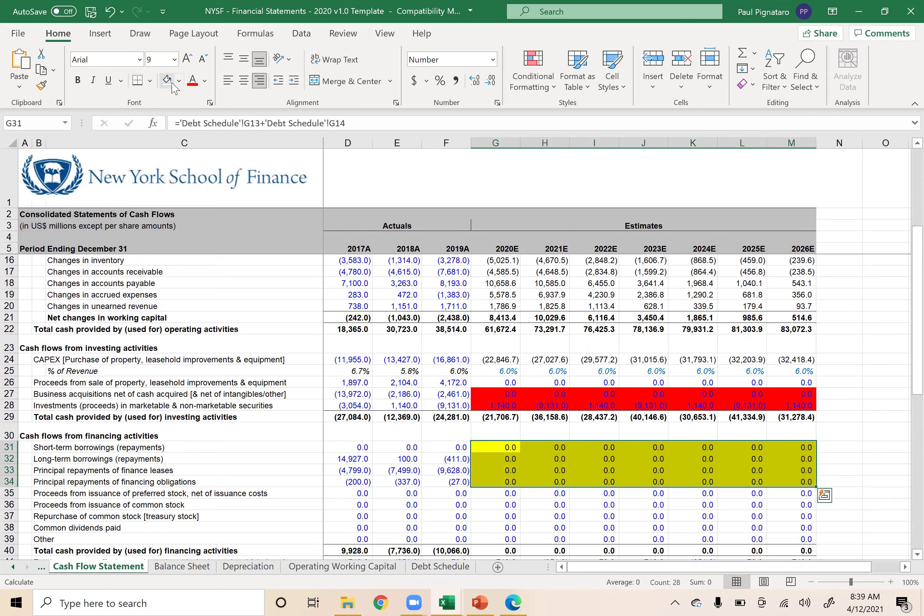
Remove the yellow fill from the borrowing and repayment cells G31:M34, and check the linked 2020E formulas.
left_click(179, 81)
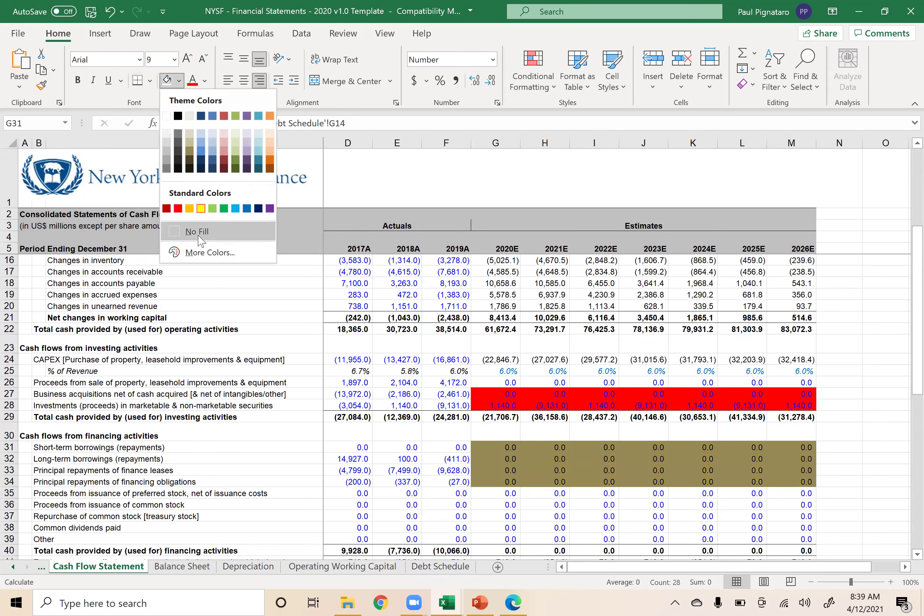
left_click(197, 214)
left_click(503, 448)
left_click(500, 473)
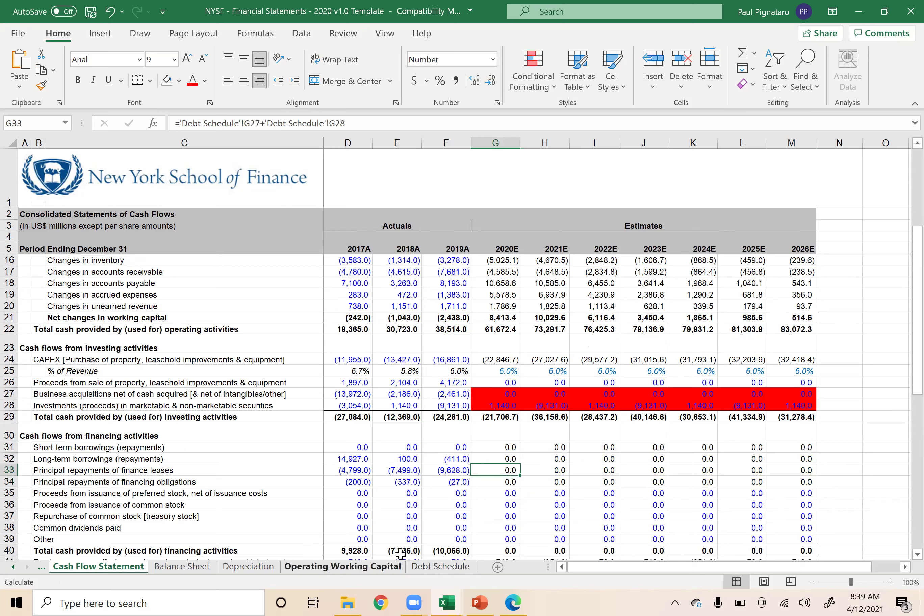
Look through the Balance Sheet, Depreciation and Operating Working Capital sheets, ending on the Debt Schedule.
left_click(189, 569)
left_click(249, 568)
left_click(342, 567)
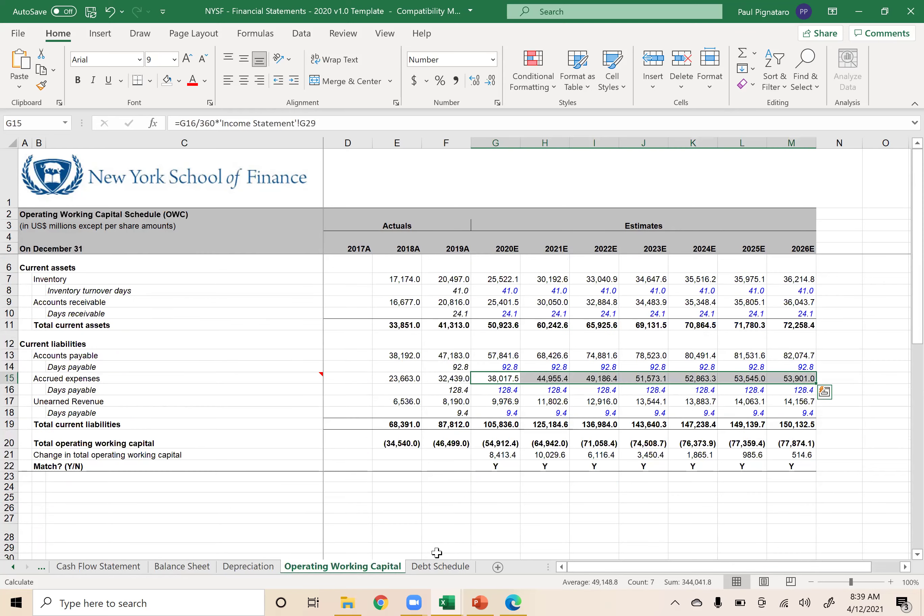
left_click(441, 567)
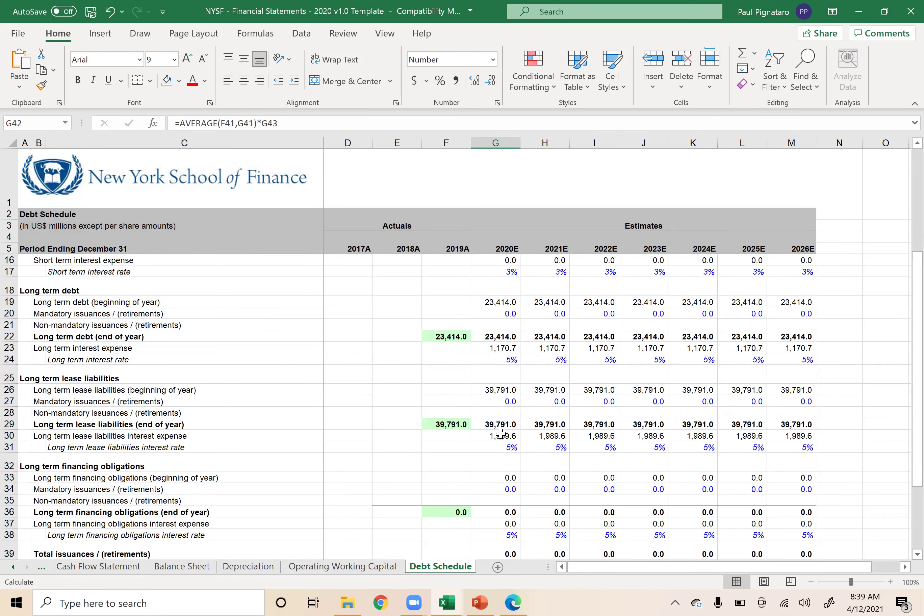
Set the 2020E mandatory issuances / (retirements) of long term lease liabilities in Debt Schedule G27 to -30000.
scroll(501, 434, "up", 1)
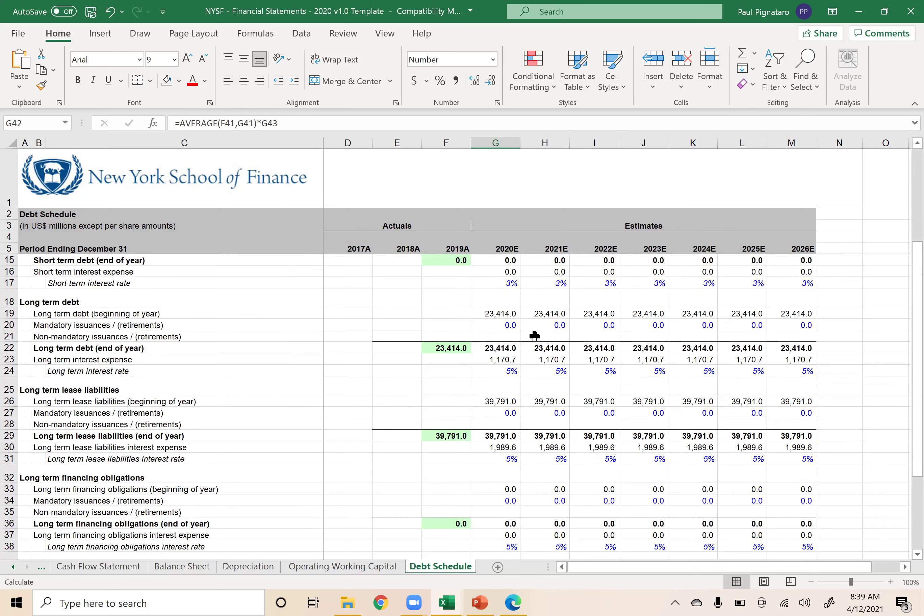
left_click(496, 414)
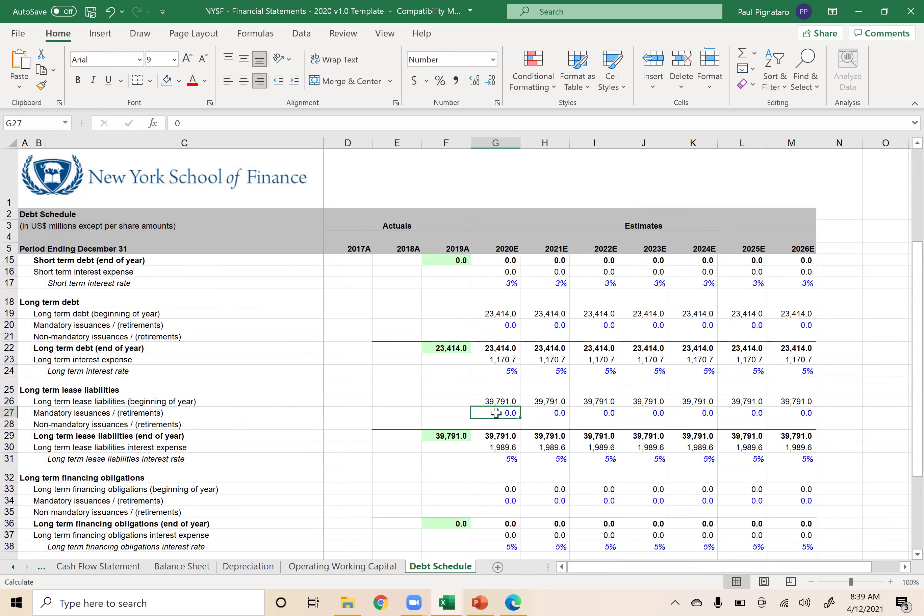
scroll(481, 394, "up", 3)
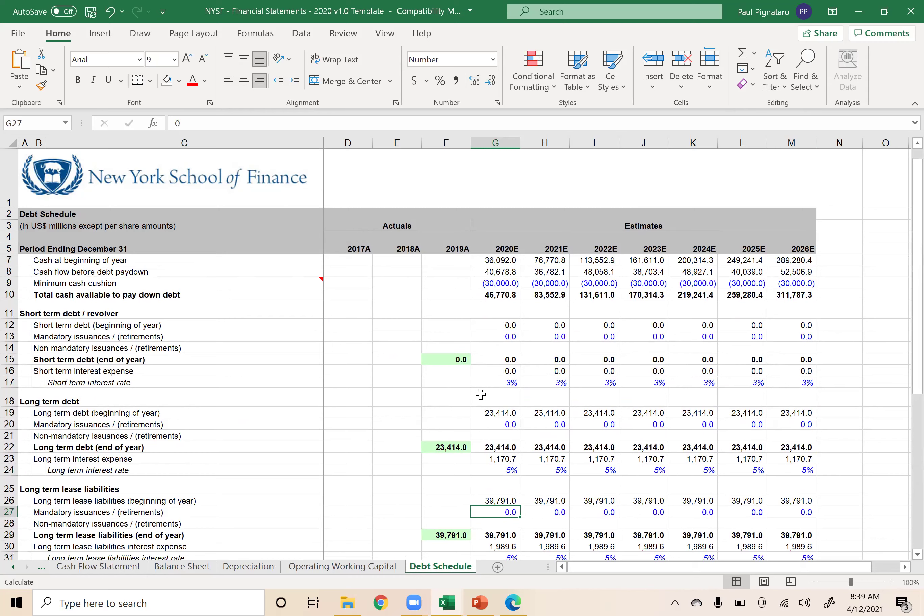
scroll(470, 419, "down", 1)
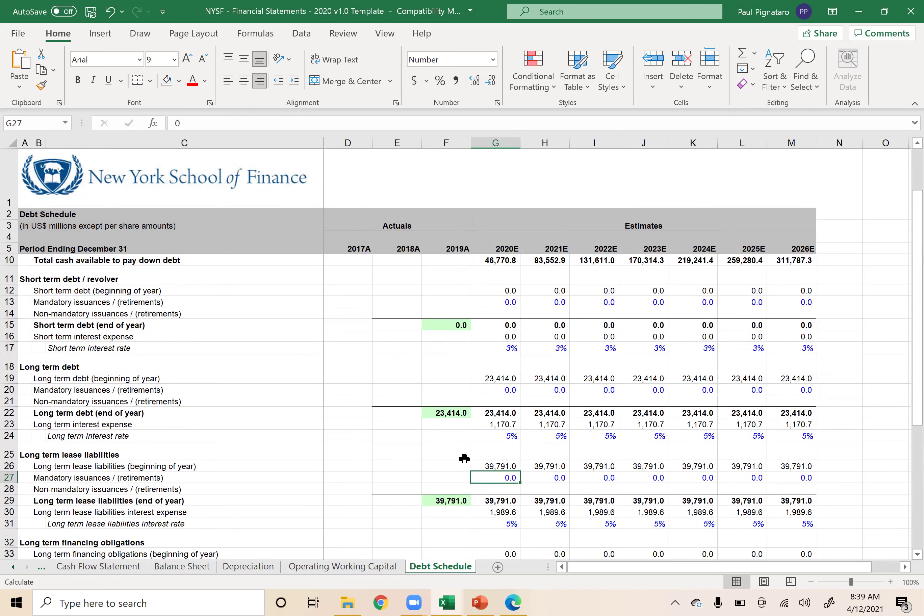
type("--")
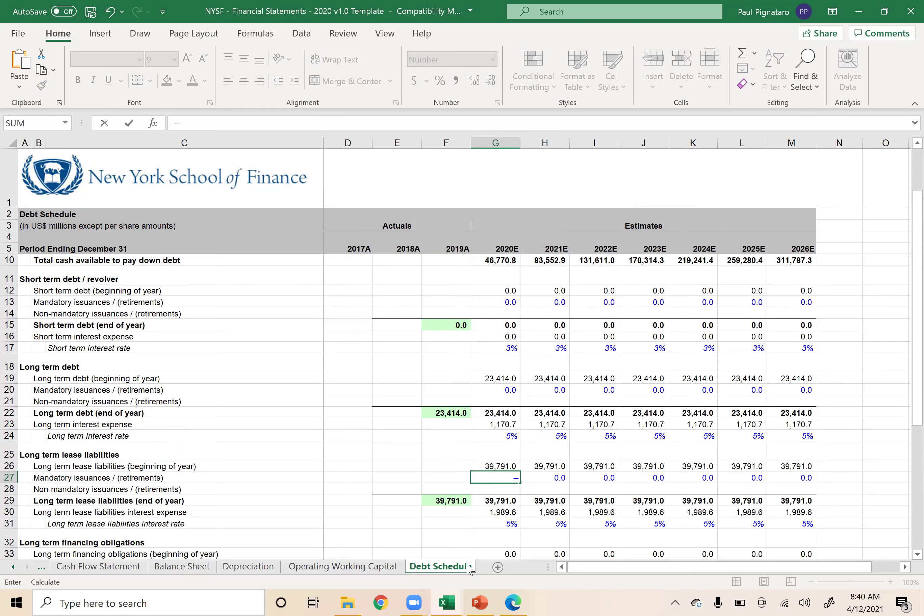
left_click(537, 596)
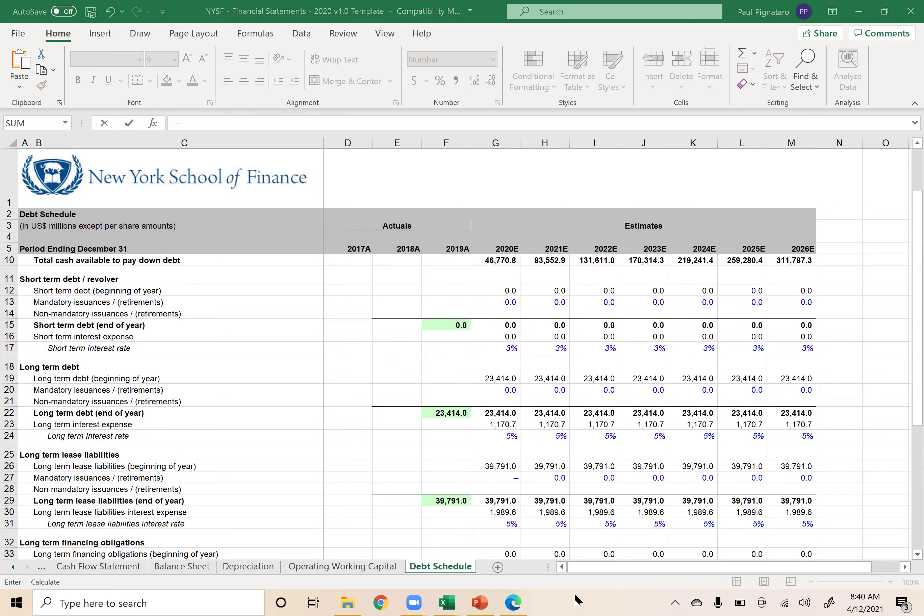
left_click(487, 475)
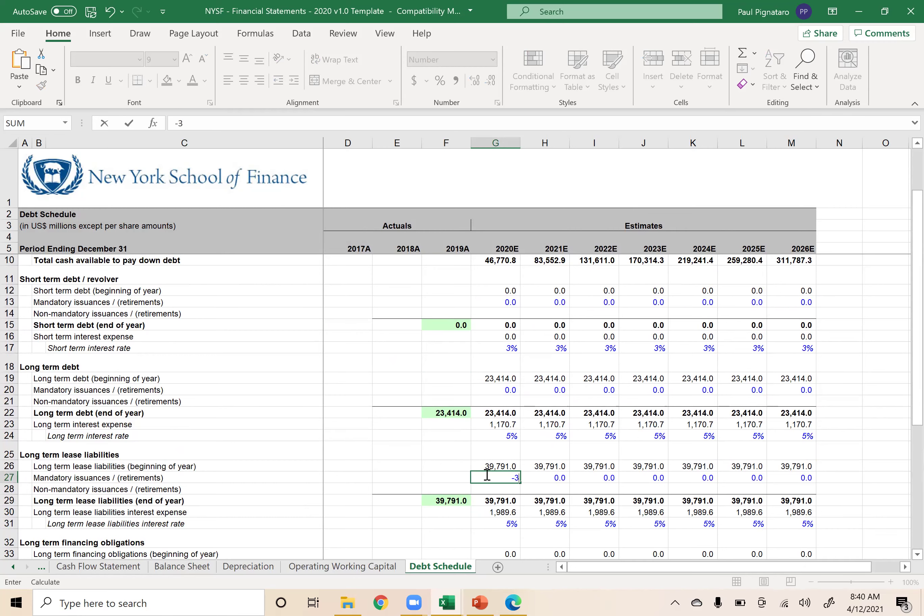
type("0000")
key("Return")
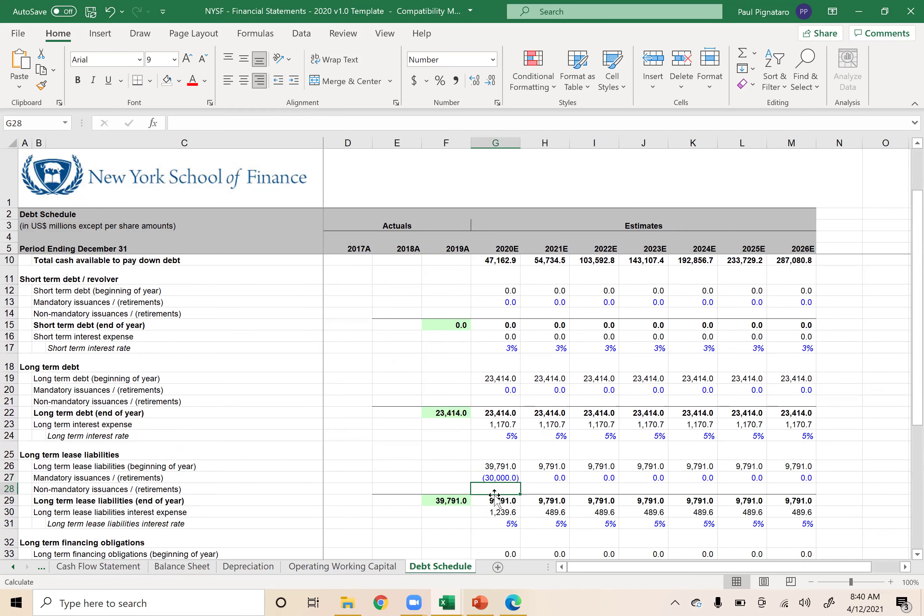
Check the 2020E lease liability balance, Match row, cash at the end of the year and total issuances on the Debt Schedule.
left_click(491, 502)
scroll(489, 502, "down", 5)
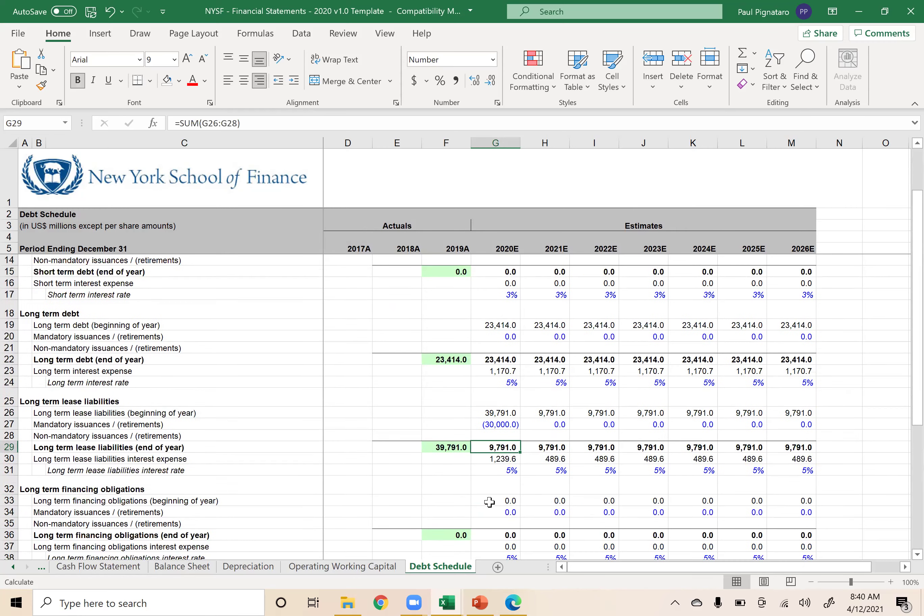
left_click(490, 500)
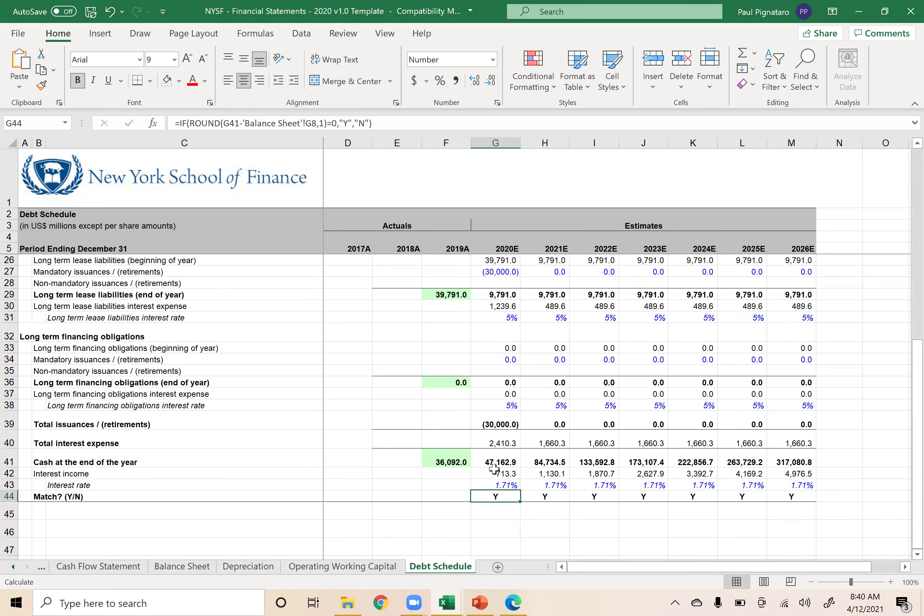
left_click(489, 458)
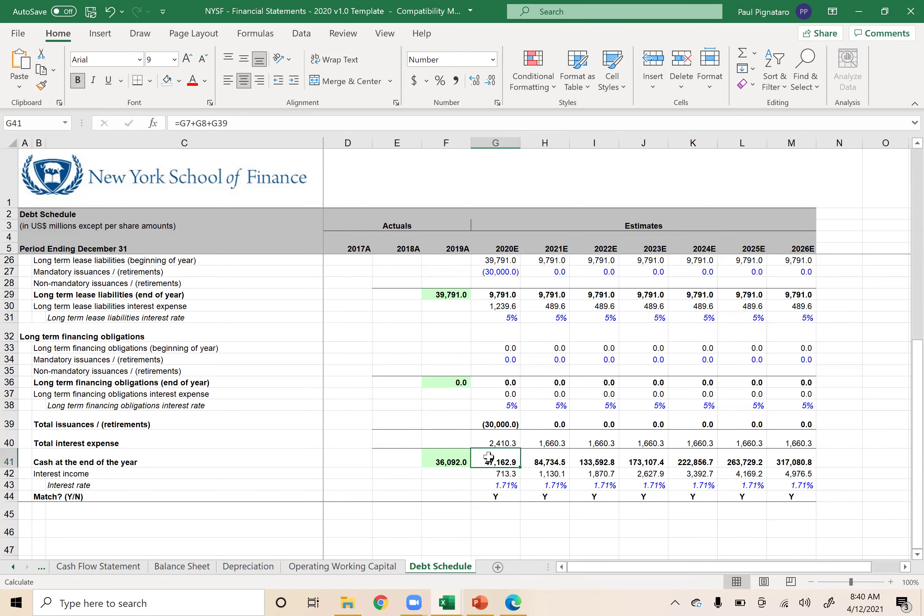
left_click(488, 421)
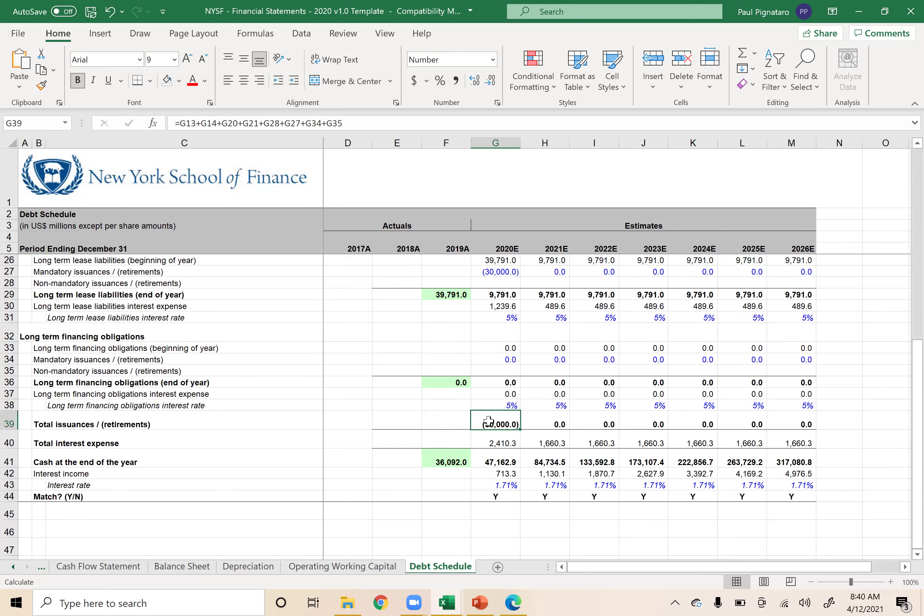
scroll(489, 414, "up", 2)
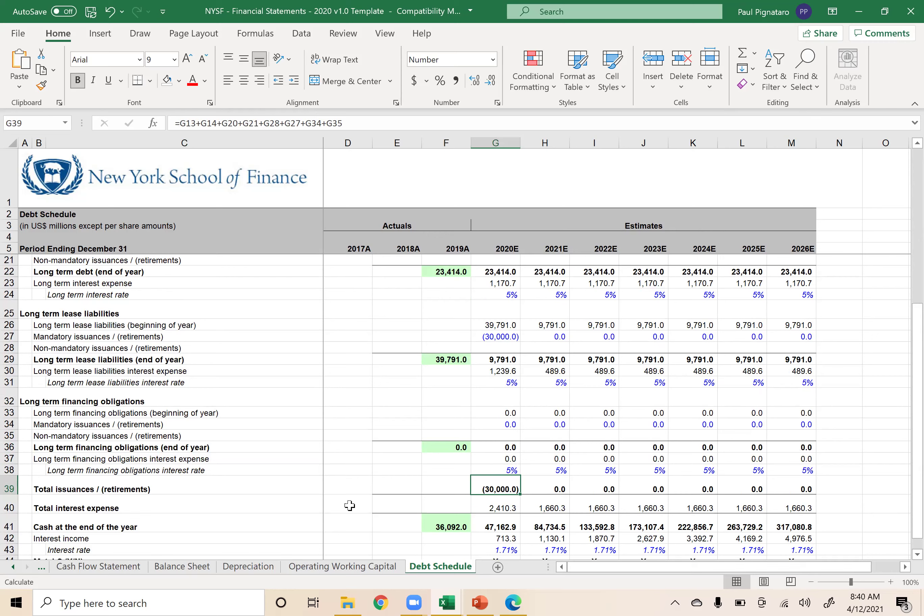
Trace the lease retirement through Balance Sheet long-term lease liabilities in G26 and the Cash Flow Statement's G33 and G42.
left_click(184, 567)
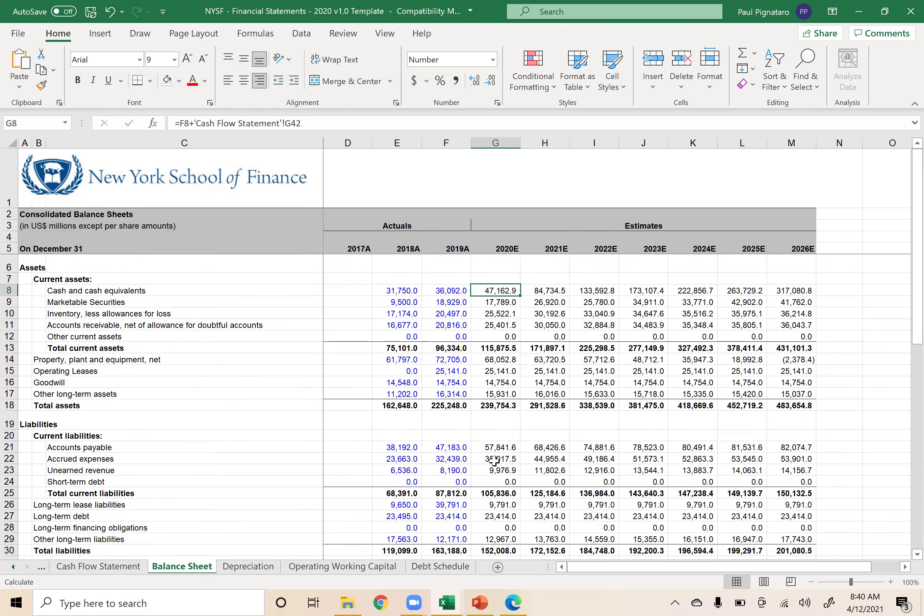
left_click(451, 503)
left_click(495, 506)
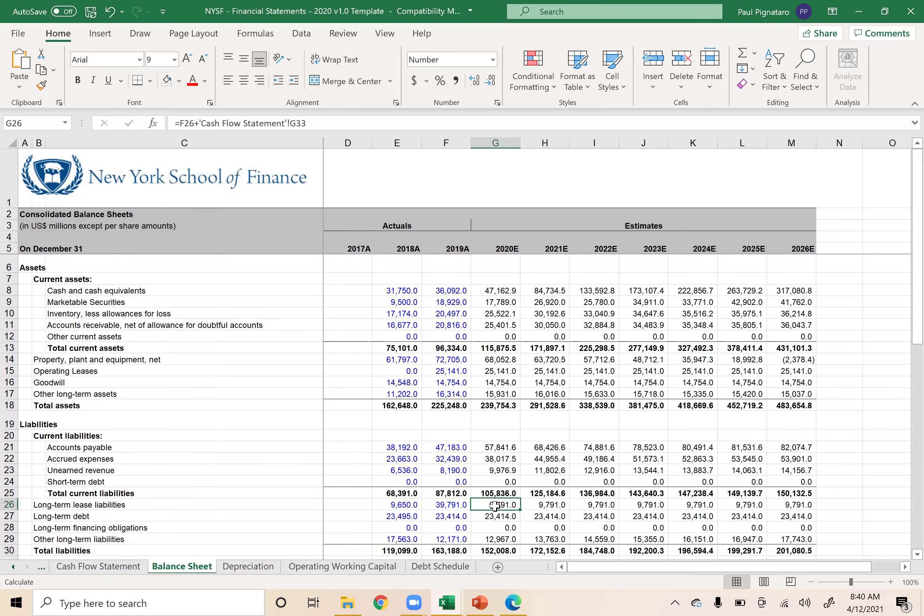
left_click(103, 567)
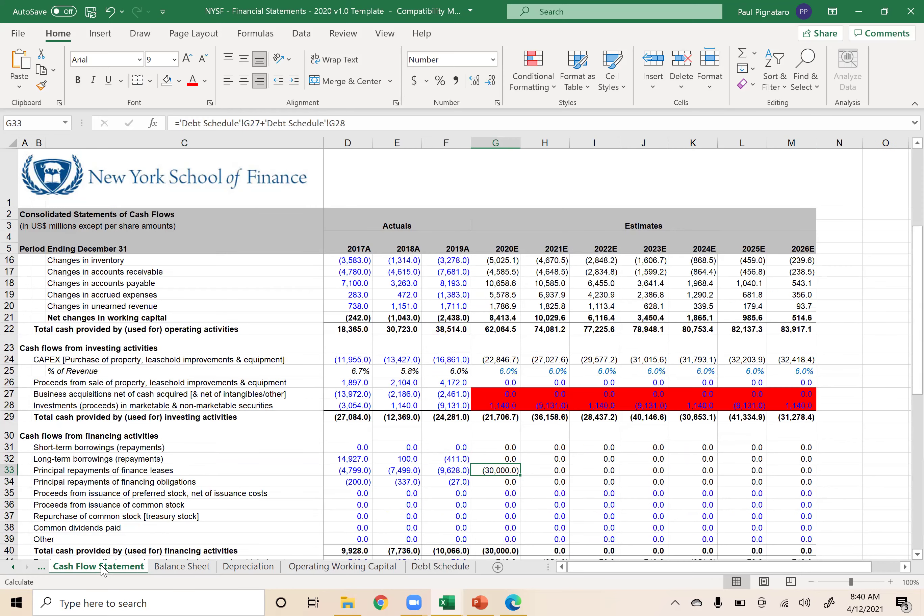
scroll(497, 468, "down", 3)
left_click(495, 469)
left_click(487, 501)
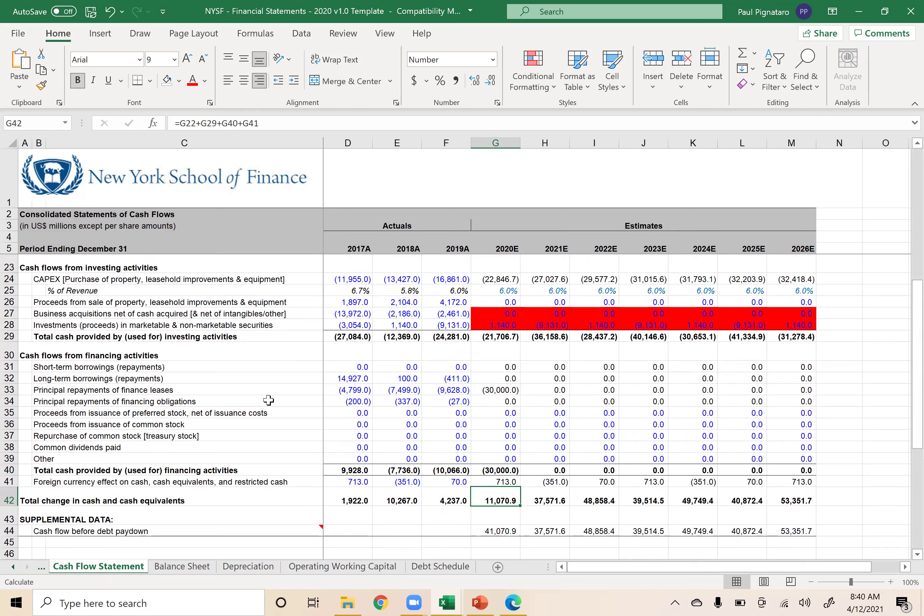
Examine the 2020E interest expense in Income Statement G37 and the net income lines below it.
left_click(13, 567)
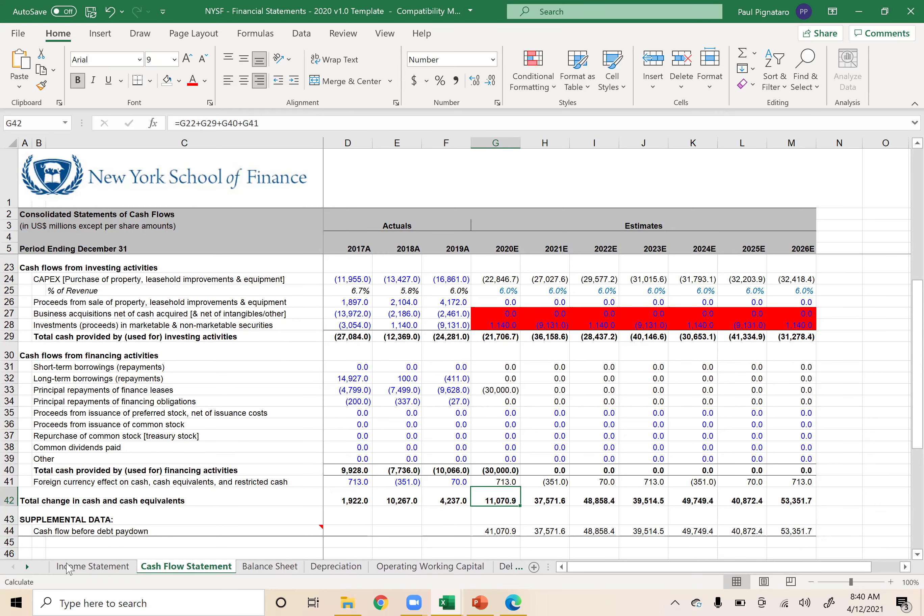
left_click(82, 568)
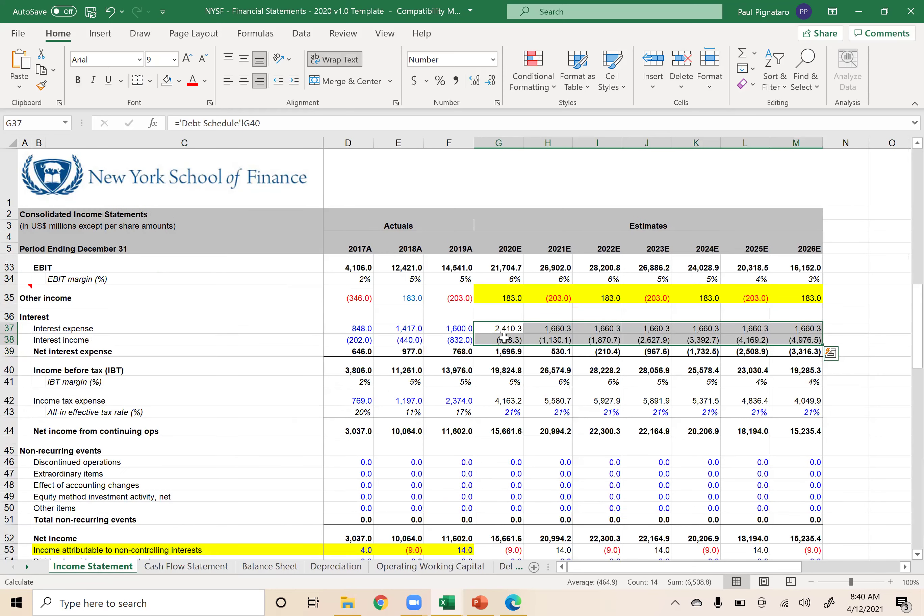
left_click(513, 328)
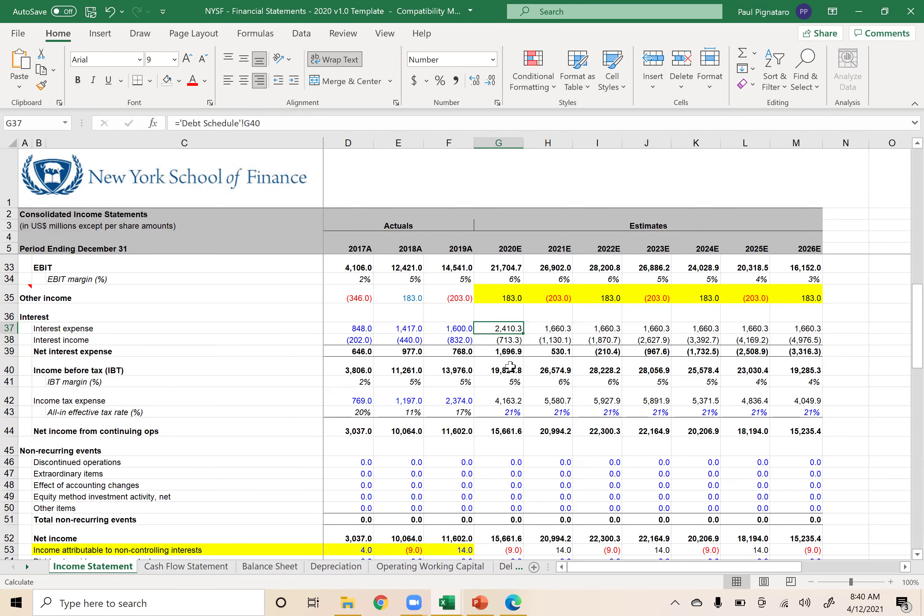
scroll(510, 367, "down", 2)
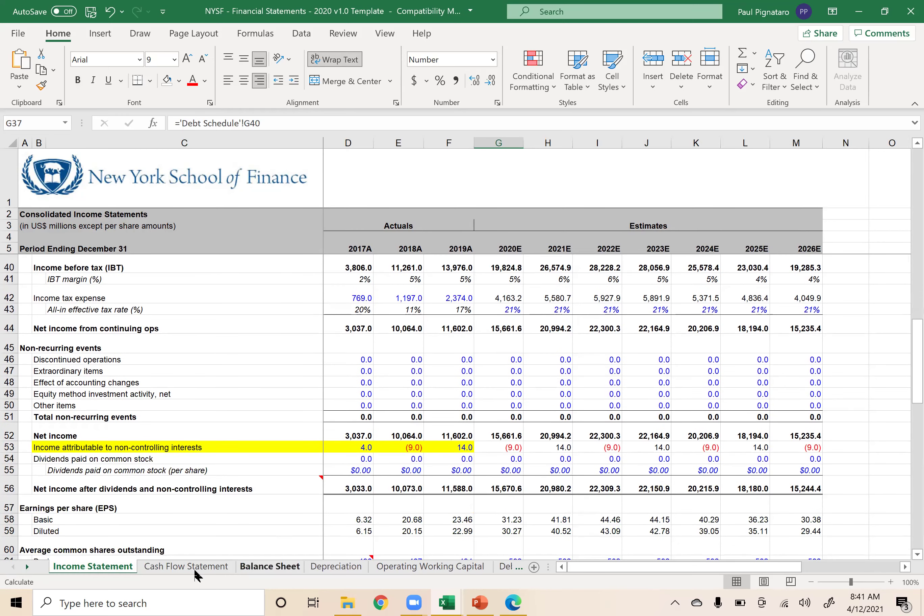
Review the Debt Schedule's 2020E lease retirement and lease interest formula in G30, and the Cash Flow Statement's cash flow before debt paydown.
left_click(26, 567)
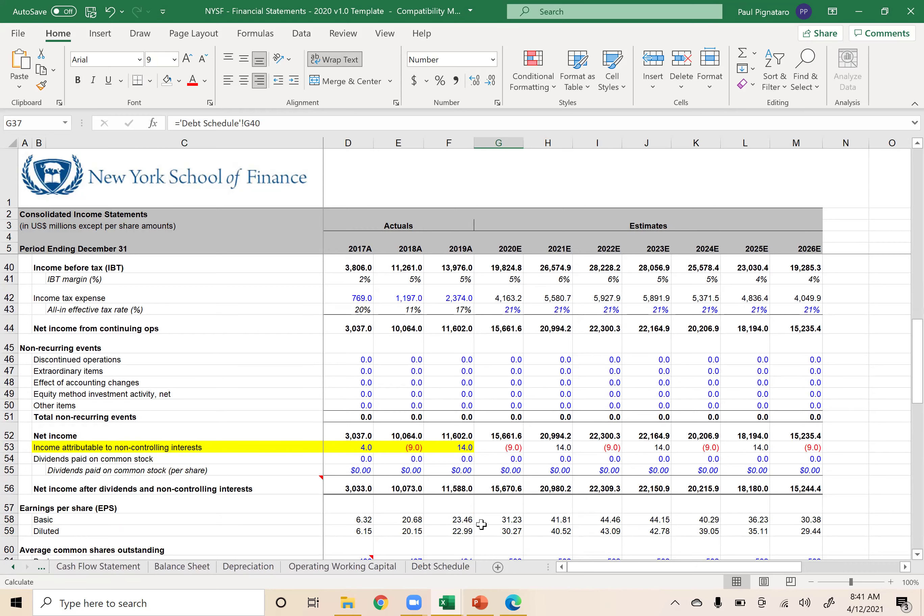
left_click(436, 566)
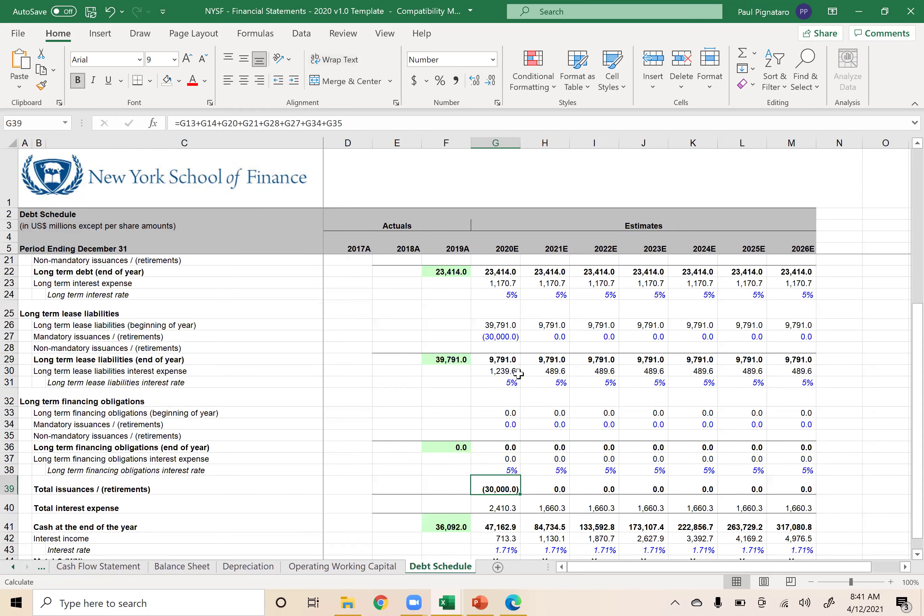
left_click(491, 336)
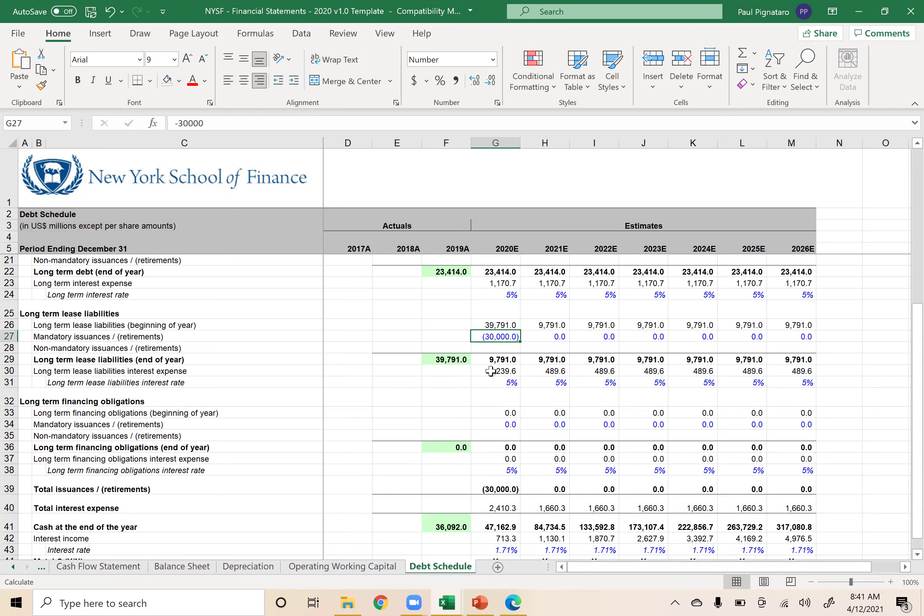
left_click(491, 371)
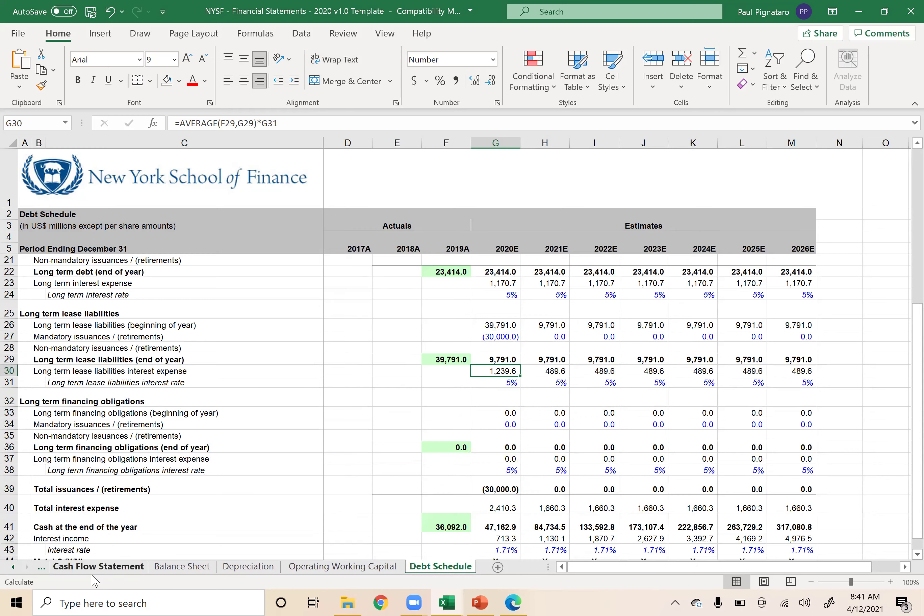
left_click(98, 567)
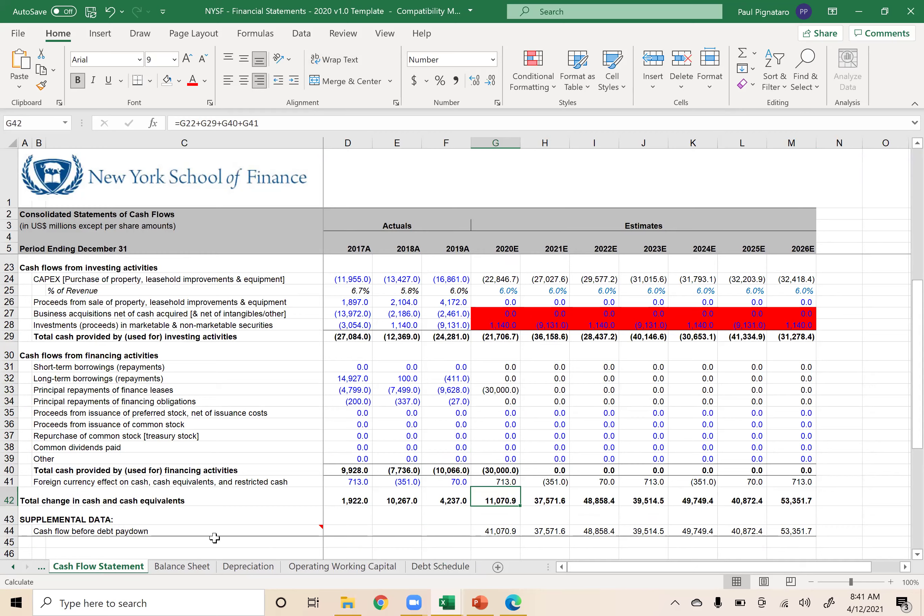
Reset the 2020E mandatory lease liability issuances / (retirements) in Debt Schedule G27 to 0.
left_click(417, 568)
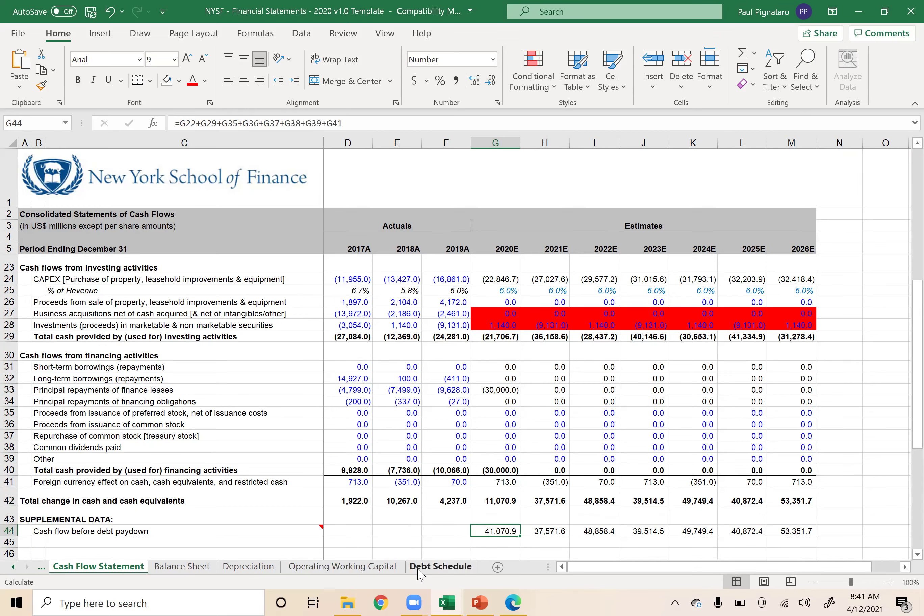
scroll(489, 317, "up", 4)
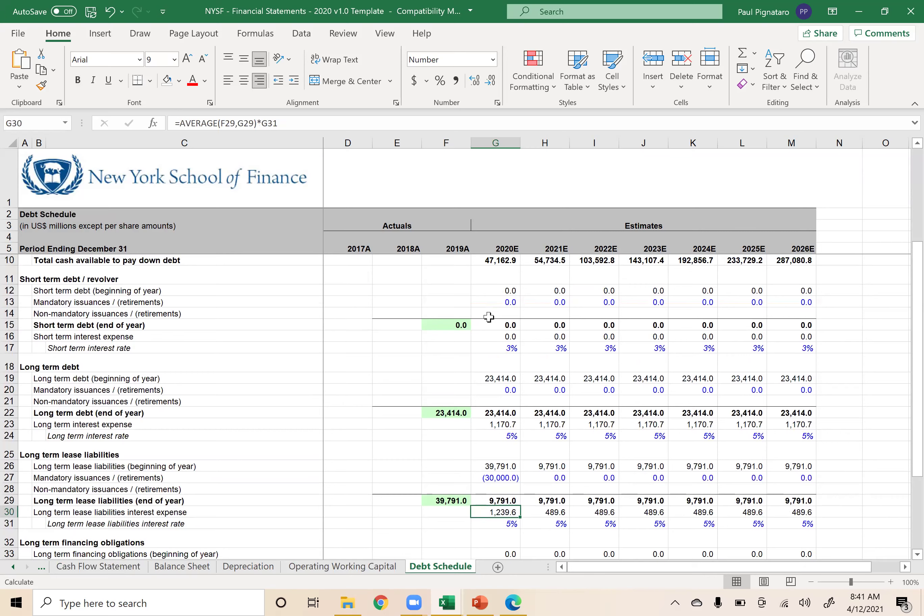
left_click(493, 477)
type("0")
key("Return")
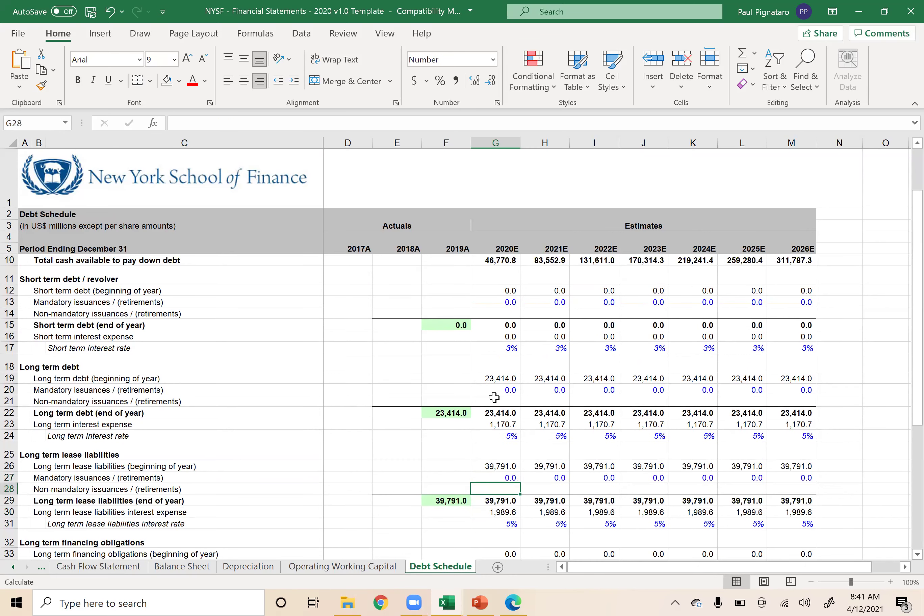
Check the 2020E formulas for cash flow before debt paydown in G8 and total cash available to pay down debt in G10.
scroll(494, 398, "up", 2)
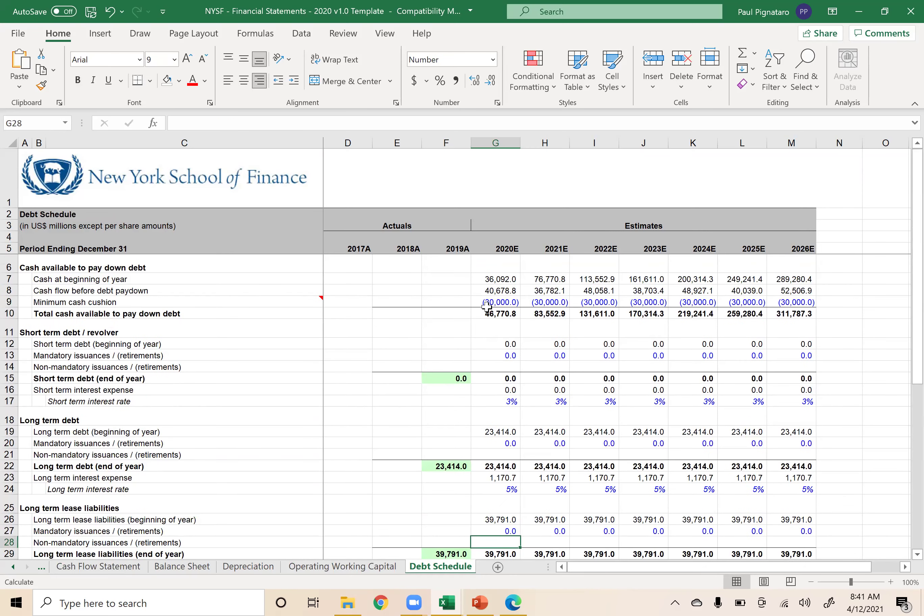
left_click(489, 313)
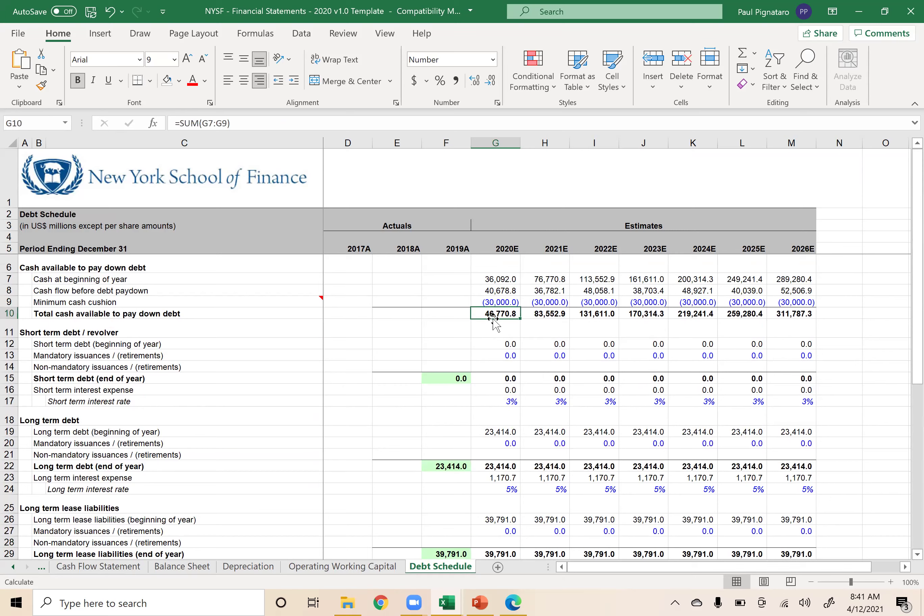
left_click(494, 288)
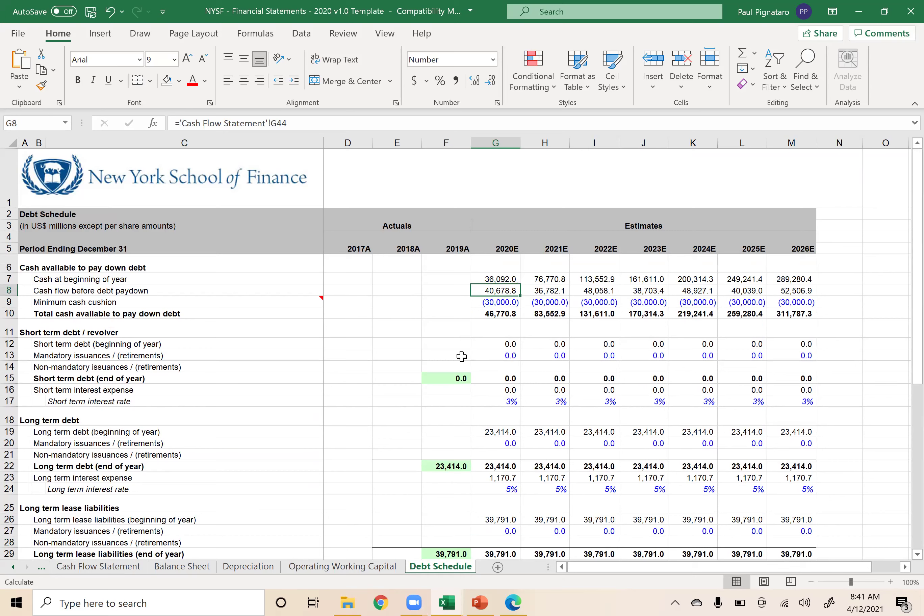
left_click(489, 315)
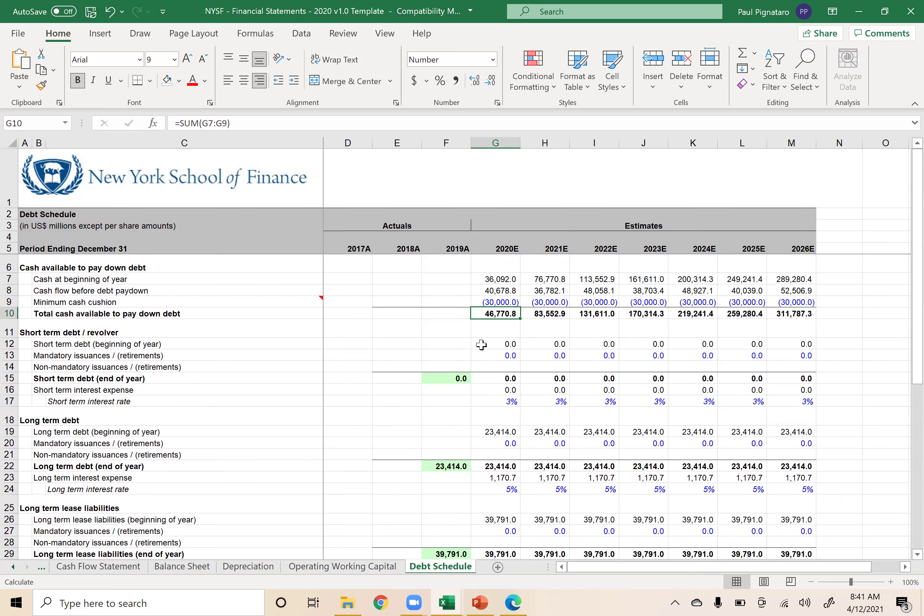
Set the 2020E mandatory lease liability issuances / (retirements) in Debt Schedule G27 to -30000 and check total cash available in G10.
scroll(482, 345, "down", 2)
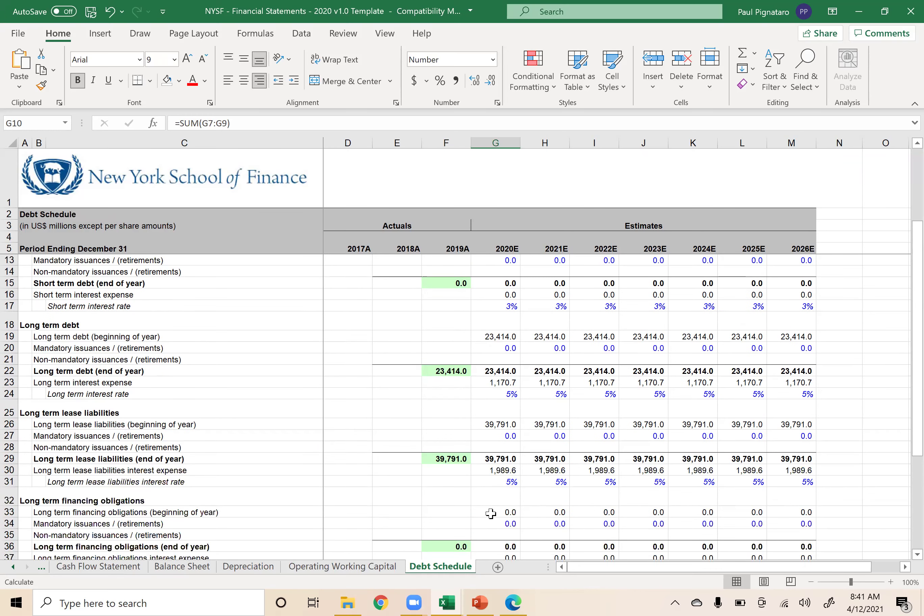
left_click(491, 436)
type("-30000")
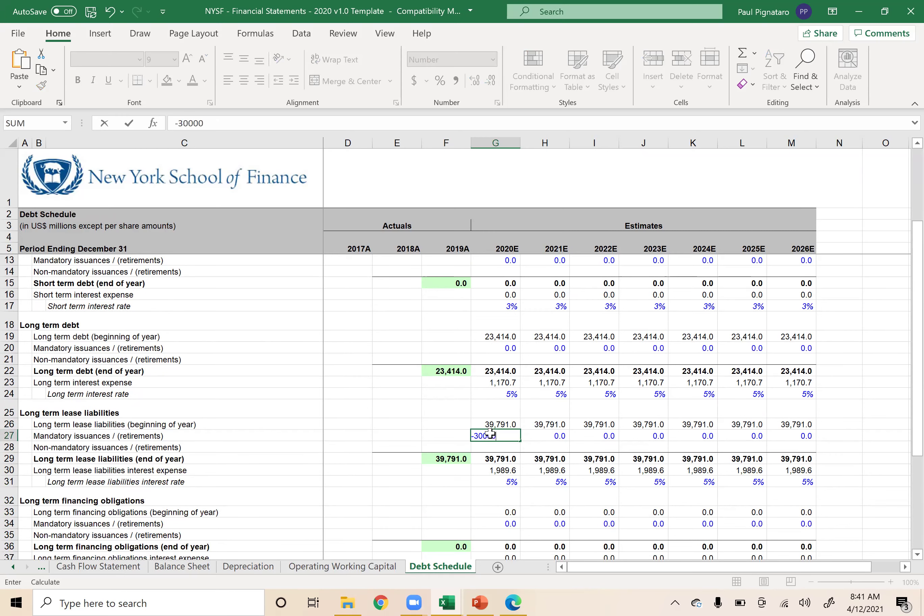
key("Return")
scroll(472, 334, "up", 2)
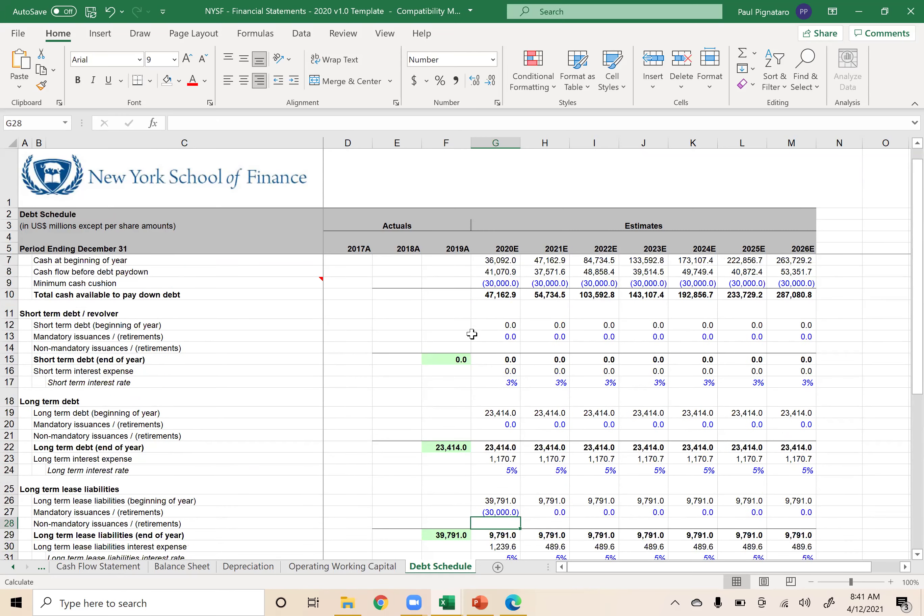
left_click(482, 299)
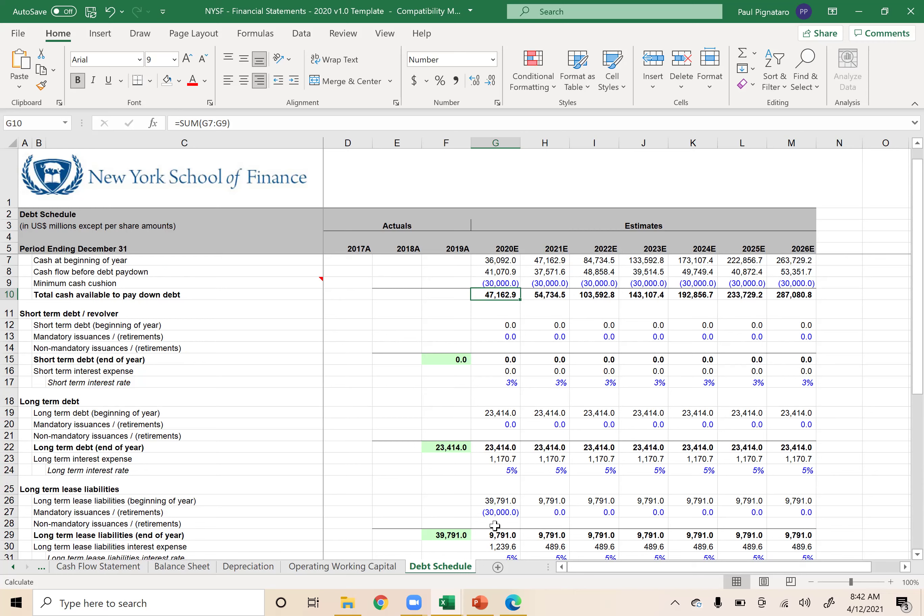
Set the 2020E lease retirement in G27 to 0, then back to -30000, and check cash flow before debt paydown in G8.
left_click(483, 513)
type("0")
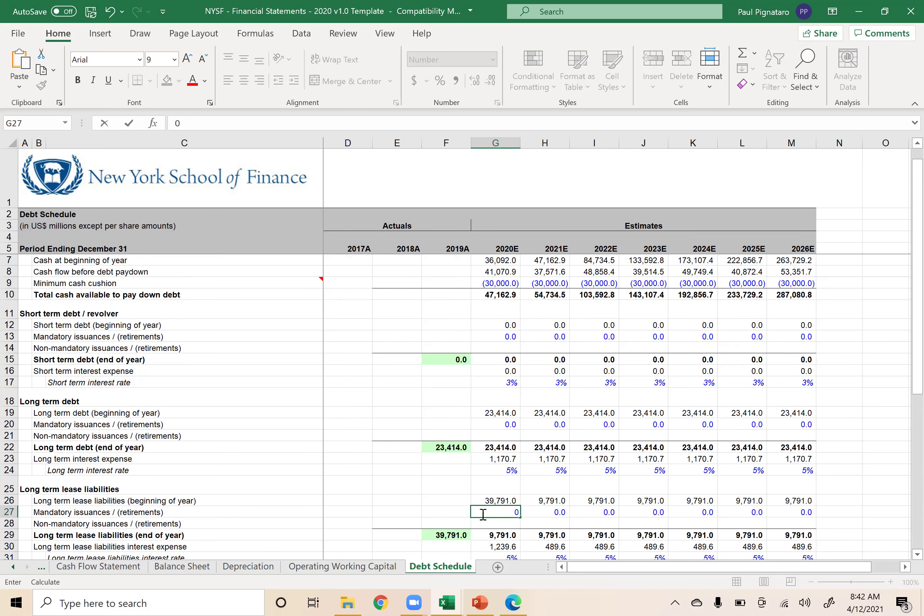
key("Return")
left_click(485, 511)
type("-3000")
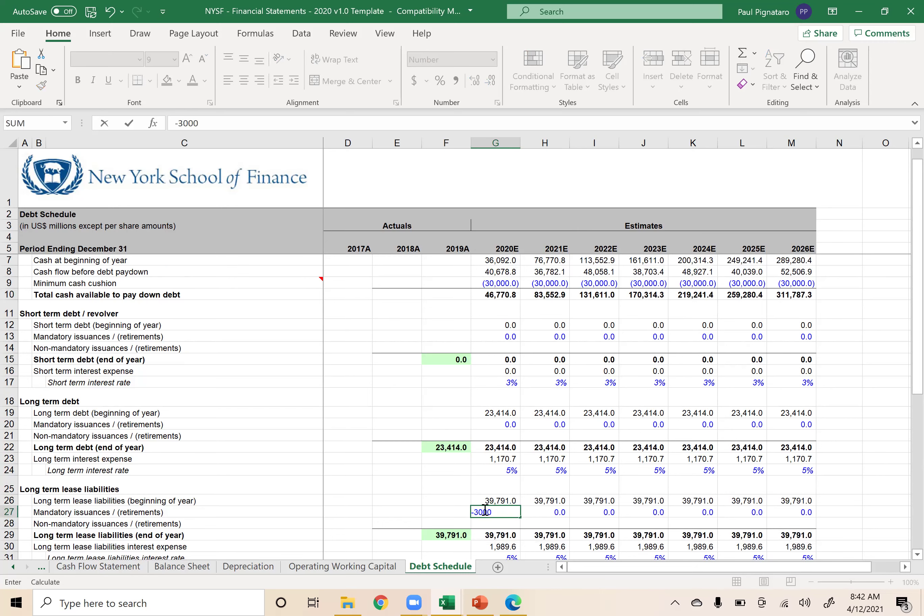
type("0")
key("Return")
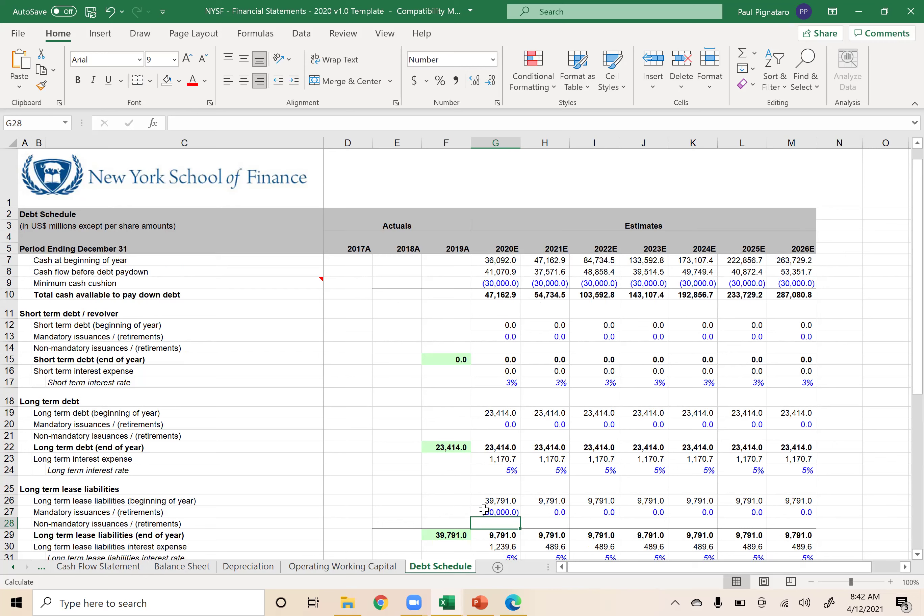
left_click(485, 273)
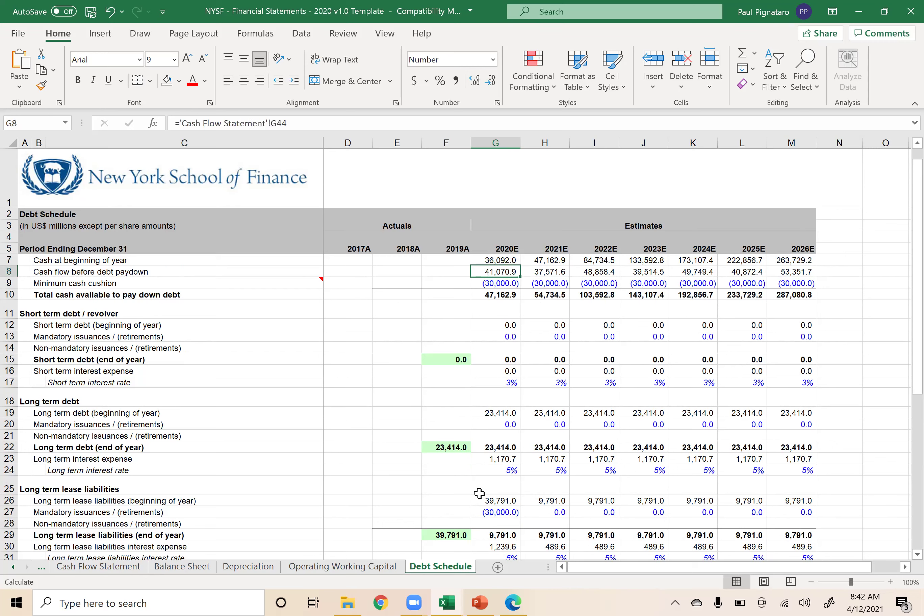
Clear the 2020E lease retirement in G27 to 0, then test a mandatory lease issuance of 10000 there.
left_click(487, 510)
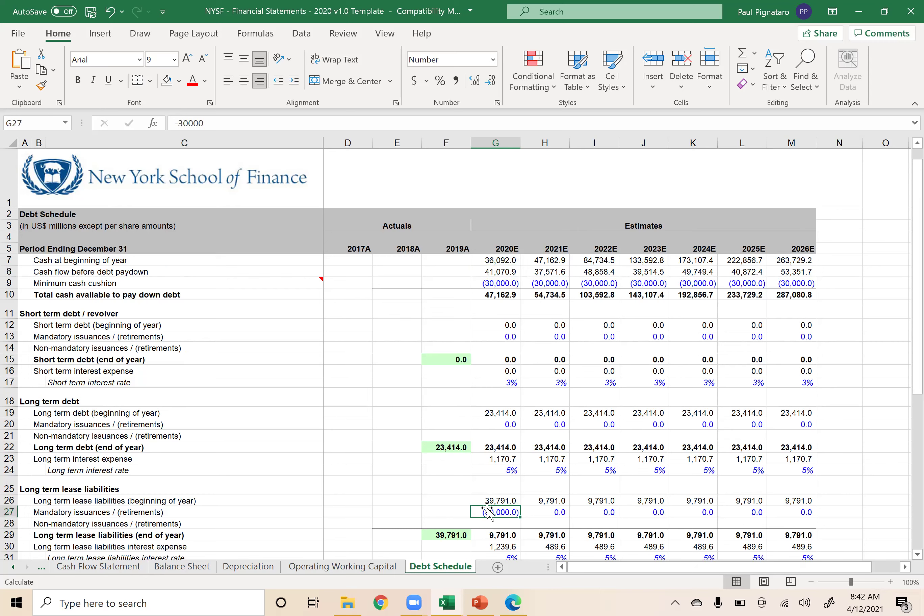
type("0")
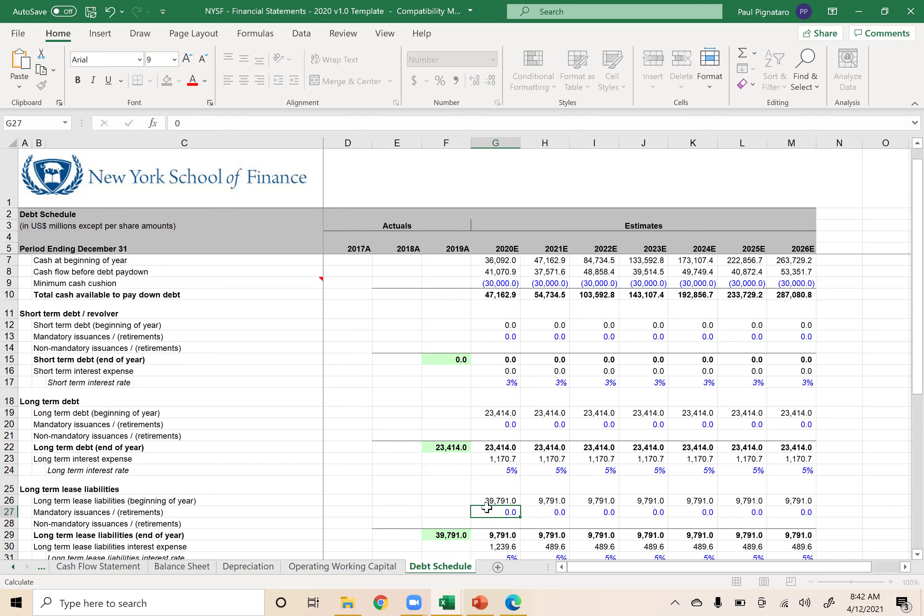
key("ctrl+Return")
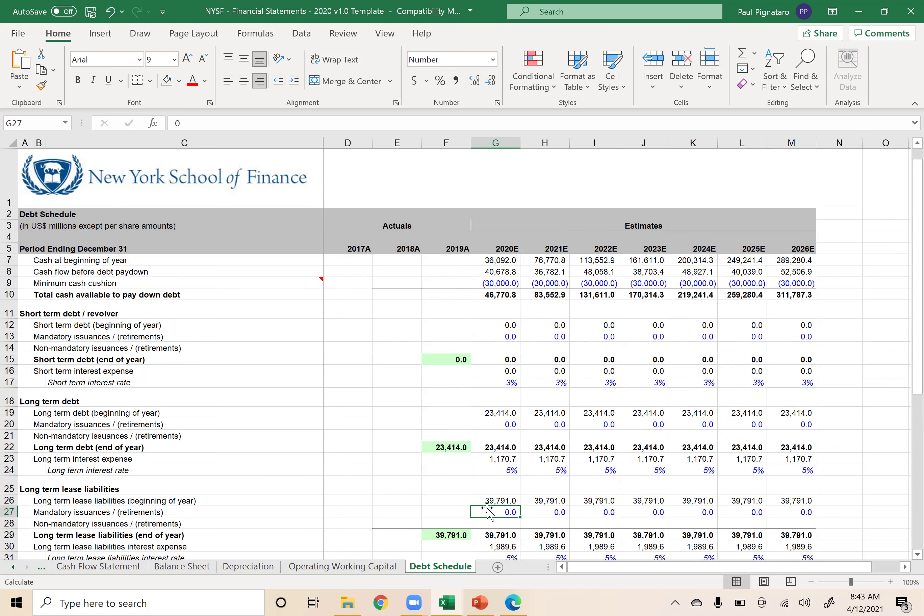
type("10000")
key("Return")
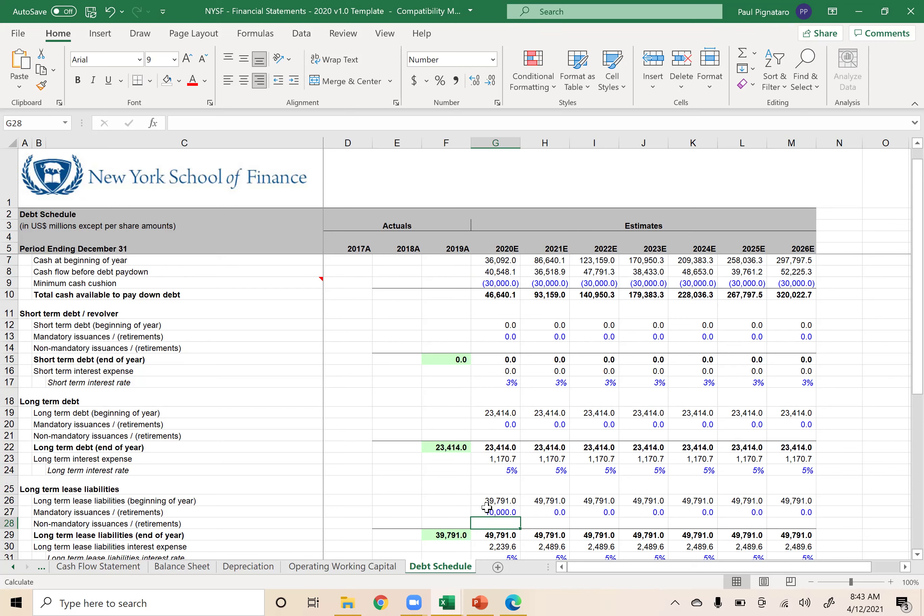
left_click(486, 510)
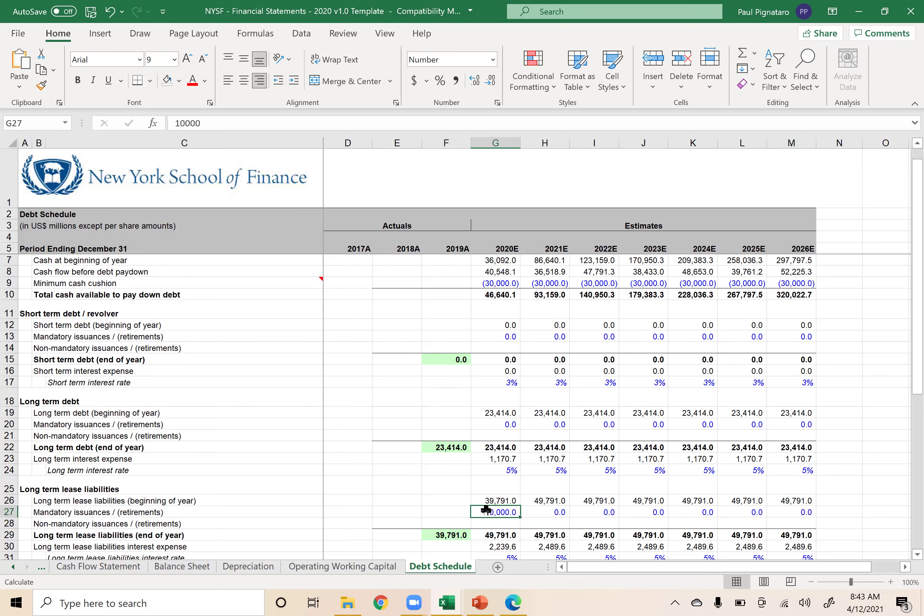
Trace the 2020E lease issuance to finance lease repayments in Cash Flow Statement G33 and long-term lease liabilities in Balance Sheet G26.
left_click(104, 567)
left_click(493, 389)
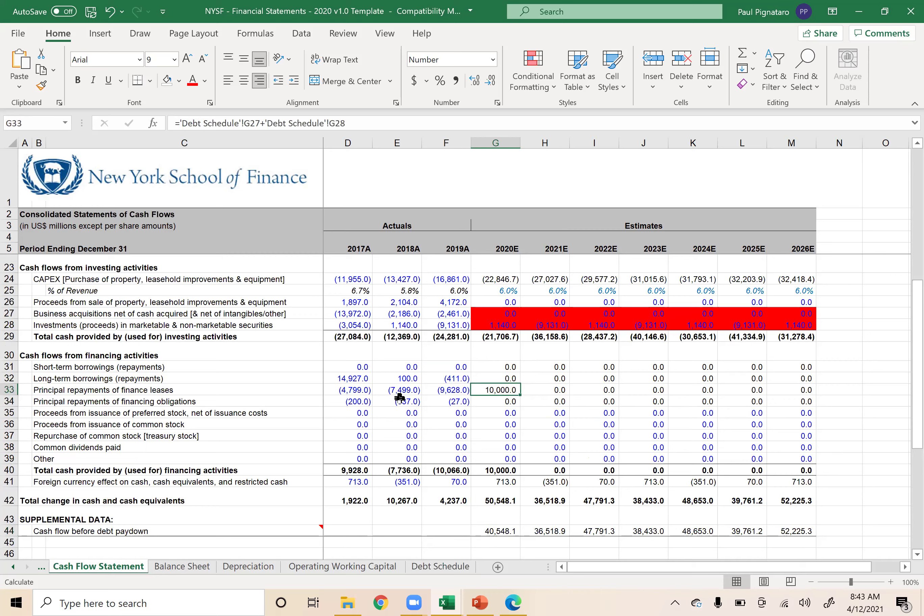
left_click(181, 567)
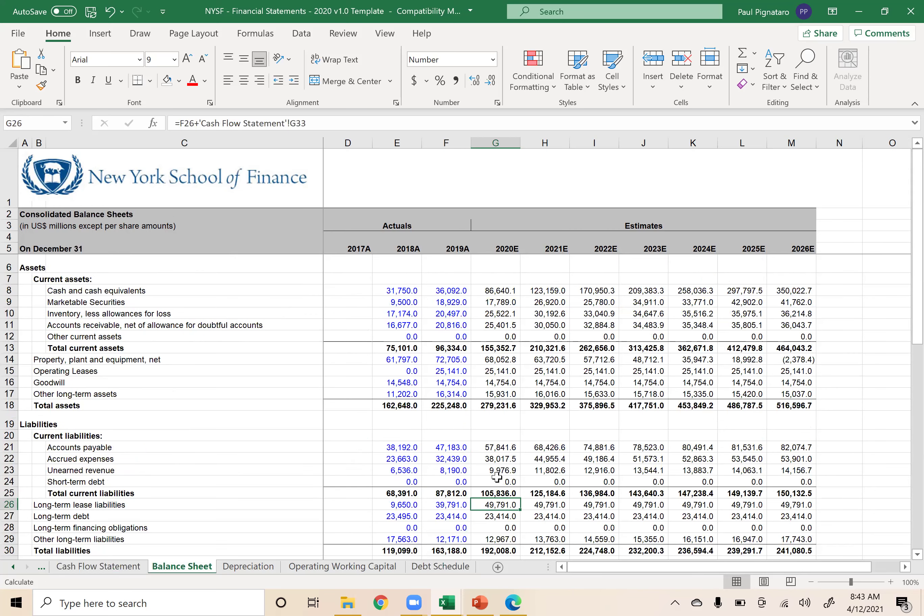
Reset the 2020E mandatory lease issuance in Debt Schedule G27 to 0 and place the Operating Working Capital sheet before the Balance Sheet.
left_click(424, 569)
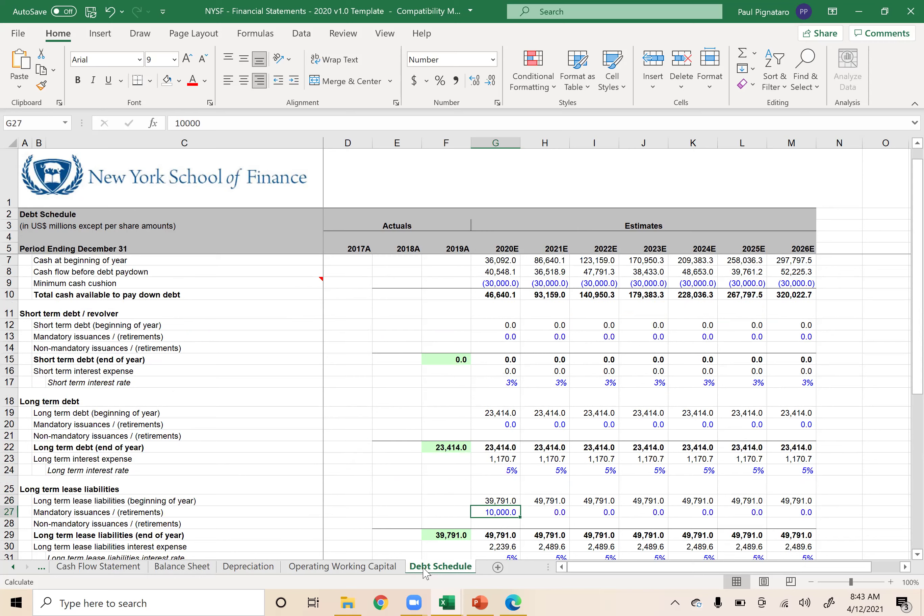
type("0")
key("Return")
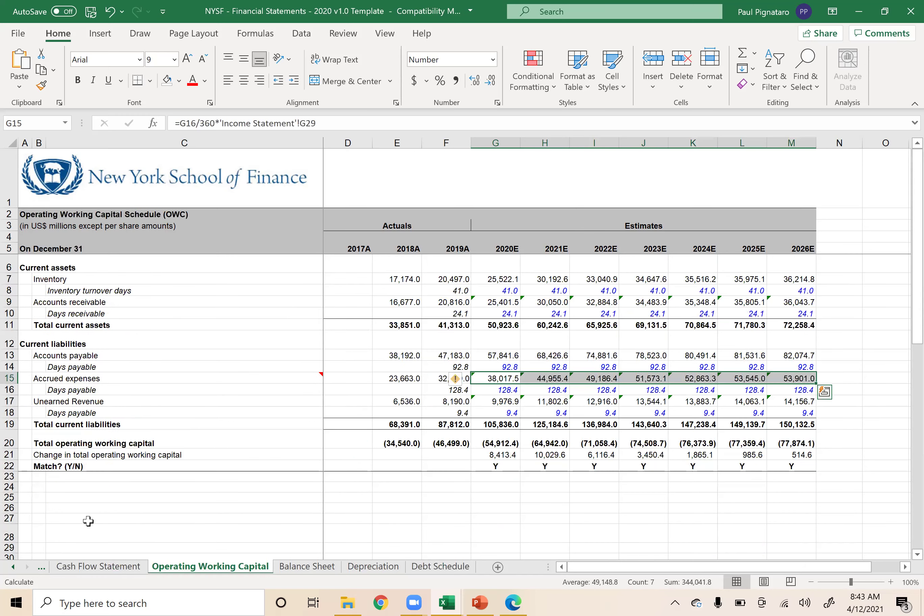
Review the Debt Schedule's 2020E short term and long term interest rates in G17 and G24 and the lease issuances in G27.
left_click(13, 567)
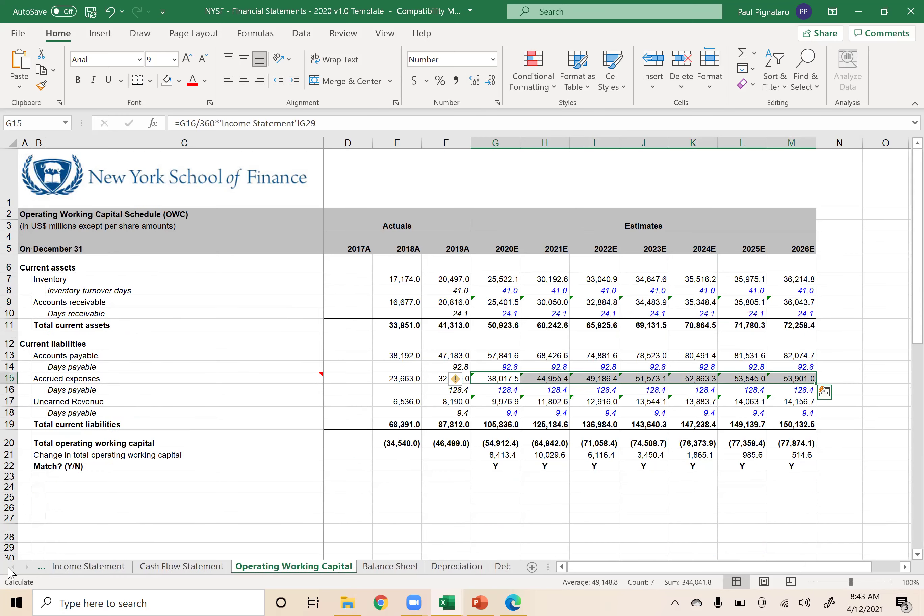
left_click(506, 563)
left_click(502, 384)
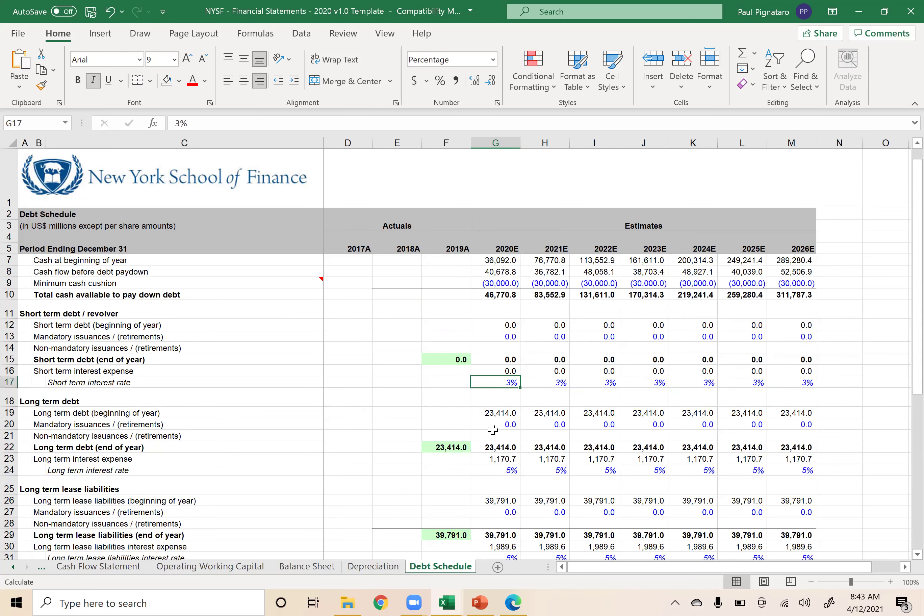
left_click(490, 473)
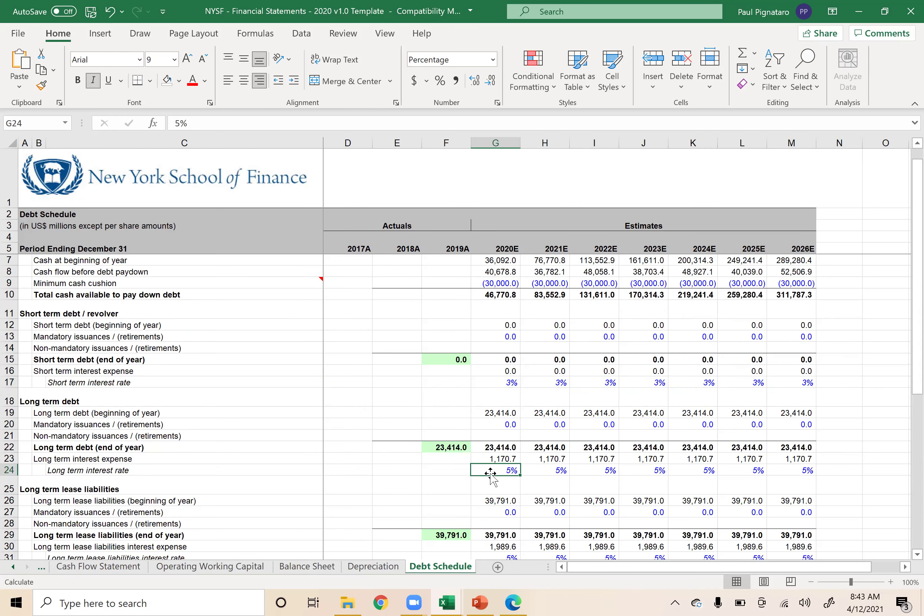
left_click(486, 513)
left_click(494, 470)
left_click(496, 382)
Review the model's sheets in order from the Income Statement and Cash Flow Statement through working capital, Balance Sheet and Depreciation to the Debt Schedule.
left_click(40, 568)
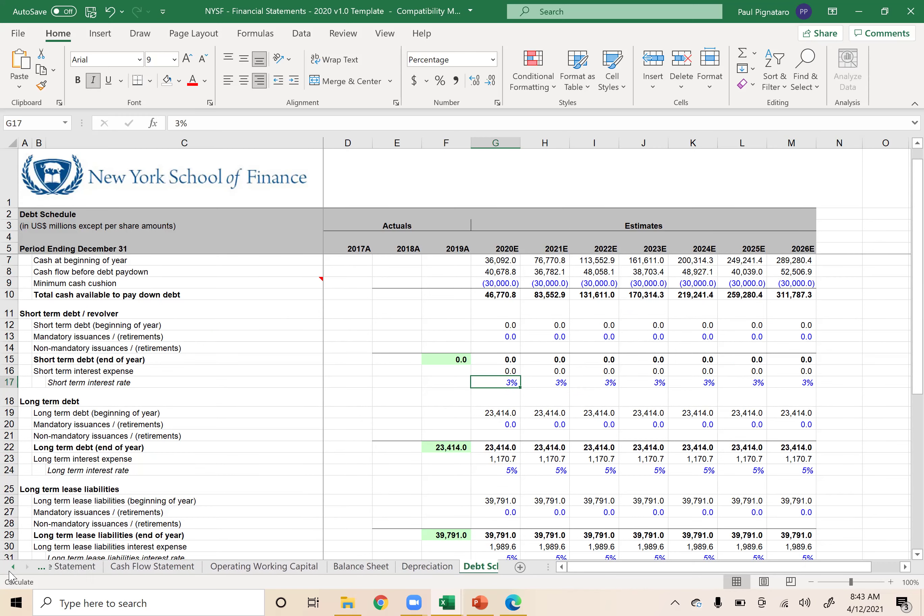
left_click(93, 566)
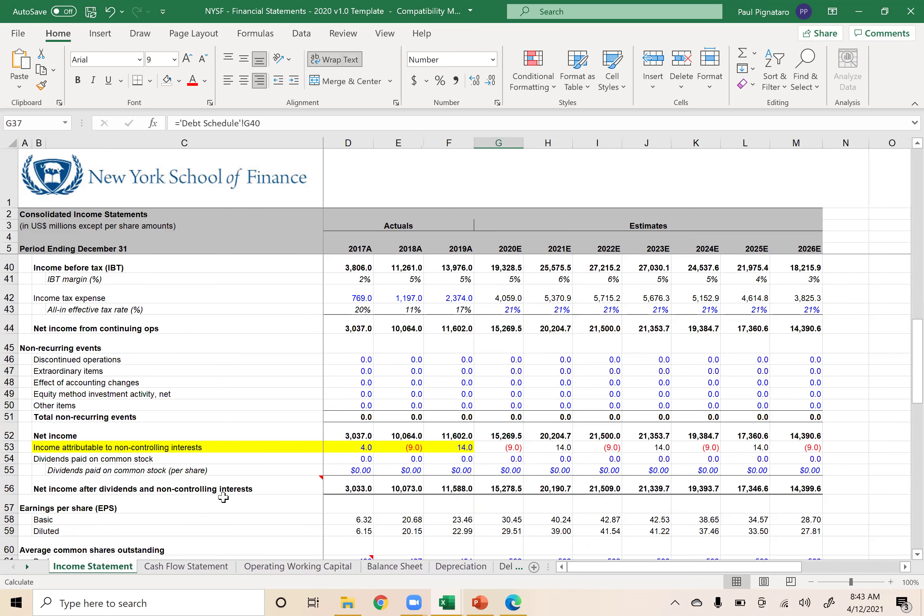
left_click(185, 566)
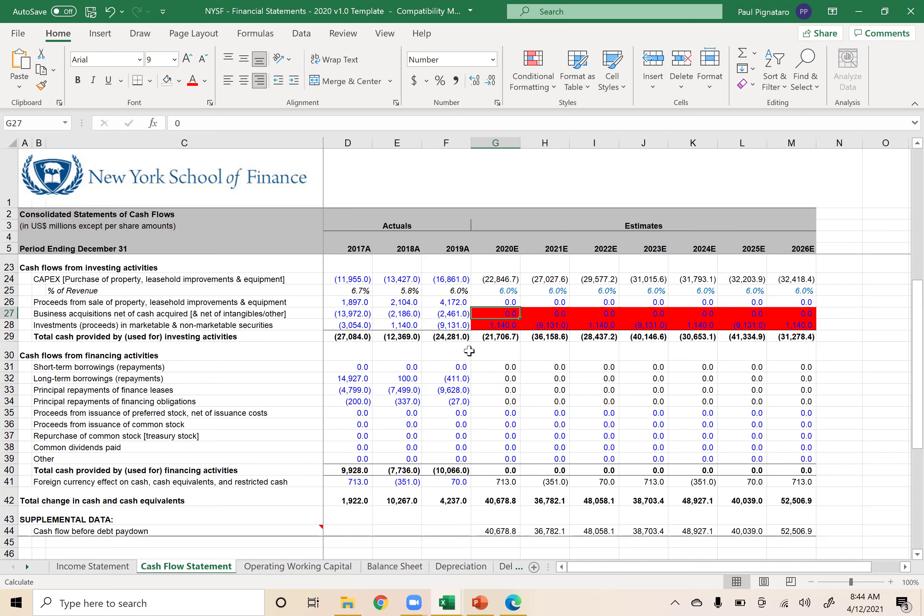
left_click(465, 399)
scroll(464, 399, "up", 6)
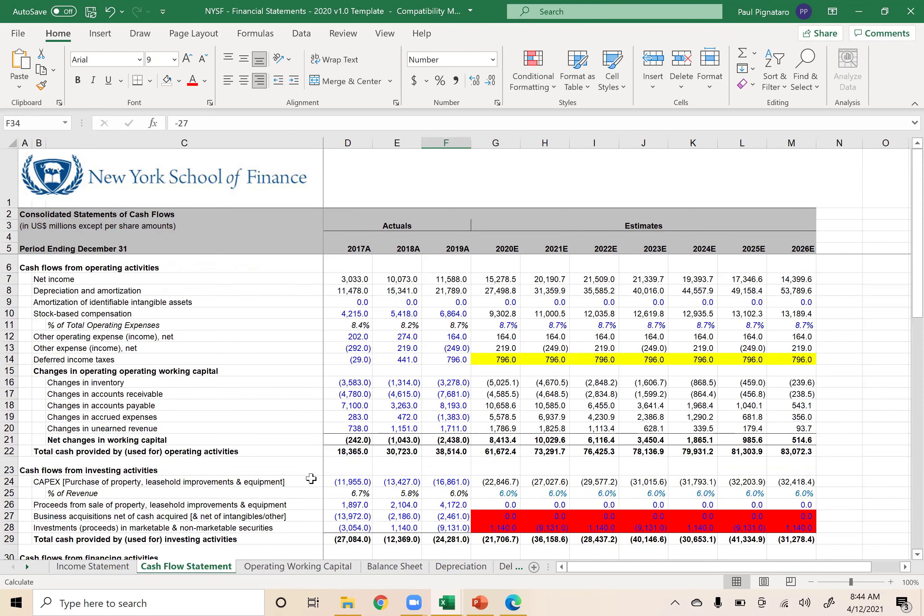
left_click(298, 567)
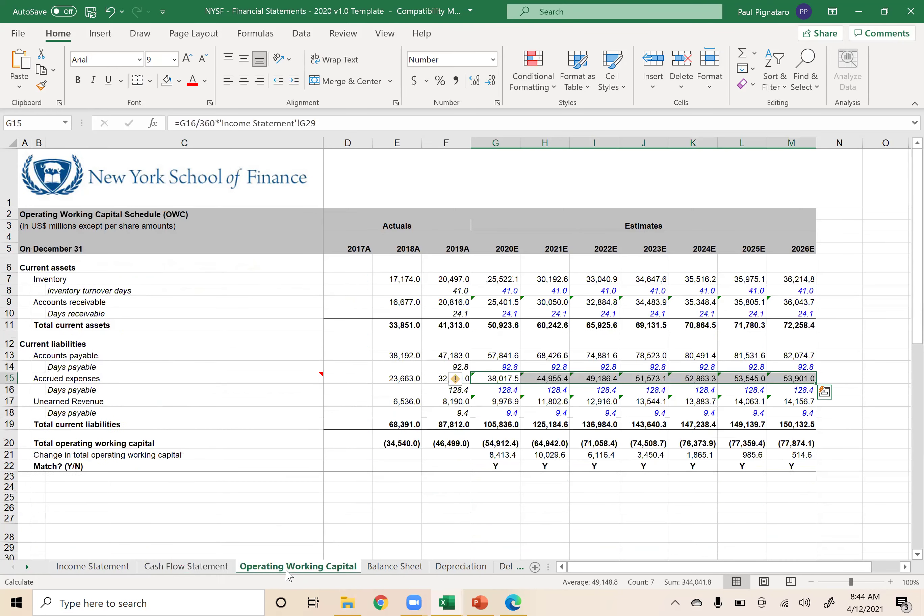
left_click(395, 566)
left_click(462, 567)
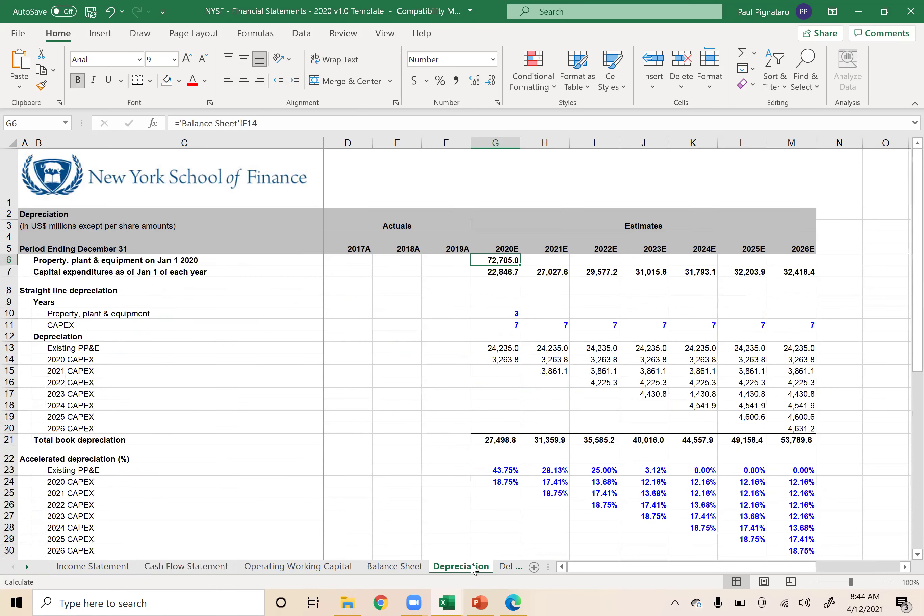
left_click(506, 566)
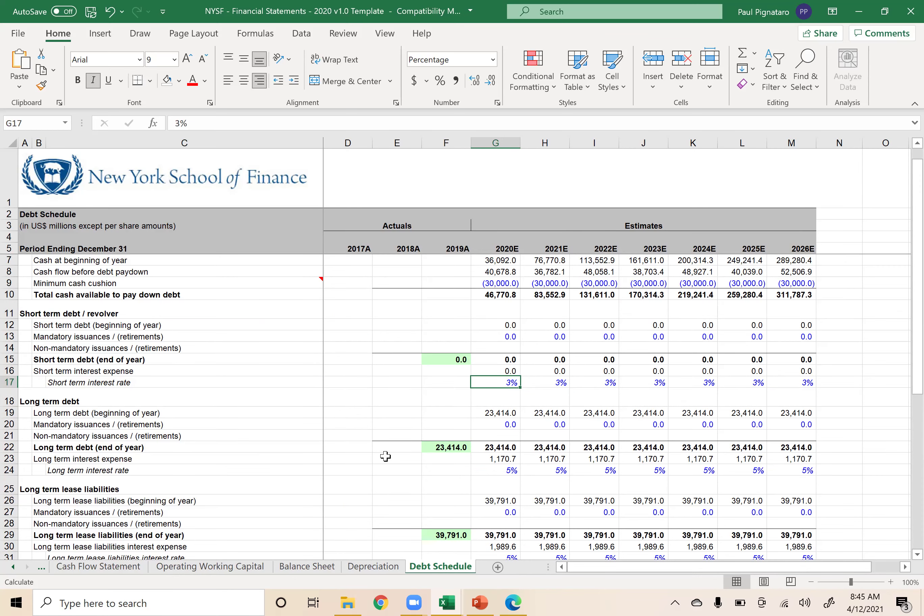
scroll(361, 408, "up", 1)
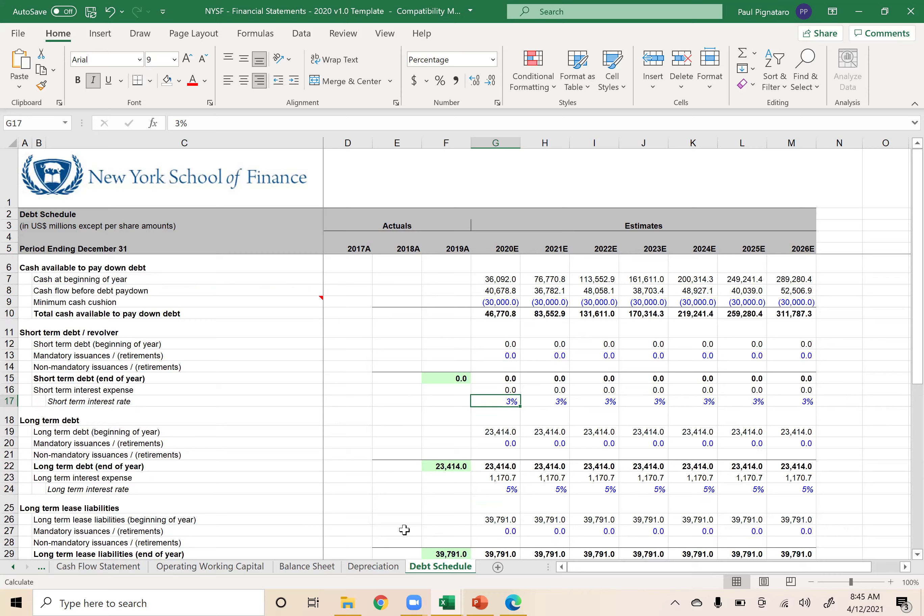
Return to the revenue section of the Income Statement and inspect the 2017A net product sales in D7.
left_click(13, 567)
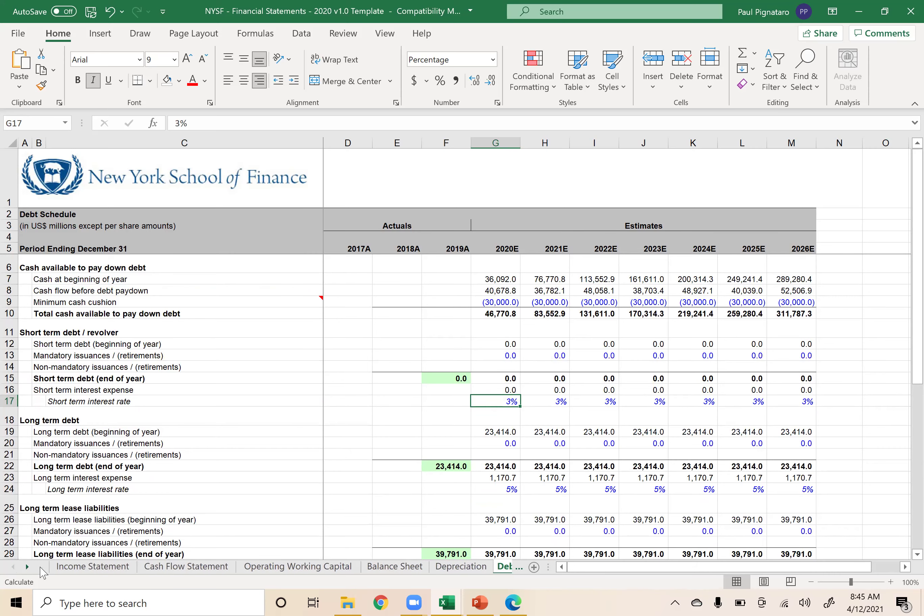
left_click(94, 567)
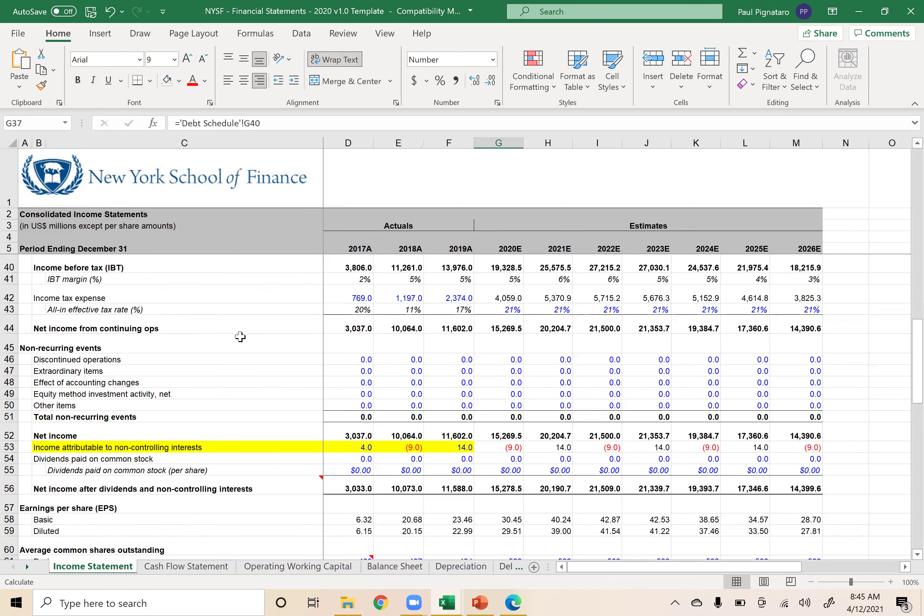
scroll(240, 337, "up", 11)
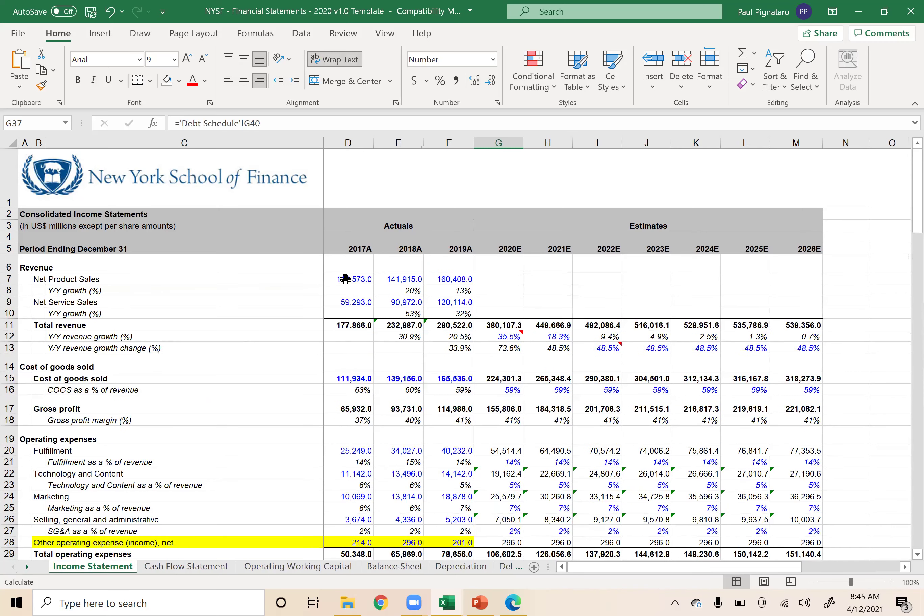
left_click(346, 279)
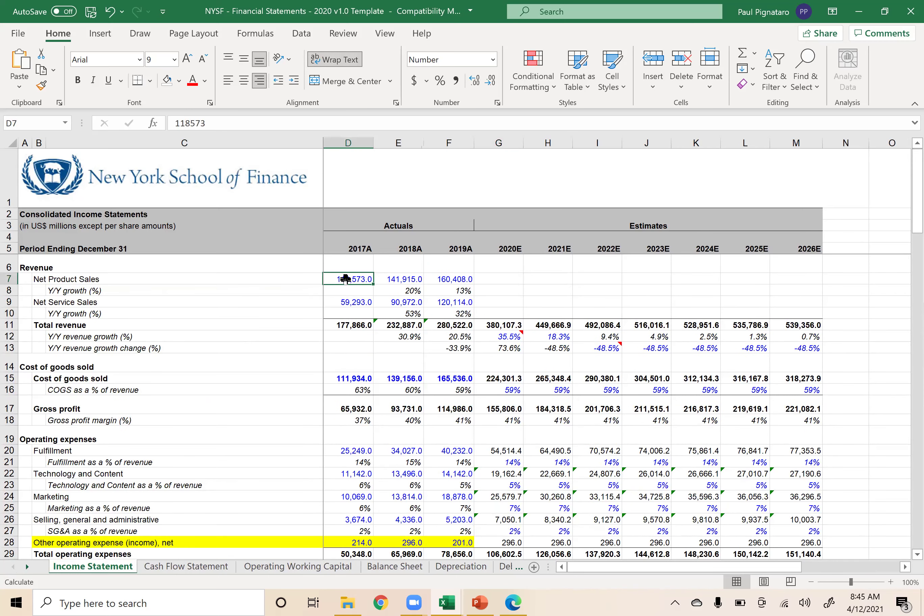